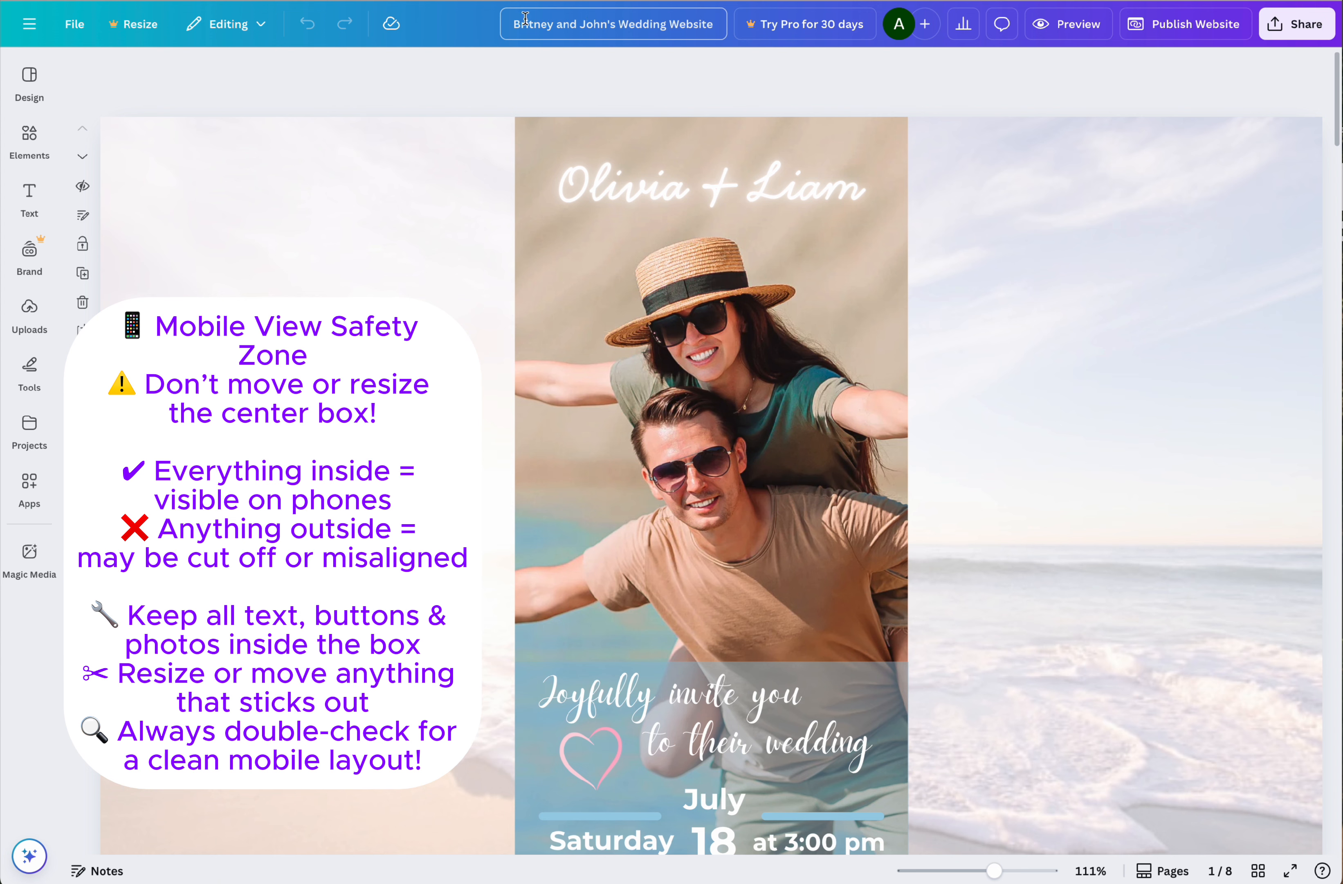
- Replace both sample names in the cover heading with the couple's first names
click(591, 132)
drag(994, 870, 989, 871)
click(622, 184)
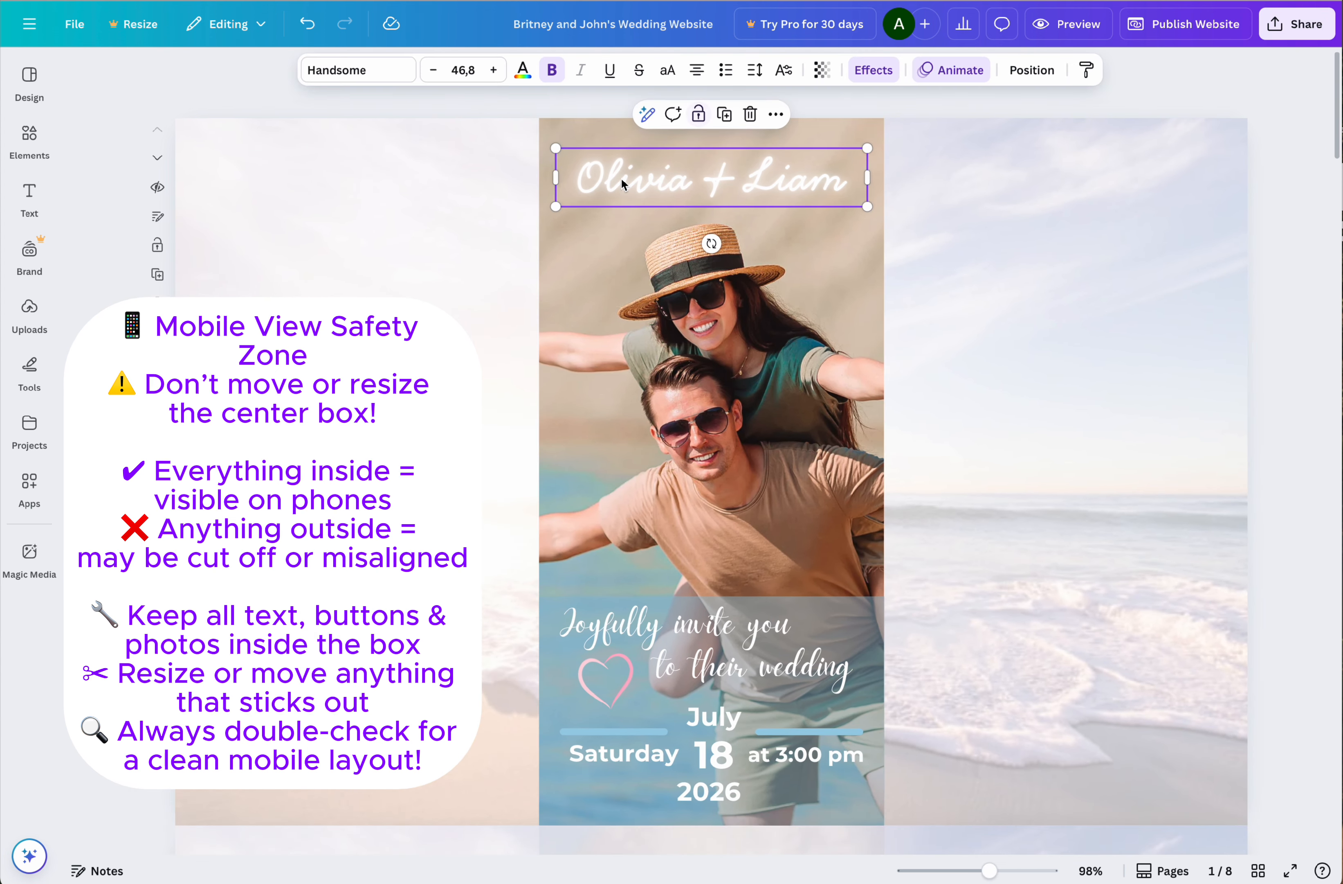
double_click(647, 182)
text(Britney)
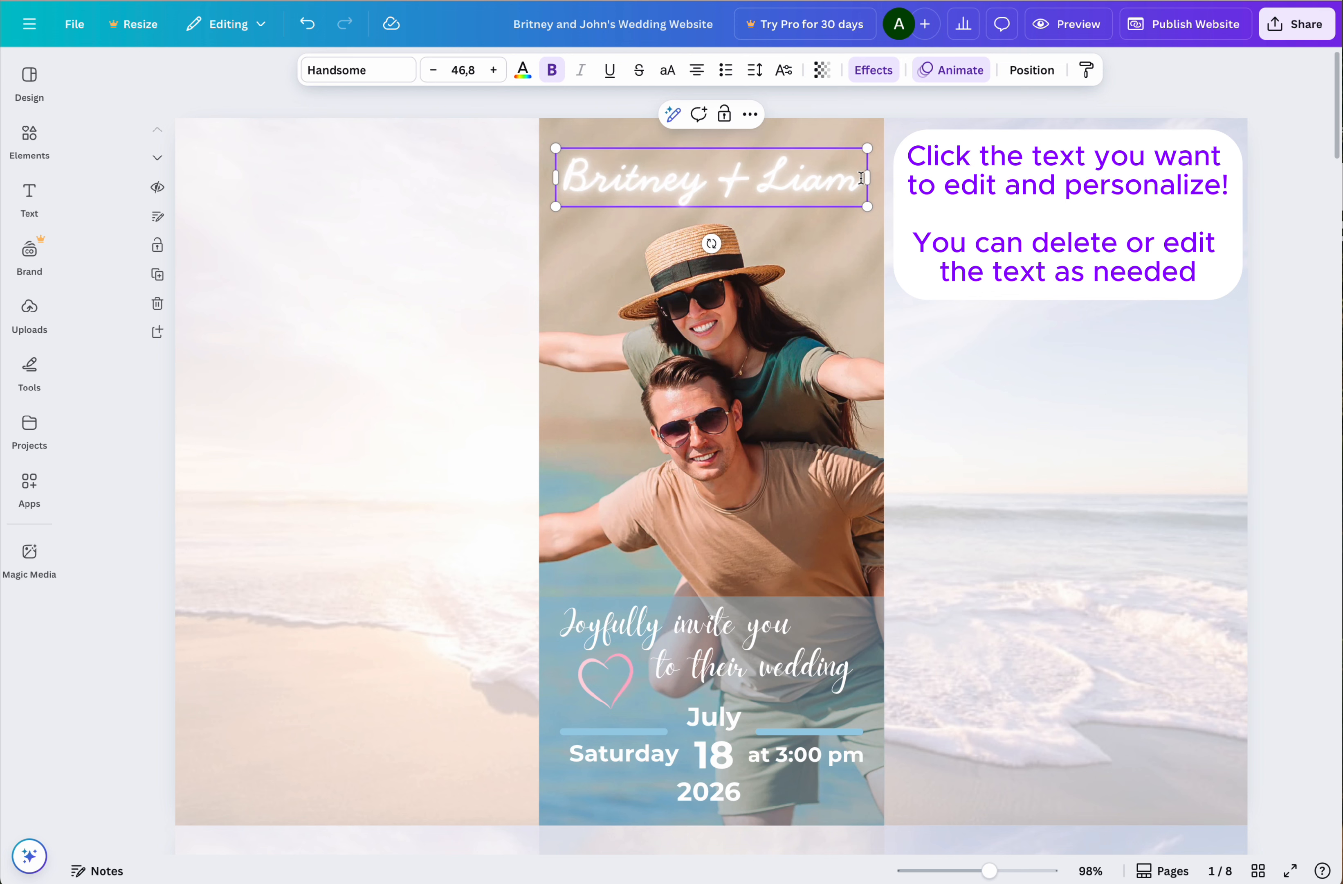
key(BackSpace)
key(BackSpace)
key(BackSpace)
key(BackSpace)
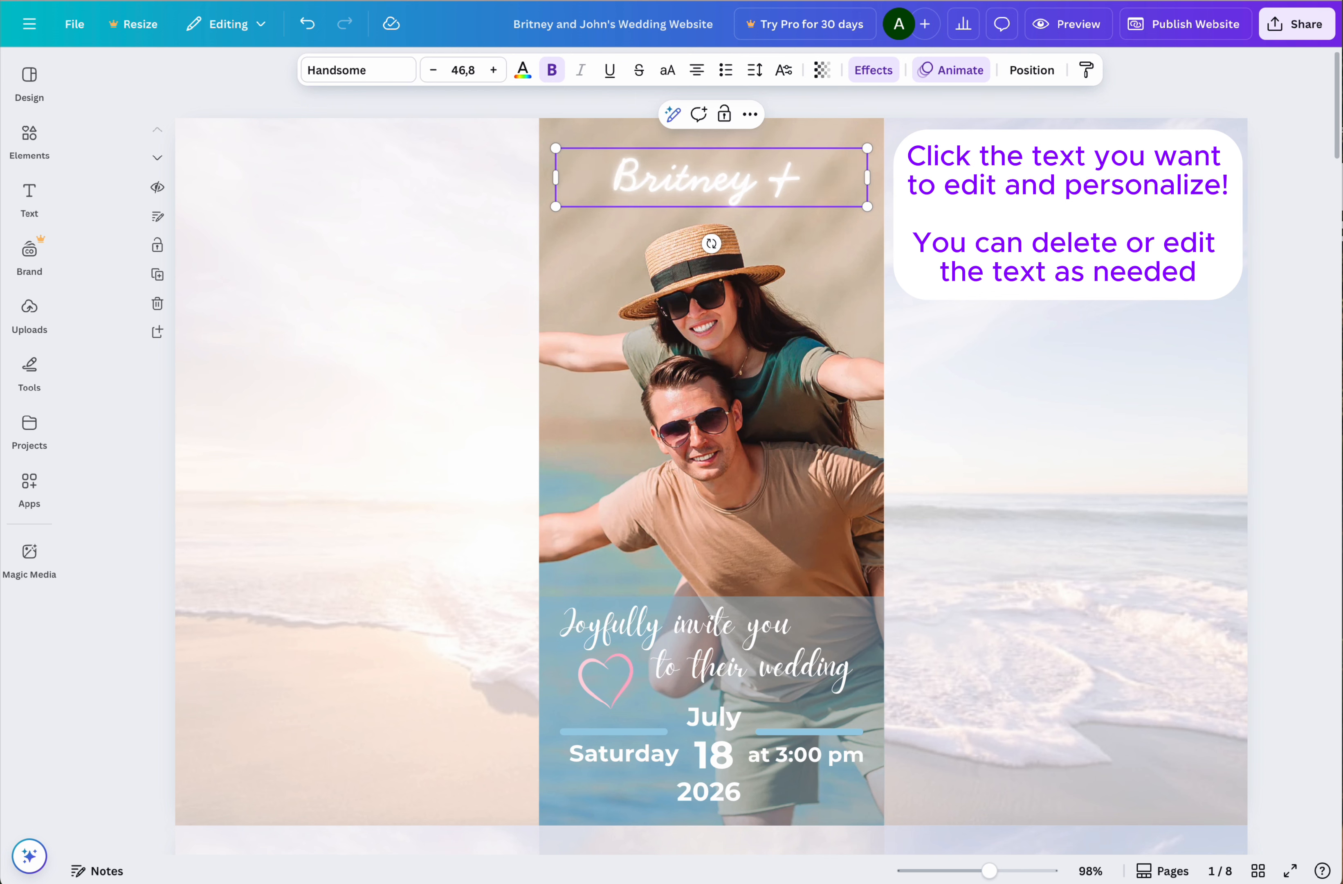
text(John)
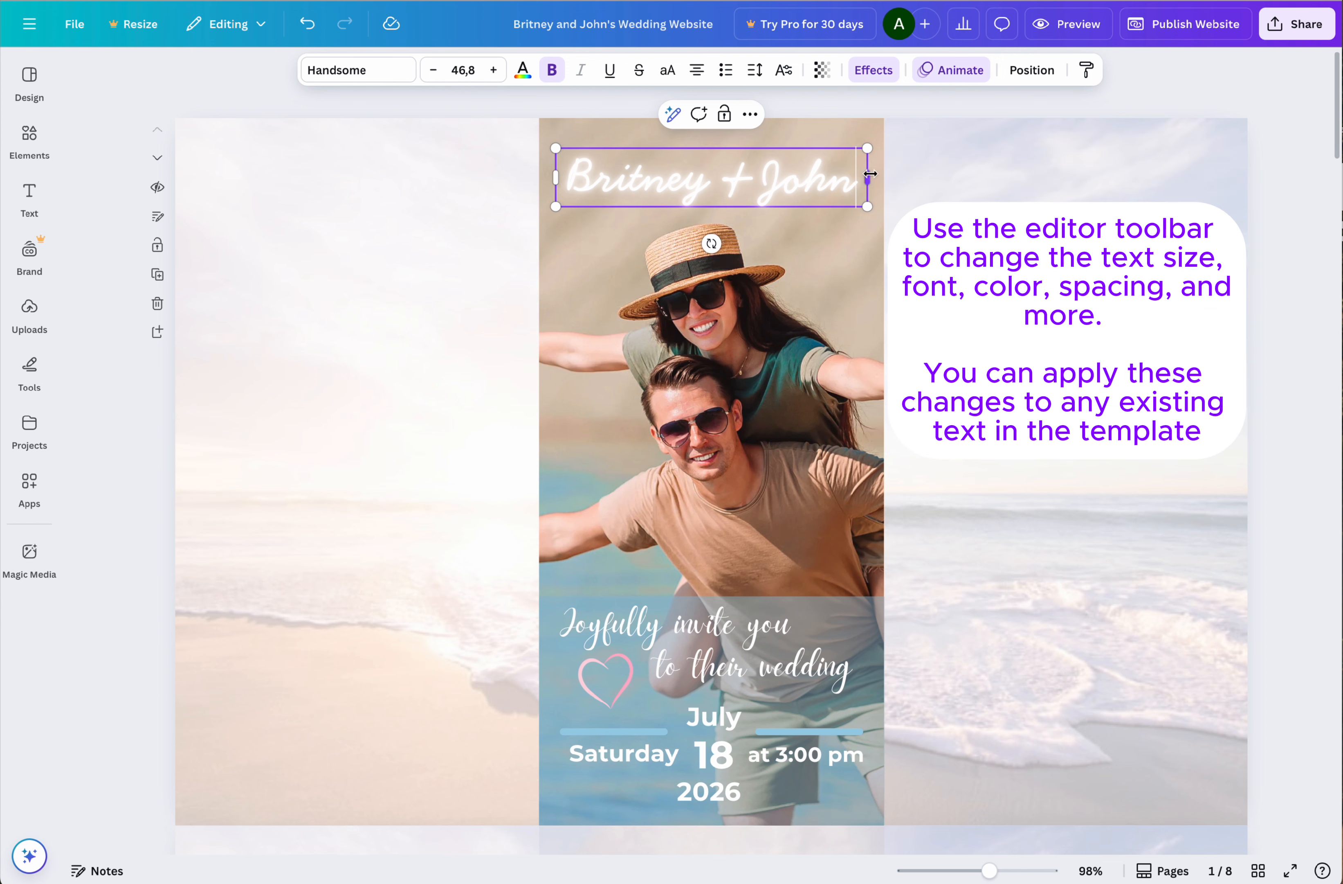
- Try a larger font size on the names heading and set it back to 46,8
drag(859, 176, 570, 161)
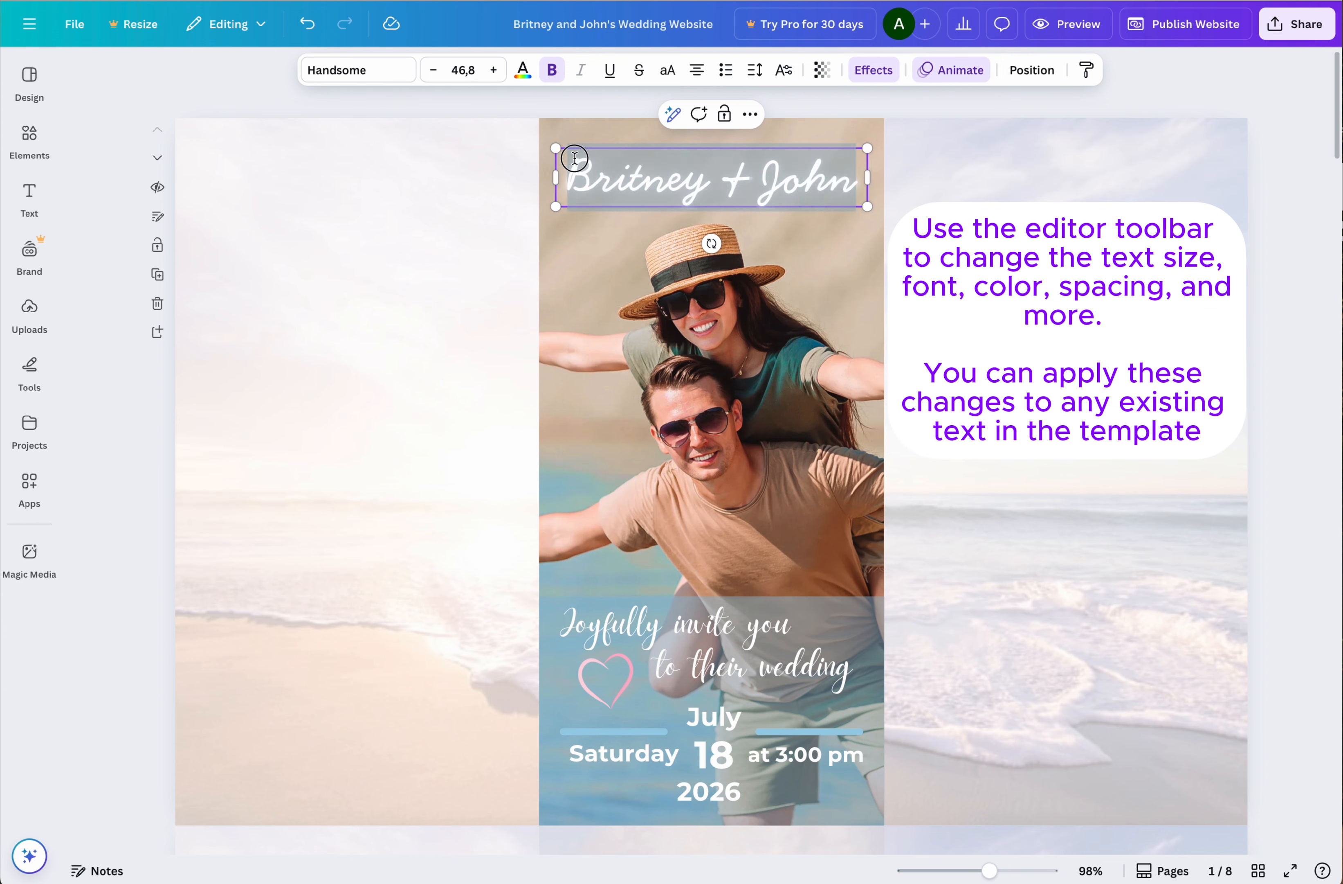
click(496, 71)
click(496, 71)
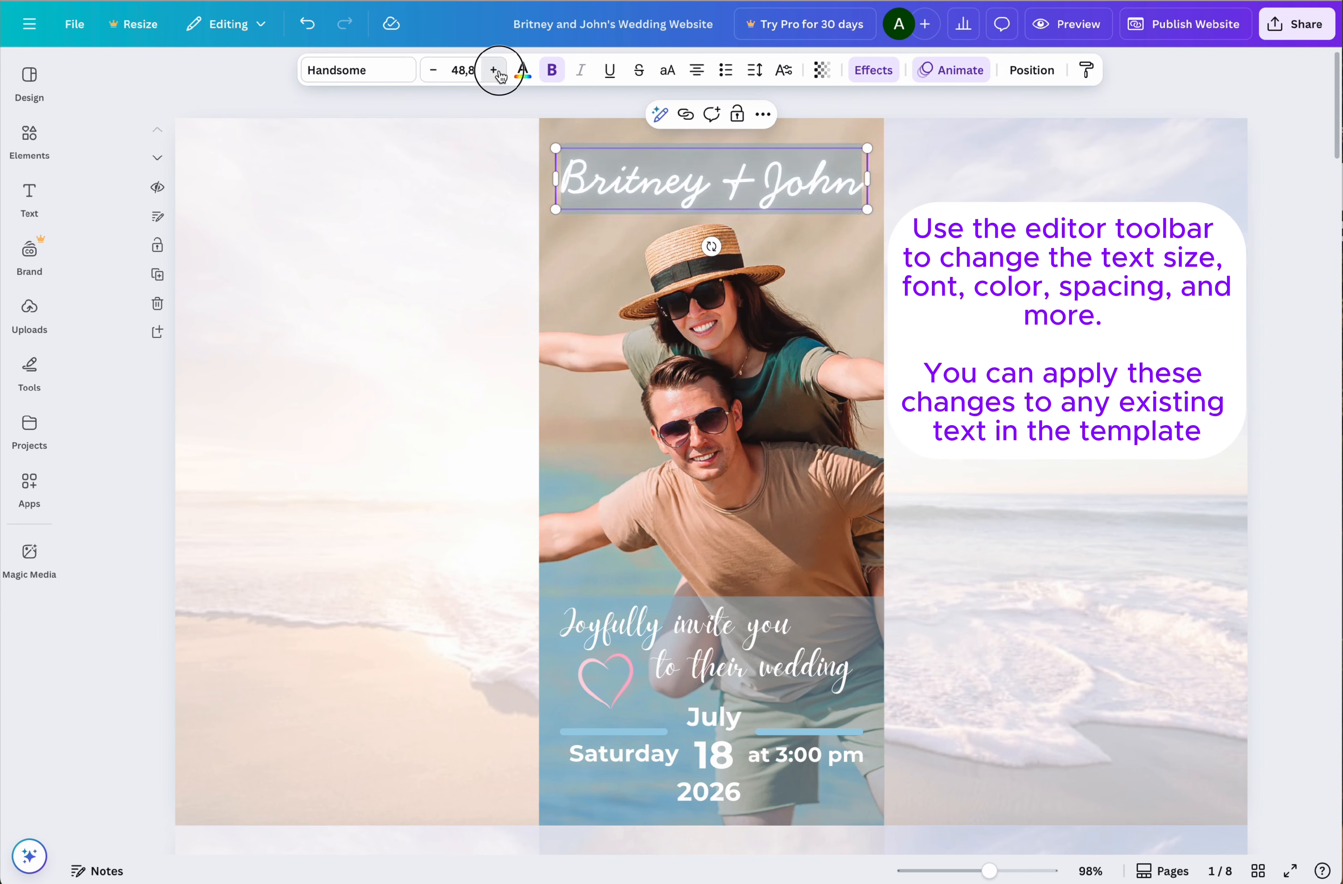
click(495, 71)
click(496, 71)
click(440, 74)
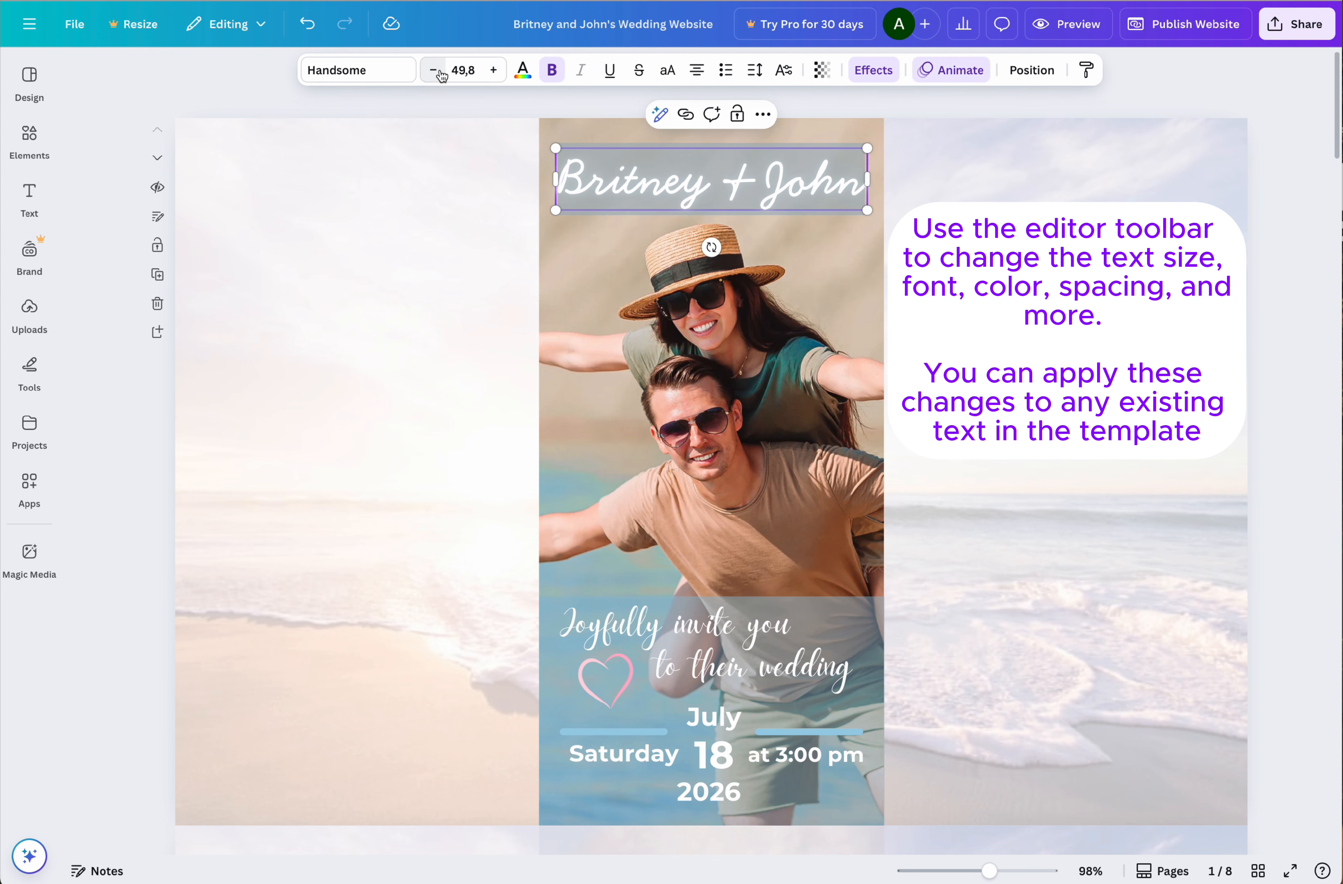
click(440, 74)
click(440, 74)
click(439, 74)
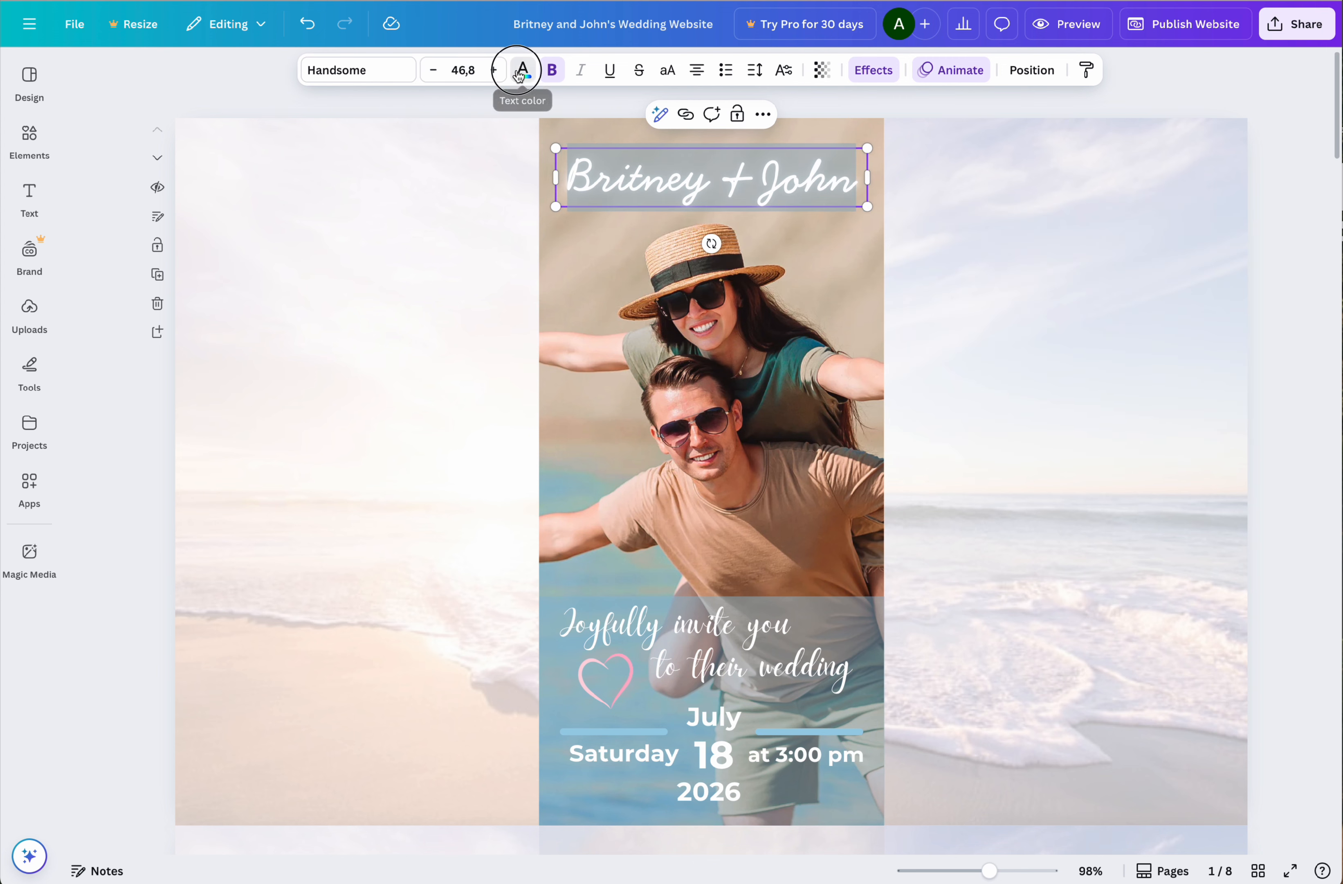
- Try light pink, coral, purple and blue text colors on the names heading and return it to white
click(522, 70)
click(302, 274)
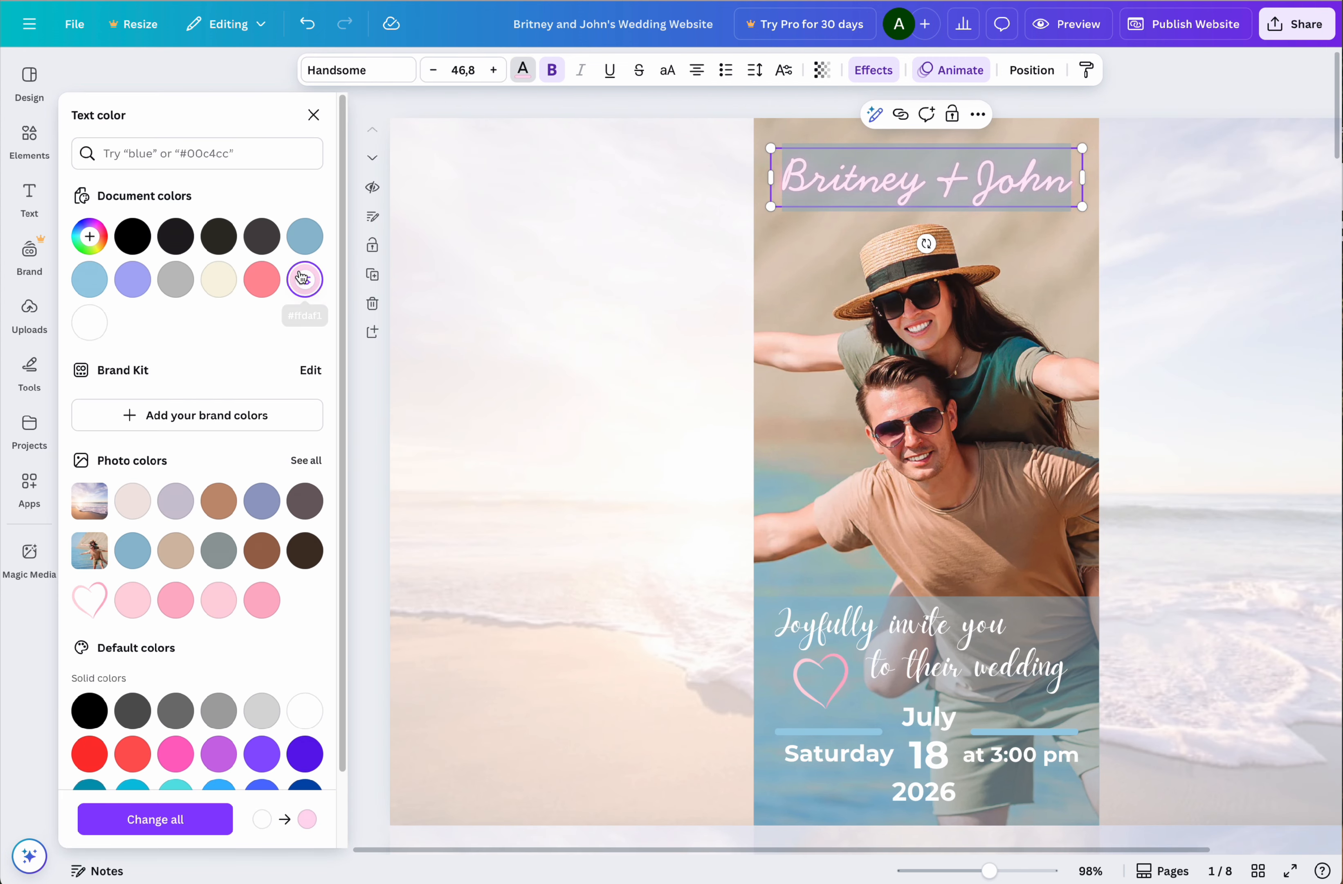
click(267, 279)
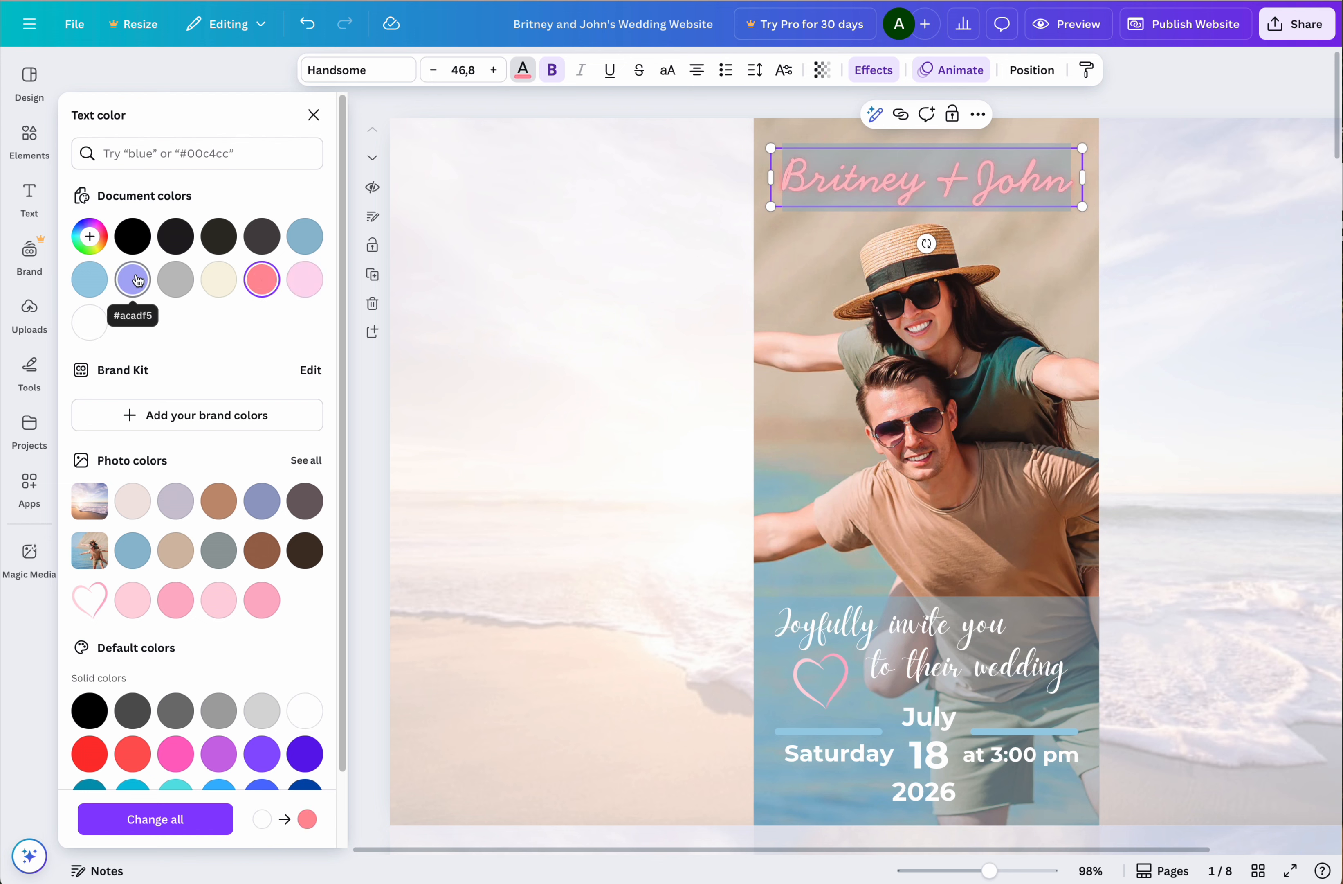
click(133, 279)
click(105, 281)
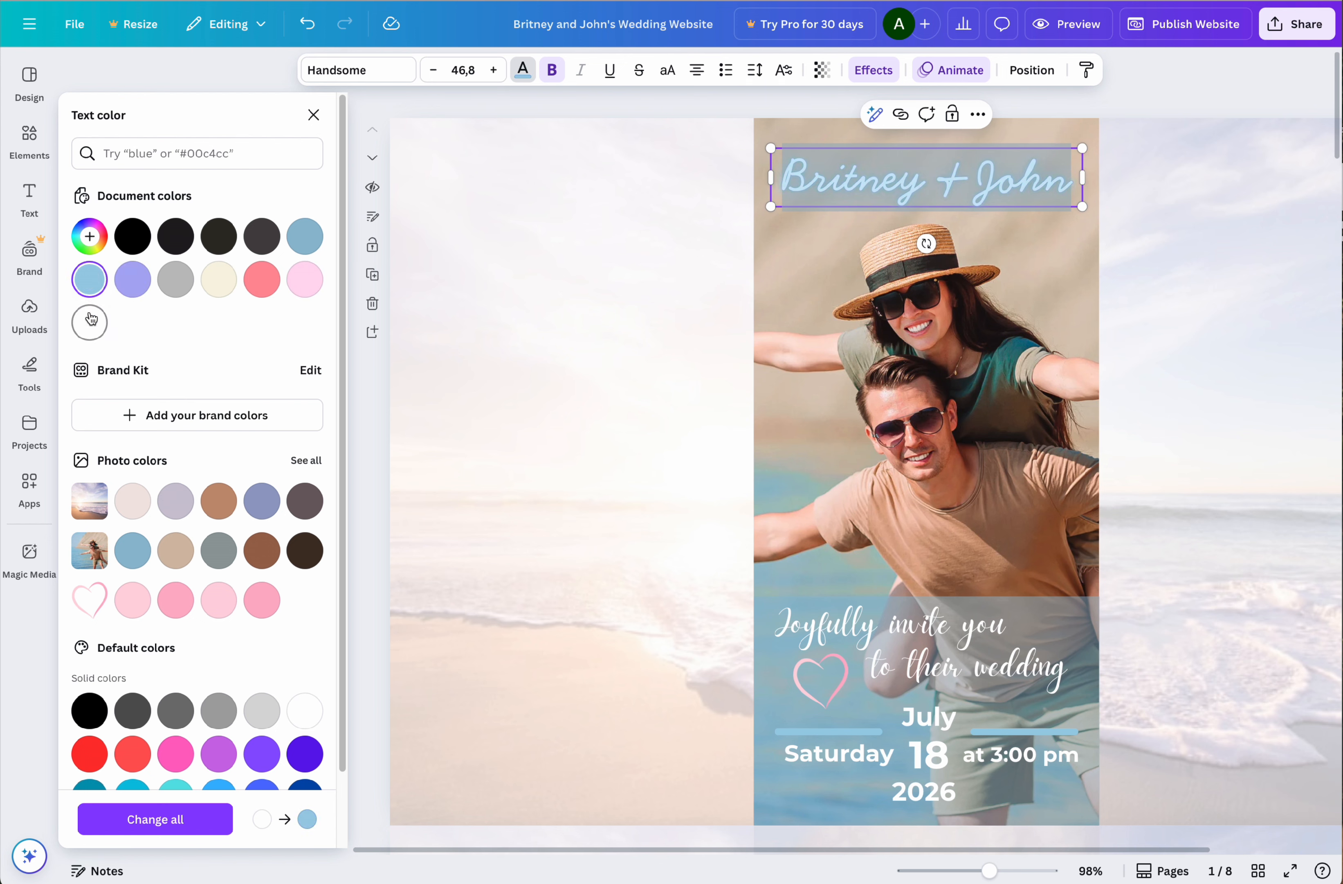
click(104, 326)
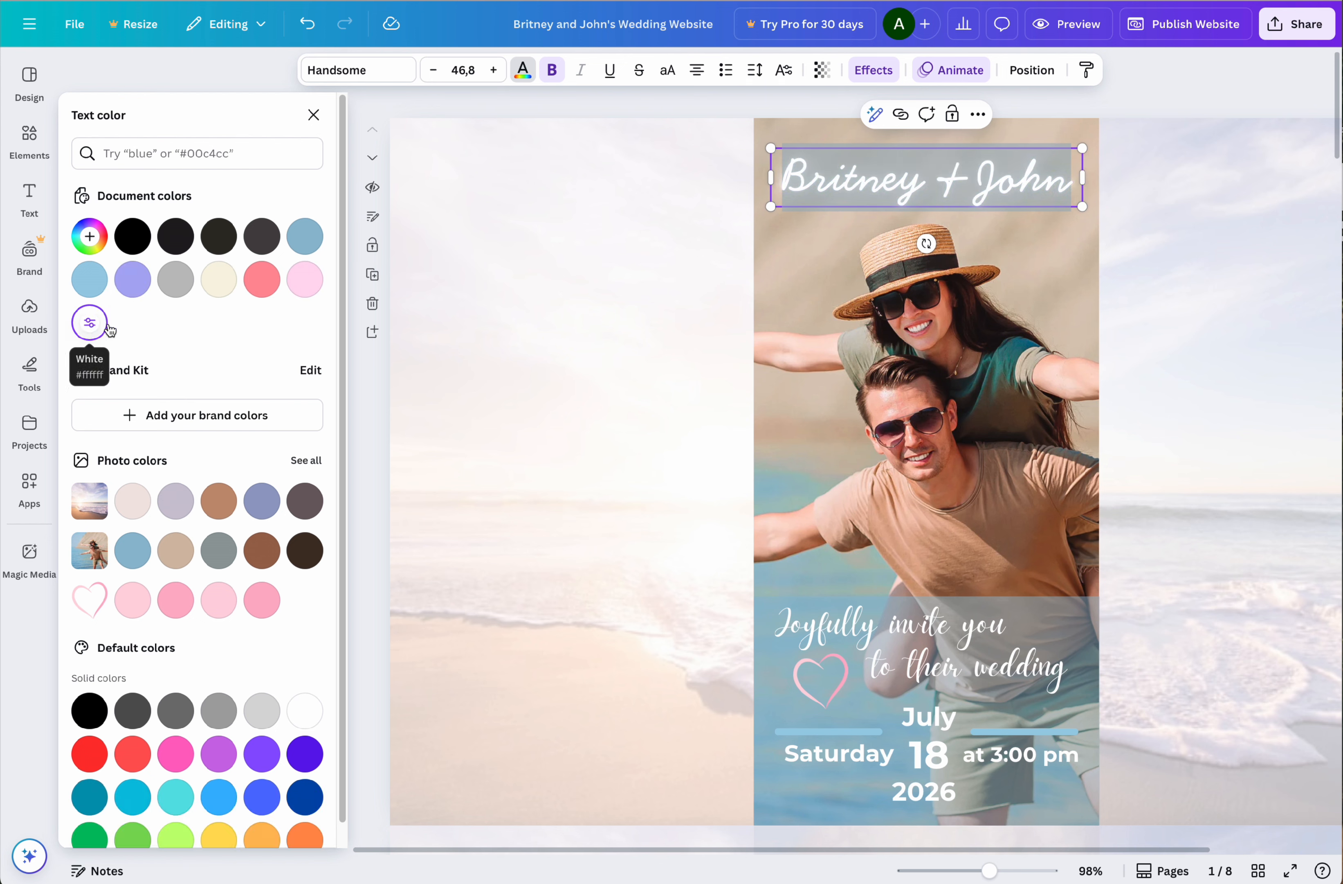
- Try the Daydream, Forum and Montserrat fonts on the names heading
click(339, 70)
click(156, 337)
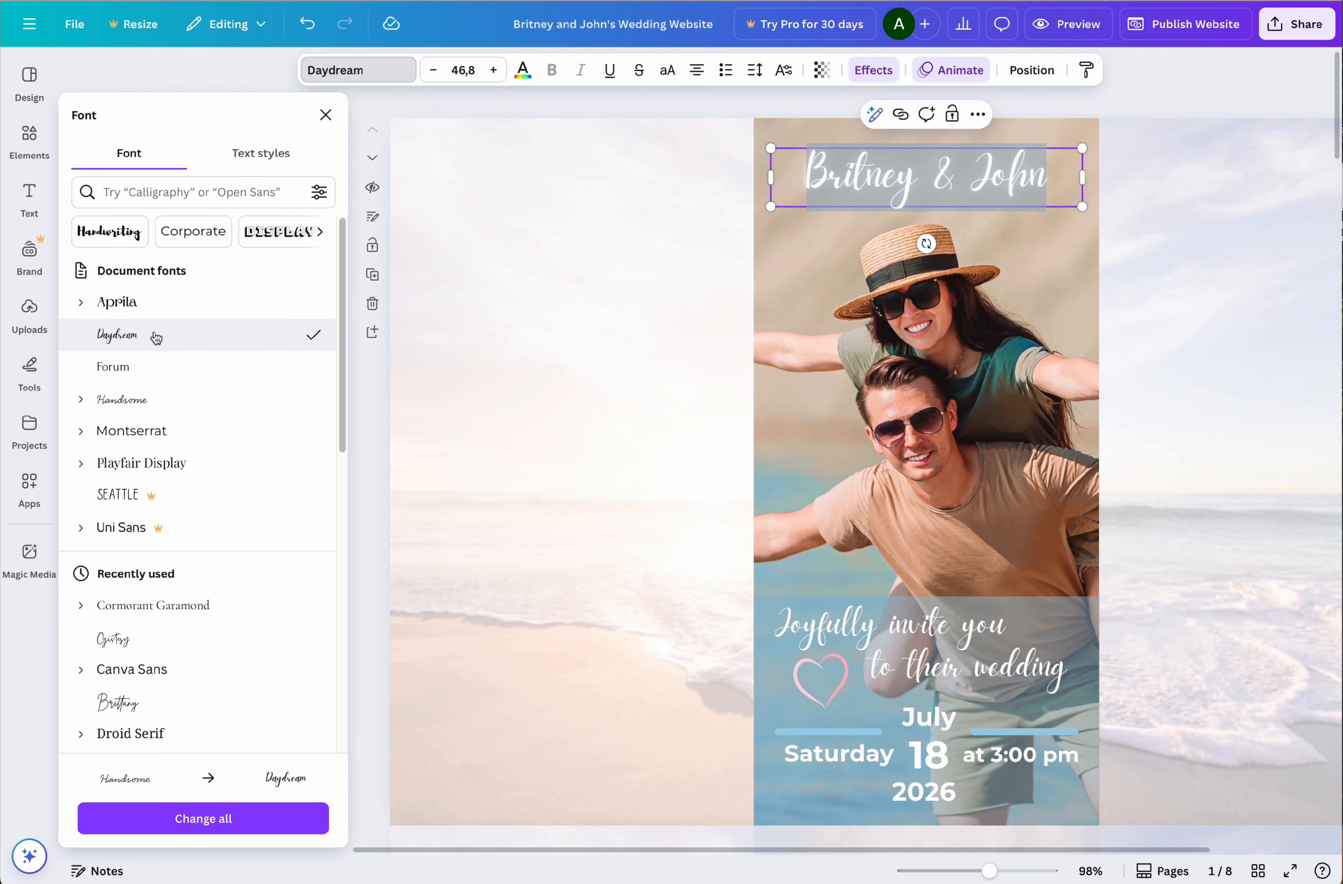
click(139, 380)
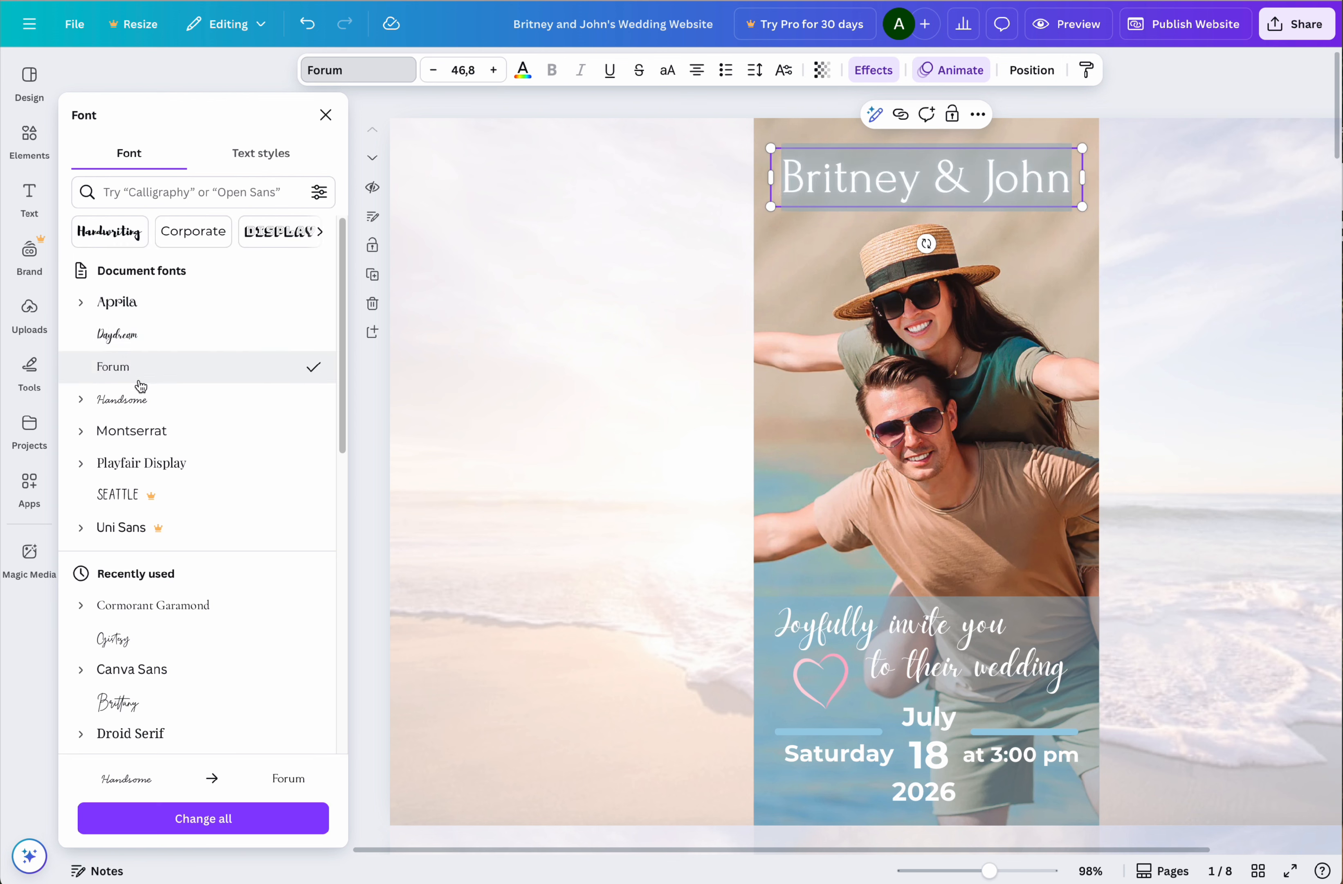
click(134, 439)
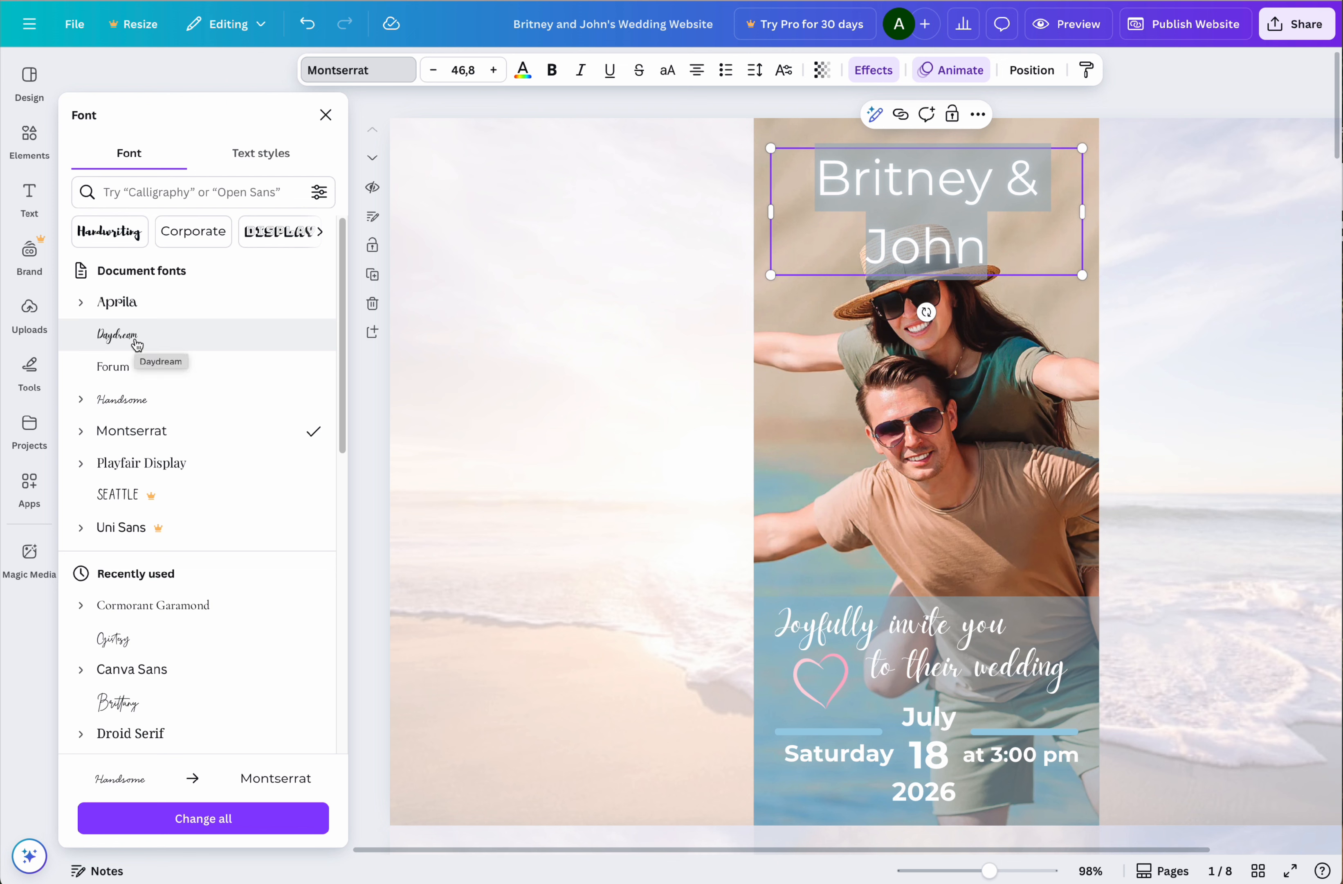
- Undo the font trials on the names heading, keeping it in white Handsome
click(307, 25)
click(307, 25)
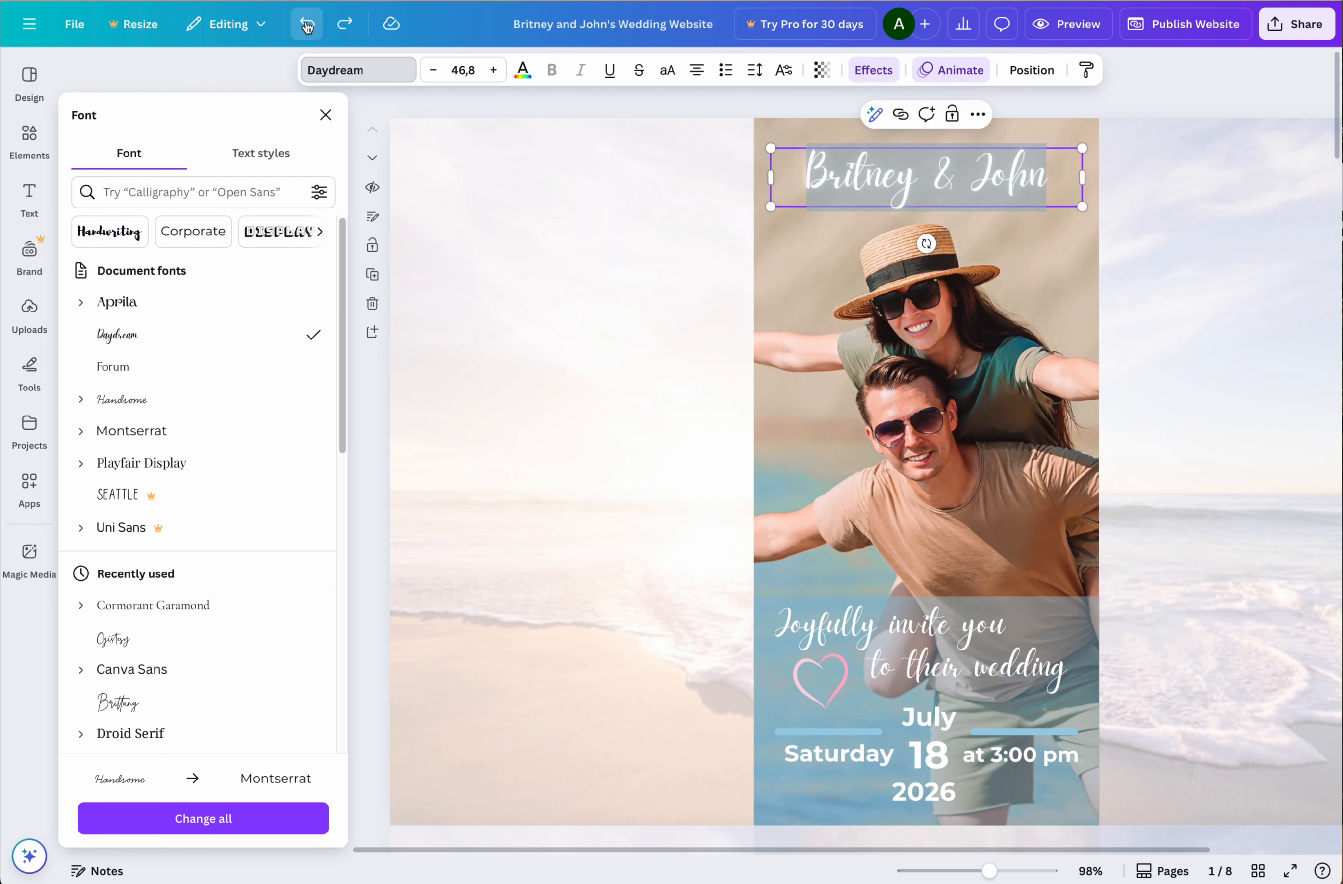
click(307, 25)
click(307, 25)
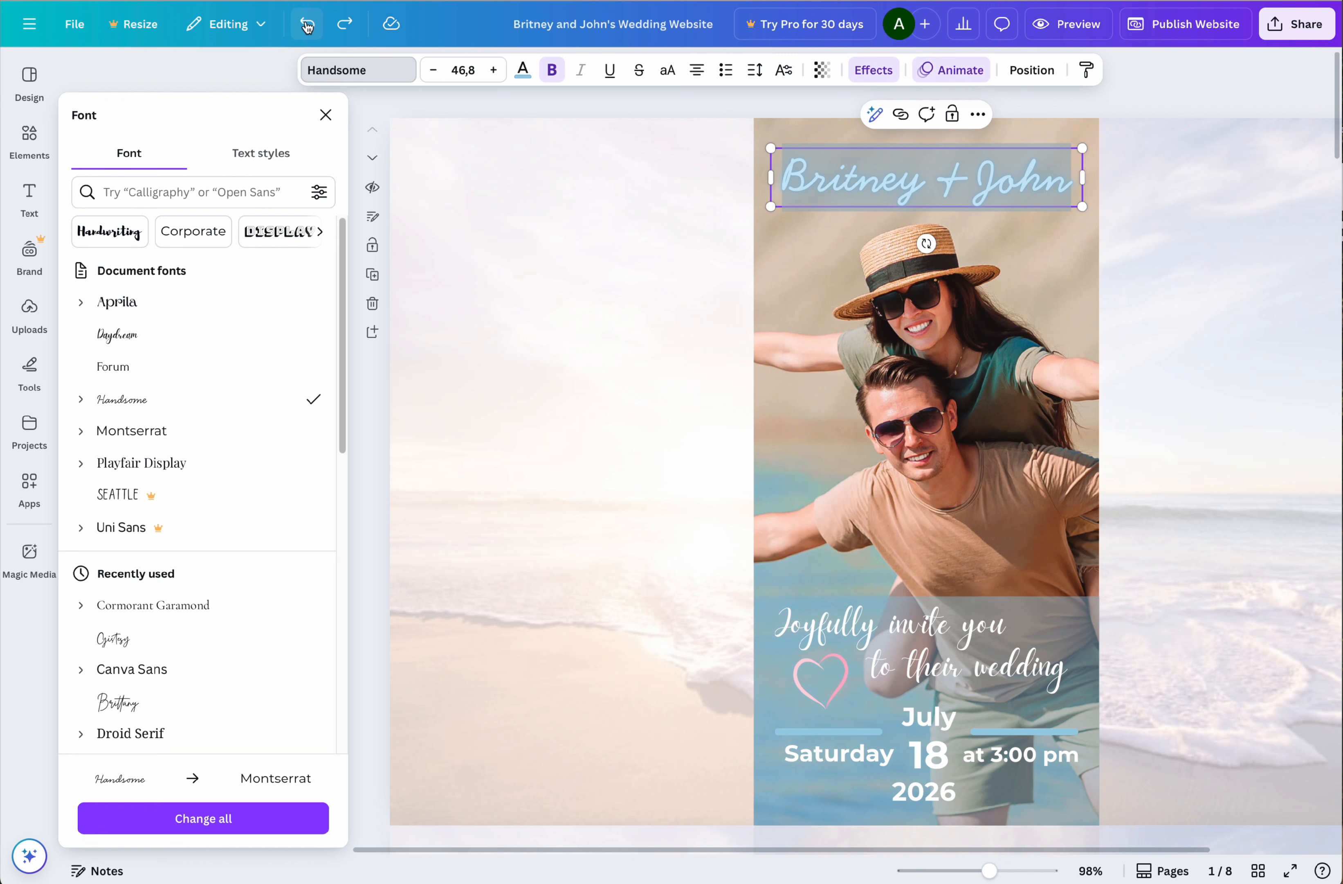
click(344, 25)
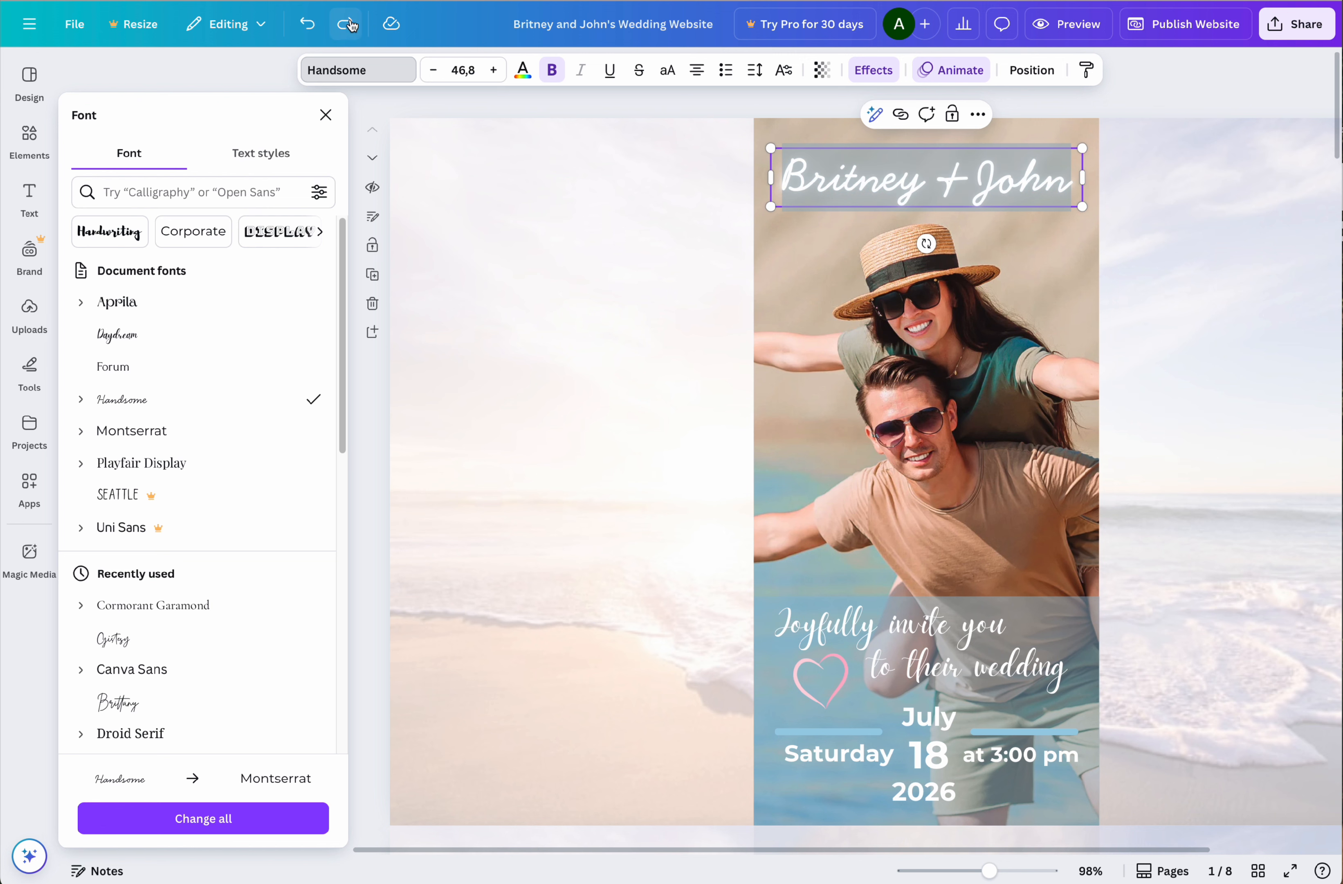
click(577, 106)
- Change the wedding month on the cover to September
click(712, 718)
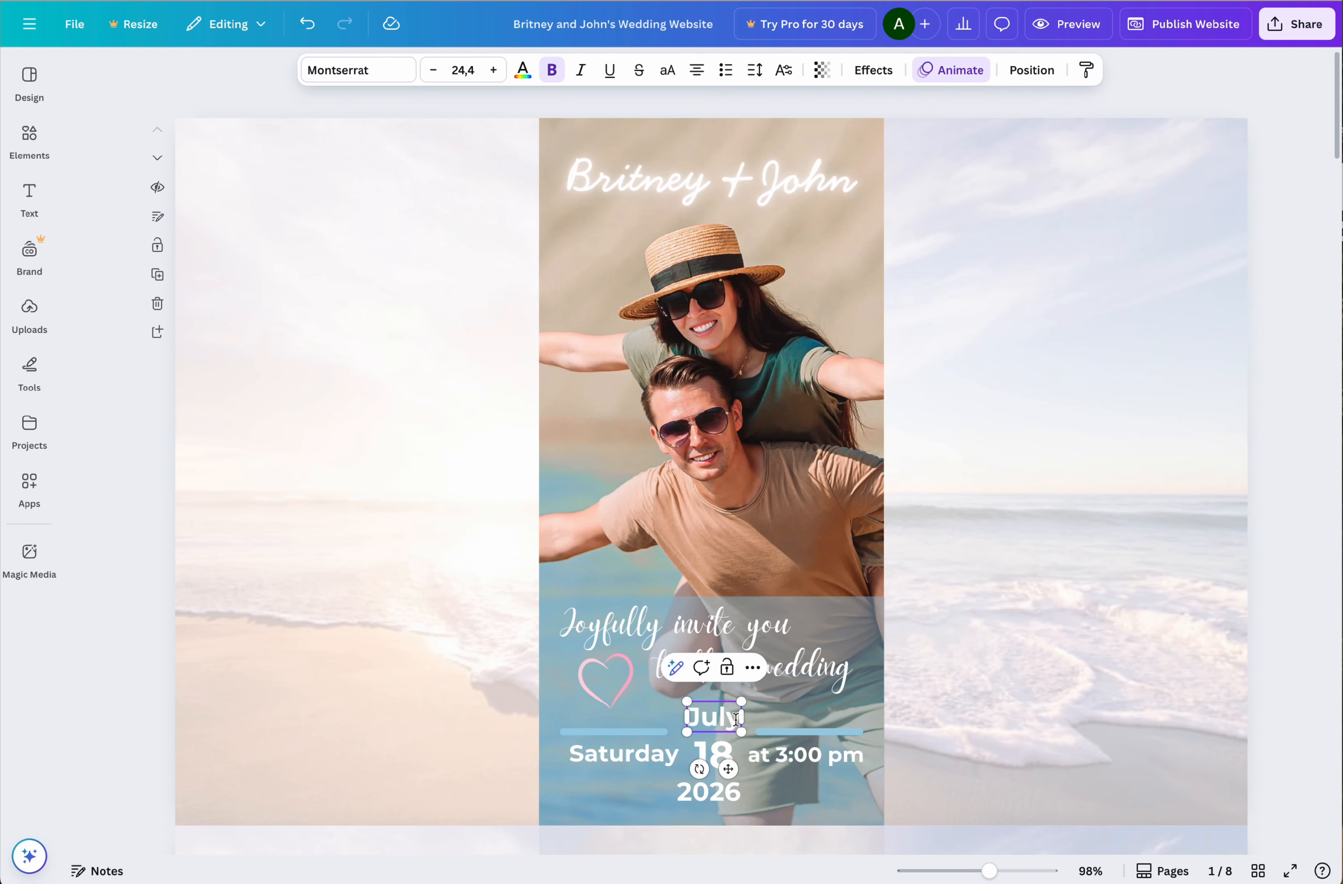
double_click(695, 719)
text(Septem)
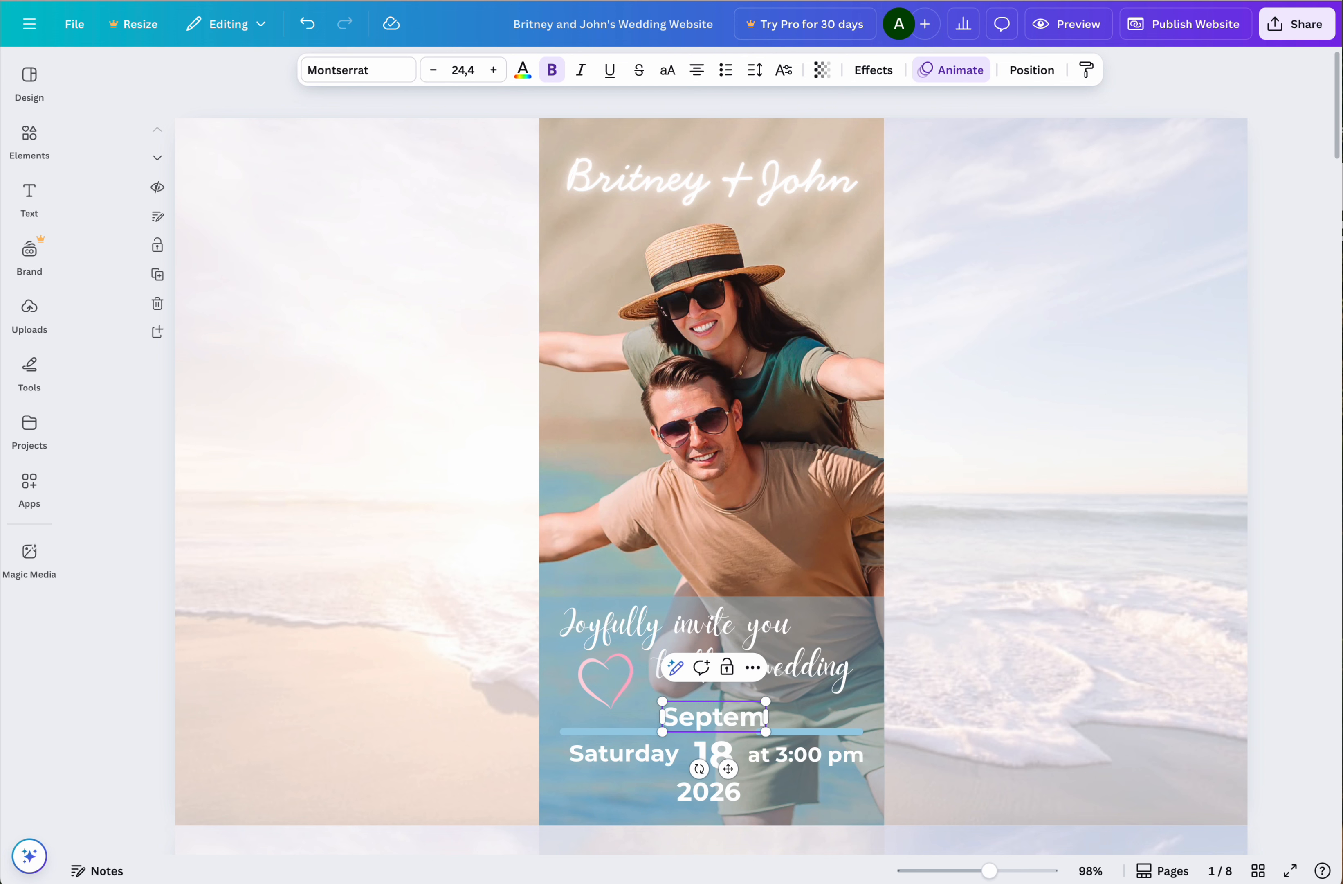
text(ber)
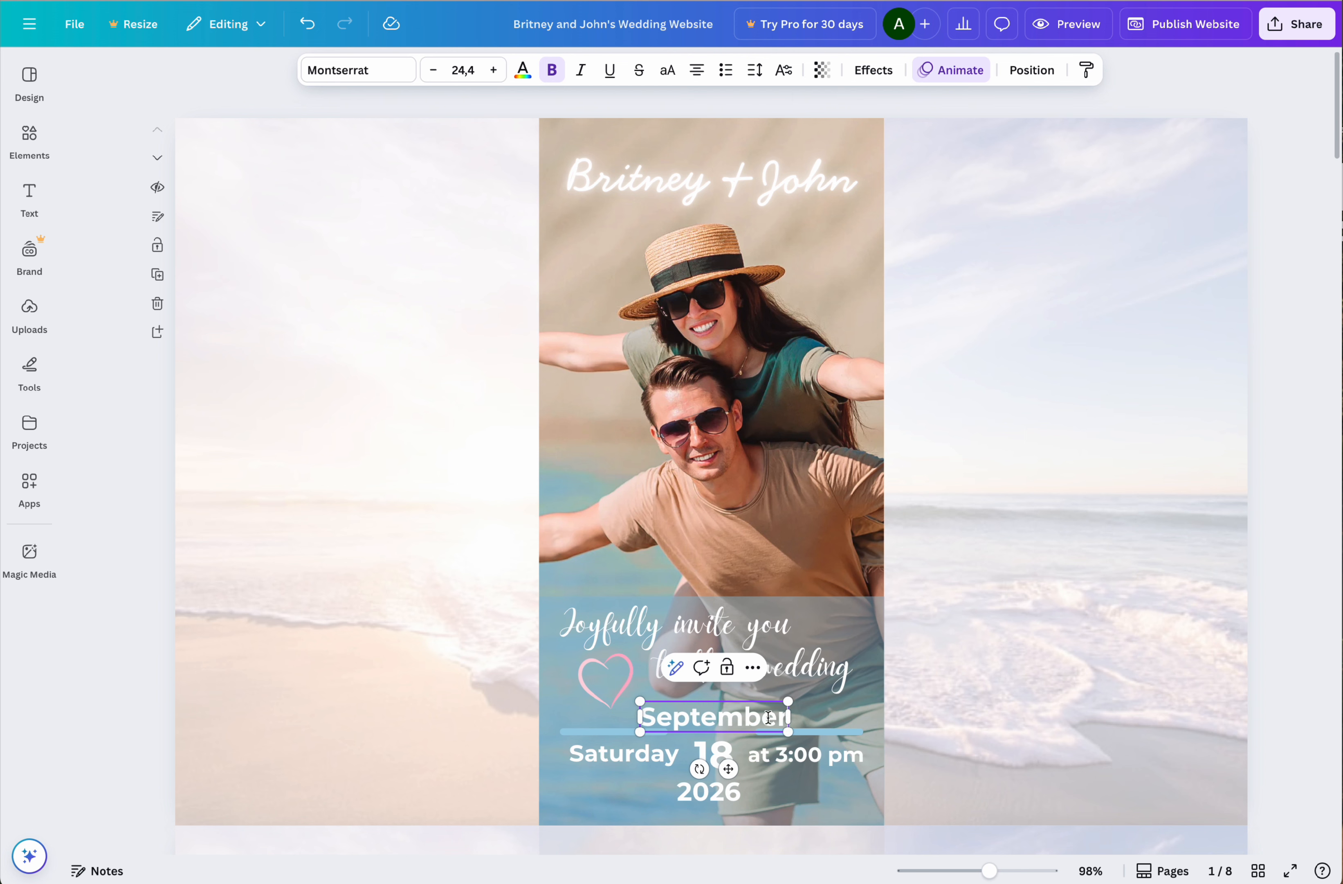
- Shrink the month text slightly and center it above the day number, between the two blue lines
drag(786, 705, 770, 708)
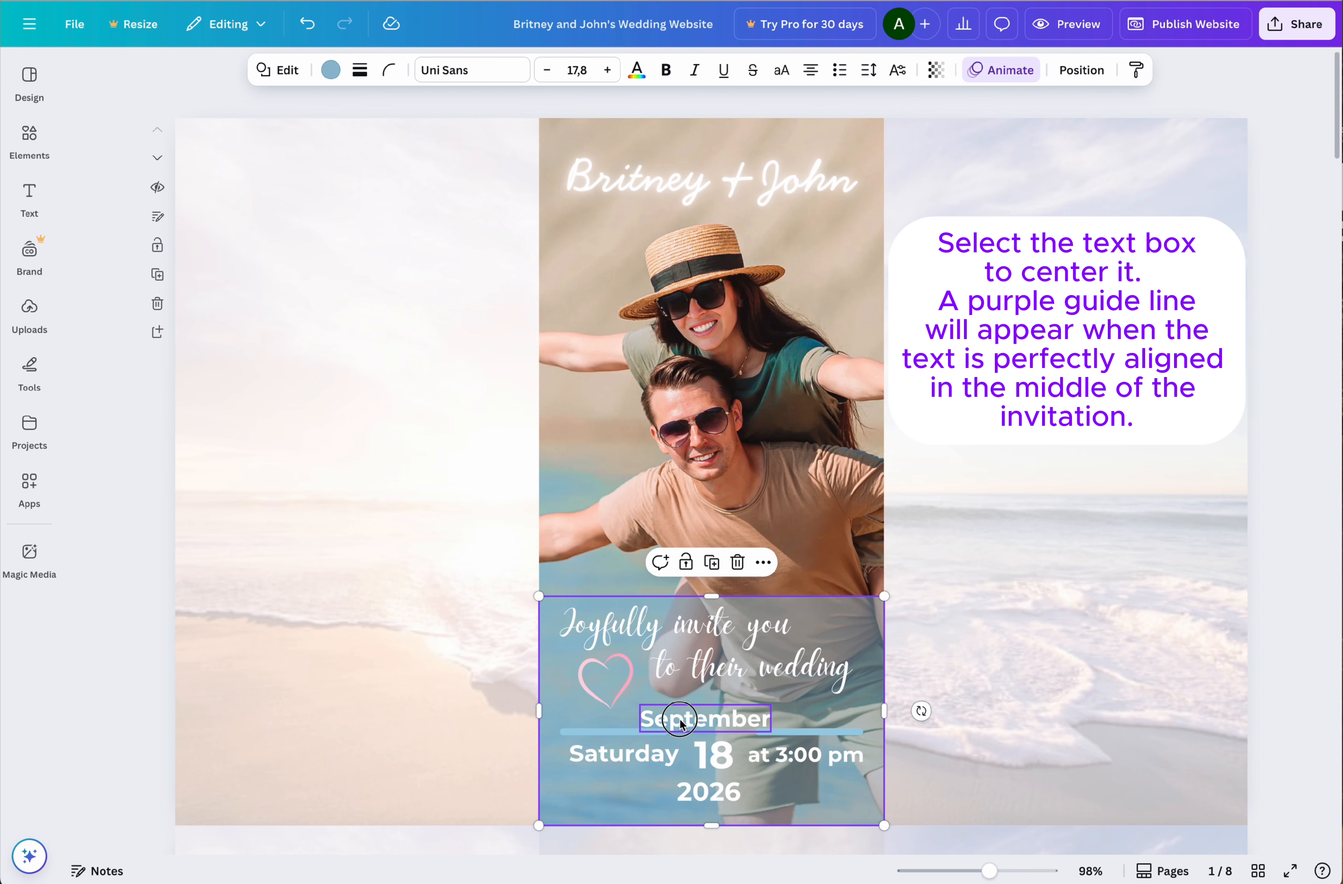
drag(678, 719, 702, 746)
click(749, 805)
- Change the wedding day to 20 and the ceremony time to 4:30 pm on the cover
click(712, 744)
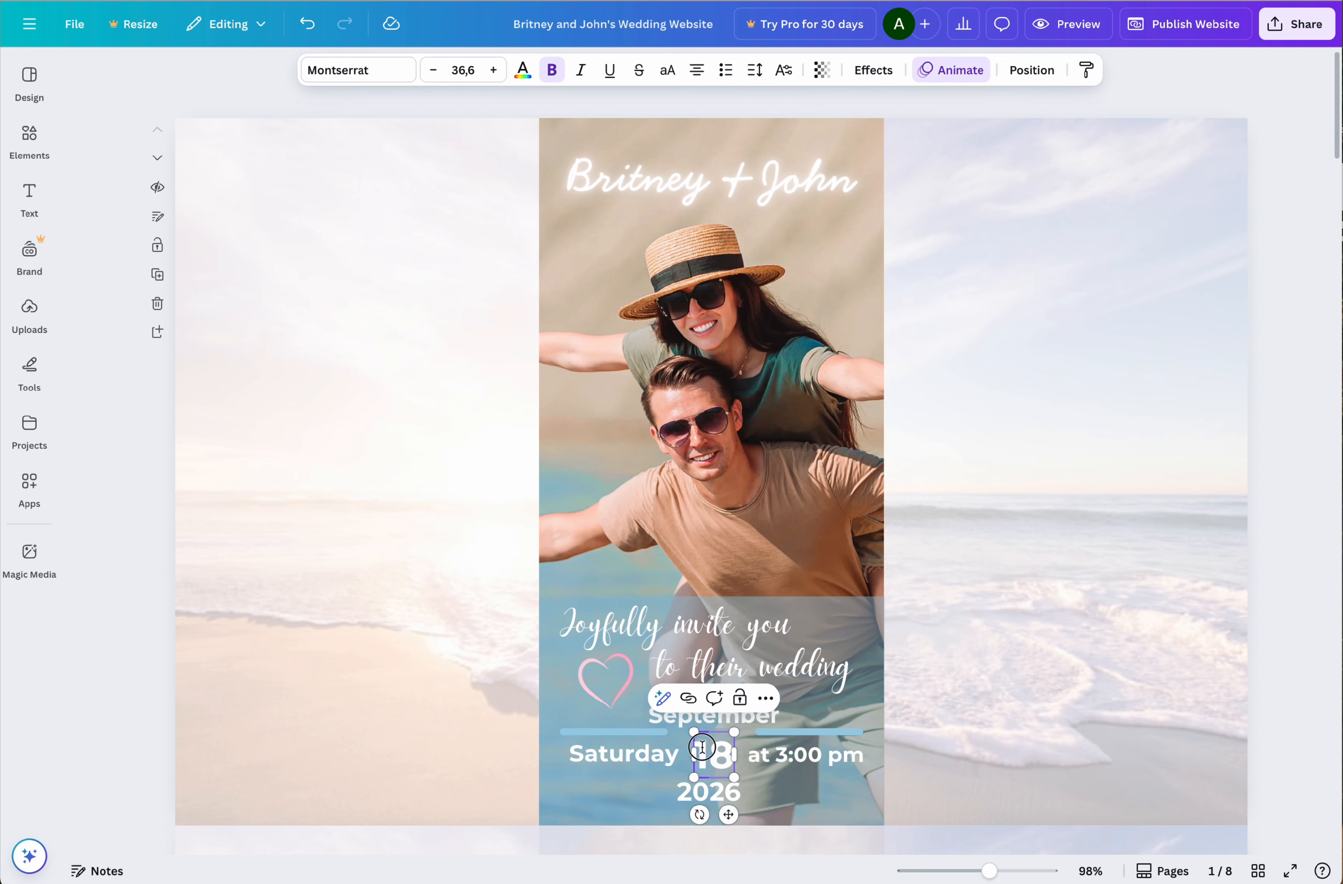
text(20)
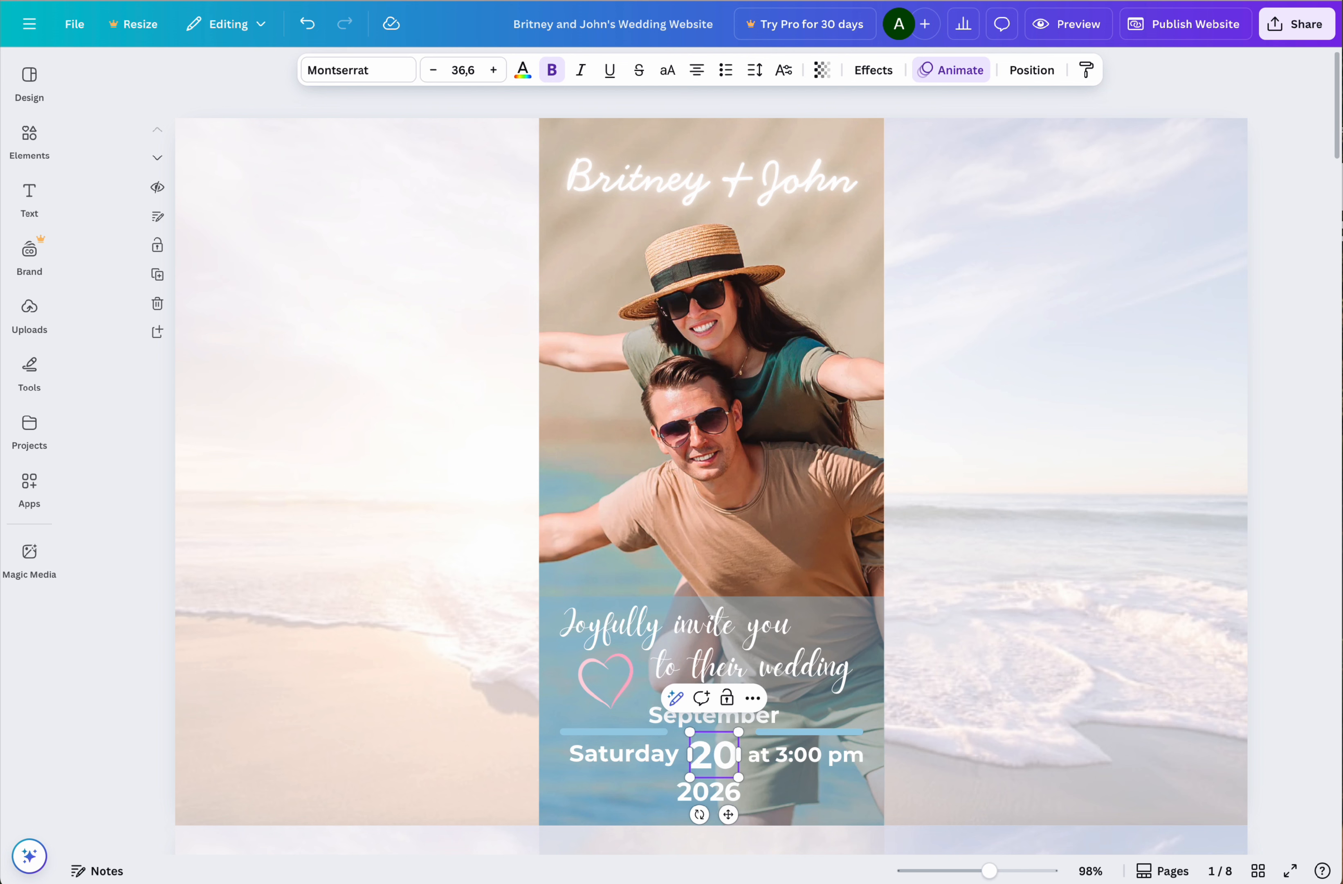
click(779, 755)
double_click(780, 755)
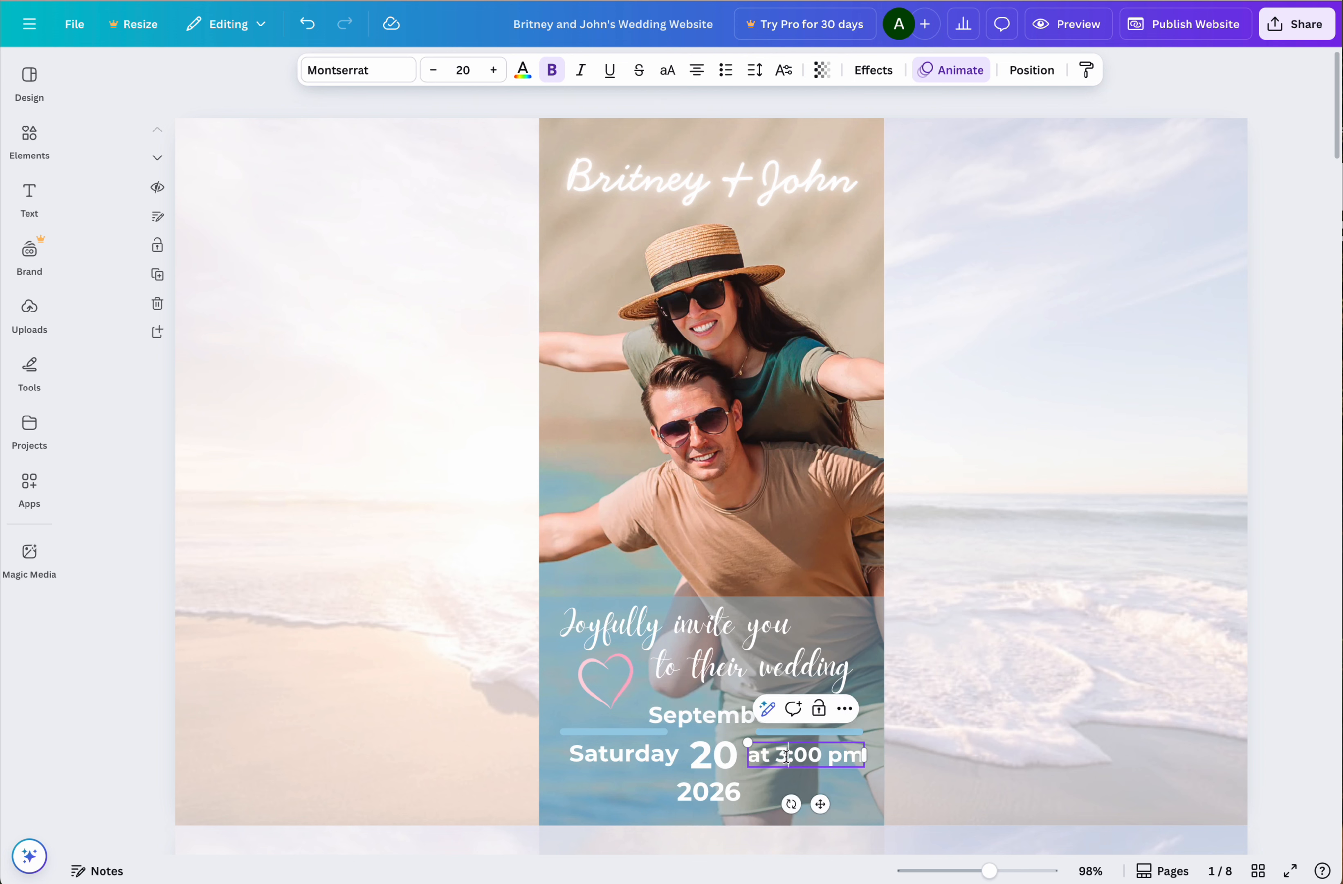
key(BackSpace)
text(4)
key(BackSpace)
text(3)
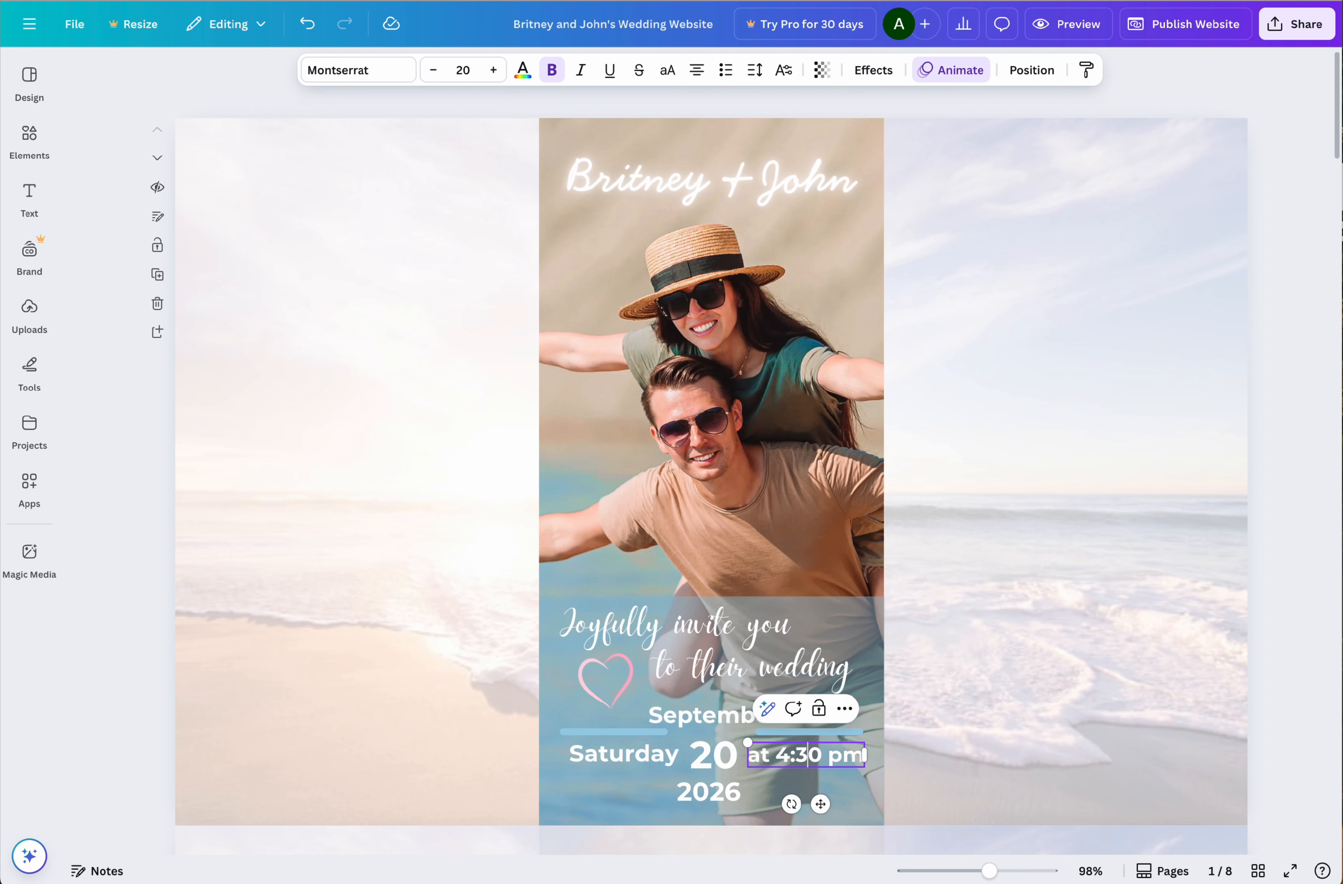
click(634, 789)
- Replace the central cover photo with the uploaded picture of the couple embracing on the beach
click(696, 457)
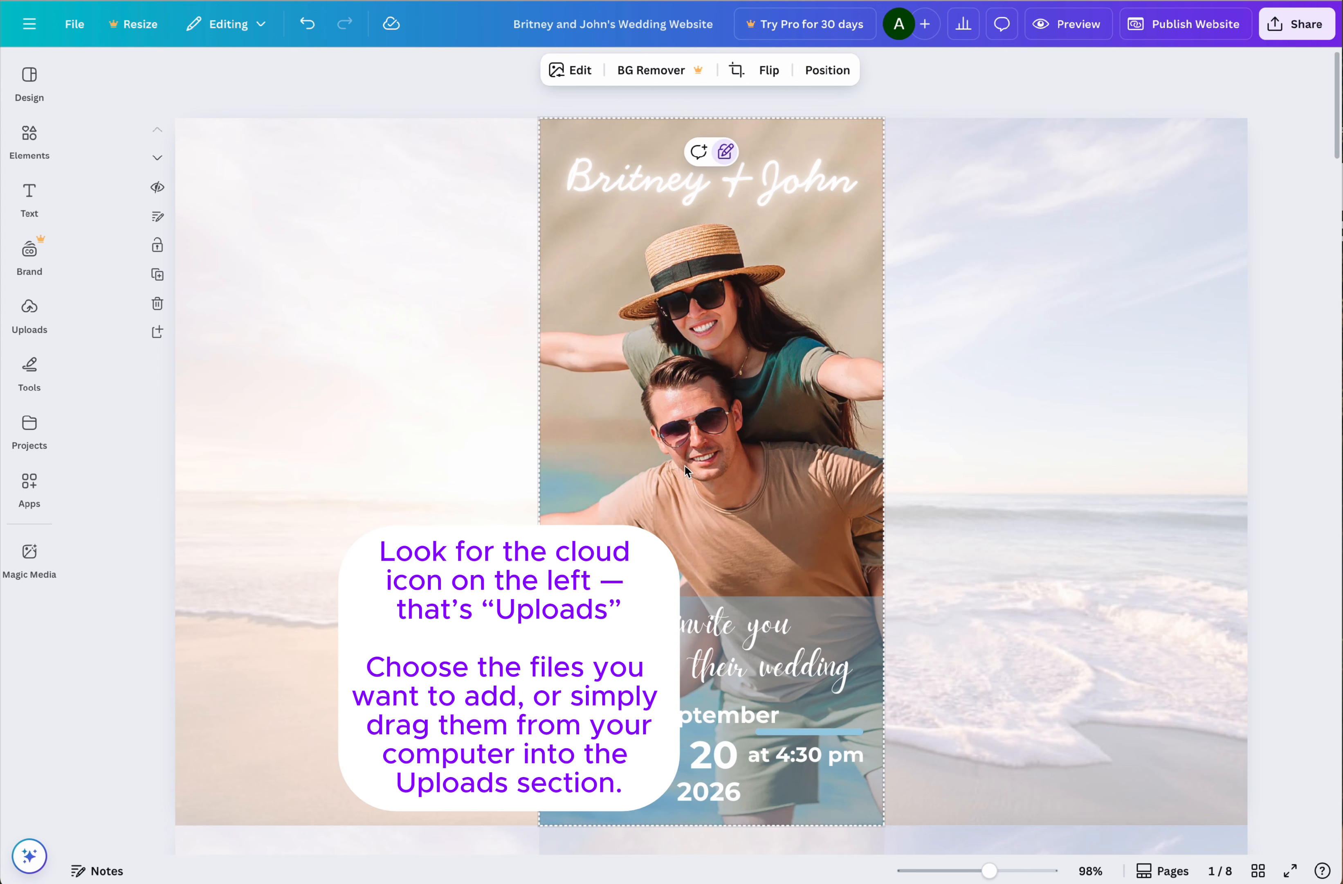
click(31, 313)
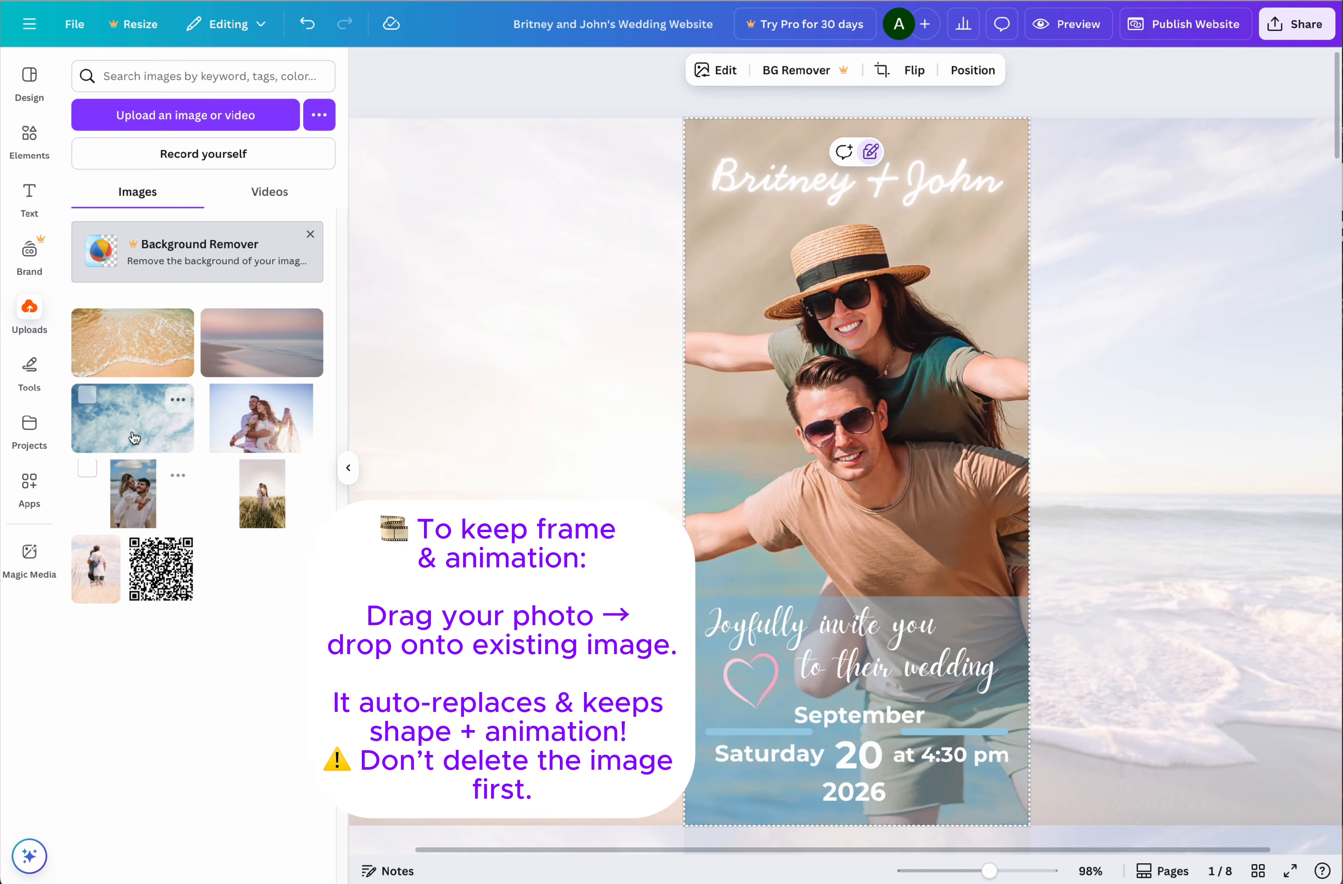
drag(135, 498, 803, 305)
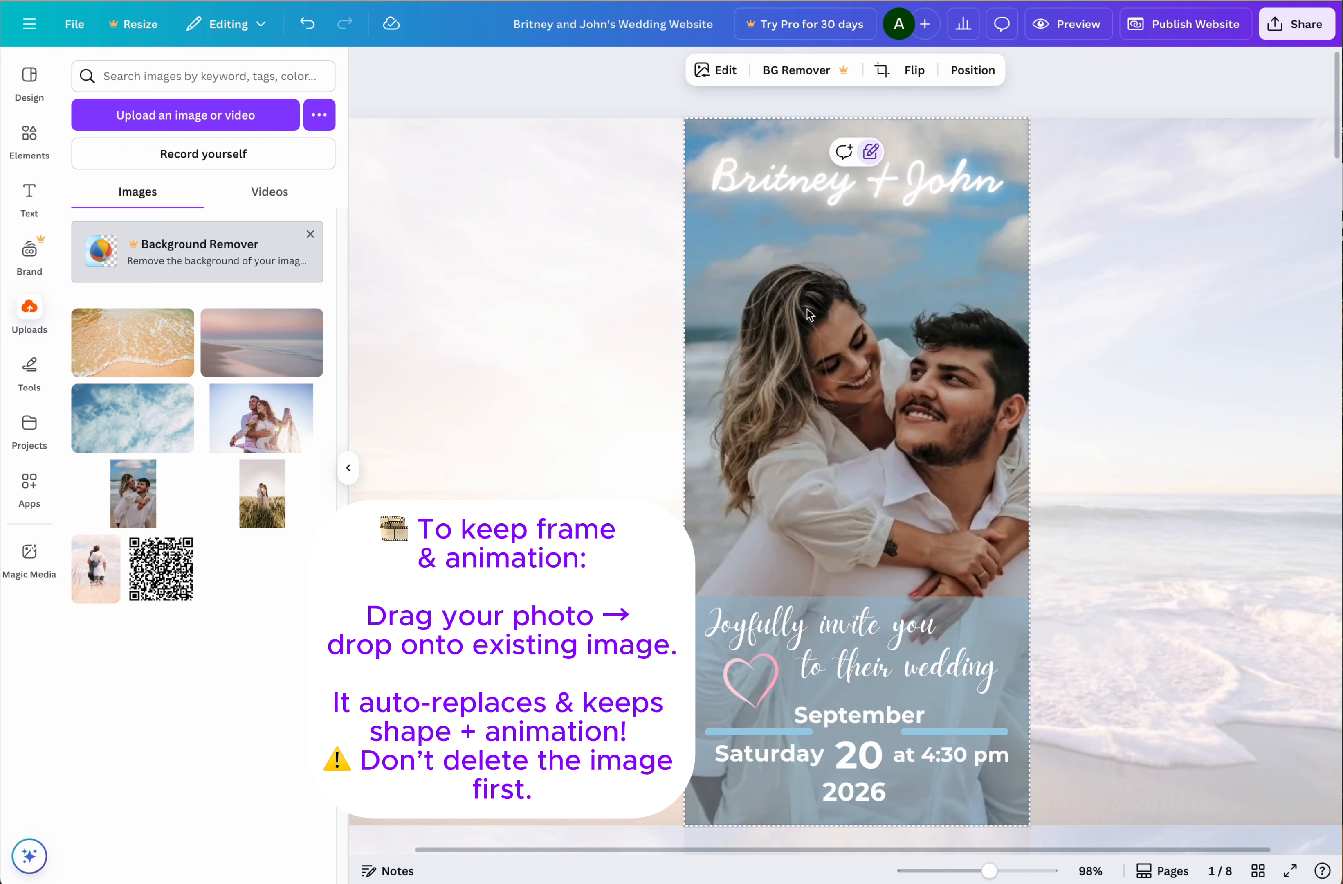
- Enlarge the new cover photo slightly within its frame and reposition it so both faces fit inside the center strip
double_click(807, 310)
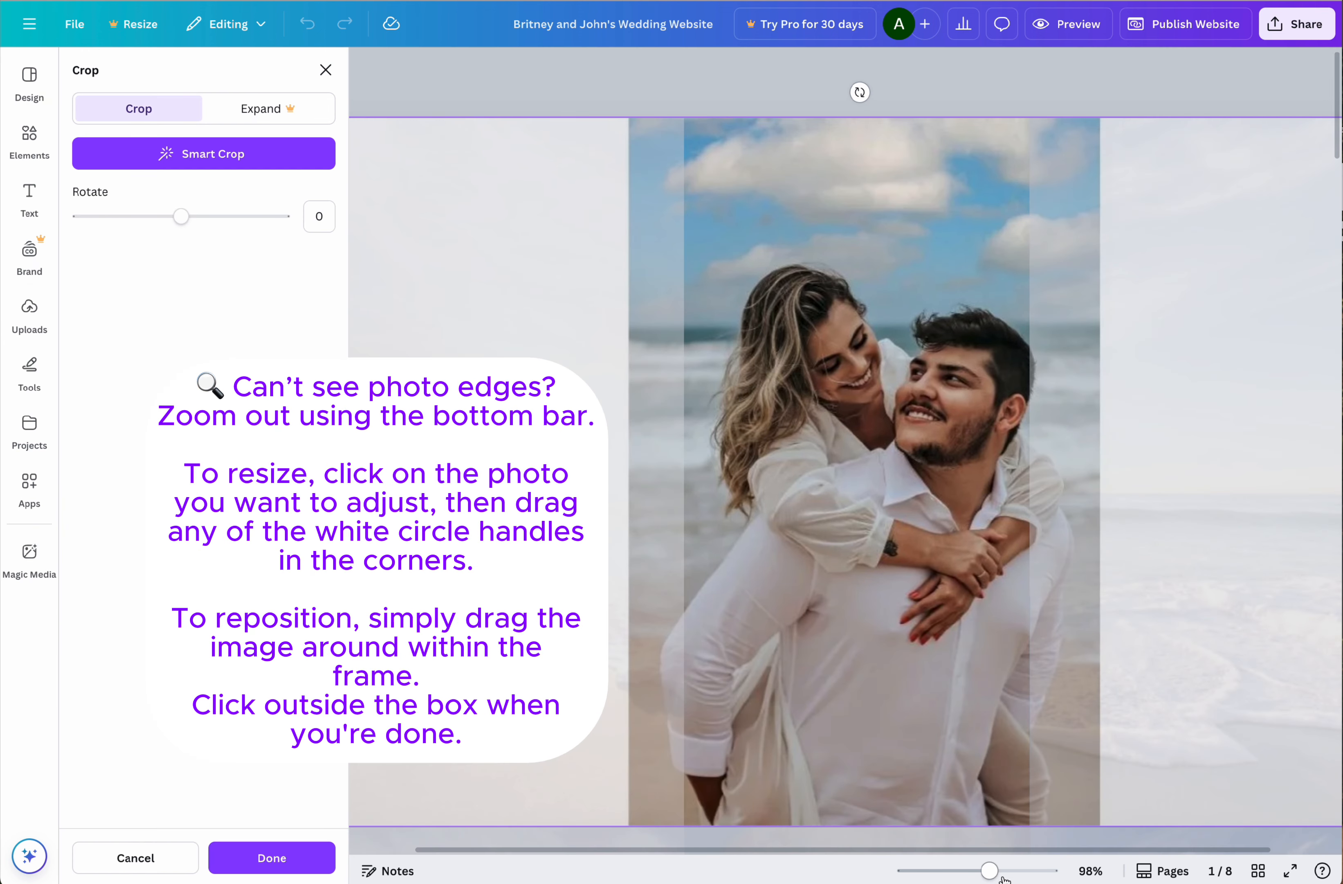
drag(994, 872, 974, 872)
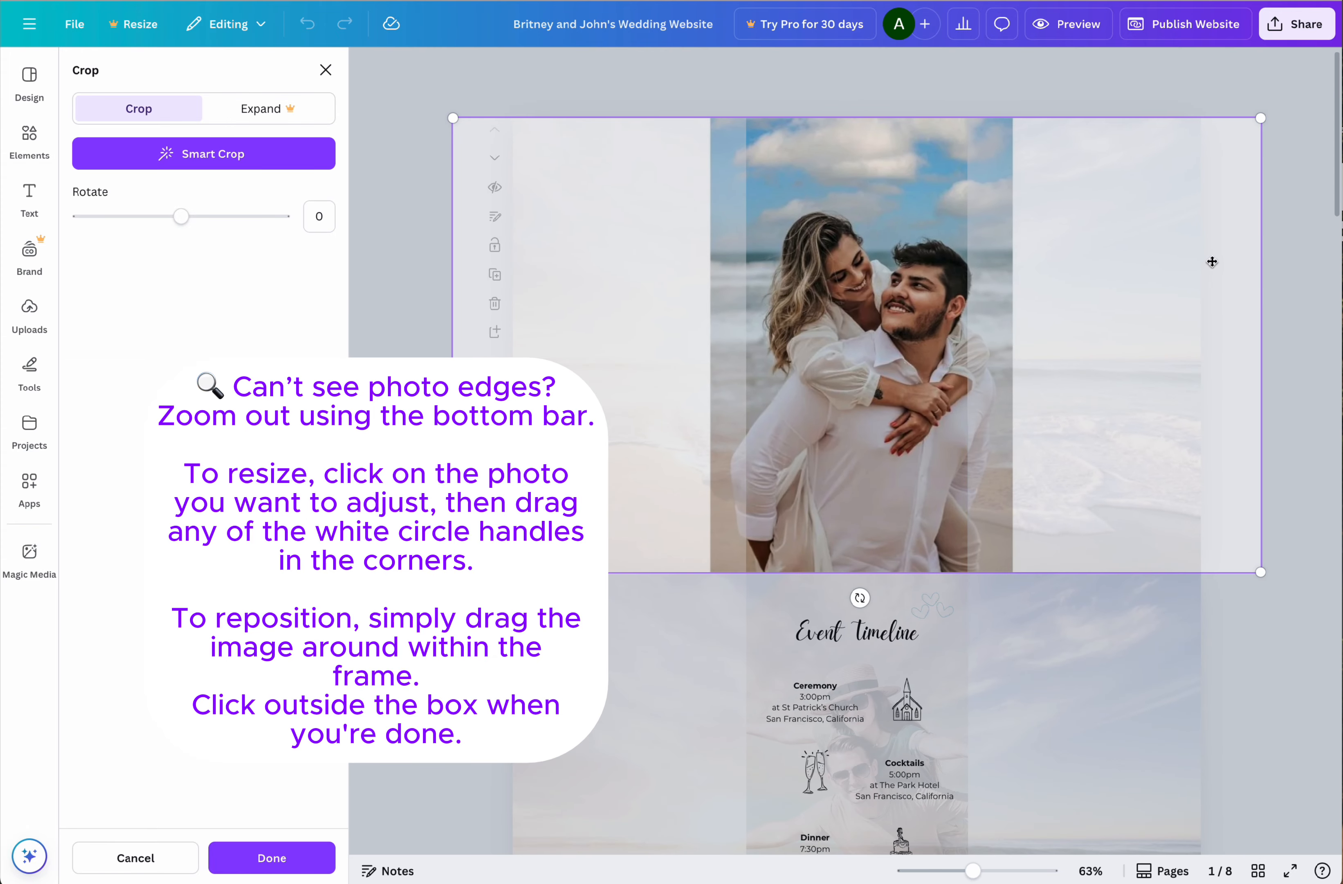
drag(1266, 127, 1297, 70)
drag(877, 315, 829, 318)
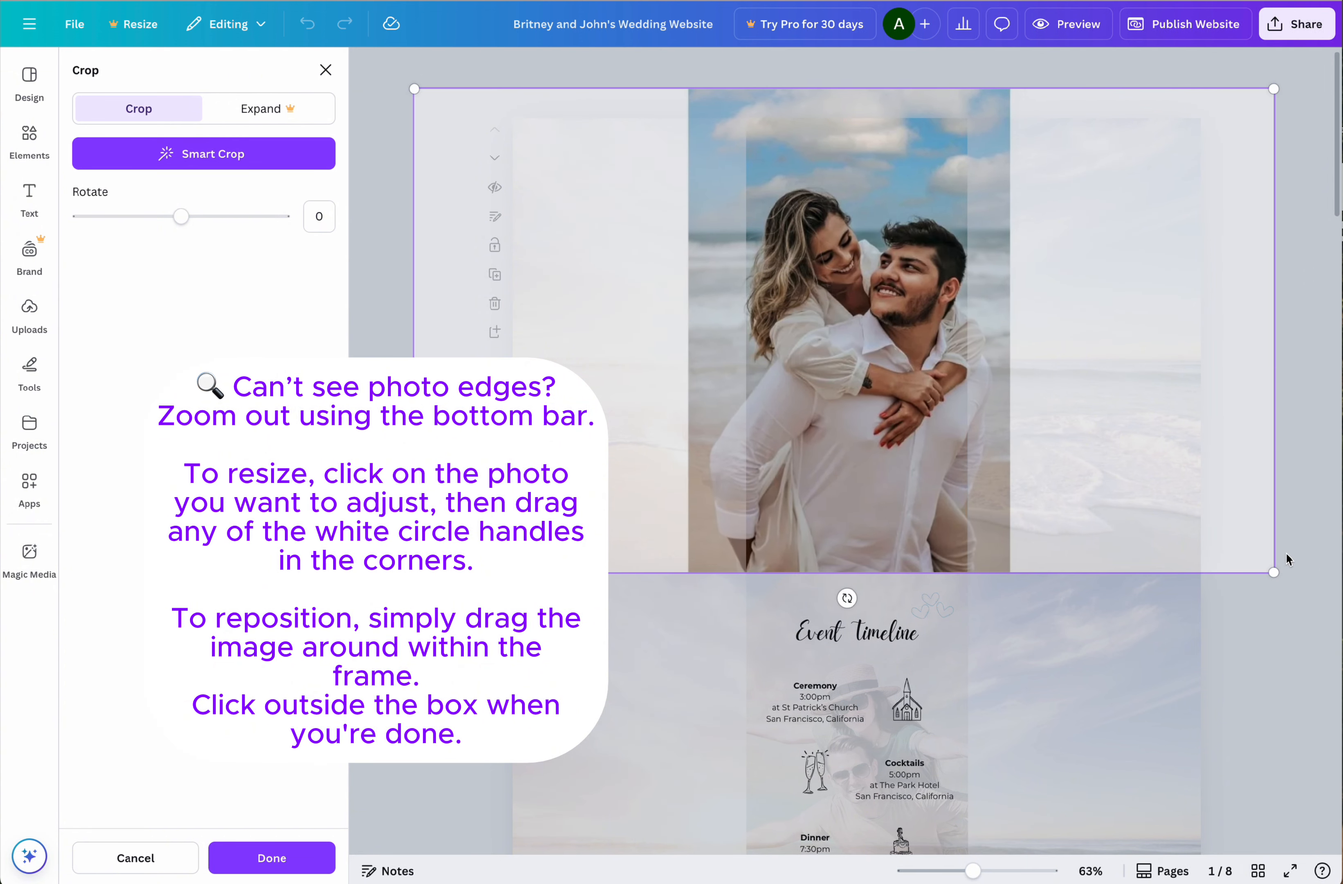
click(1321, 620)
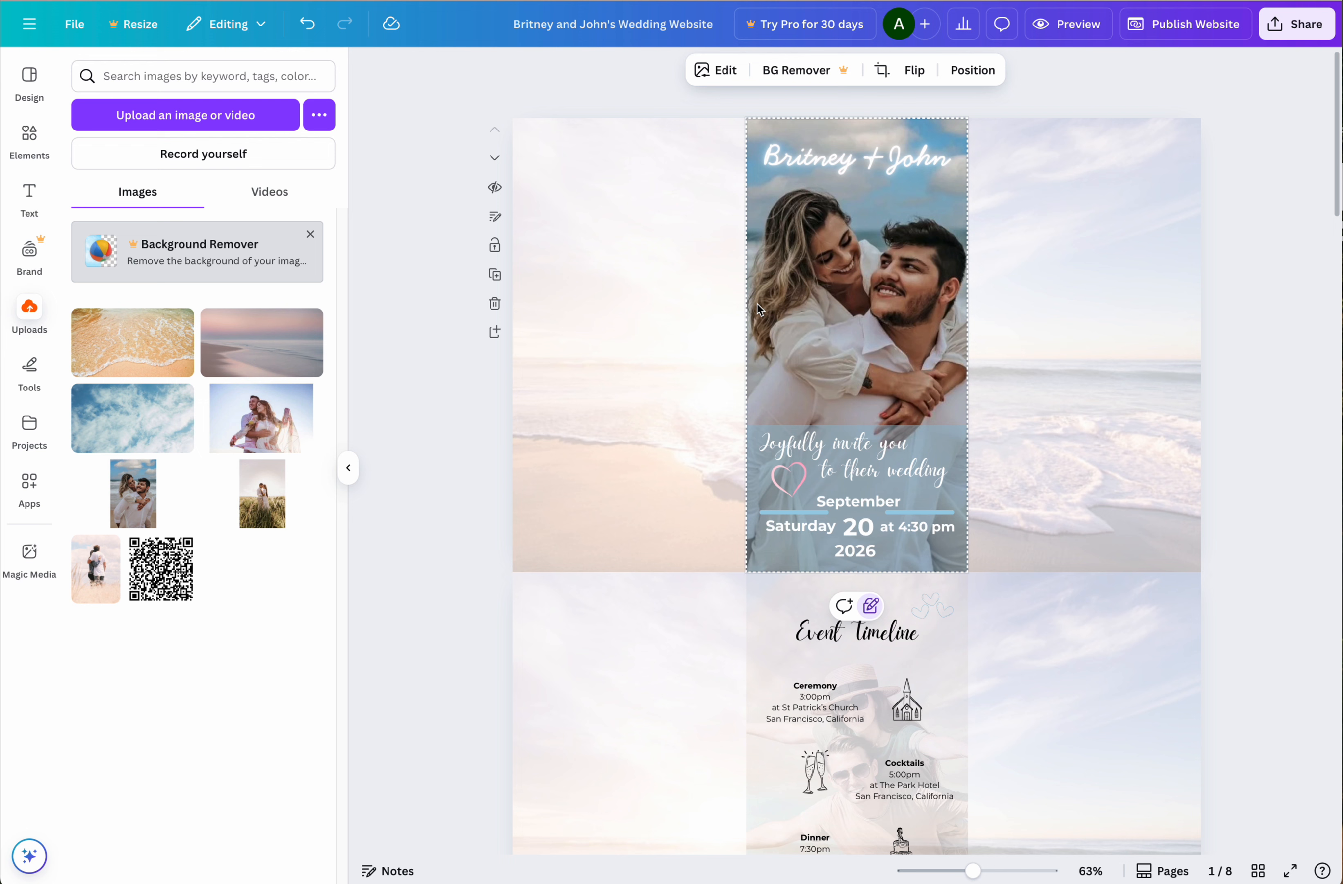
- Replace the faded central photo on the Event Timeline page with the same uploaded beach picture of the couple
scroll(609, 342, down, 8)
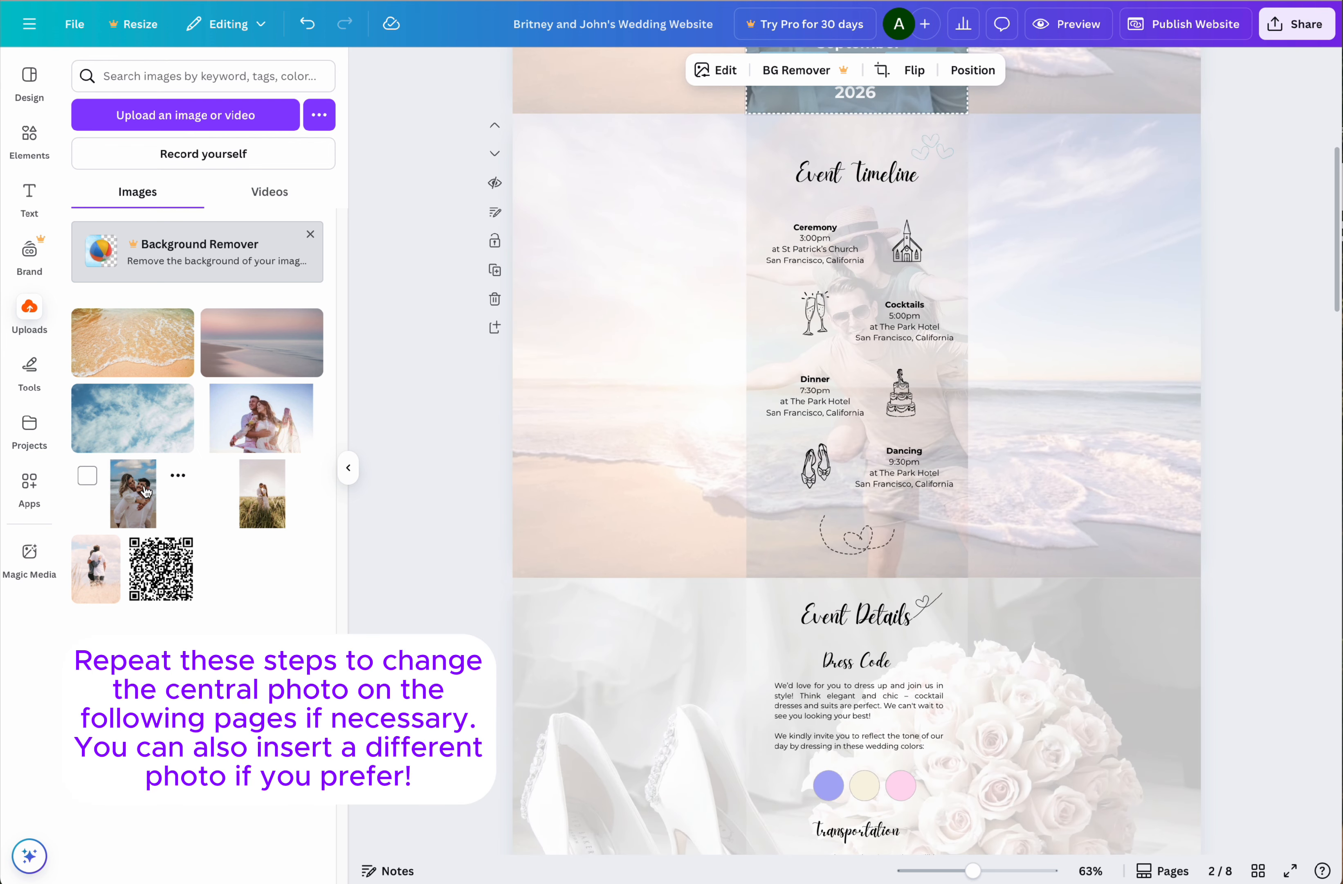
drag(133, 494, 750, 234)
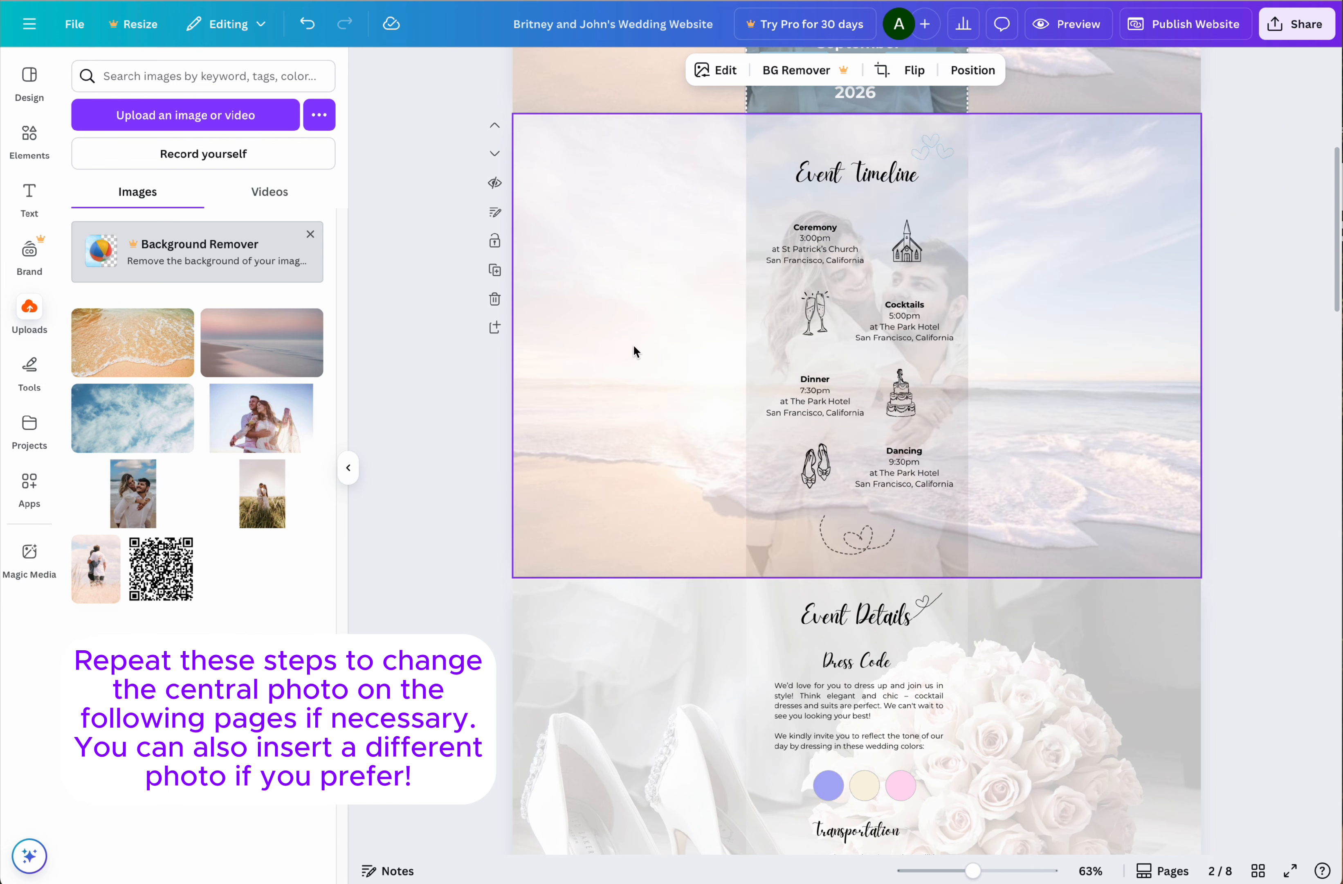
- Replace the faded central photos on the Our Numbers and Getting there pages with the uploaded picture of the couple embracing on the beach
scroll(633, 350, down, 17)
scroll(633, 350, down, 8)
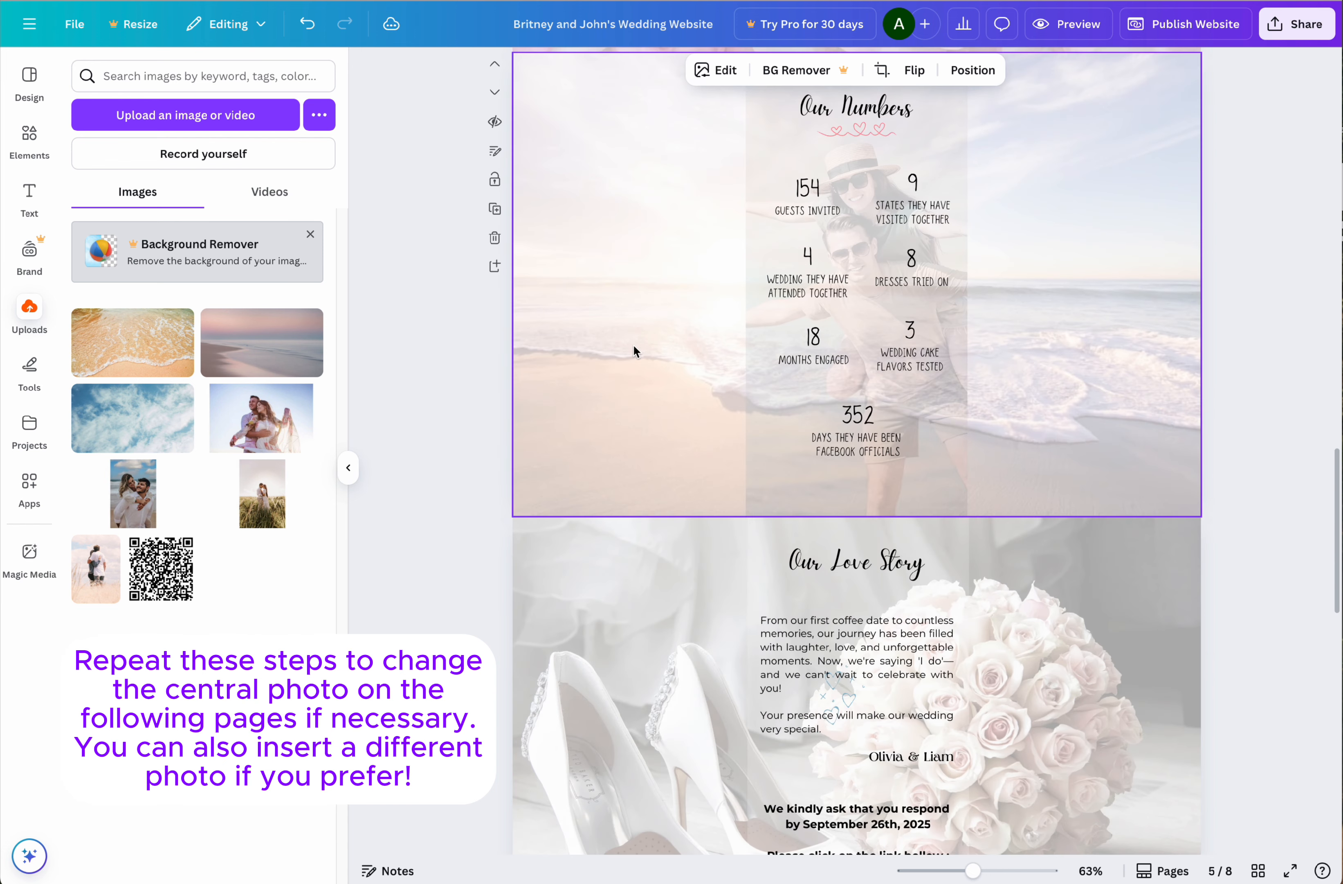
drag(133, 493, 750, 219)
scroll(622, 445, down, 13)
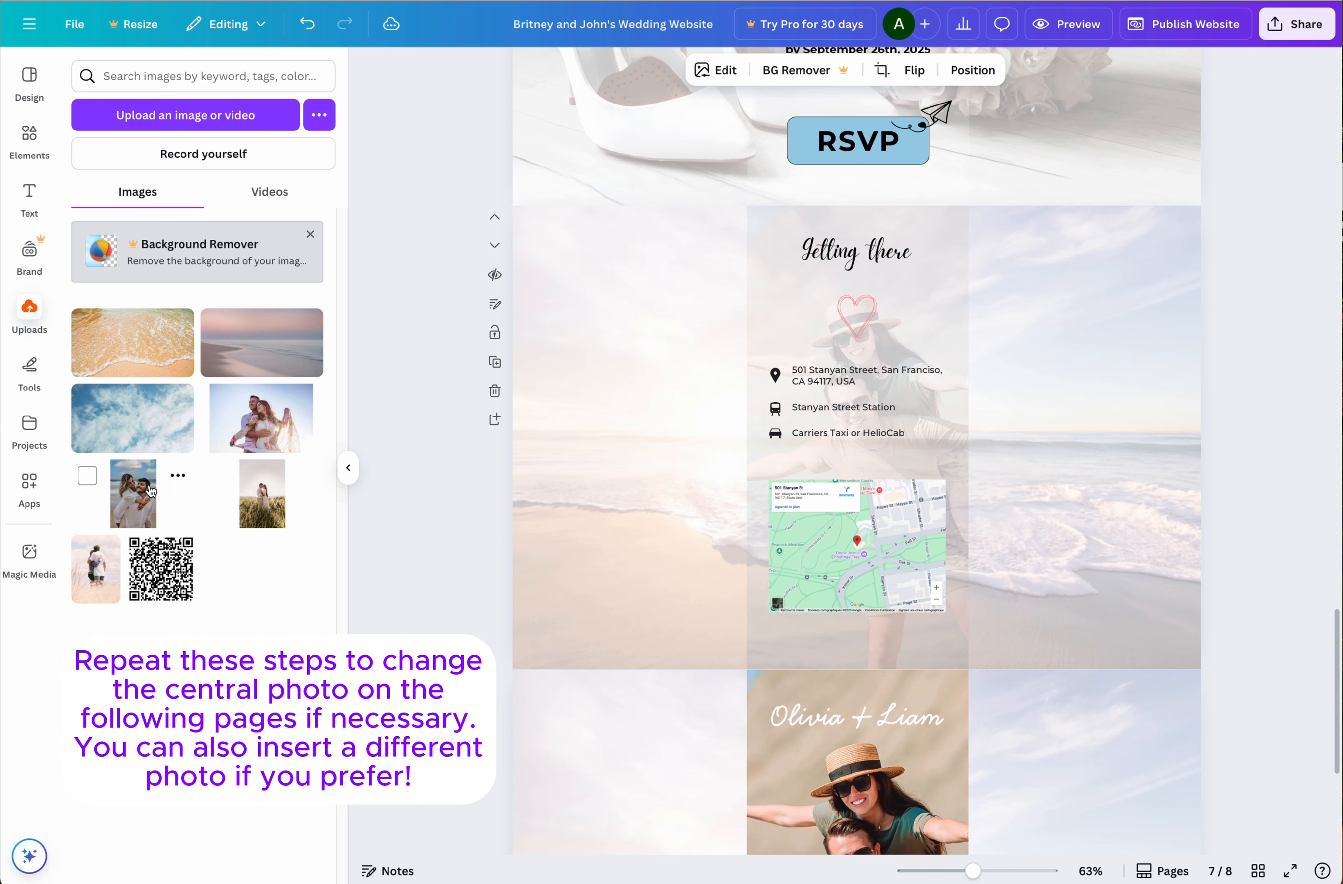
drag(133, 494, 777, 367)
- Replace the closing thank-you page's central photo with the same uploaded beach picture and shift it slightly so both faces fit the strip
scroll(666, 543, down, 6)
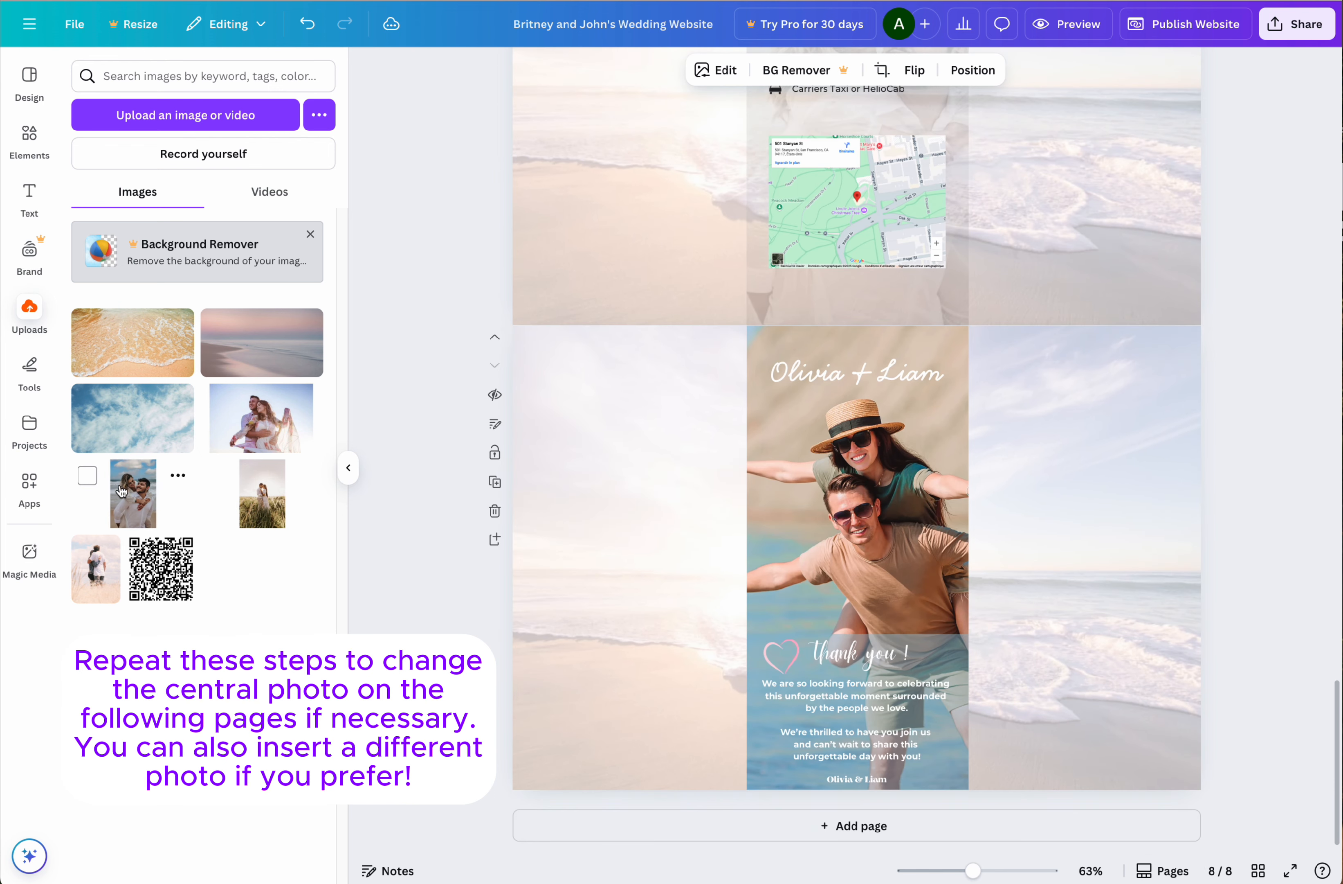
drag(120, 491, 802, 434)
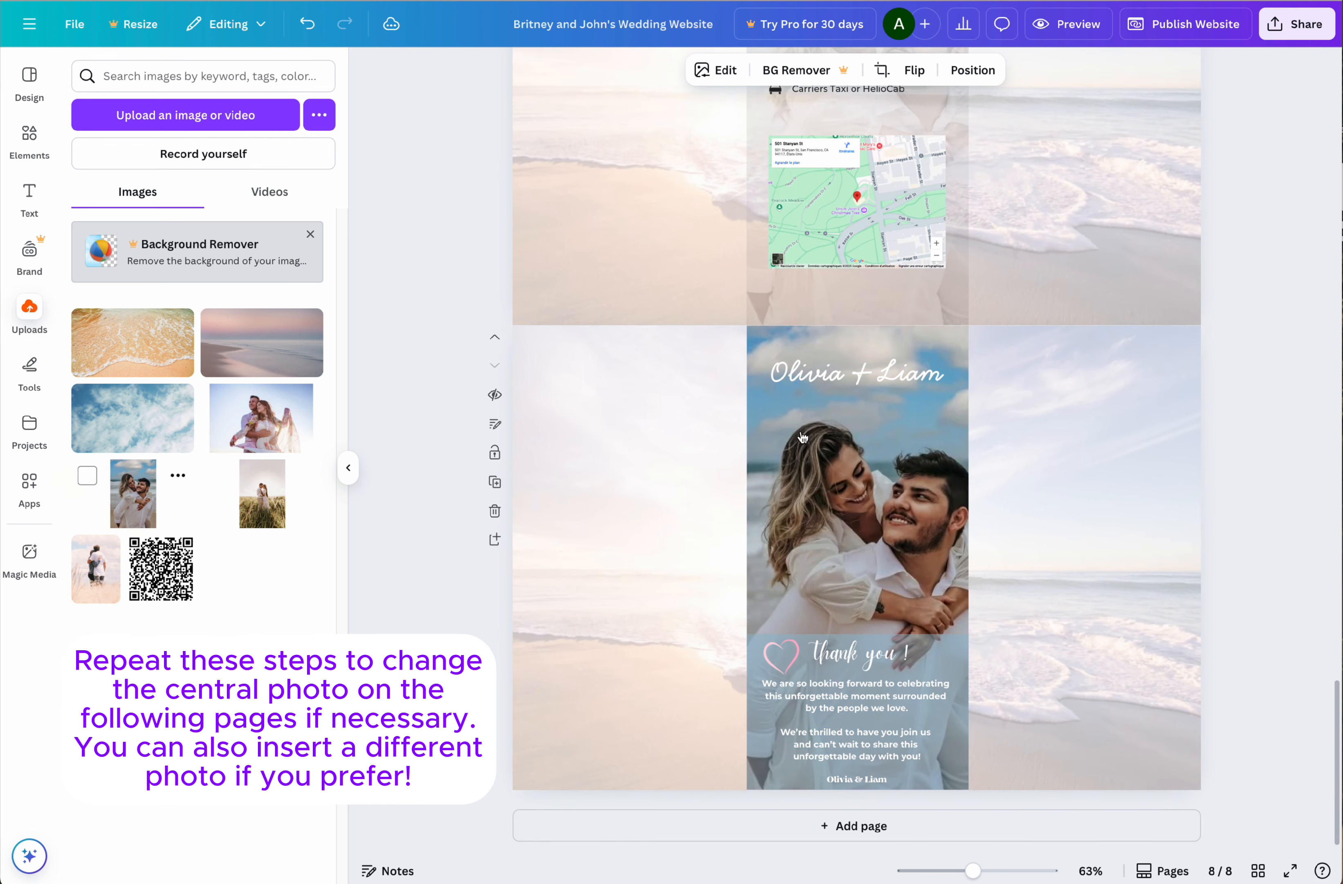
double_click(872, 482)
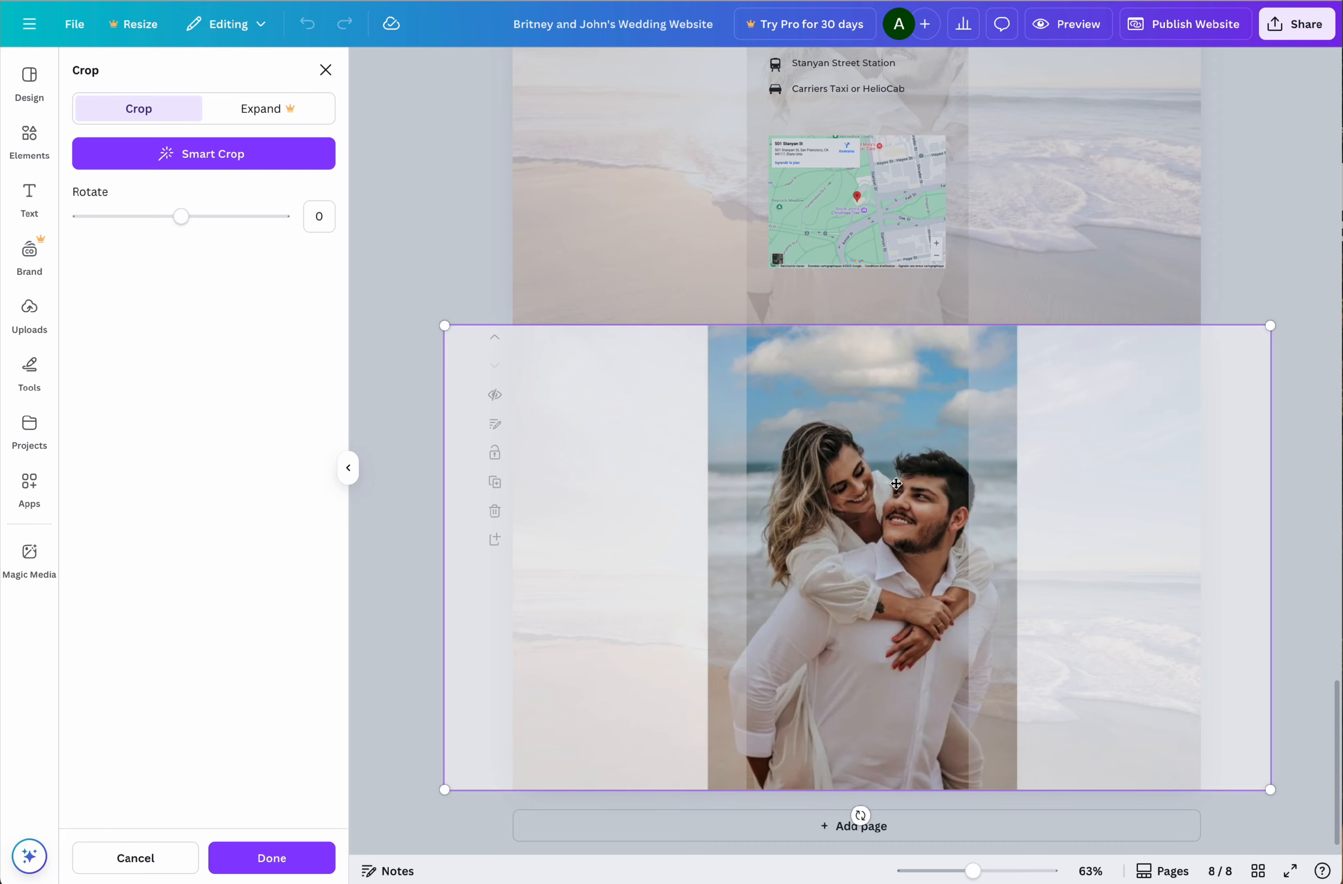
drag(896, 483, 884, 485)
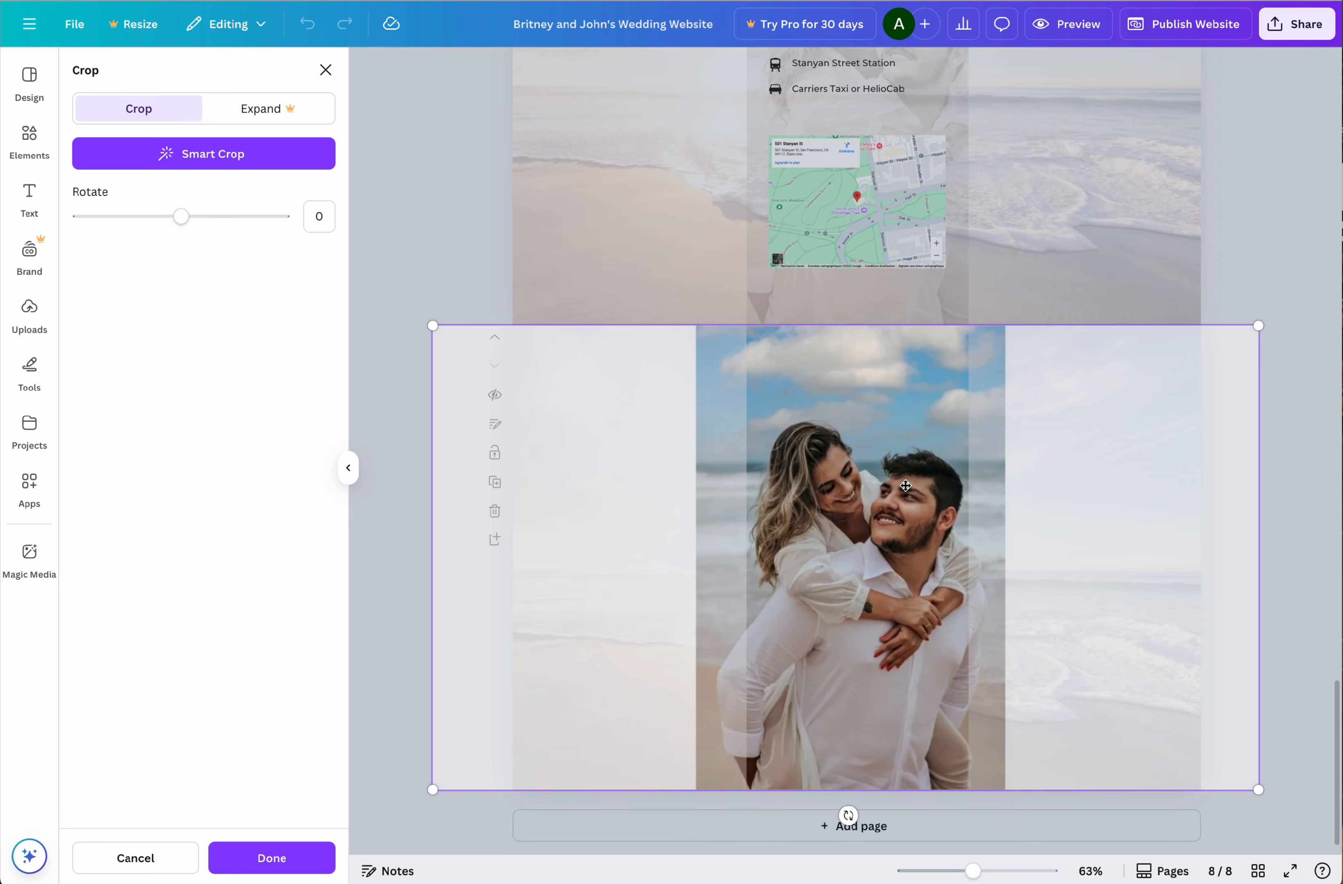
click(1298, 440)
- Try the uploaded golden shoreline and dusk beach photos as the cover background, then settle on the blue cloudy sky photo
scroll(1091, 472, up, 10)
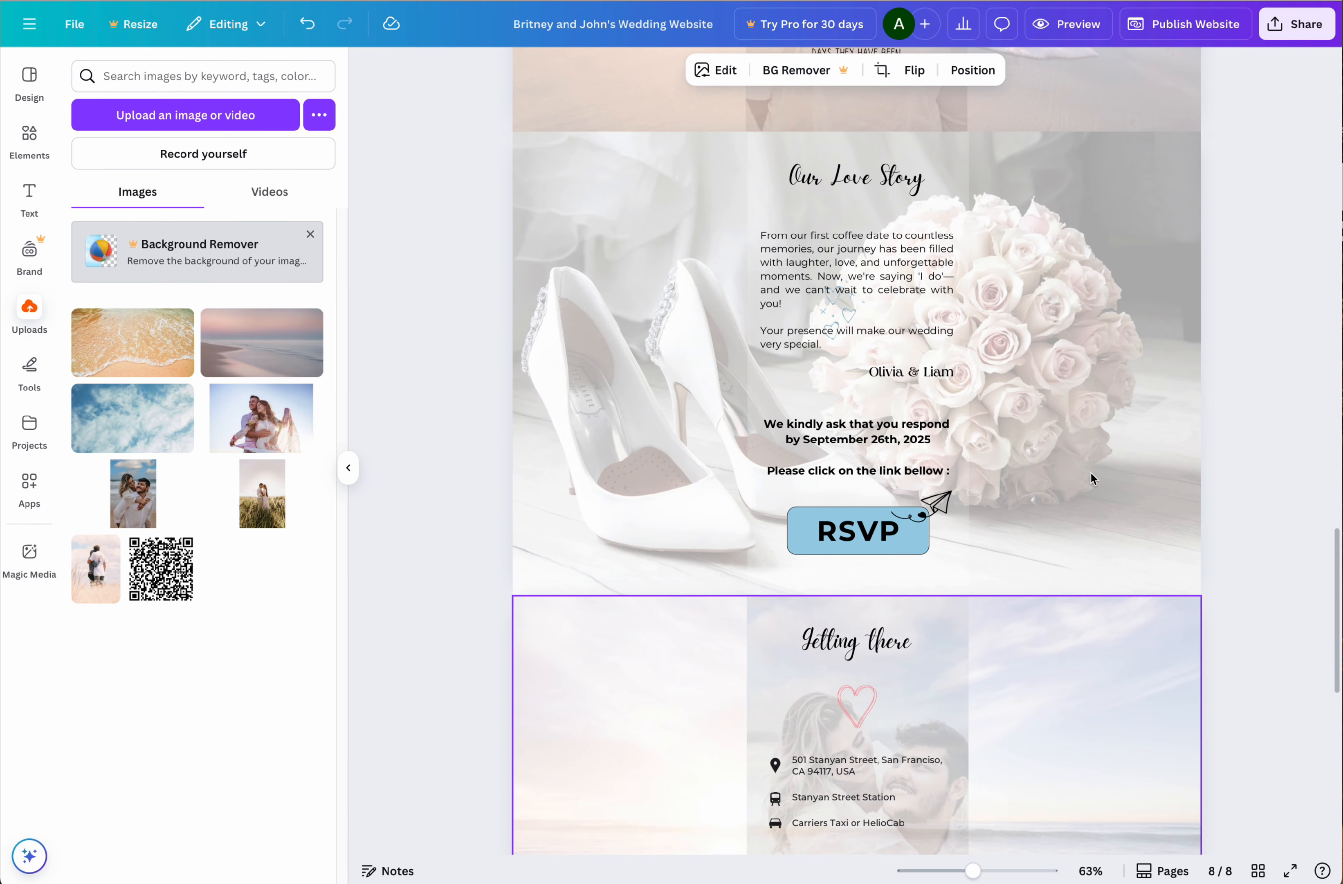
scroll(1091, 478, up, 10)
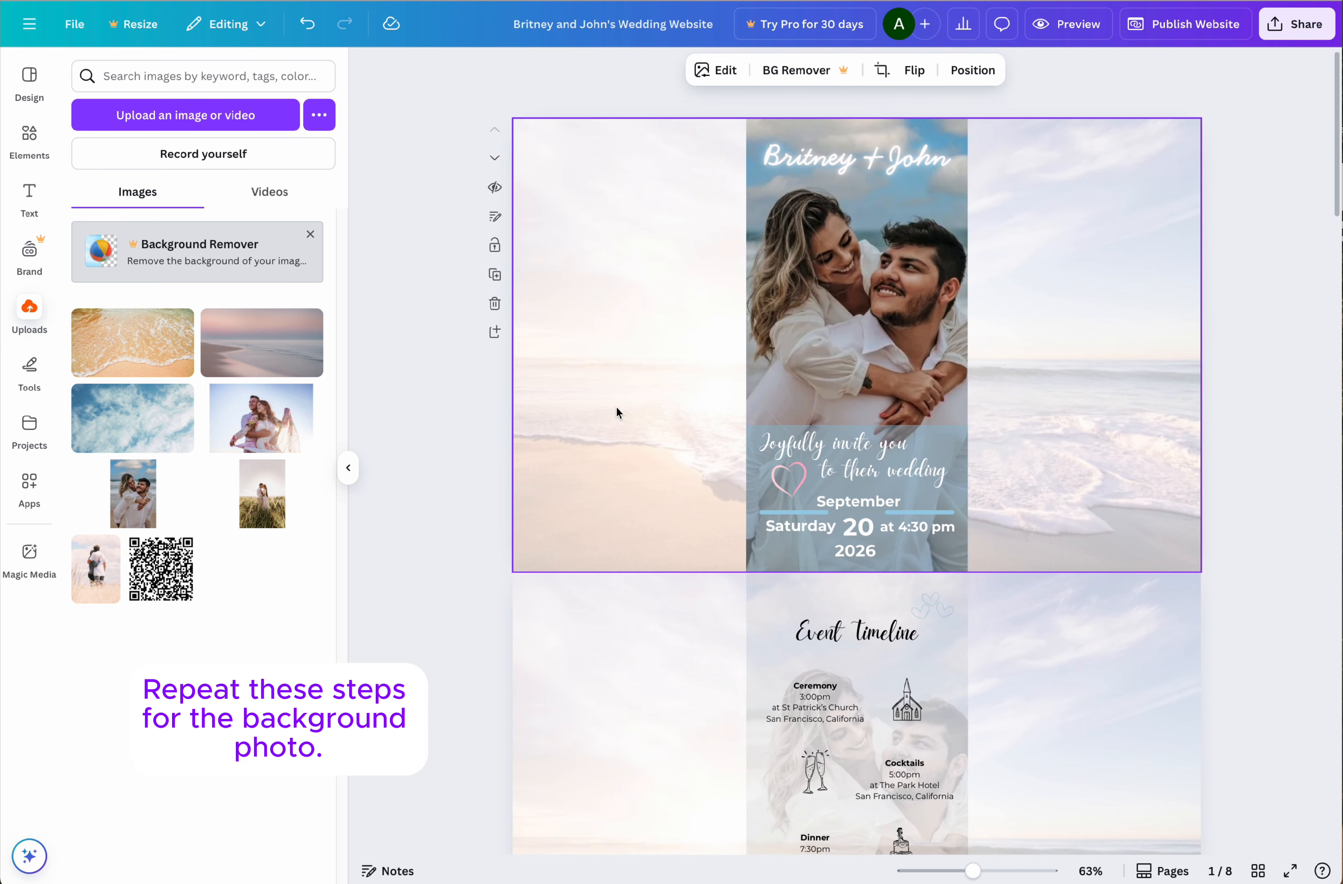
drag(181, 344, 550, 292)
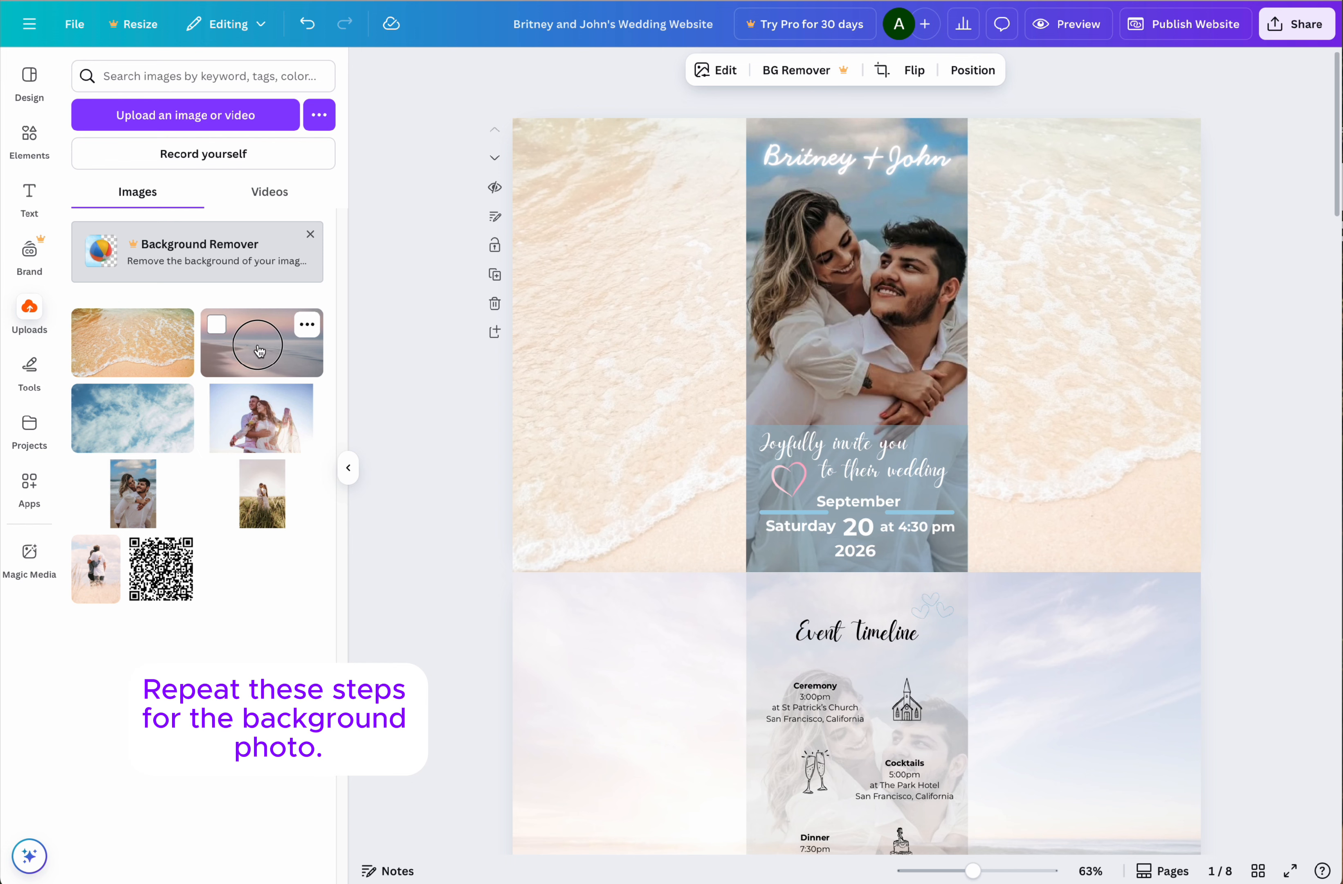
drag(259, 351, 549, 334)
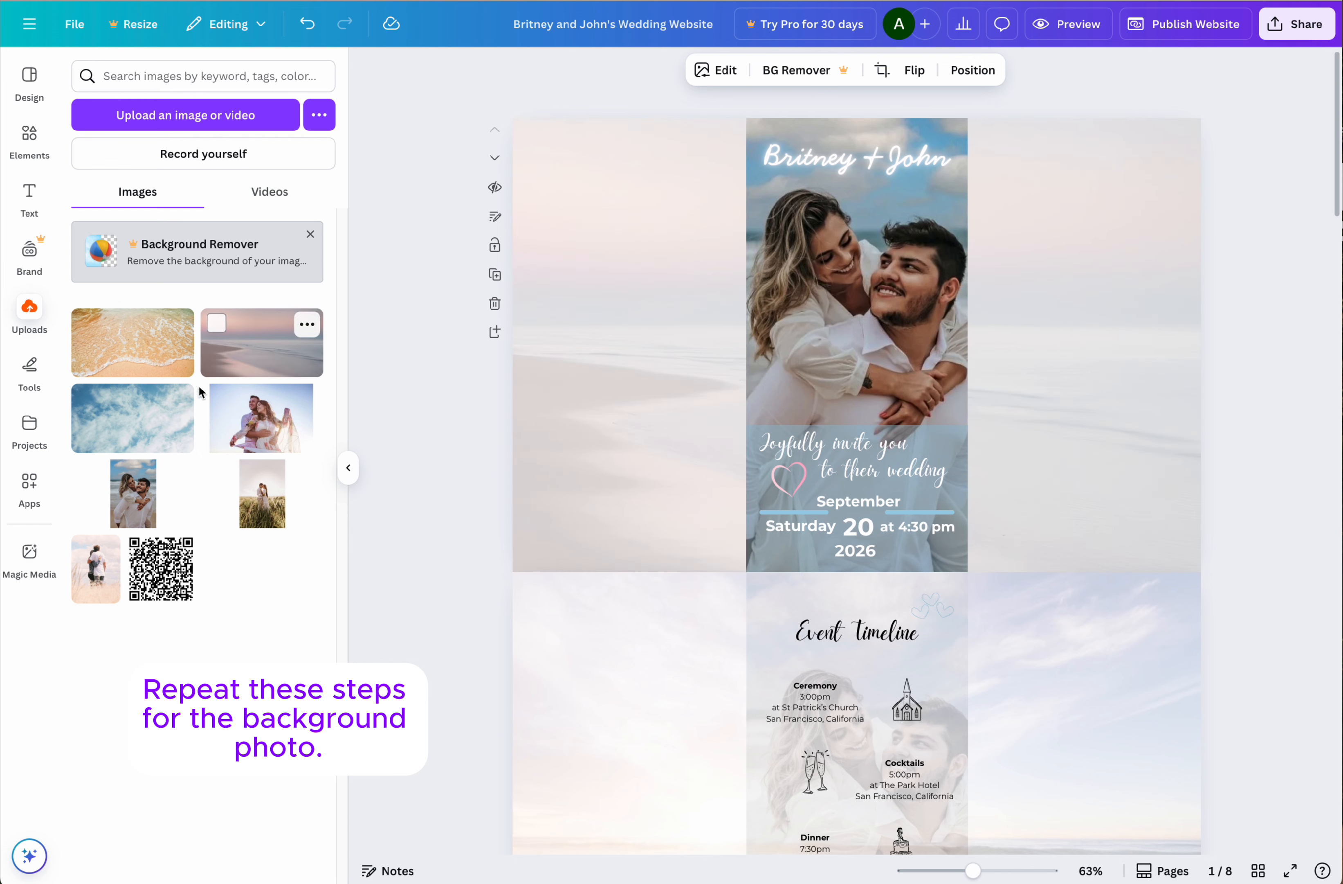
drag(209, 403, 555, 265)
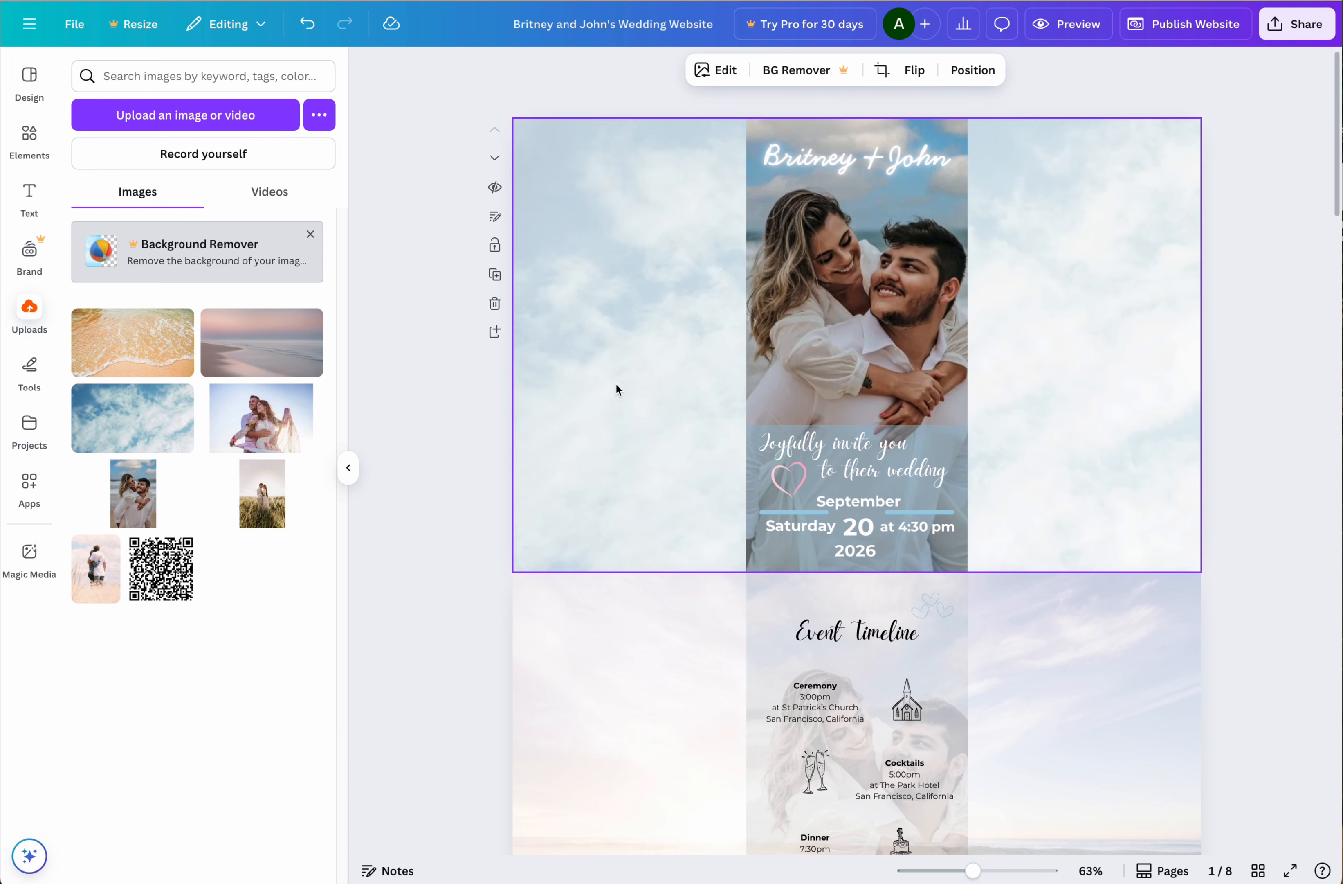
- Change the venue address on the Getting there page to "La Tour Eiffel, Paris, France"
scroll(597, 390, down, 10)
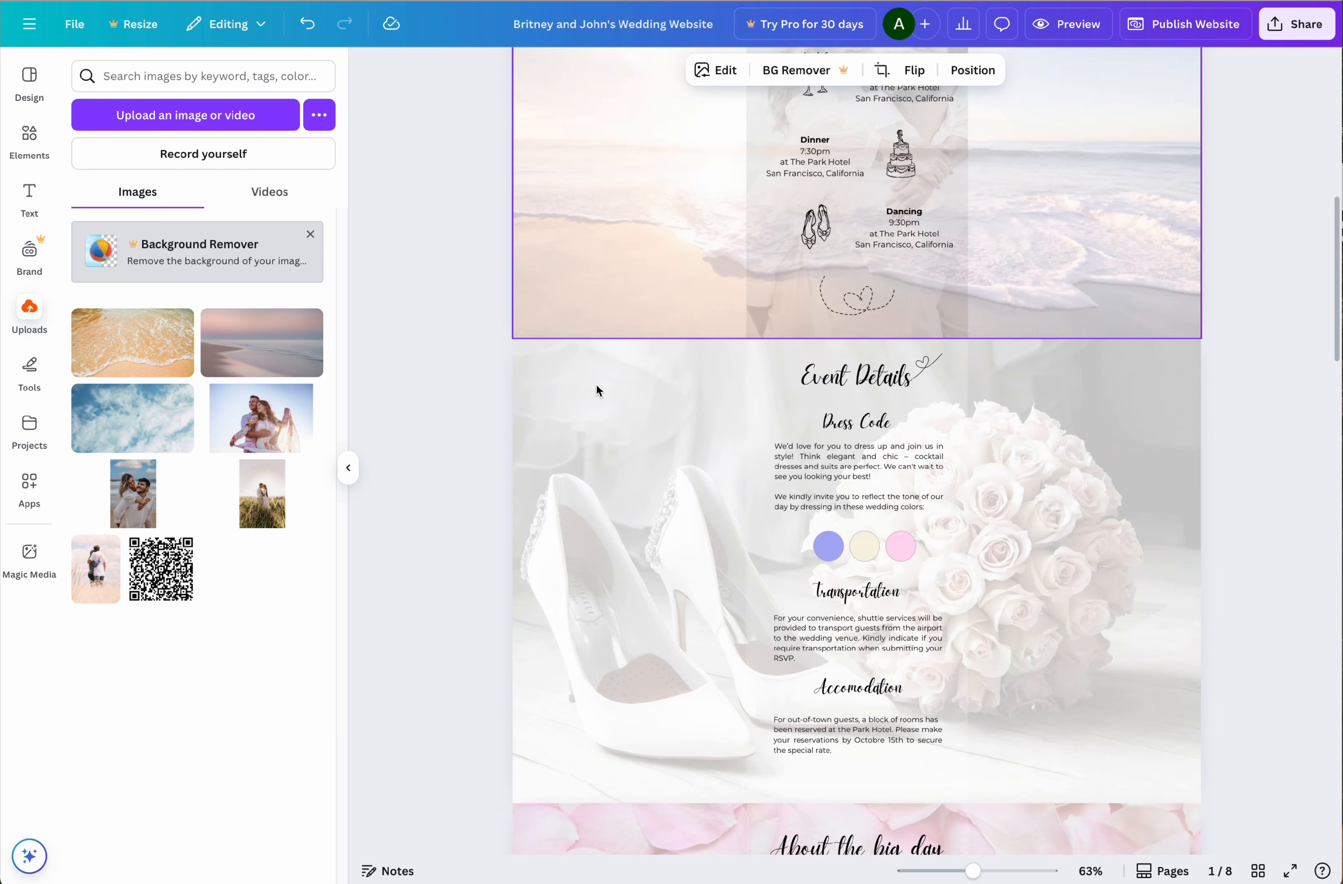
scroll(597, 390, down, 15)
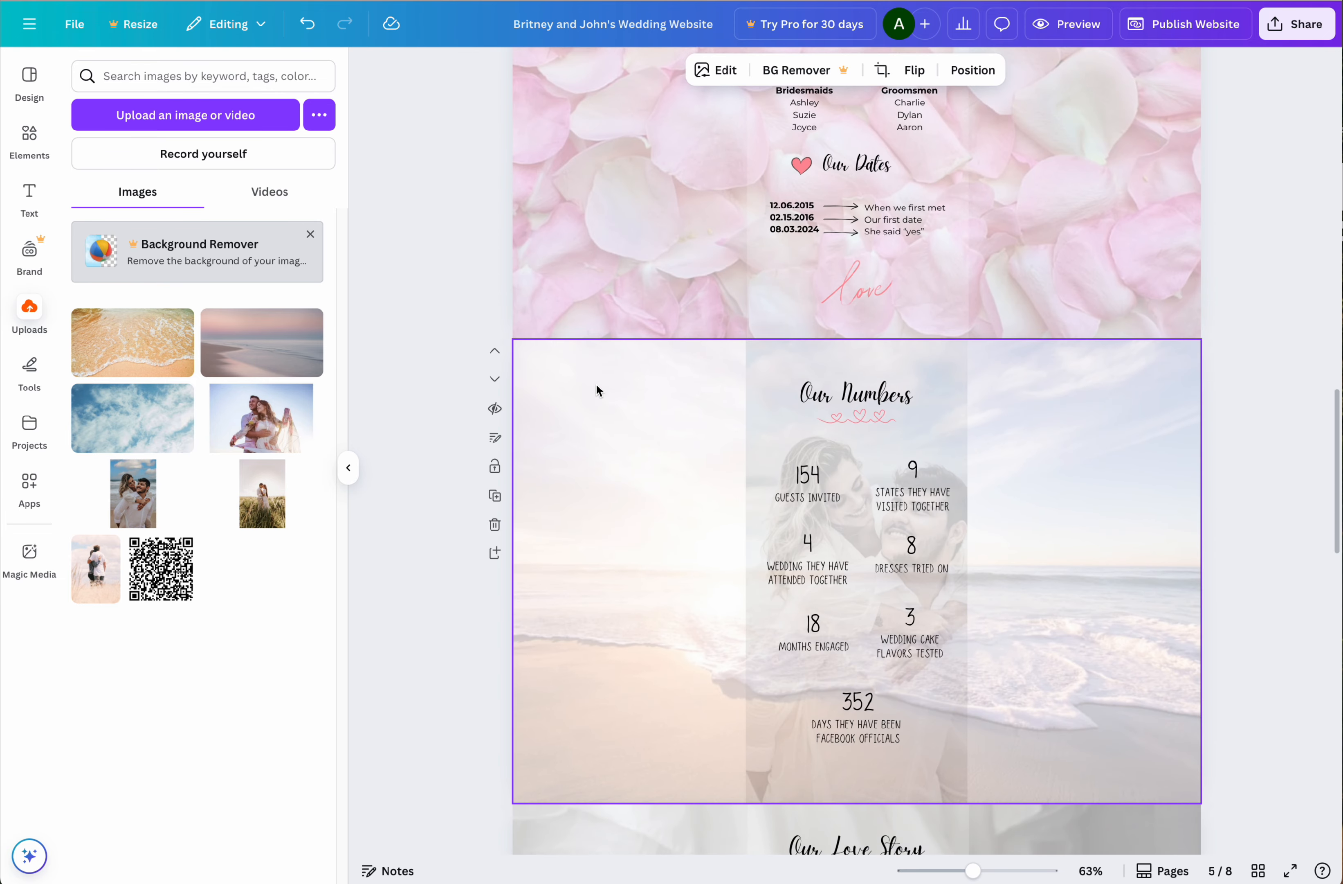
scroll(596, 384, down, 8)
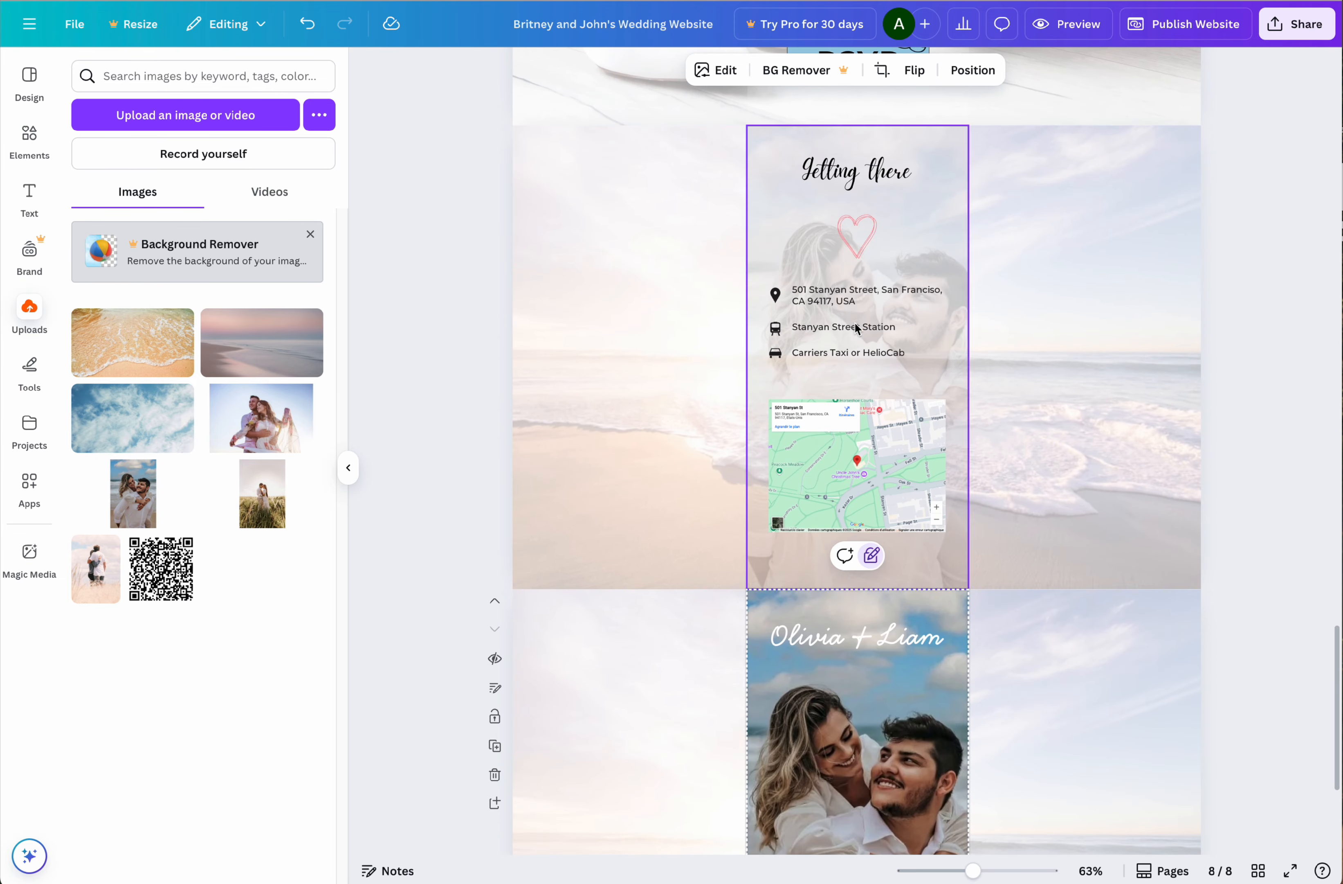
click(848, 298)
drag(854, 301, 797, 284)
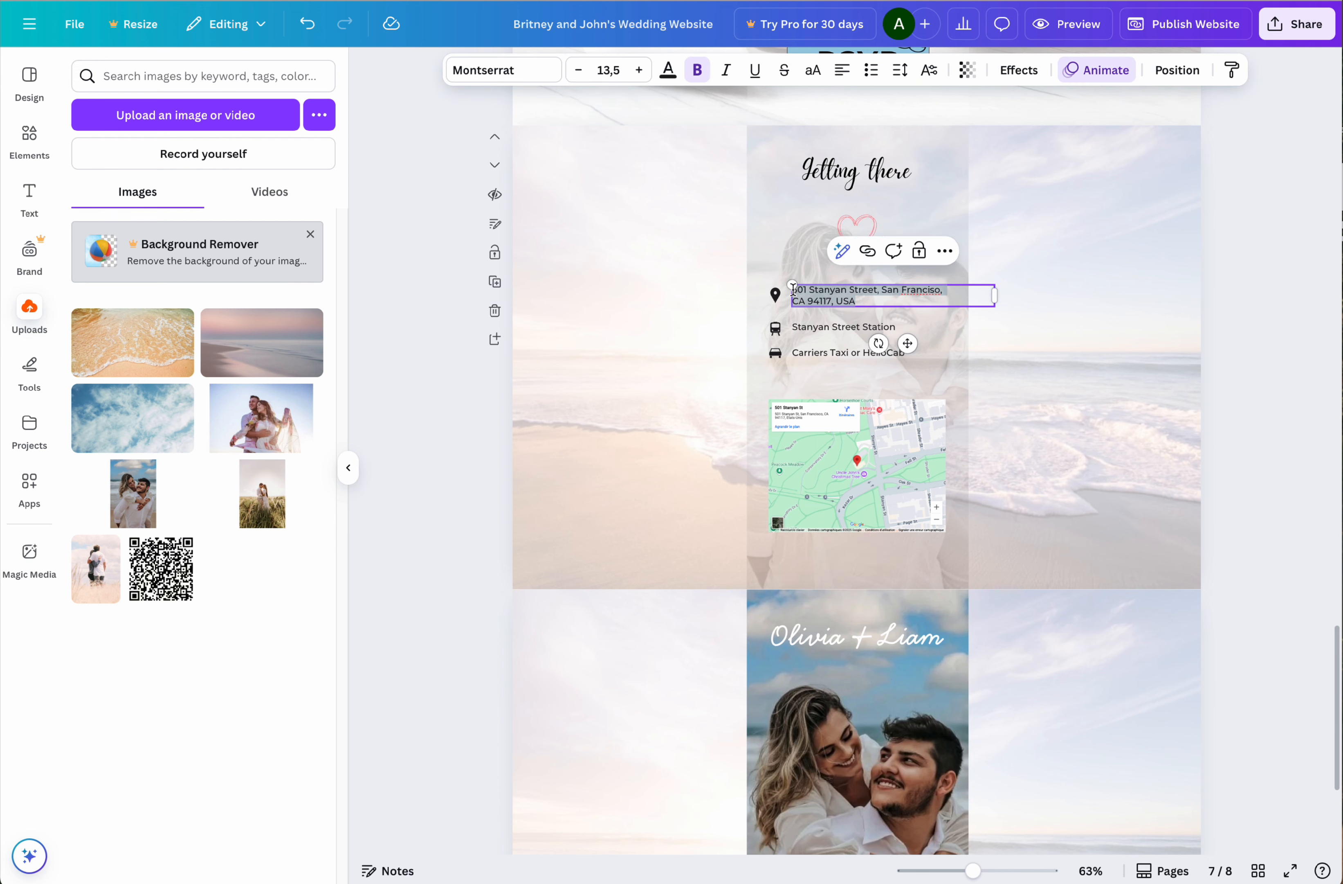
text(La Tour Eiffel, Paris, France)
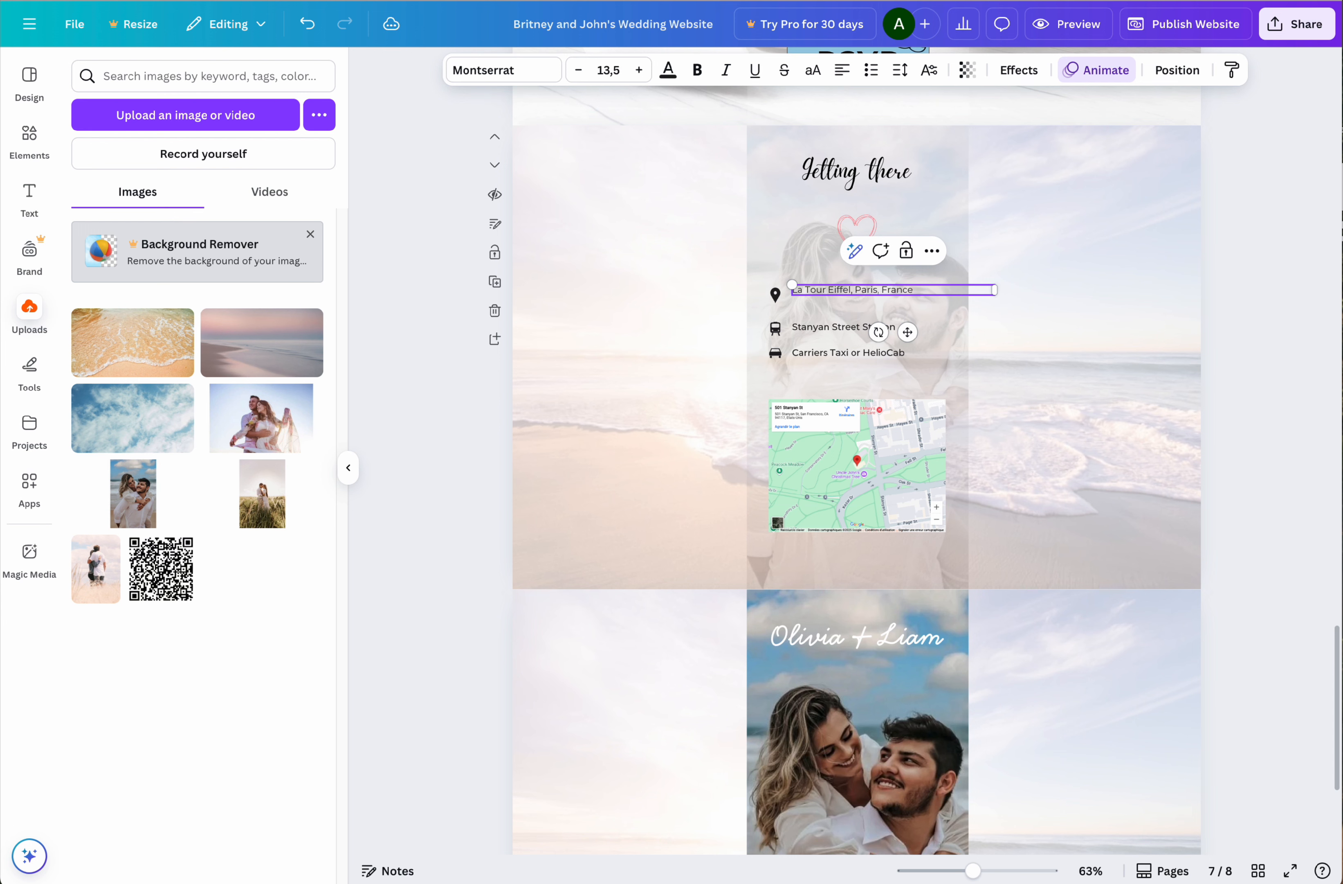
click(789, 257)
- Open the embedded map's link in Google Maps, search for "tour eiffel" and pick Tour Eiffel - Parc du Champ-de-Mars, Paris
click(816, 416)
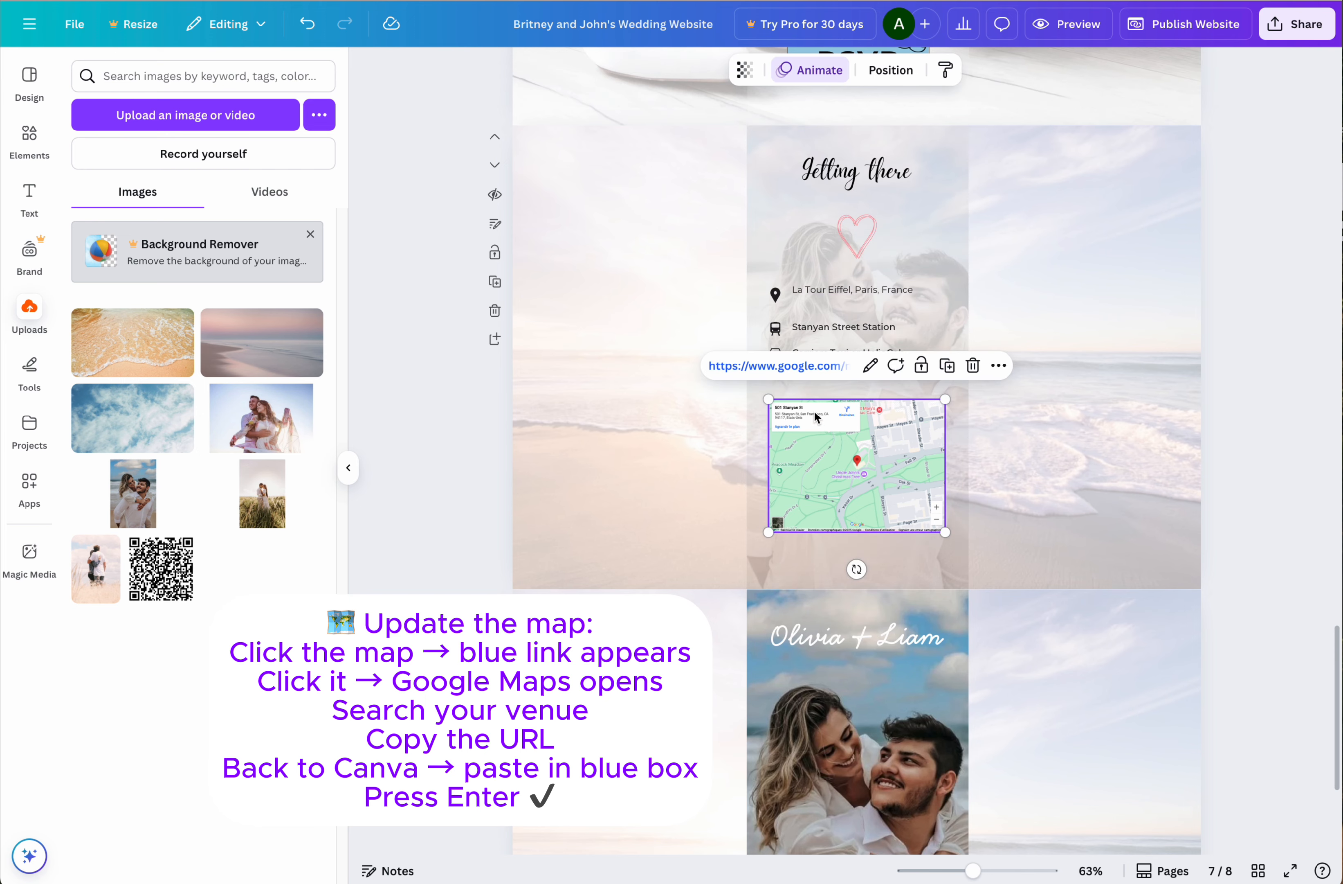
click(811, 368)
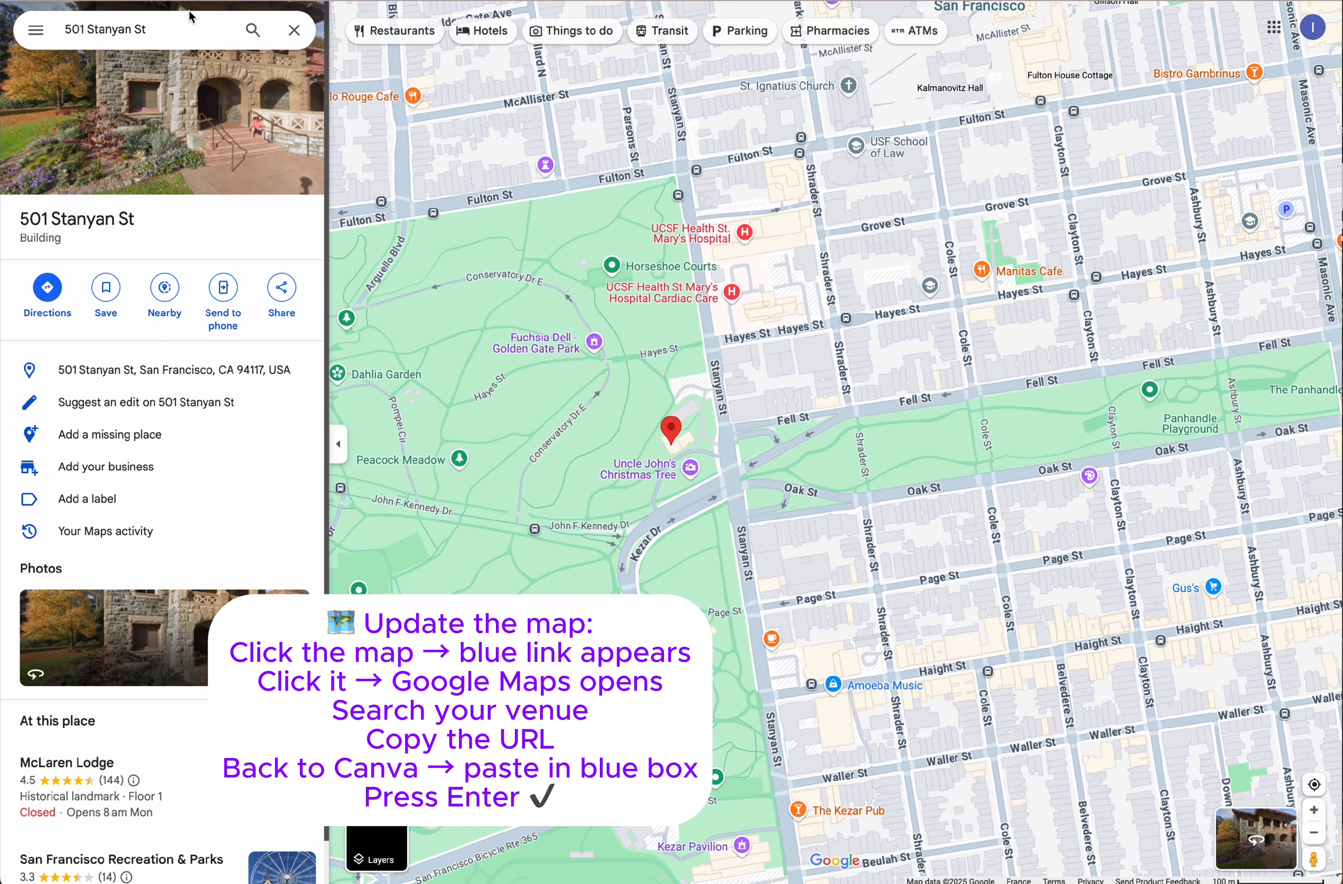
click(79, 30)
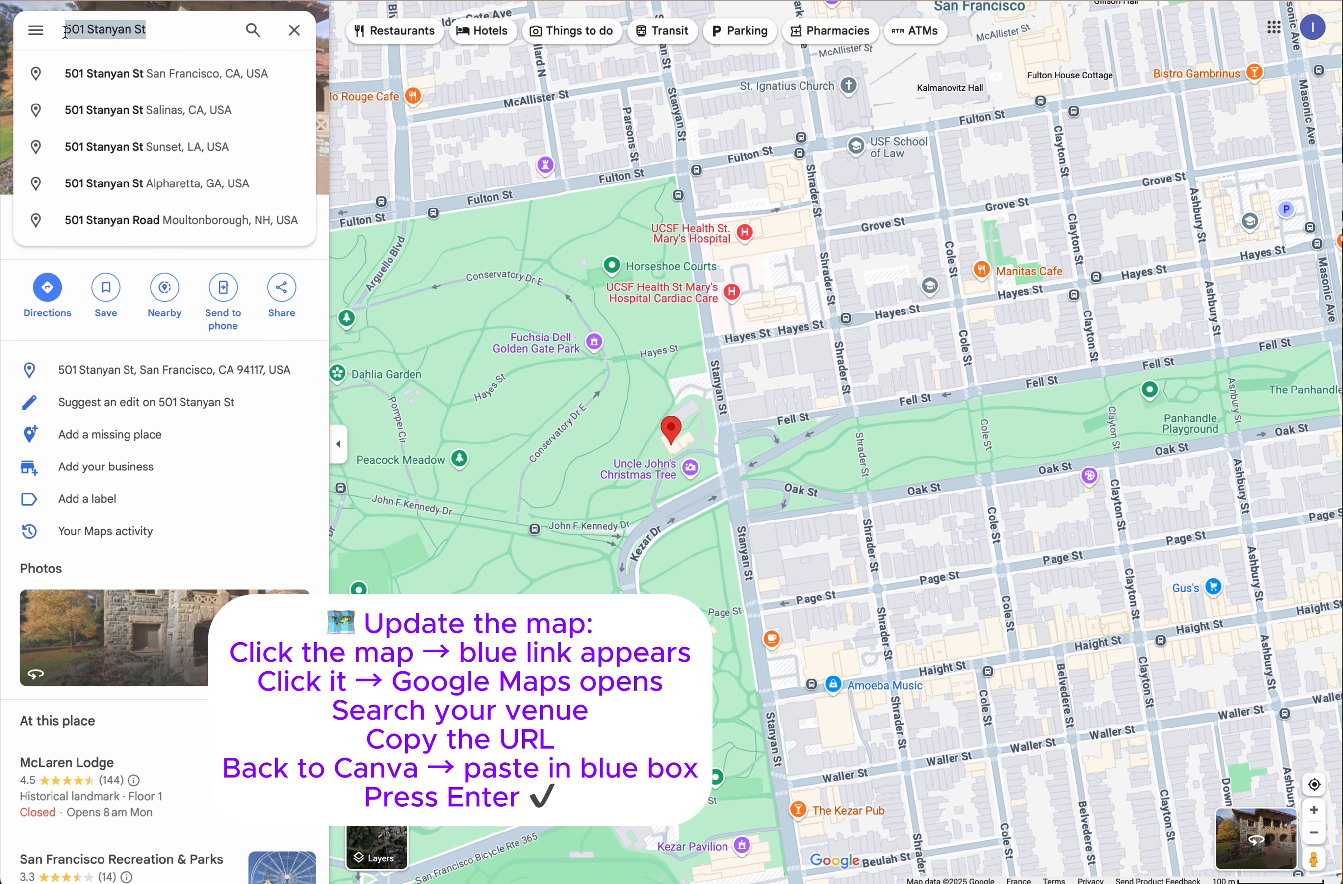
text(tour eiffel)
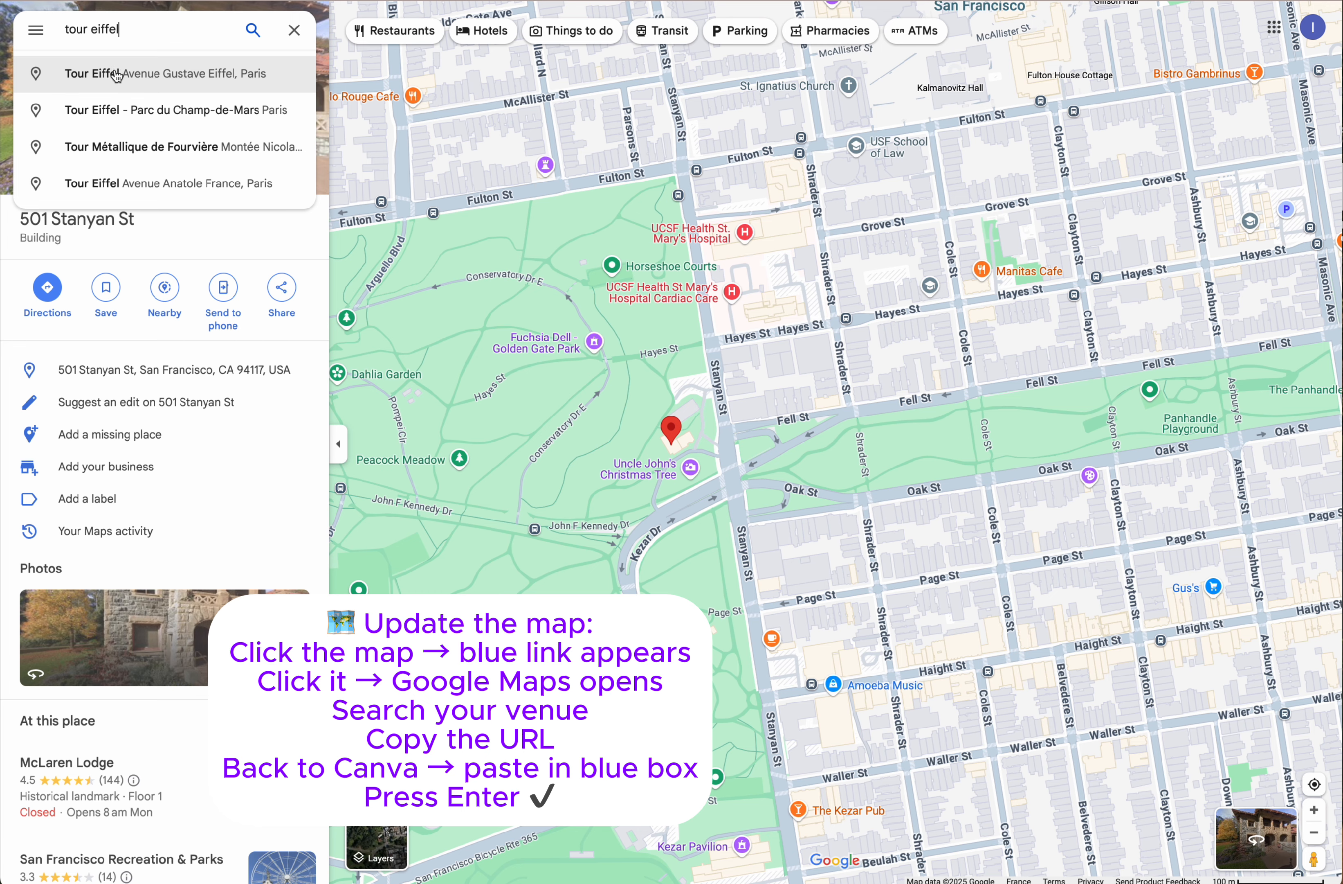
click(121, 109)
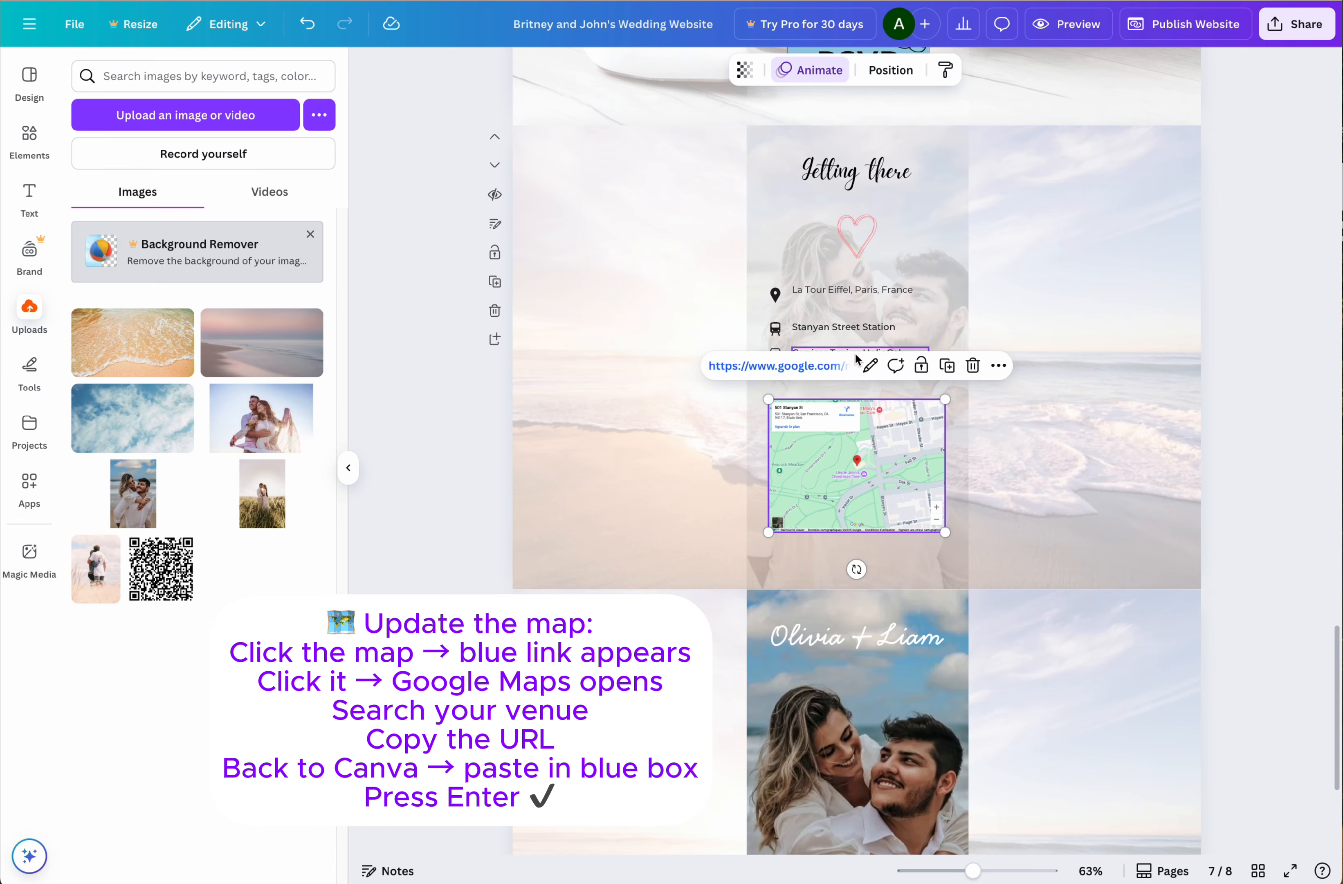
- Back in Canva, replace the map's link with the copied Tour Eiffel URL, then shrink and position the map within the center strip
click(870, 366)
key(BackSpace)
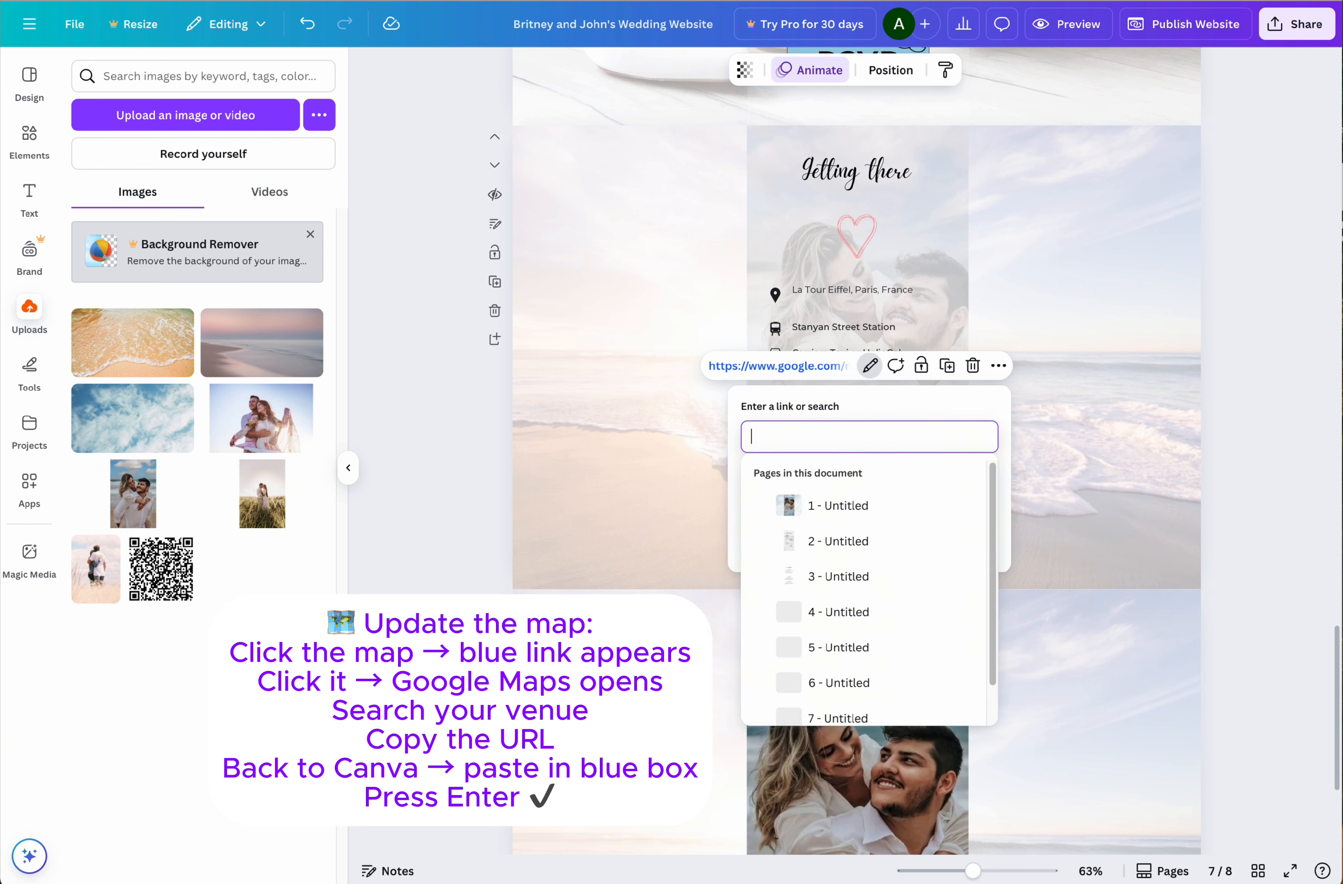
key(ctrl+v)
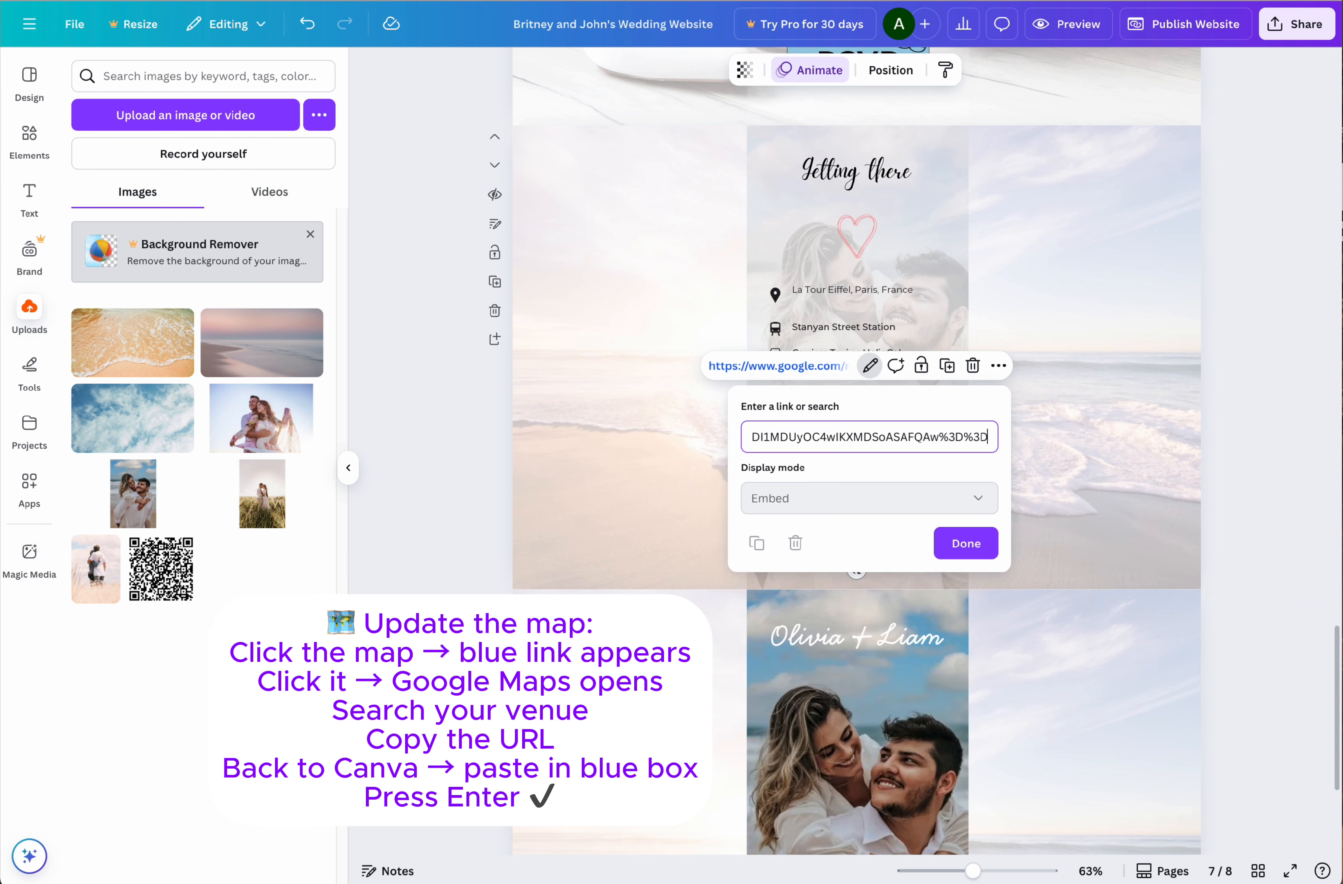
click(963, 542)
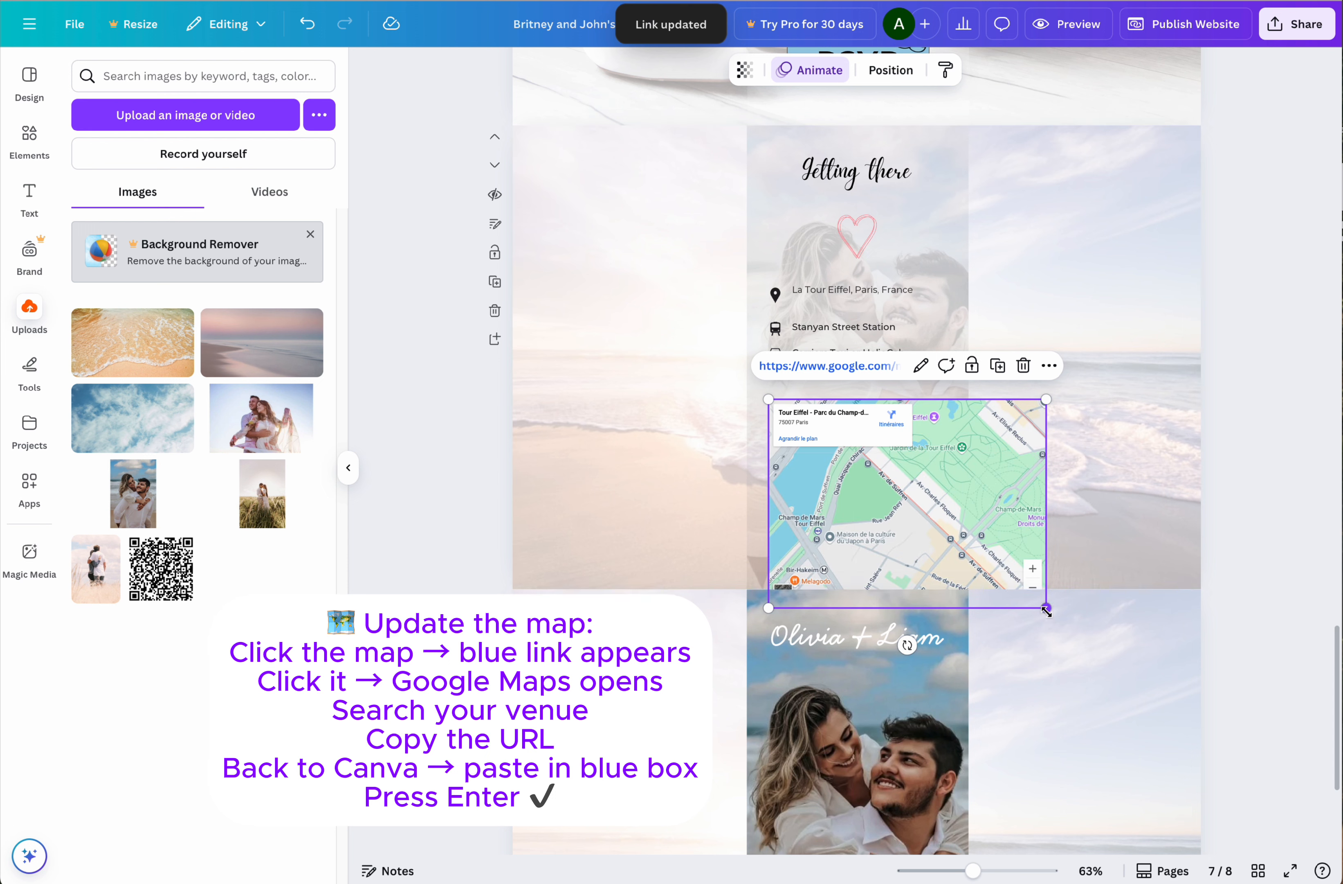
drag(1044, 608, 932, 555)
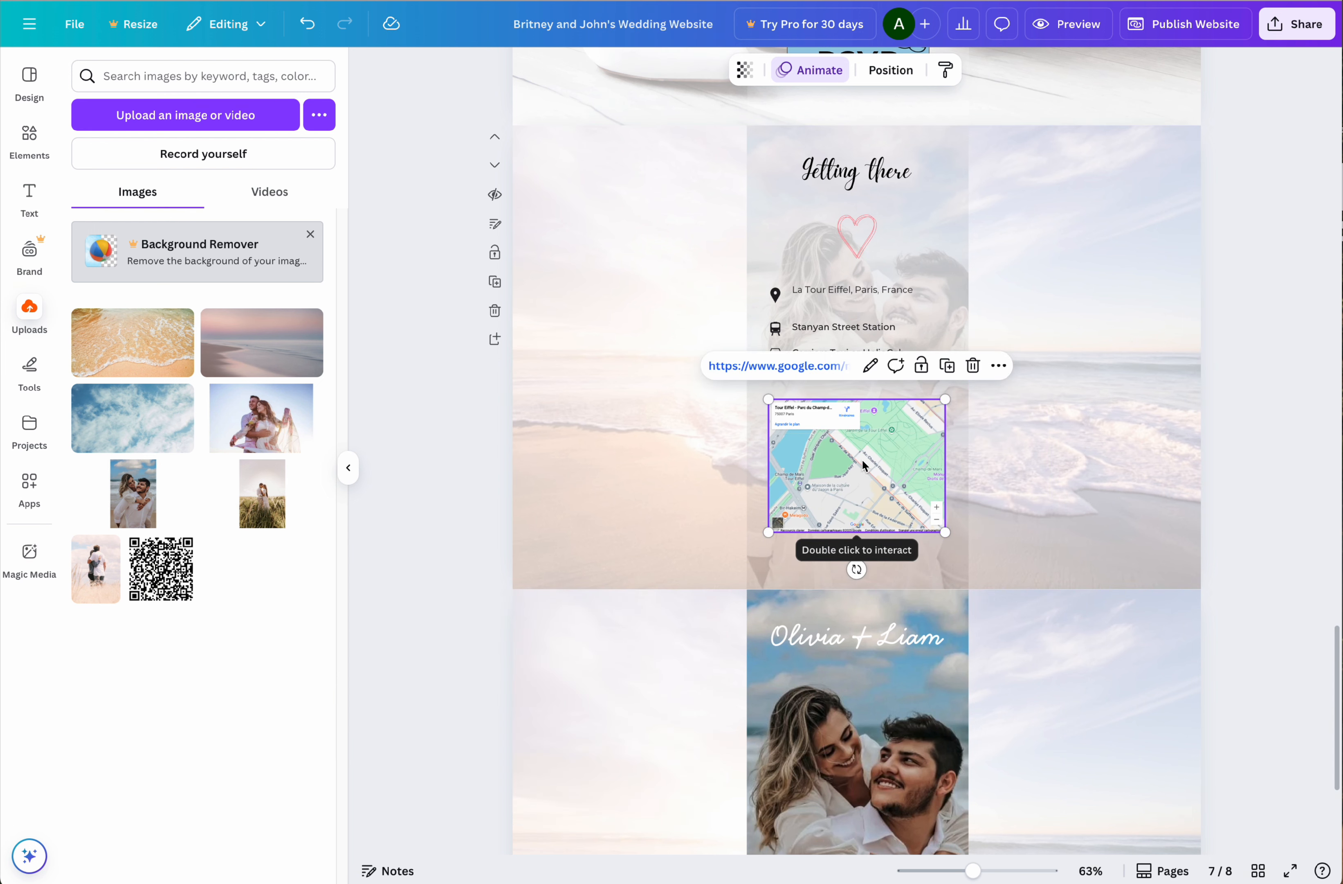
mouse_move(862, 465)
mouse_down()
mouse_move(847, 498)
mouse_move(876, 504)
mouse_move(899, 465)
mouse_move(882, 459)
mouse_up()
- Test the embedded Tour Eiffel map on the Getting there page by interacting with it and zooming in and back out
double_click(858, 459)
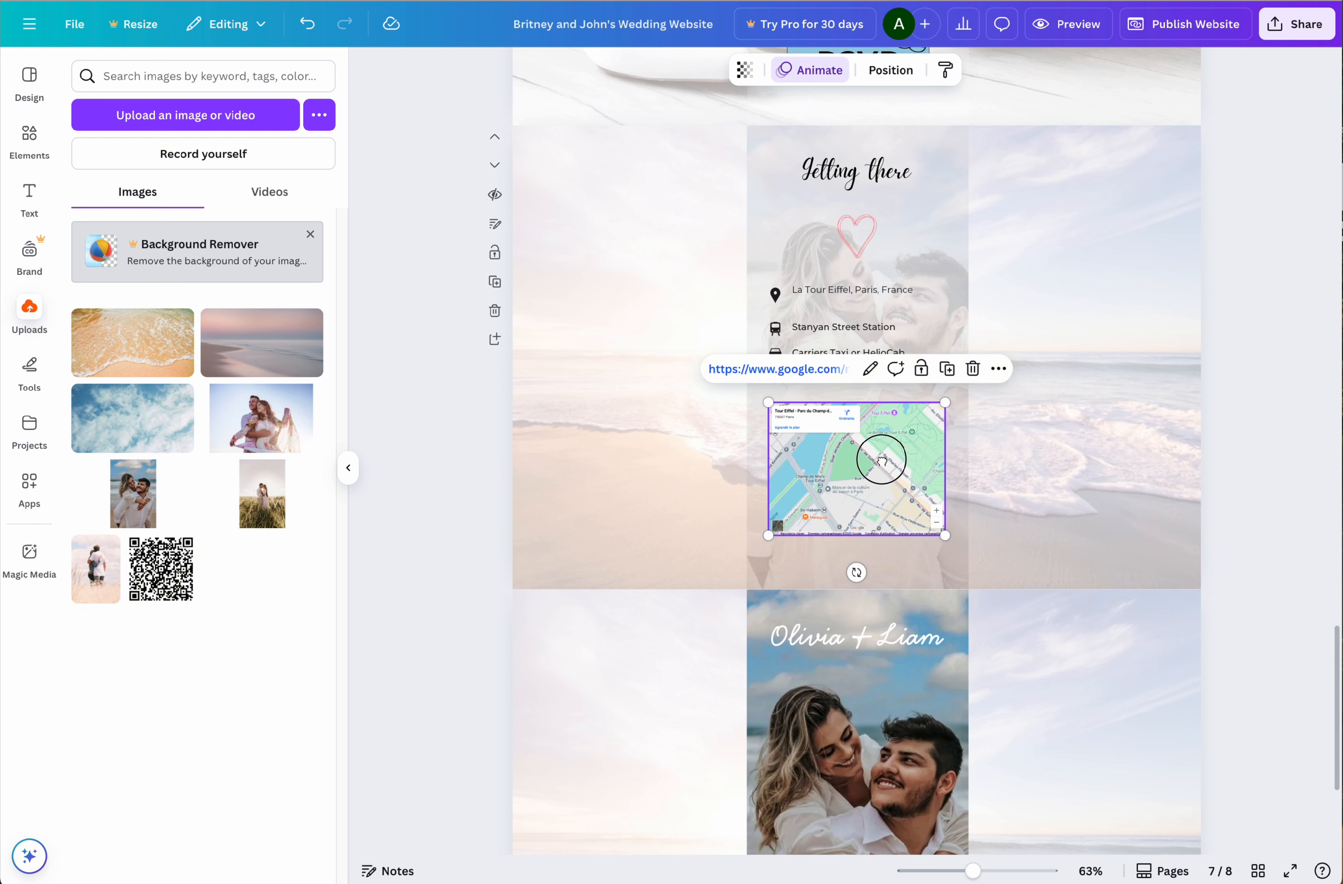
click(1041, 465)
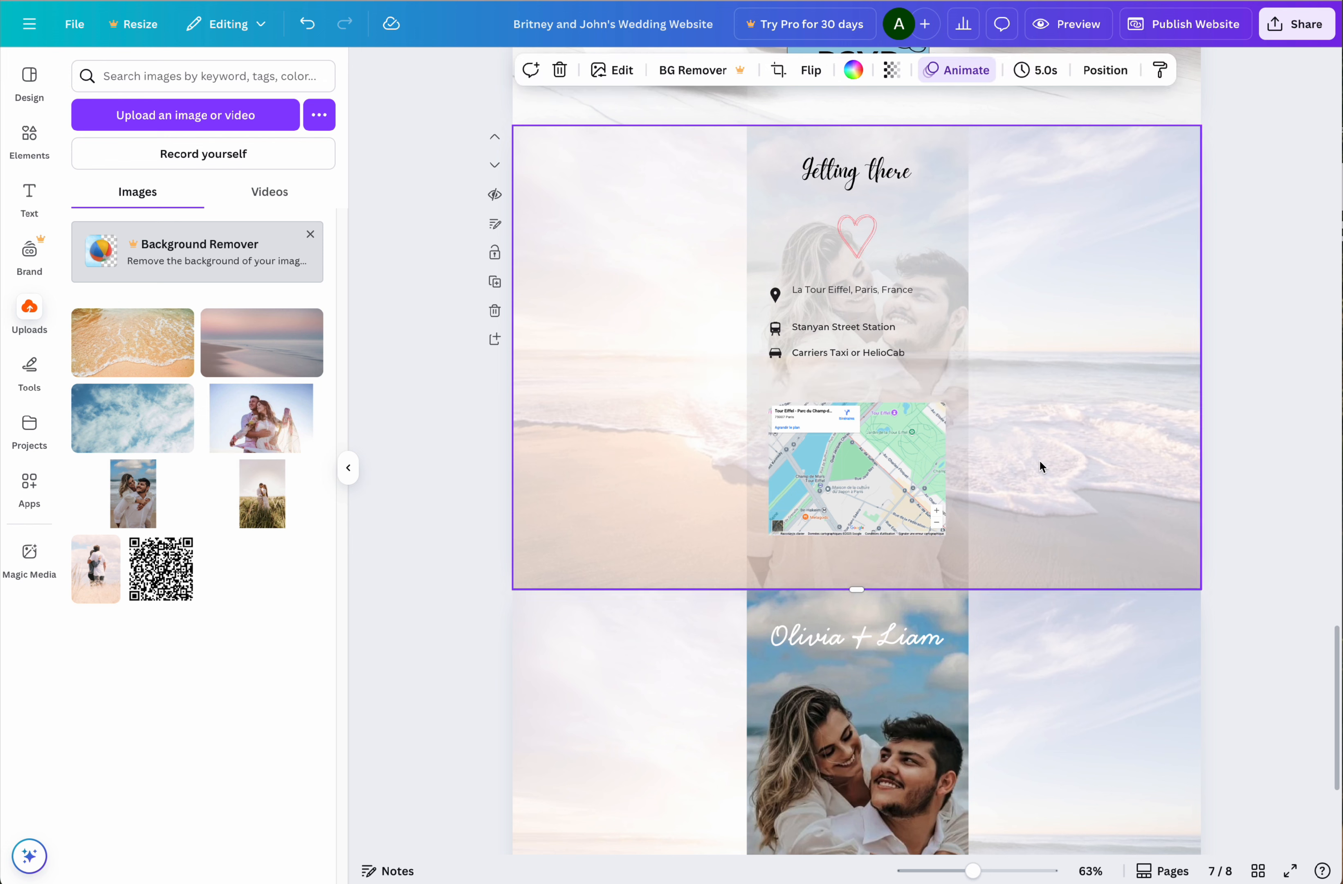
click(939, 516)
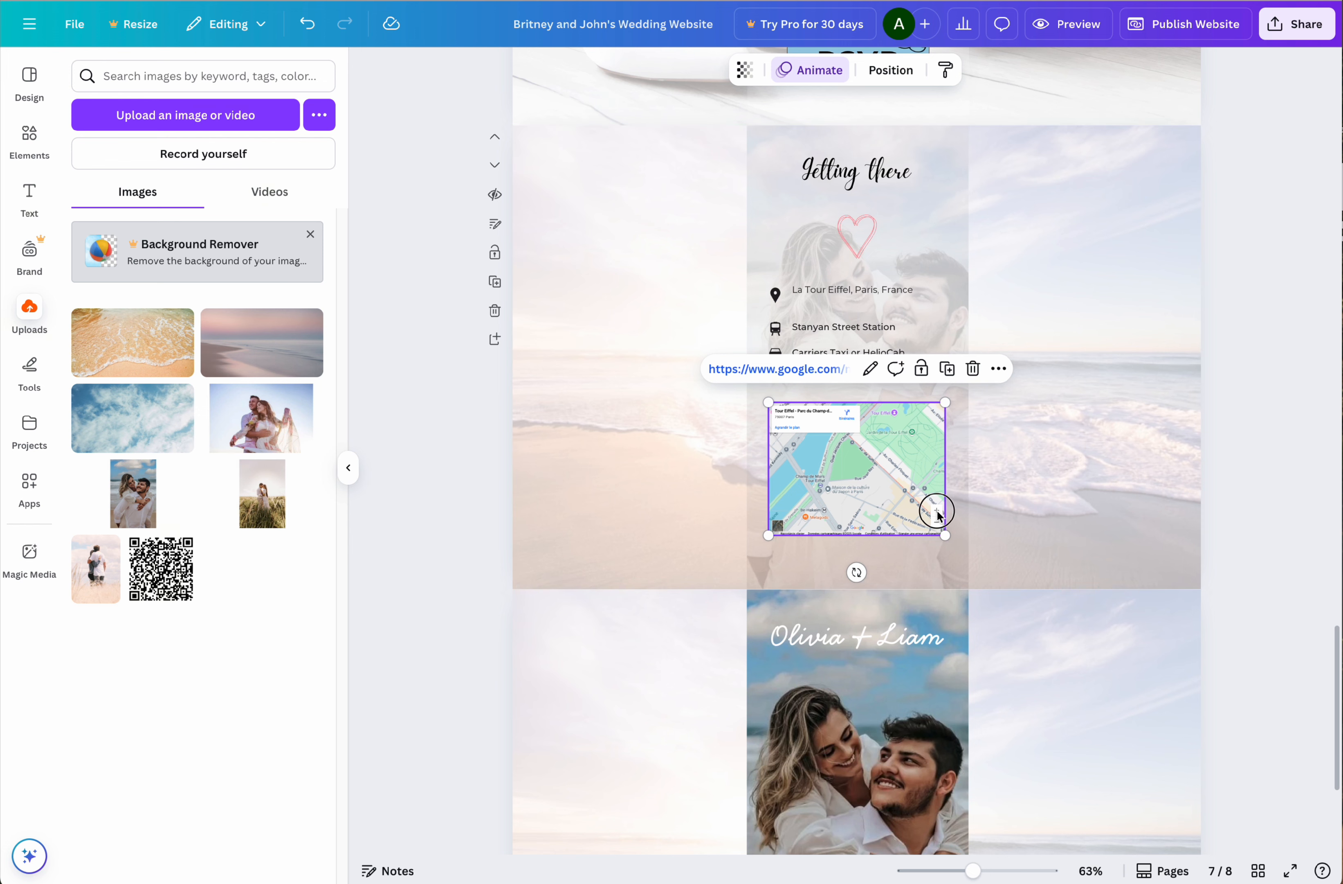
click(936, 513)
click(936, 513)
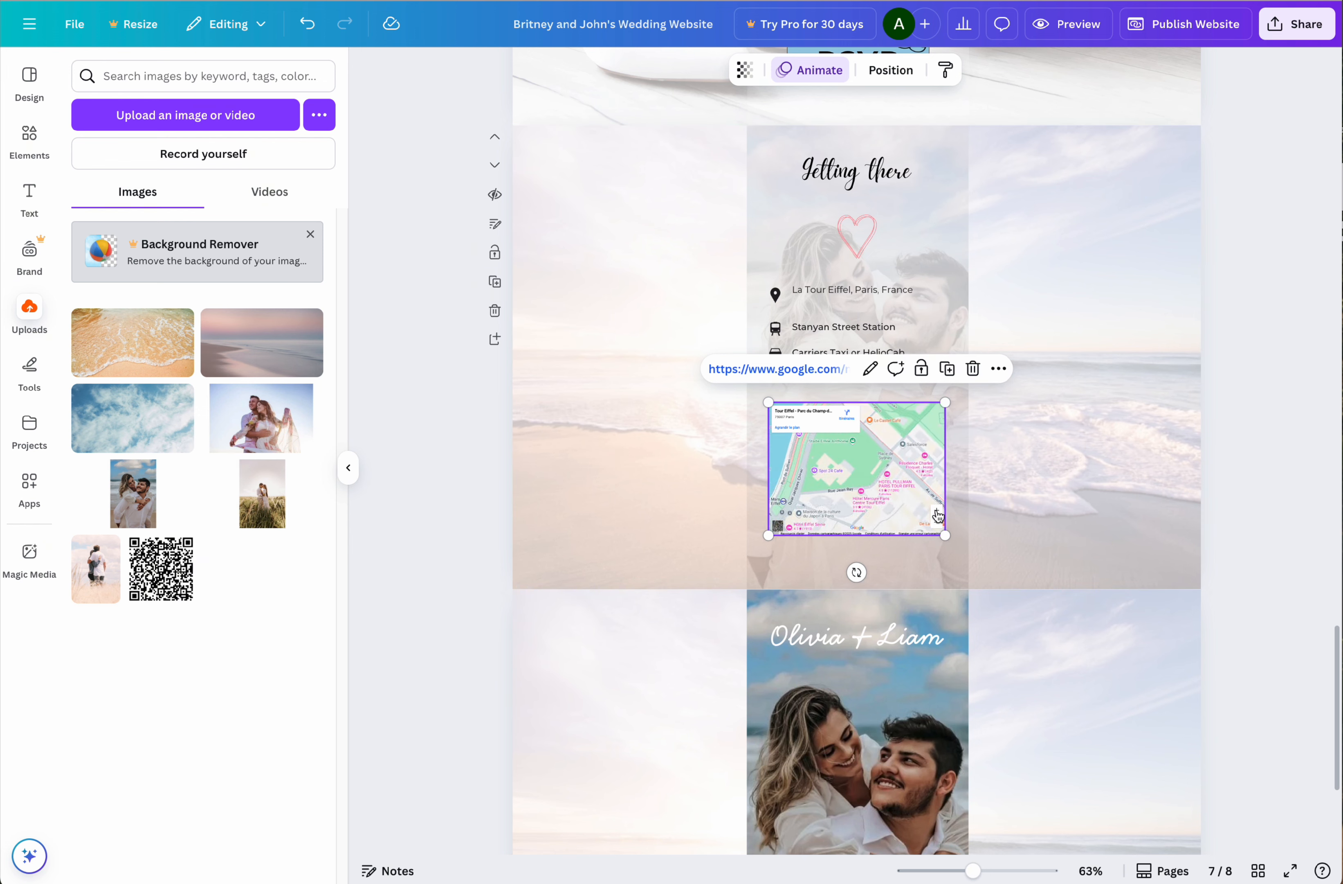
click(936, 514)
click(936, 513)
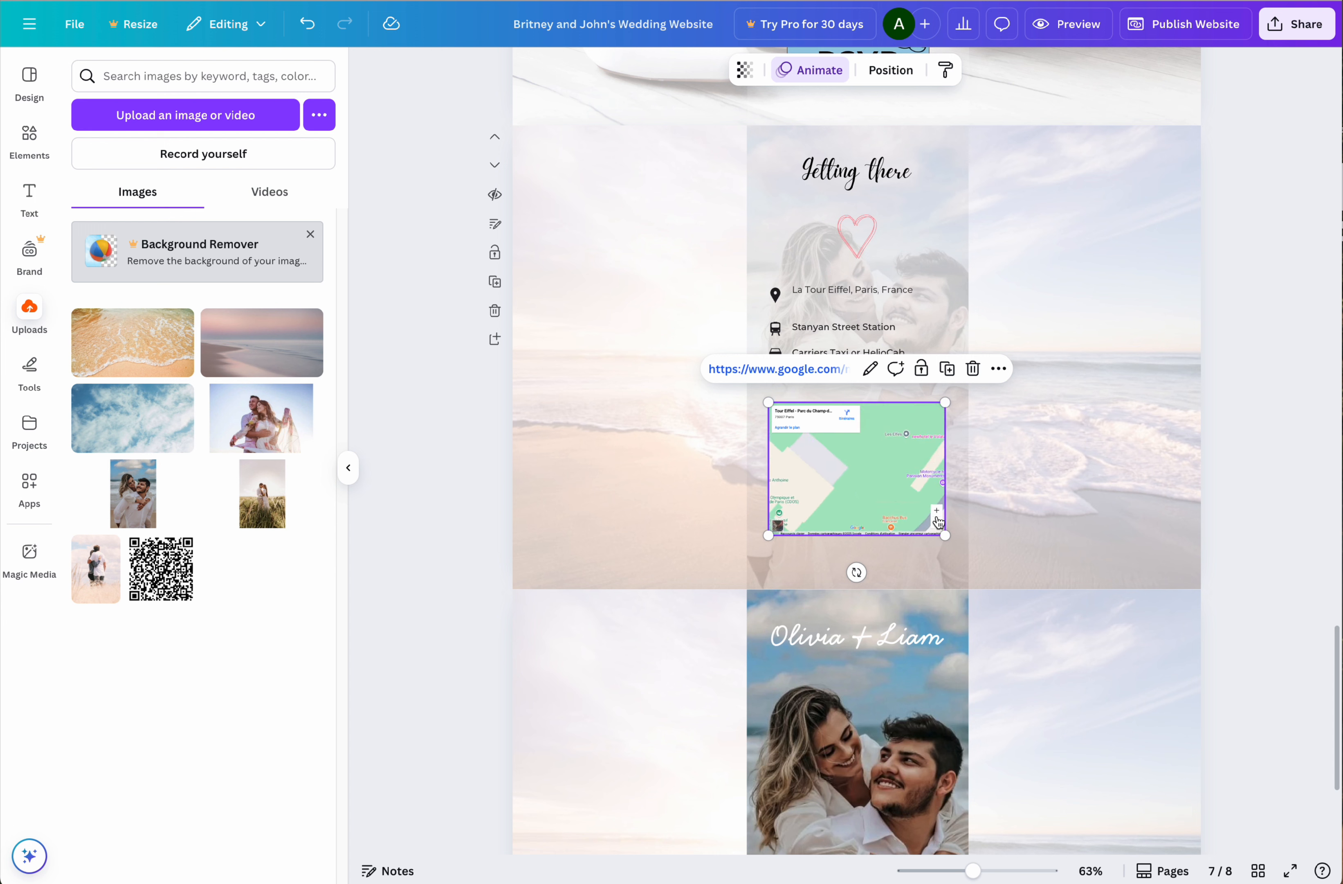
click(936, 526)
click(937, 525)
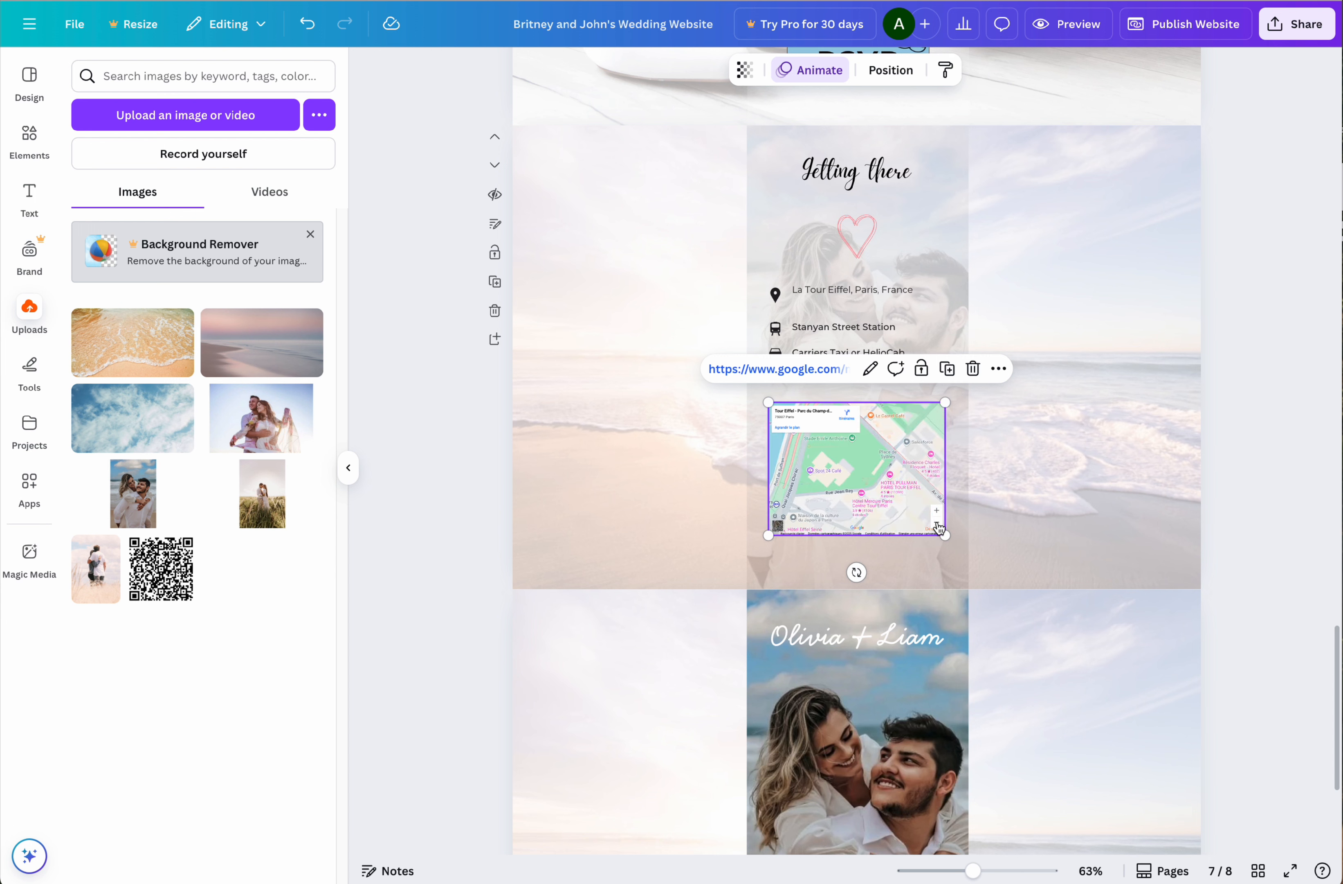
click(937, 526)
click(1008, 509)
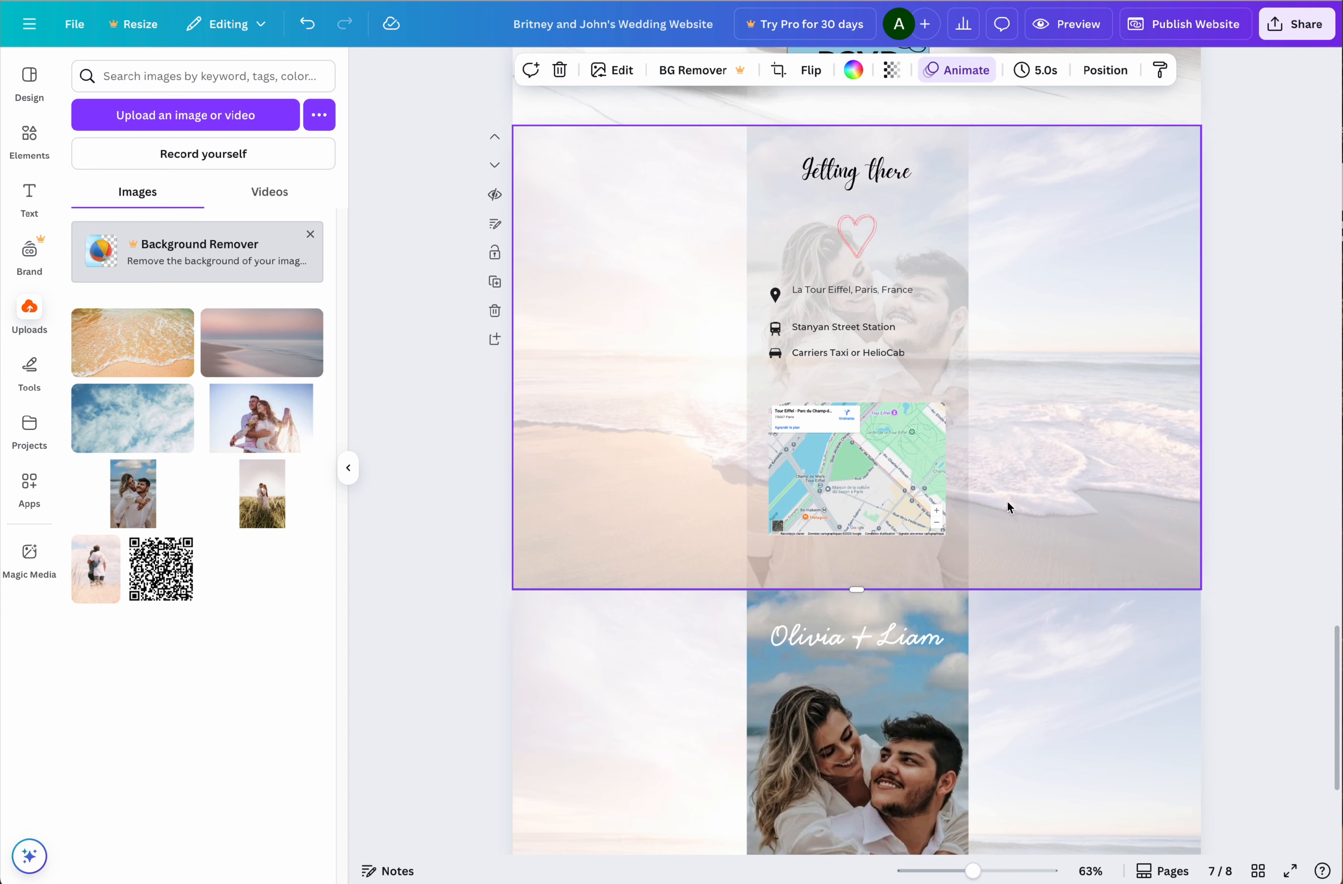
- Switch to the wedding RSVP form in Google Forms and copy its respondent link
scroll(1003, 489, up, 10)
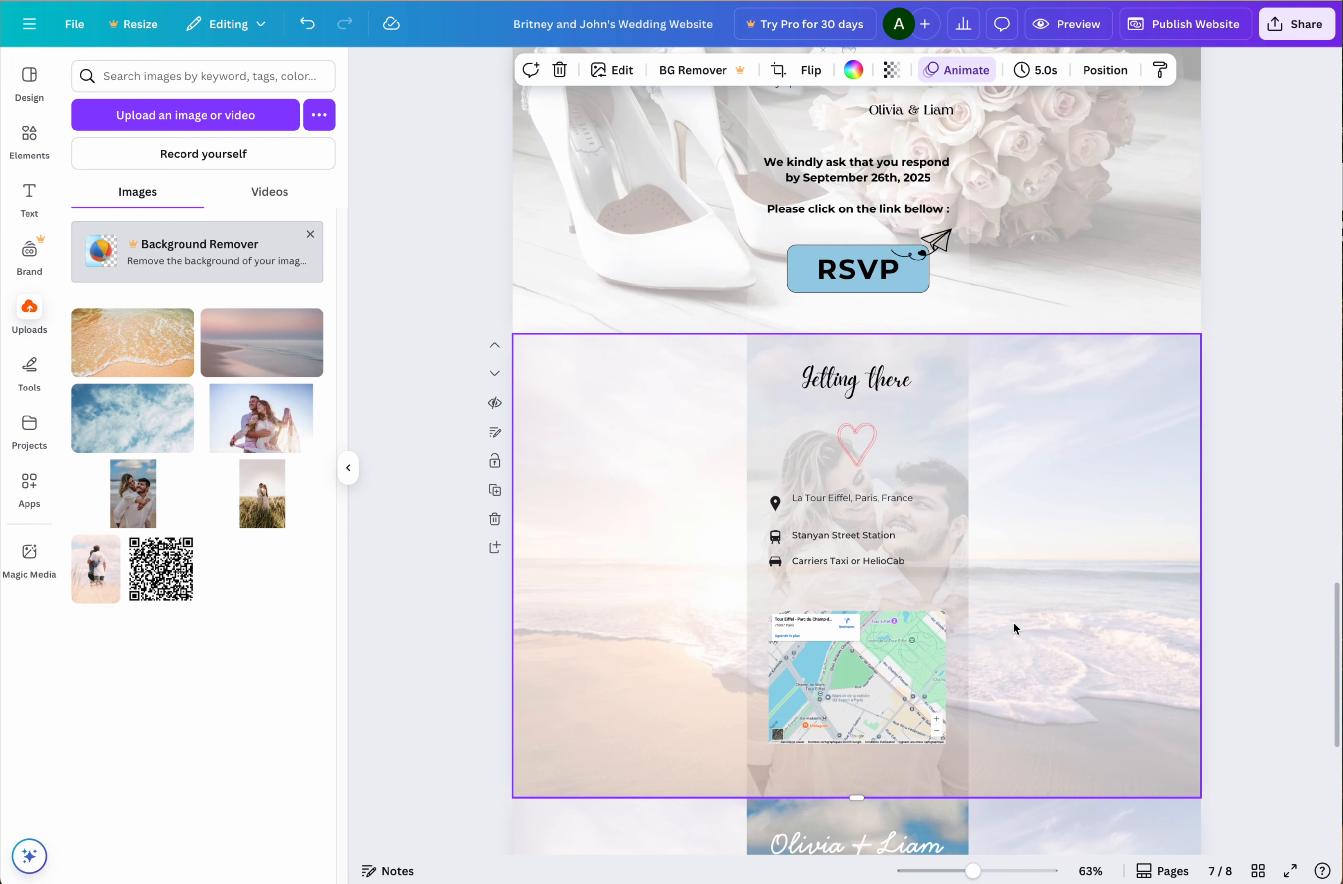
scroll(1013, 622, down, 1)
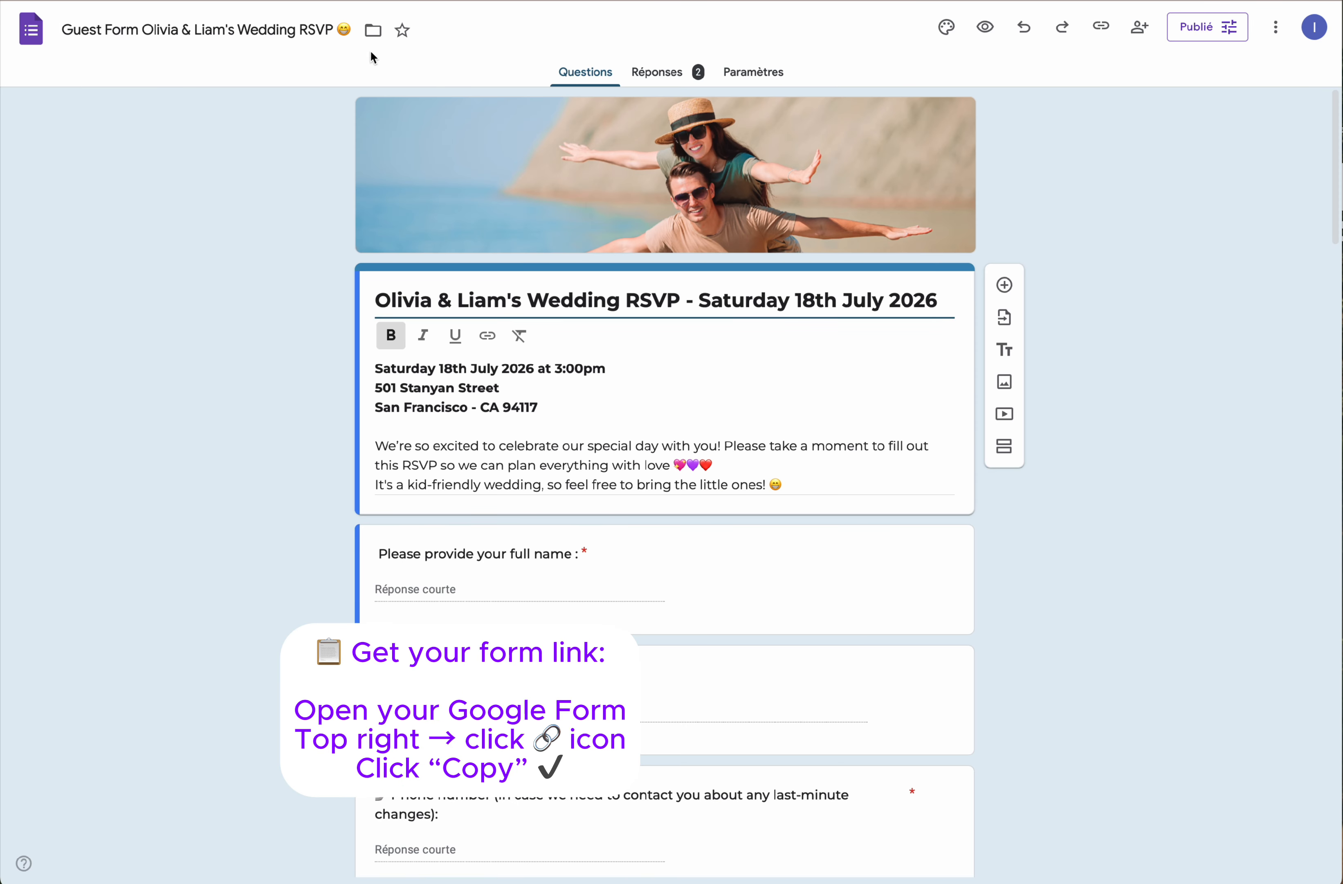
click(1100, 28)
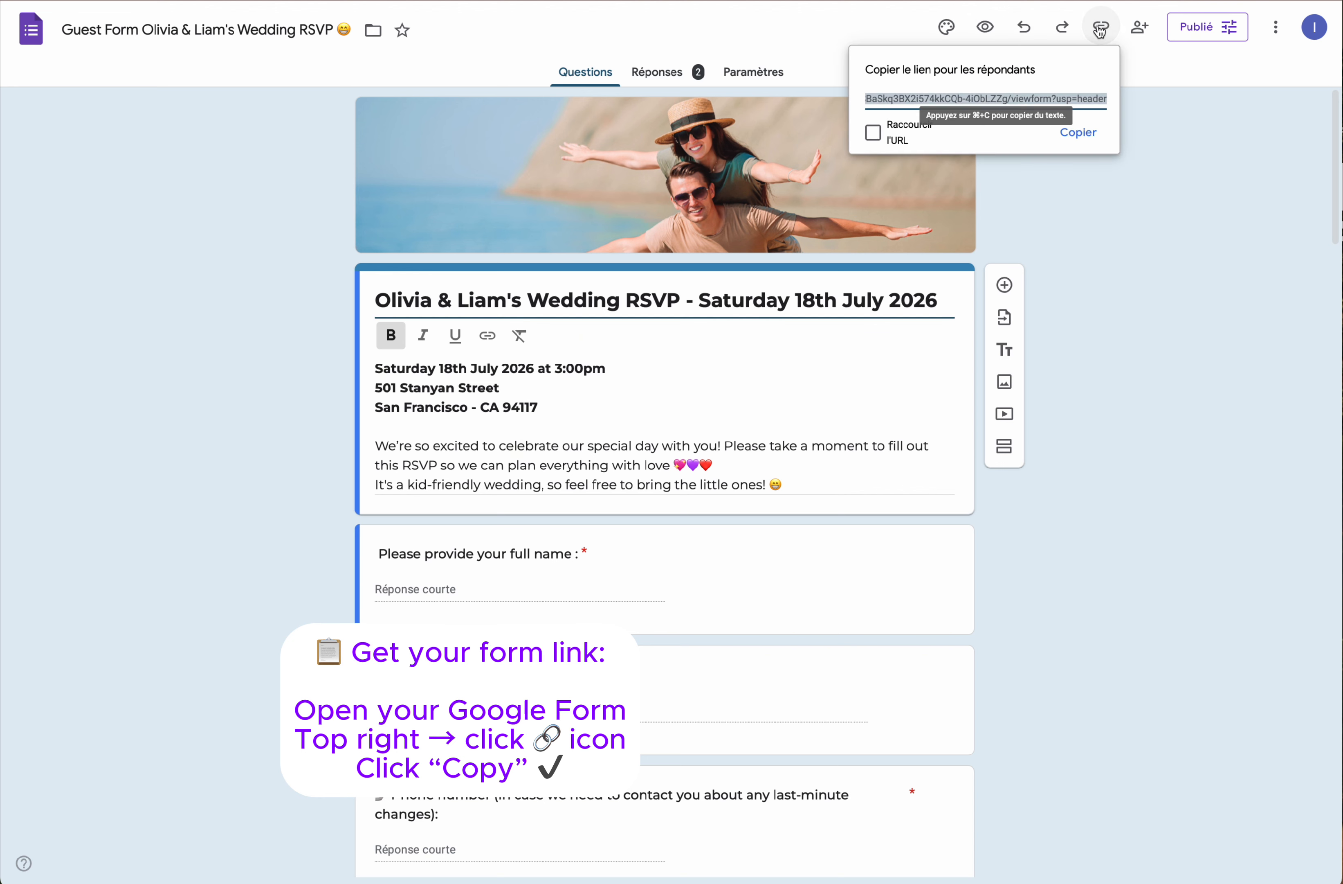
click(1090, 138)
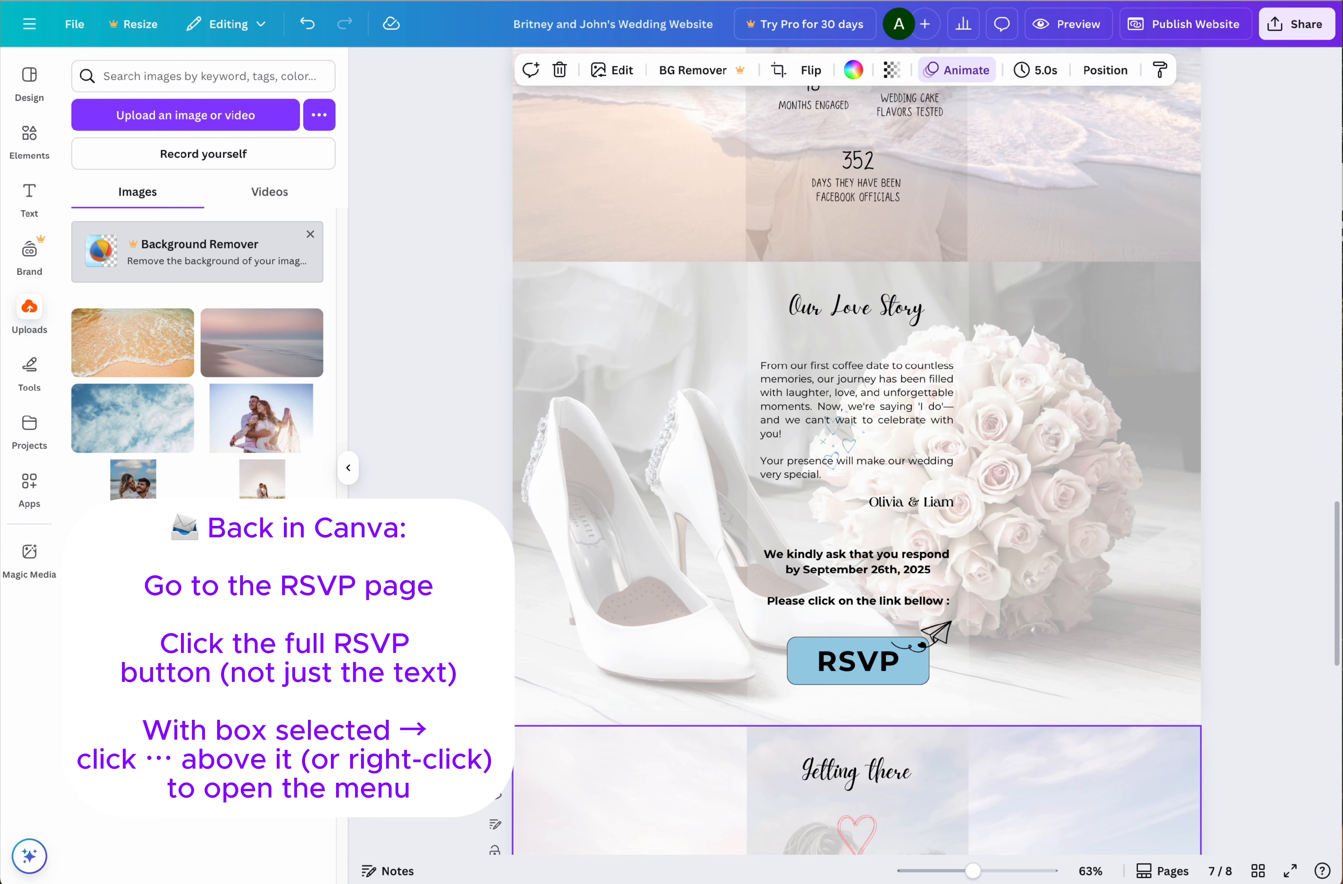
- Back in Canva, link the whole RSVP button on the Our Love Story page to the copied Google Forms URL
click(838, 646)
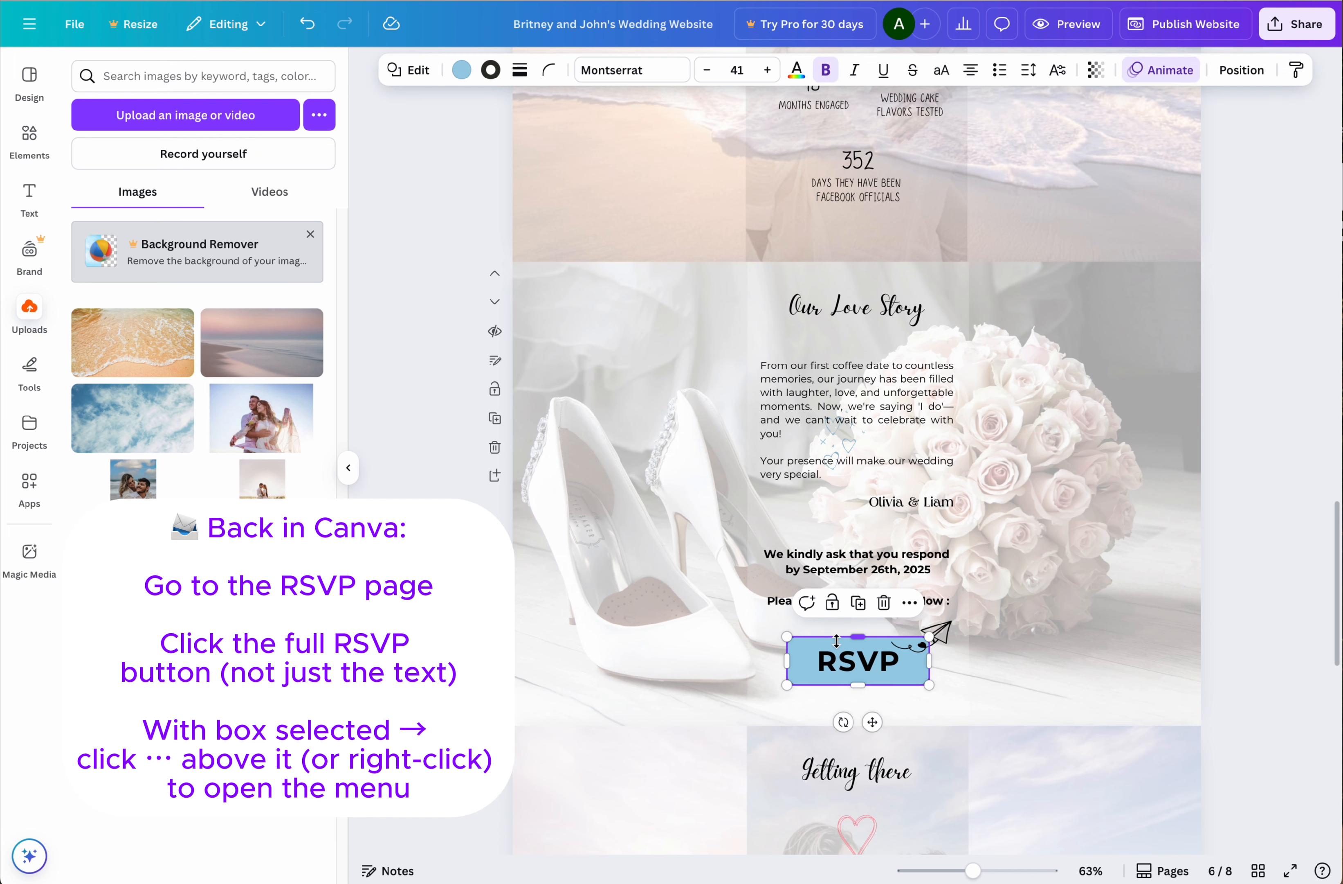
click(910, 604)
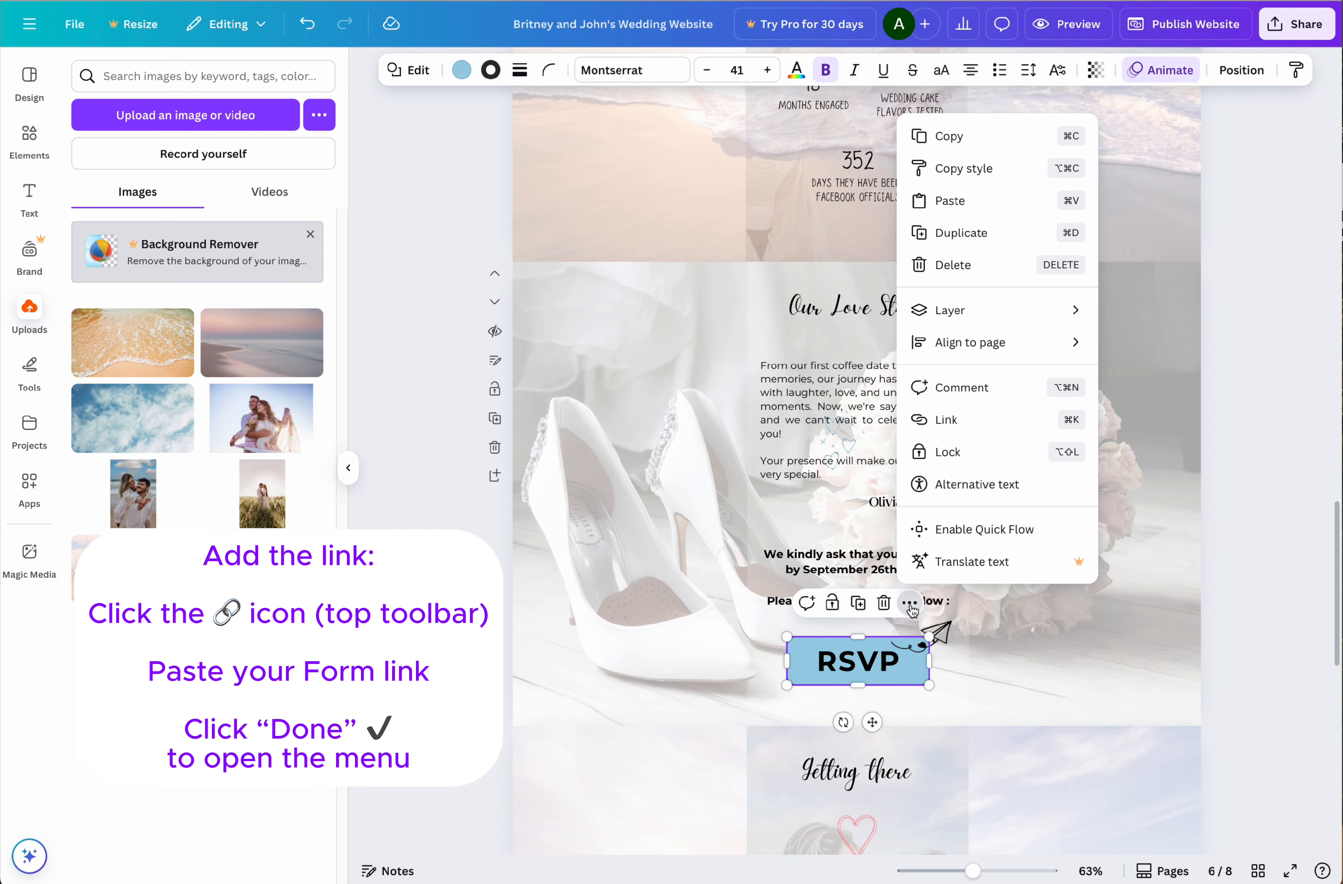
click(957, 419)
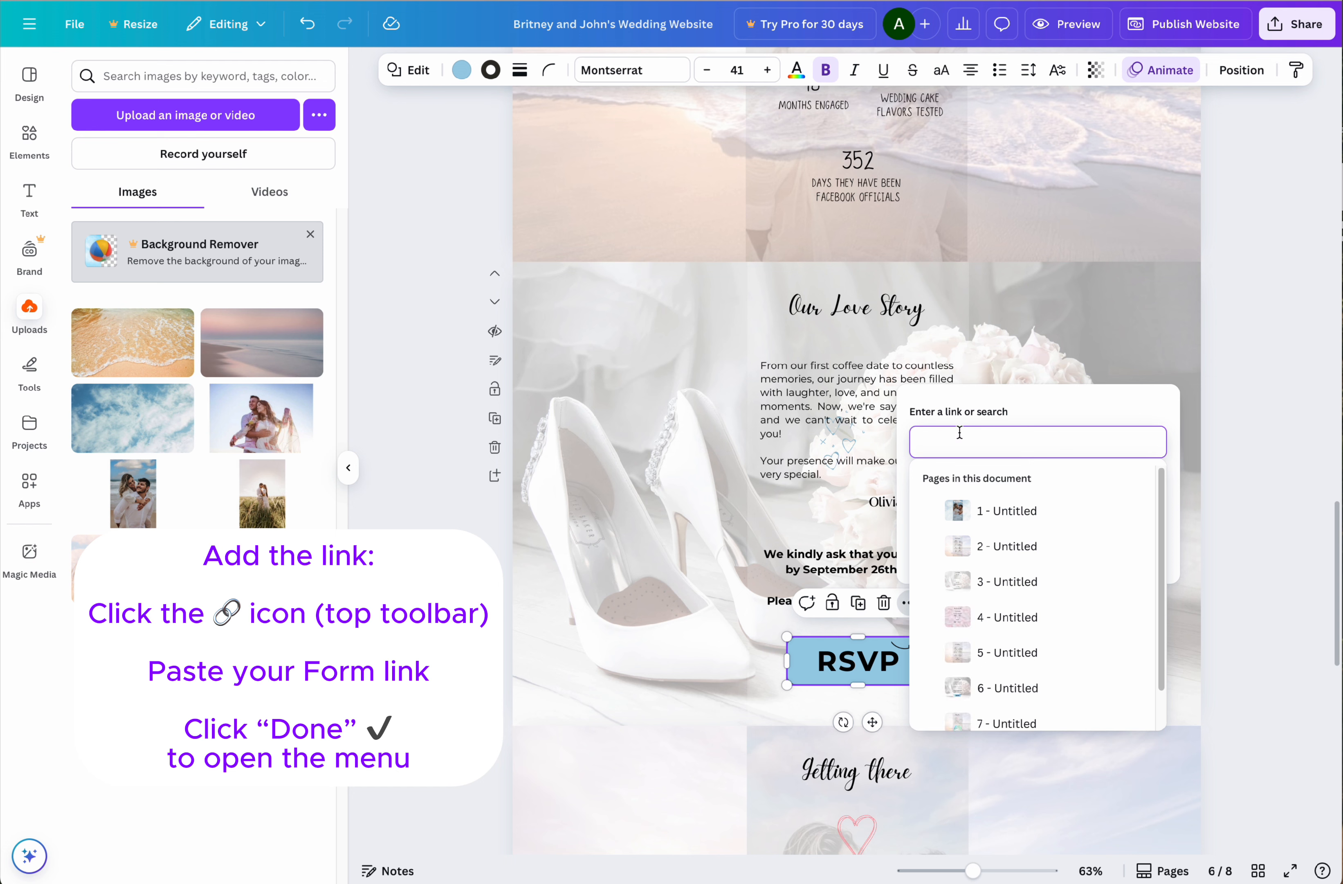
key(ctrl+v)
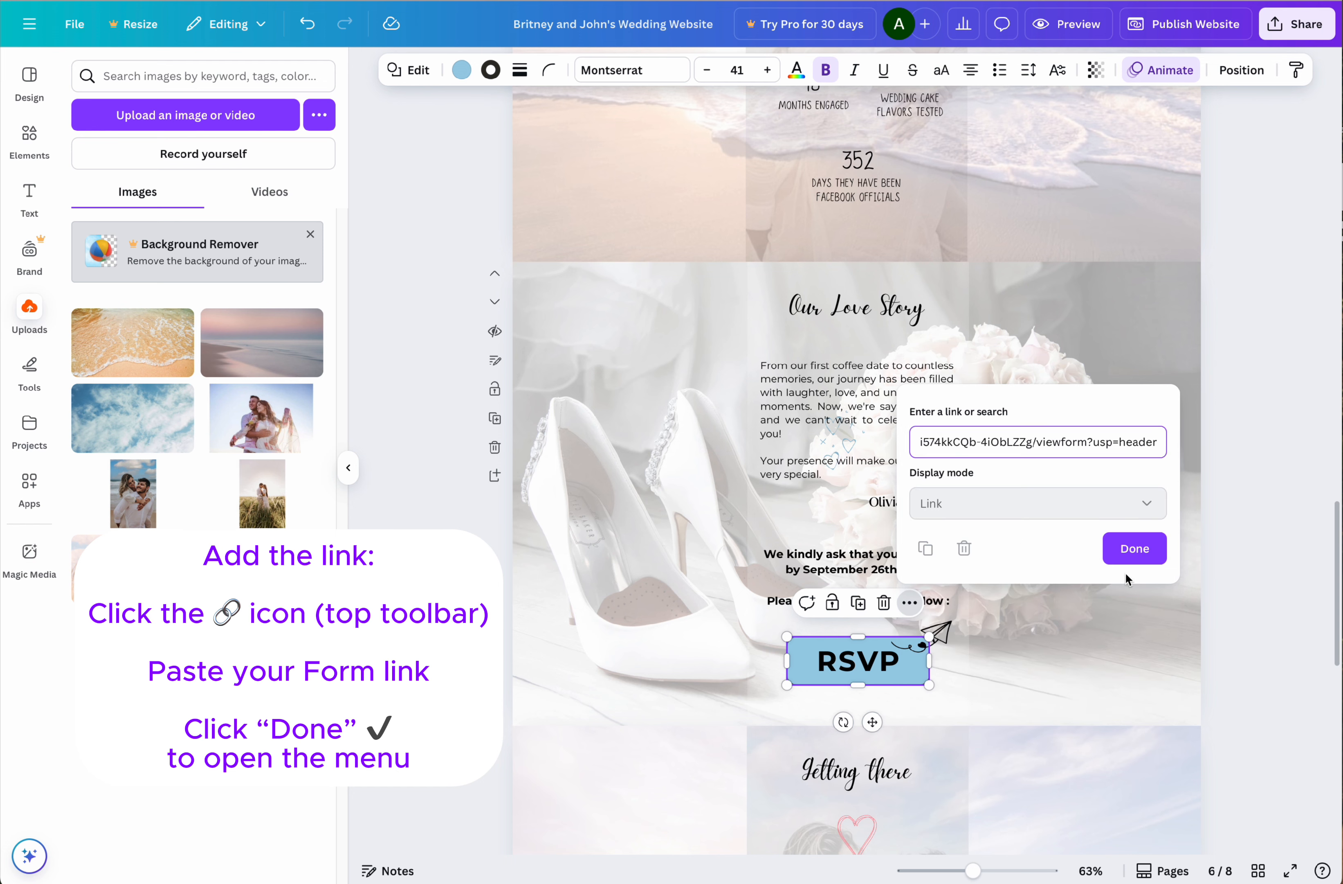
click(1131, 548)
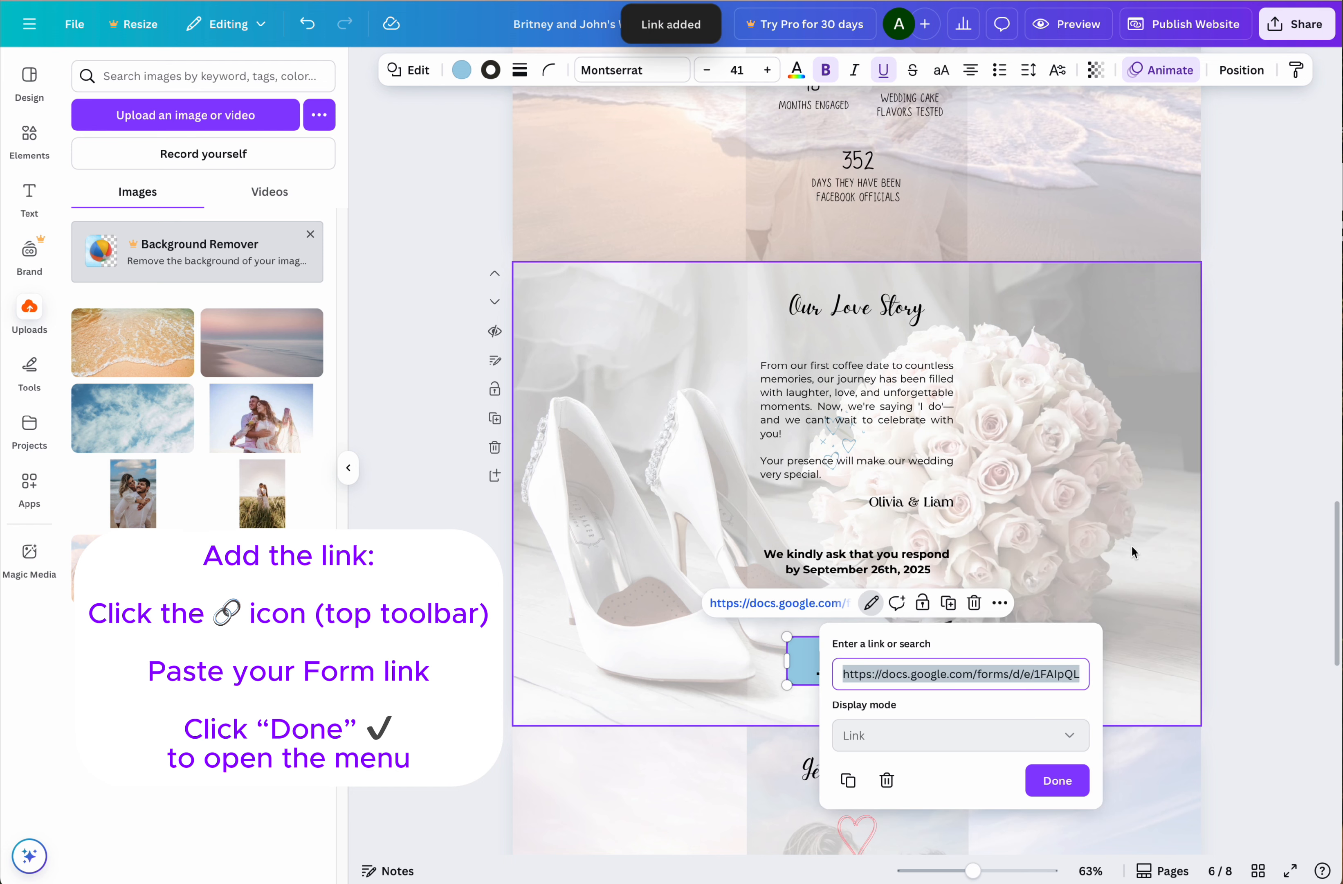
click(1073, 781)
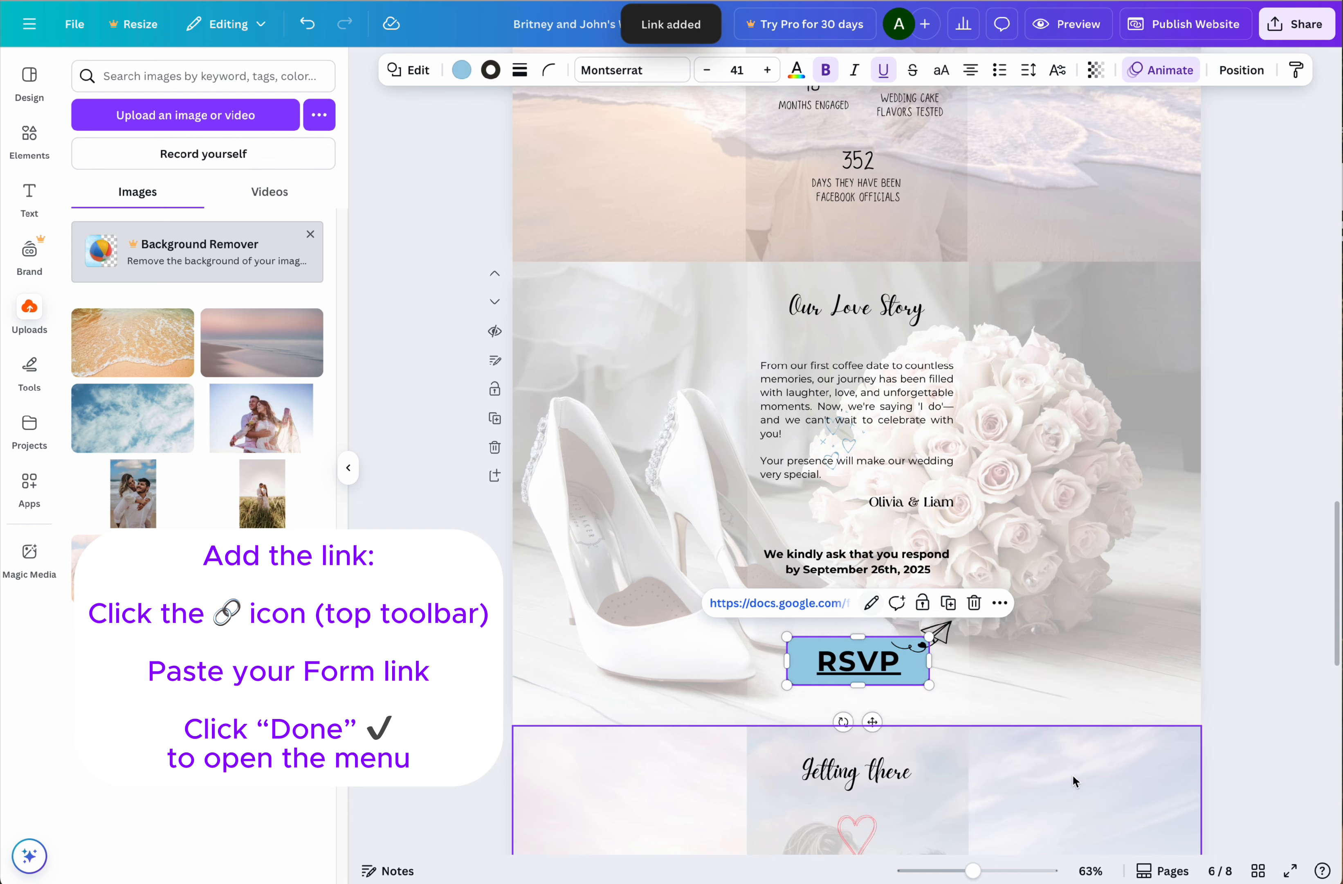
click(1067, 616)
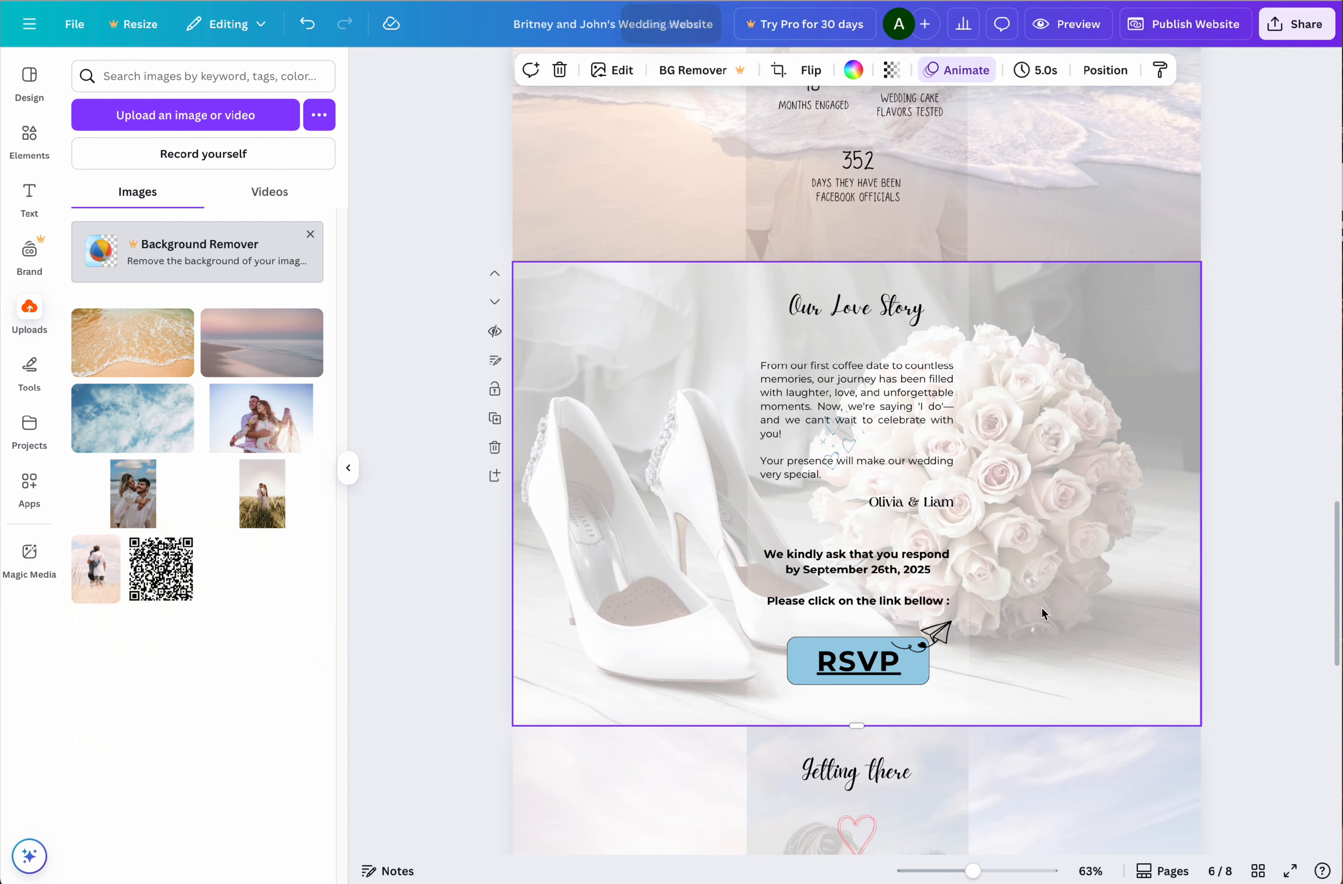
- Preview the website in desktop view and check the layout of every page from the cover to the thank-you page
click(1070, 27)
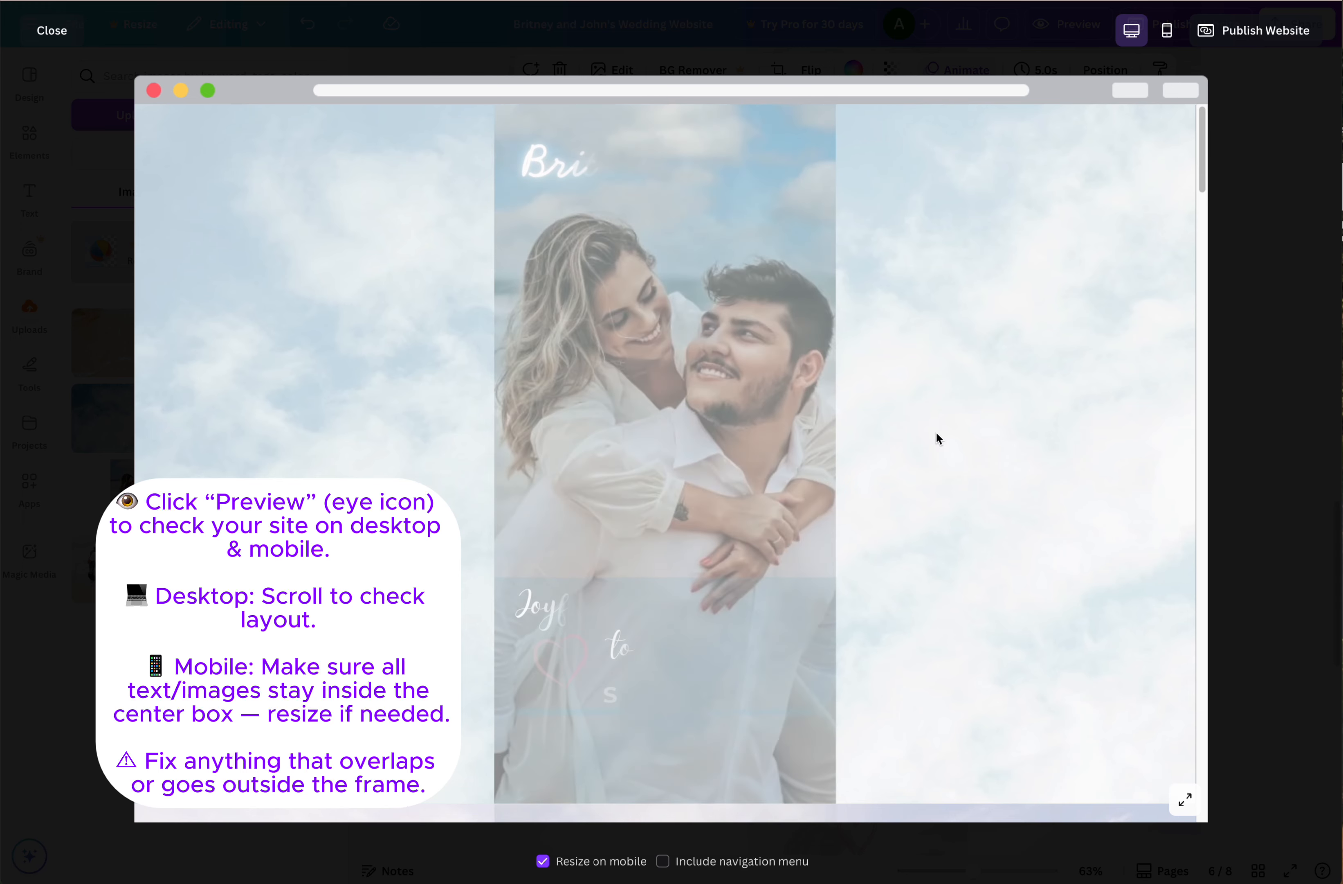
scroll(964, 434, down, 10)
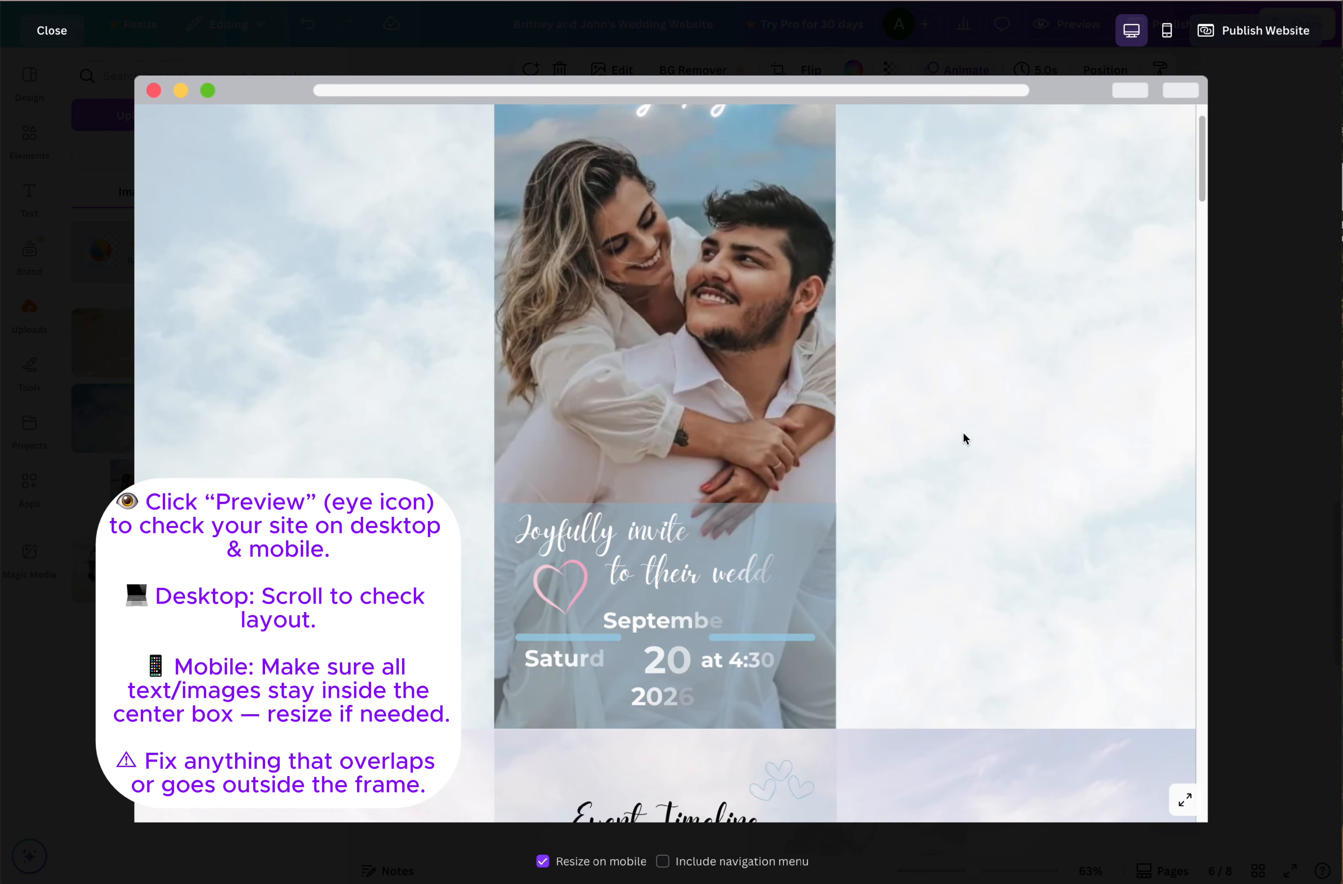
scroll(963, 434, down, 10)
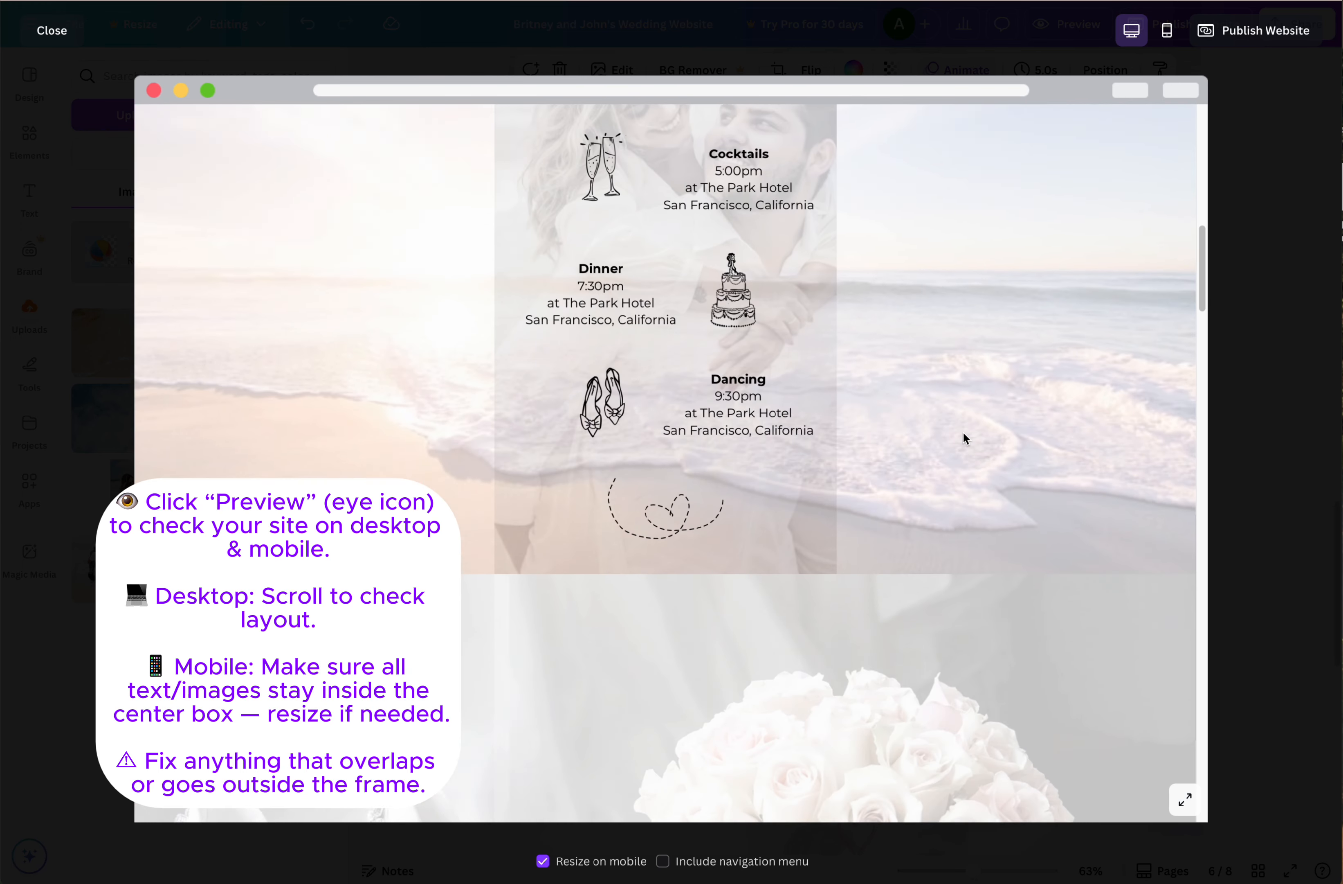
scroll(964, 435, down, 6)
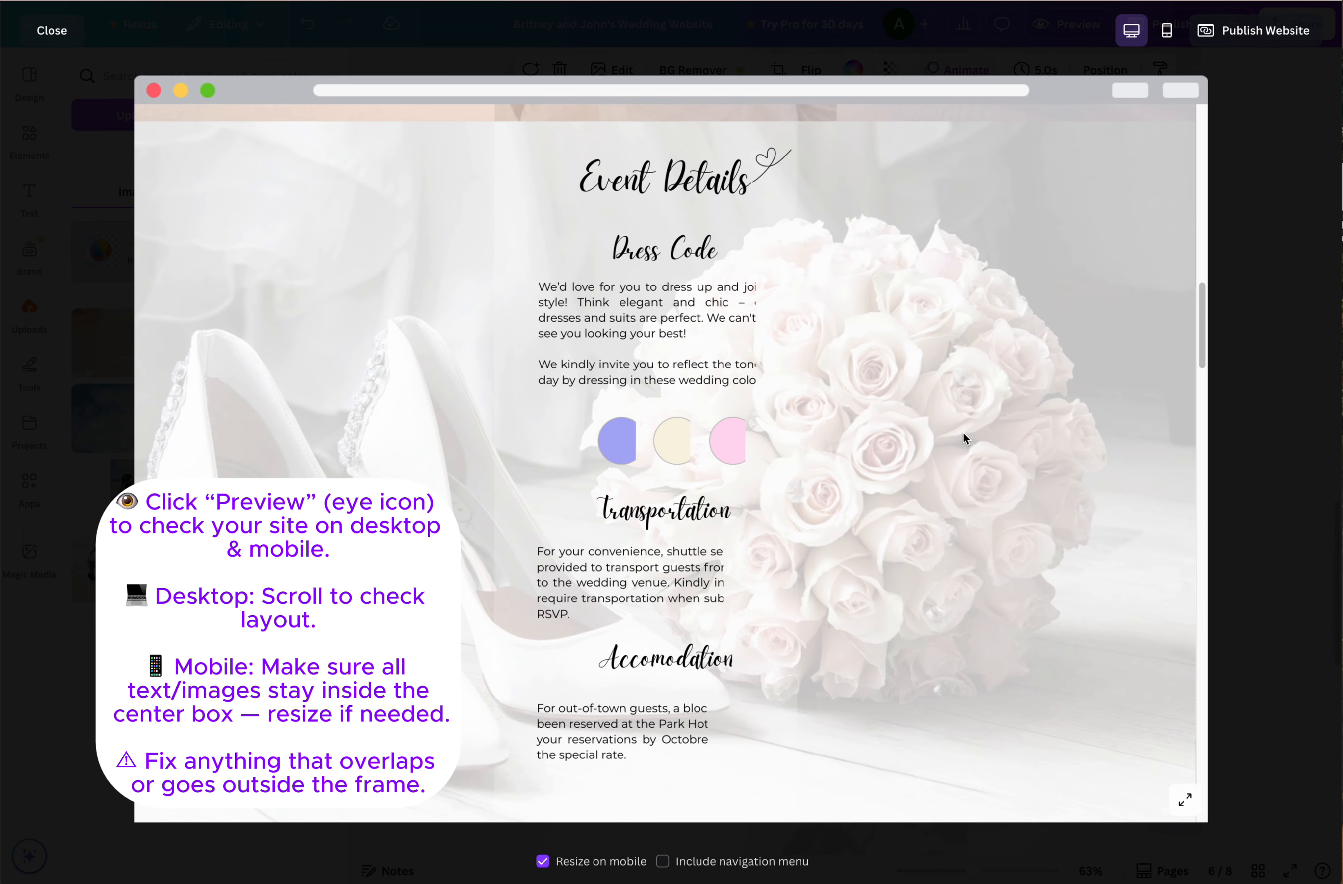
scroll(964, 437, down, 10)
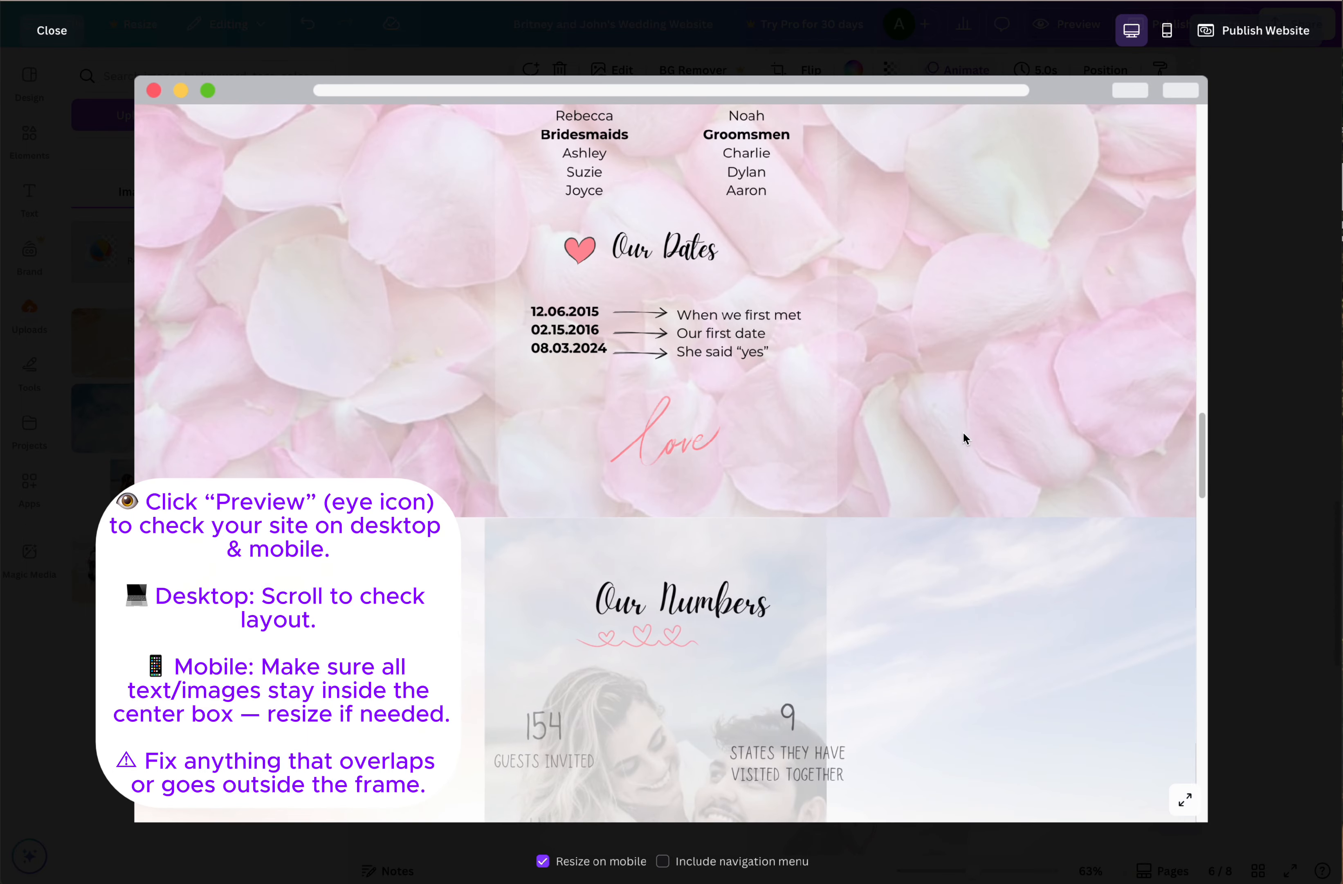
scroll(964, 438, down, 8)
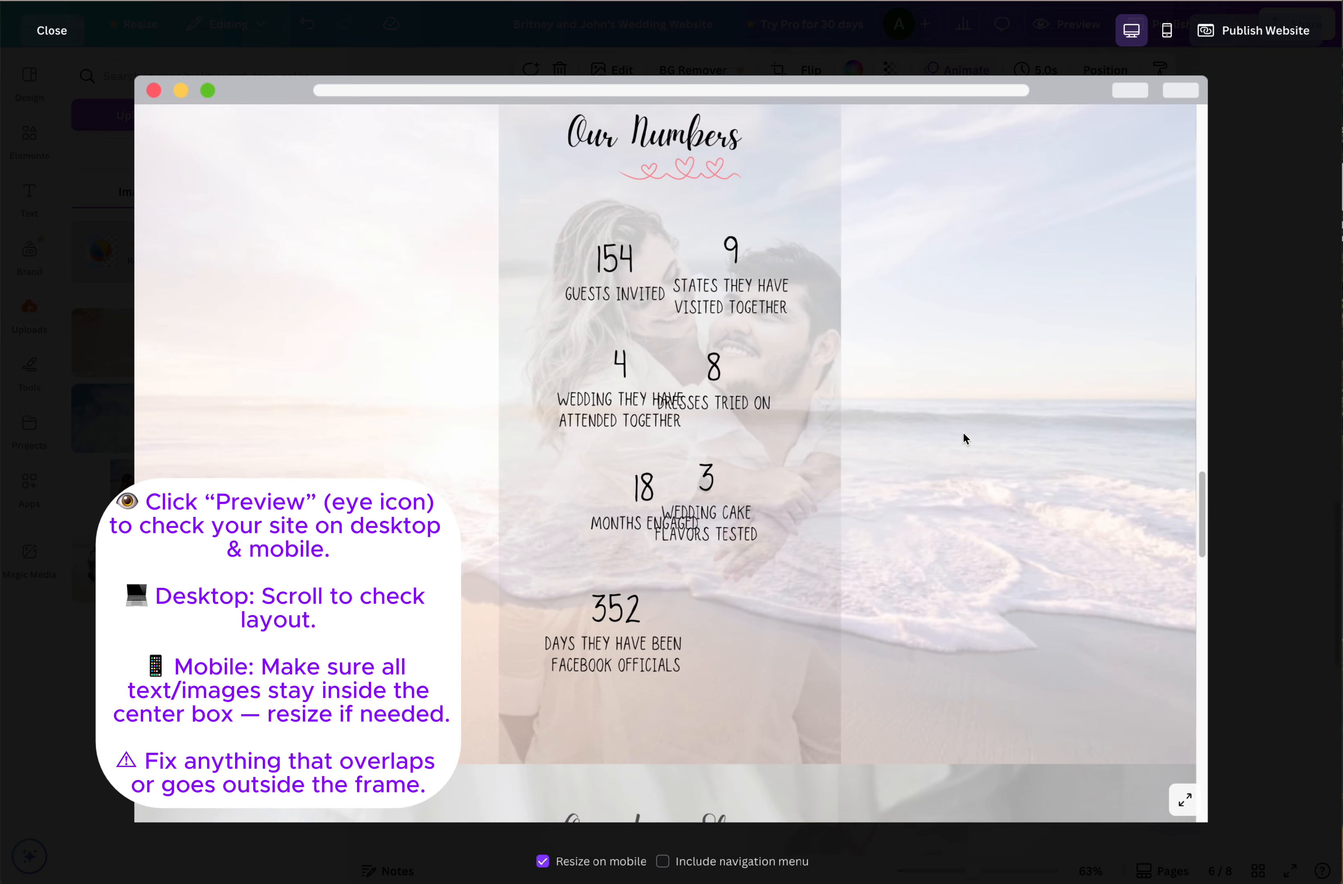
scroll(964, 438, down, 3)
scroll(963, 438, down, 10)
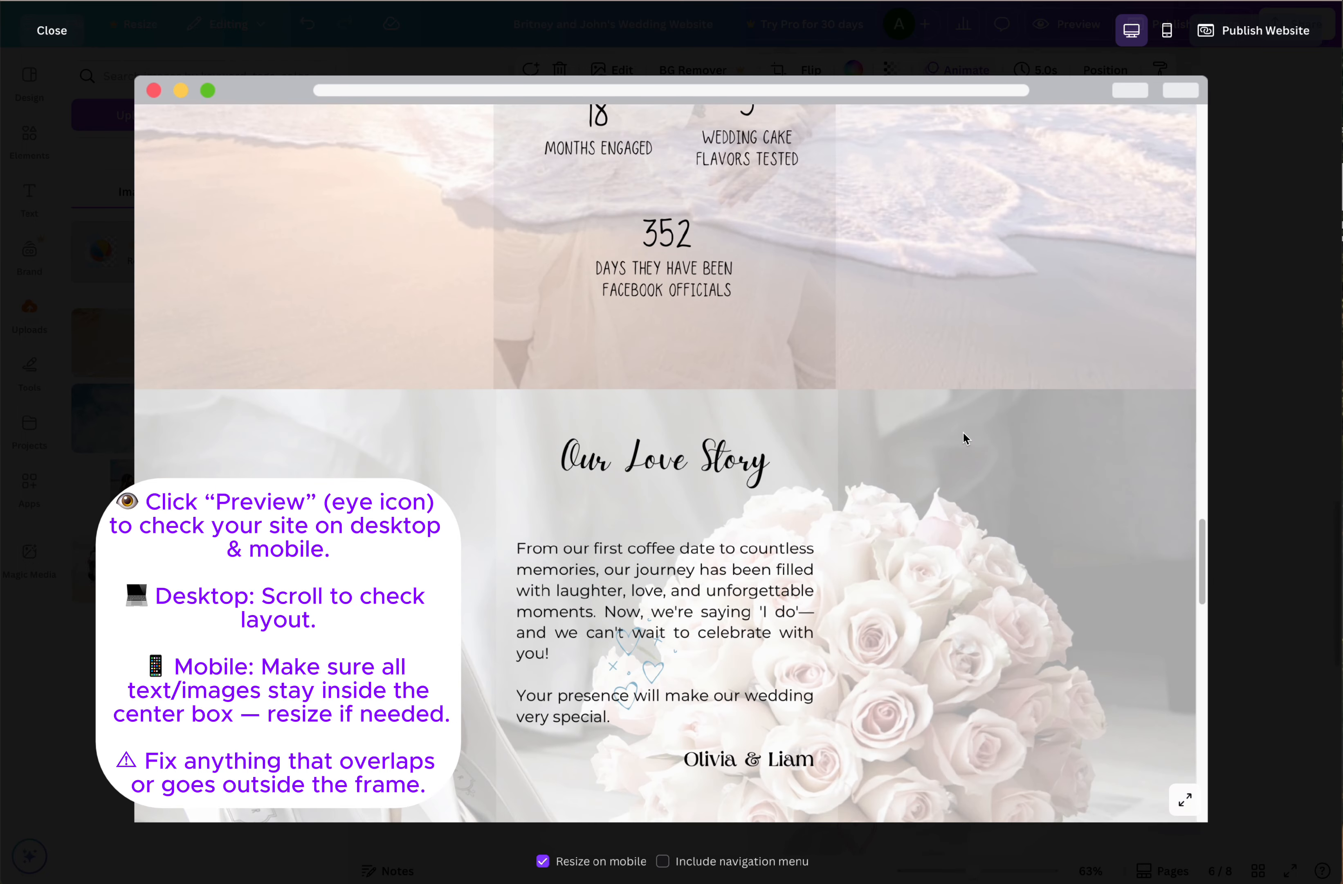
scroll(964, 437, down, 10)
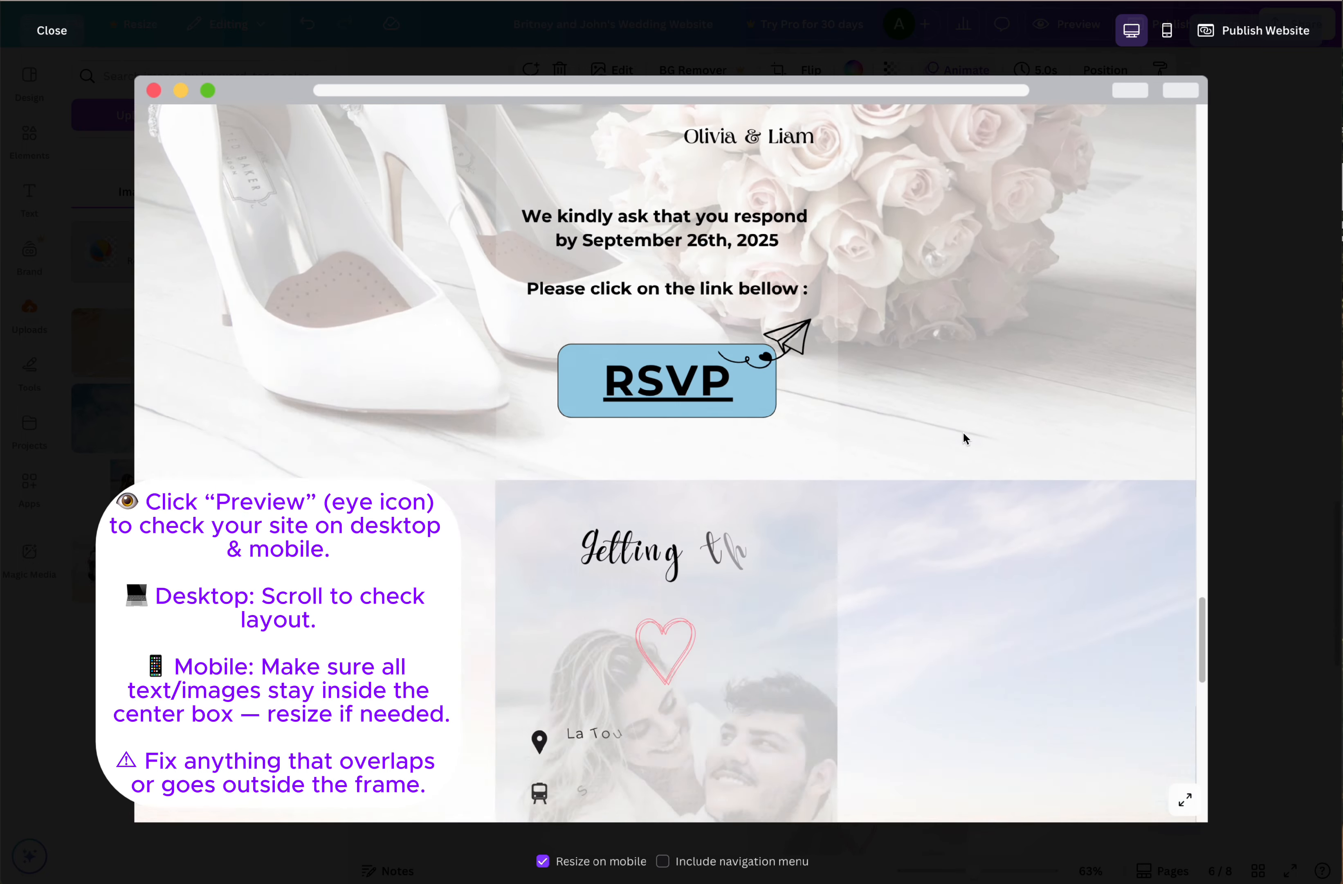
scroll(964, 438, down, 10)
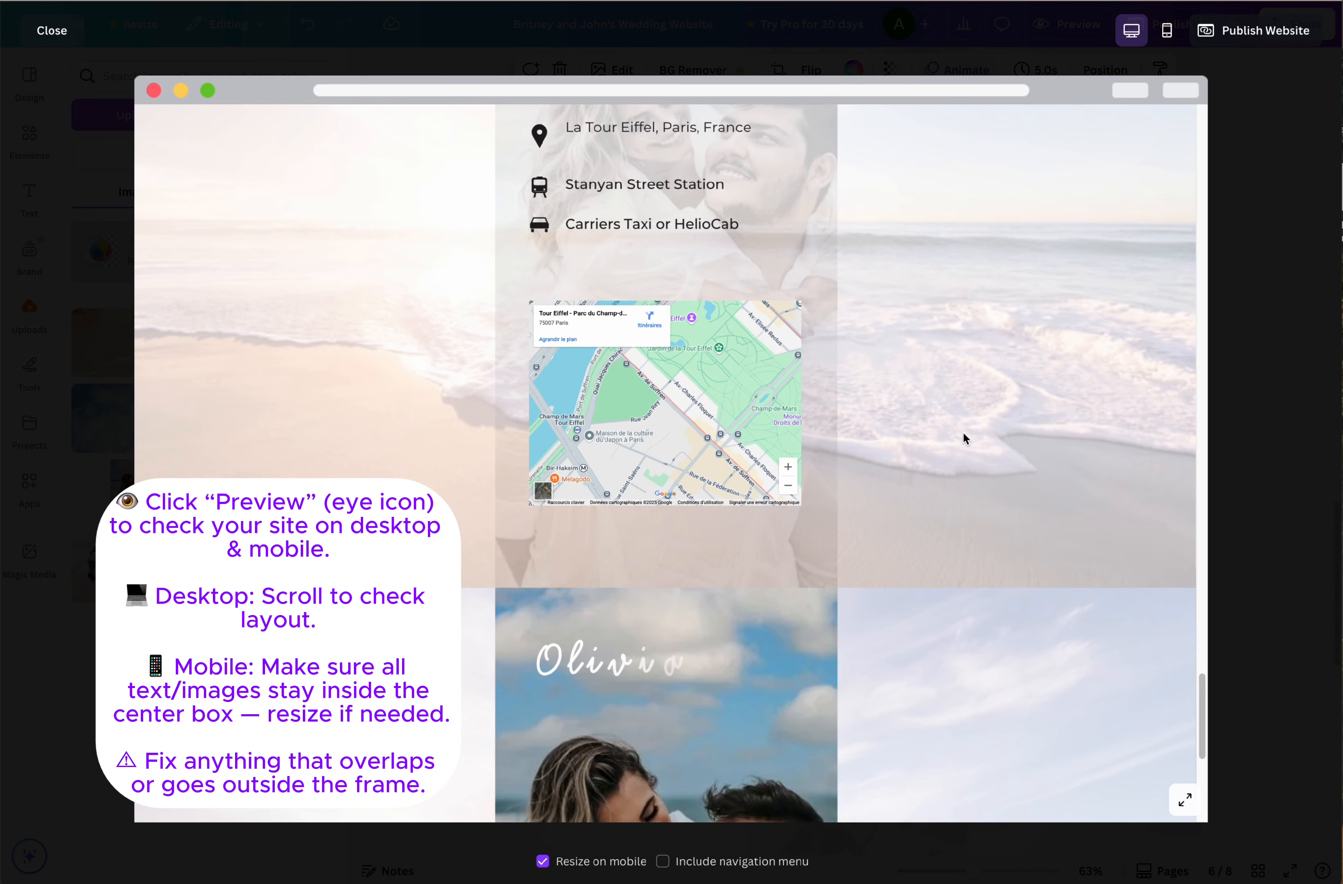
scroll(964, 438, down, 1)
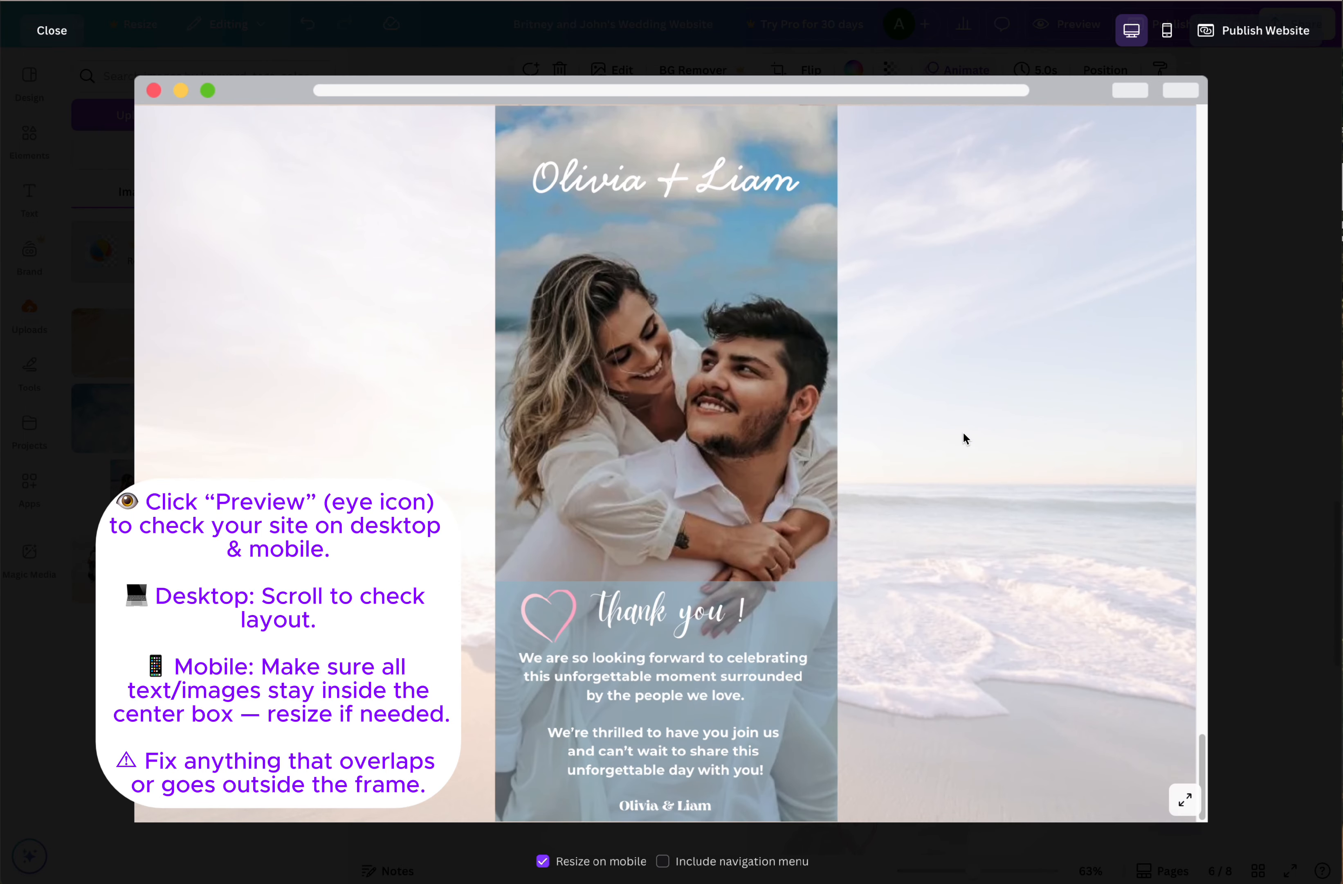
- Check every page in the mobile preview for text and images outside the center strip, and return to the editor
click(1167, 31)
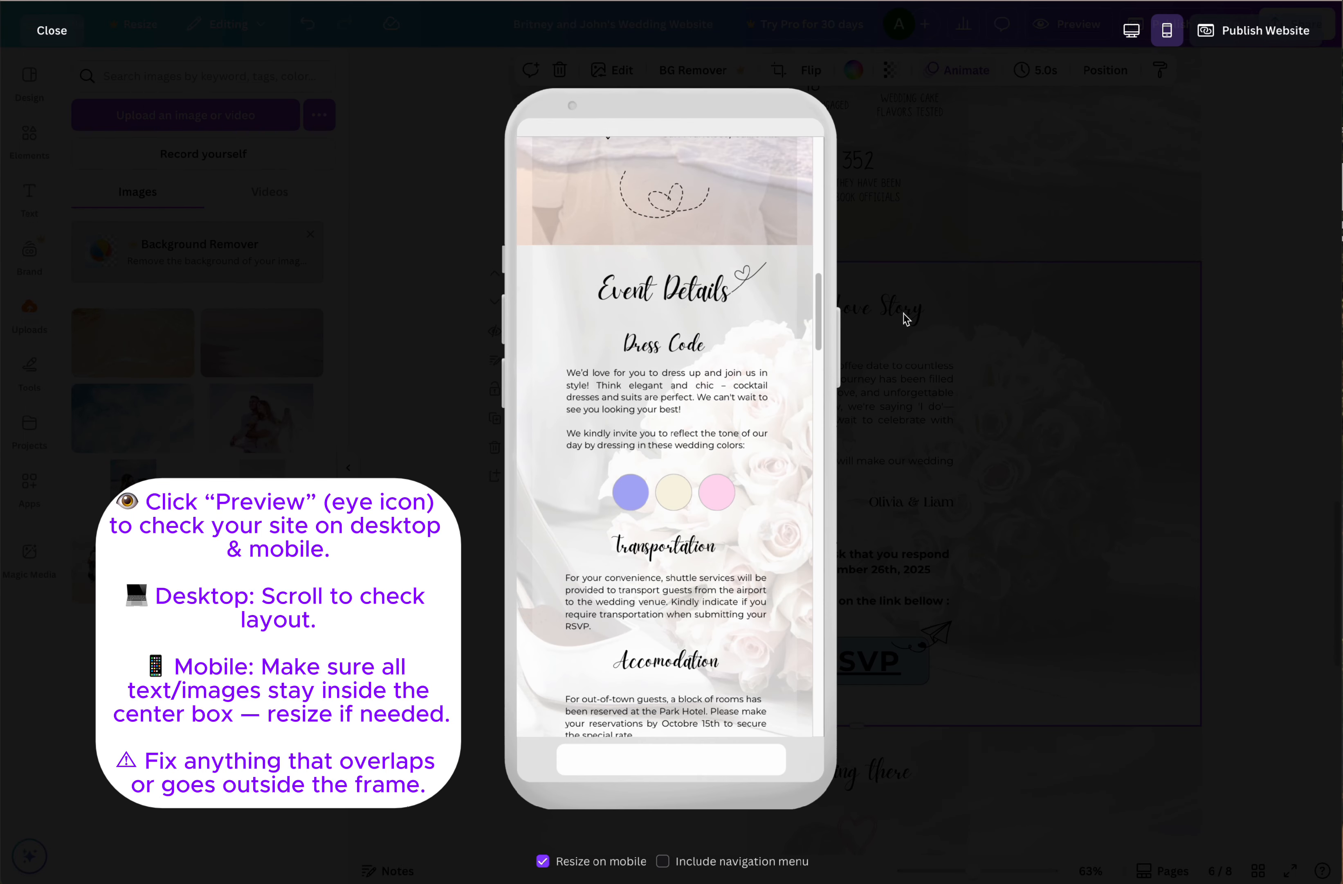
scroll(796, 332, up, 10)
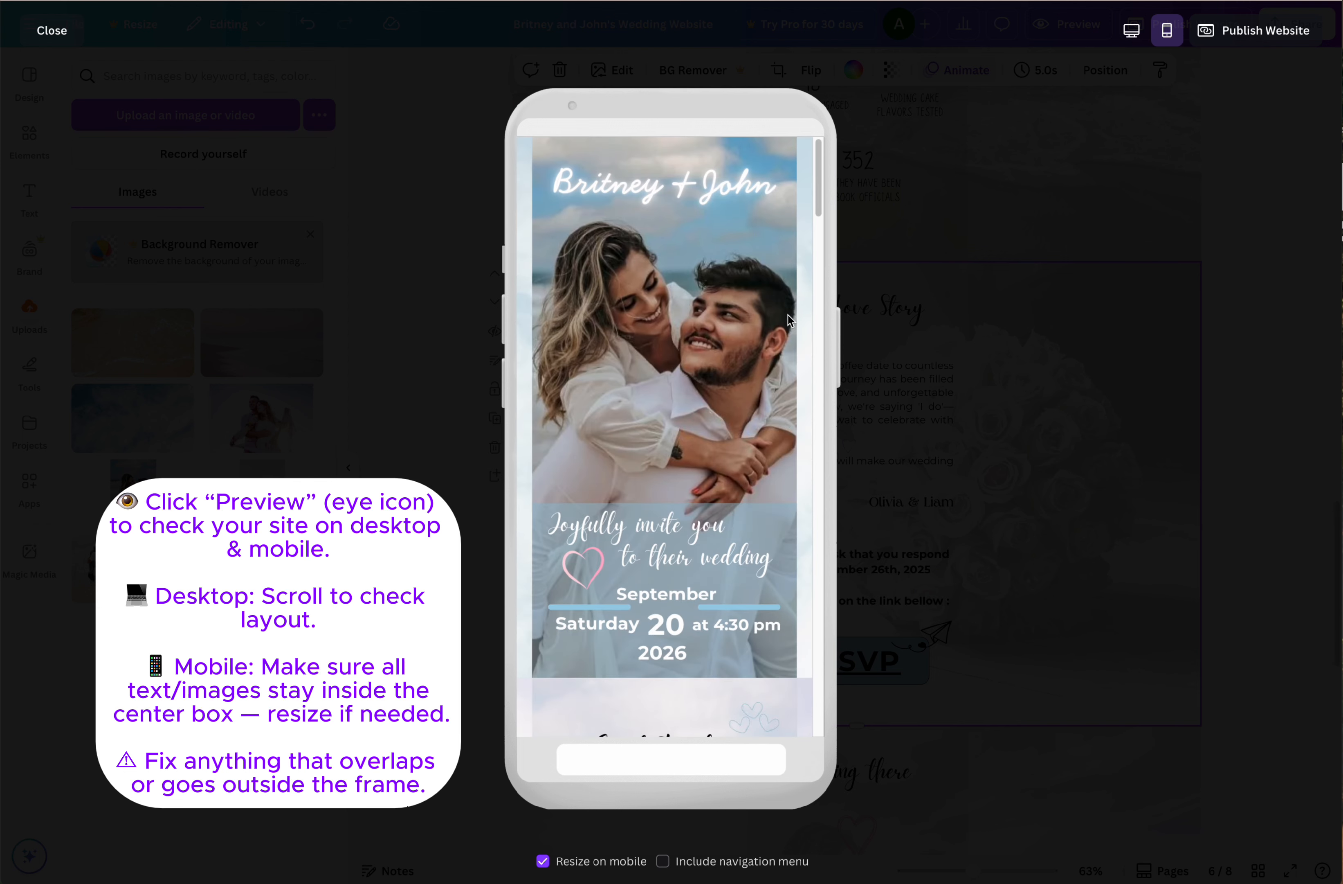
scroll(789, 320, down, 10)
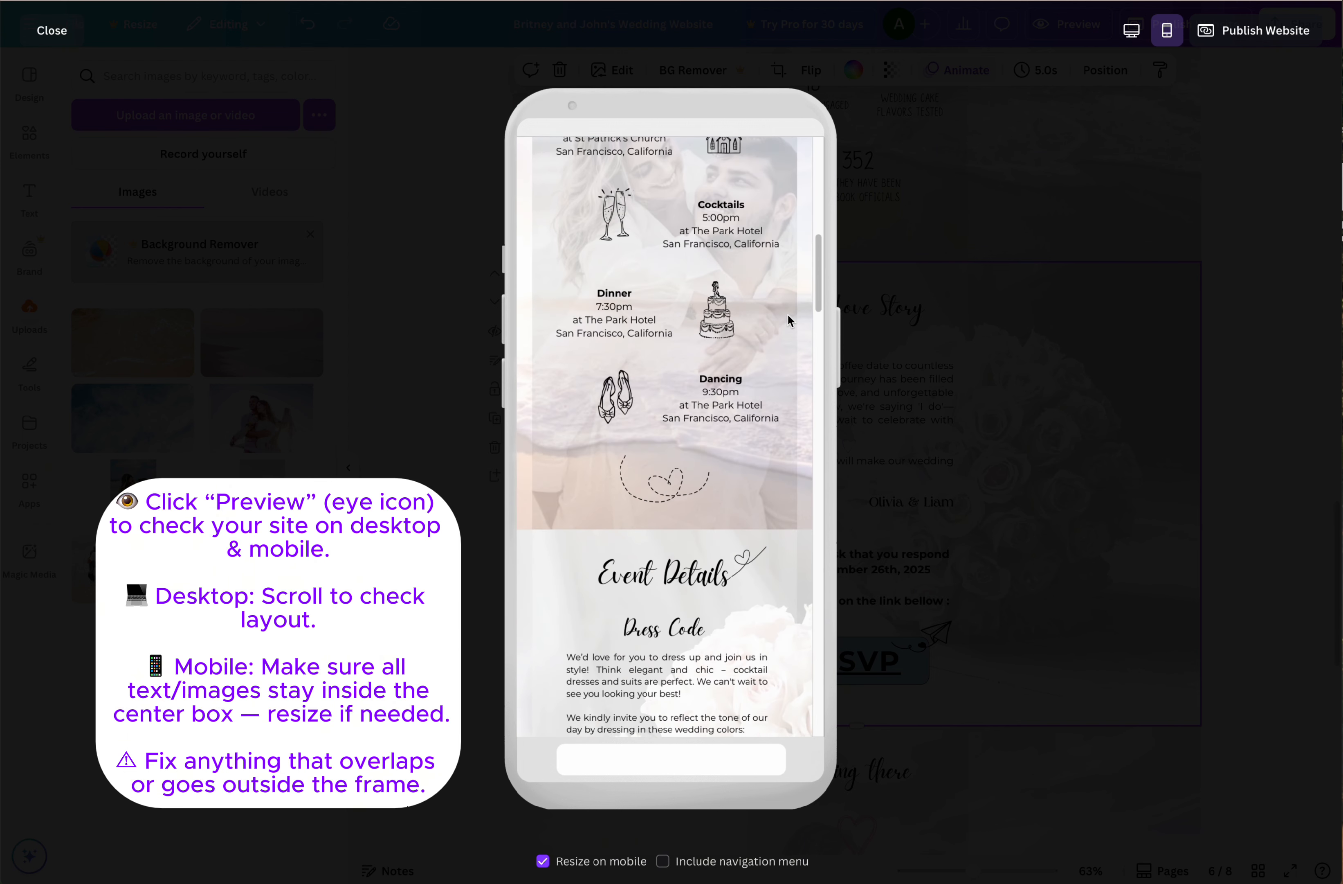
scroll(788, 316, down, 8)
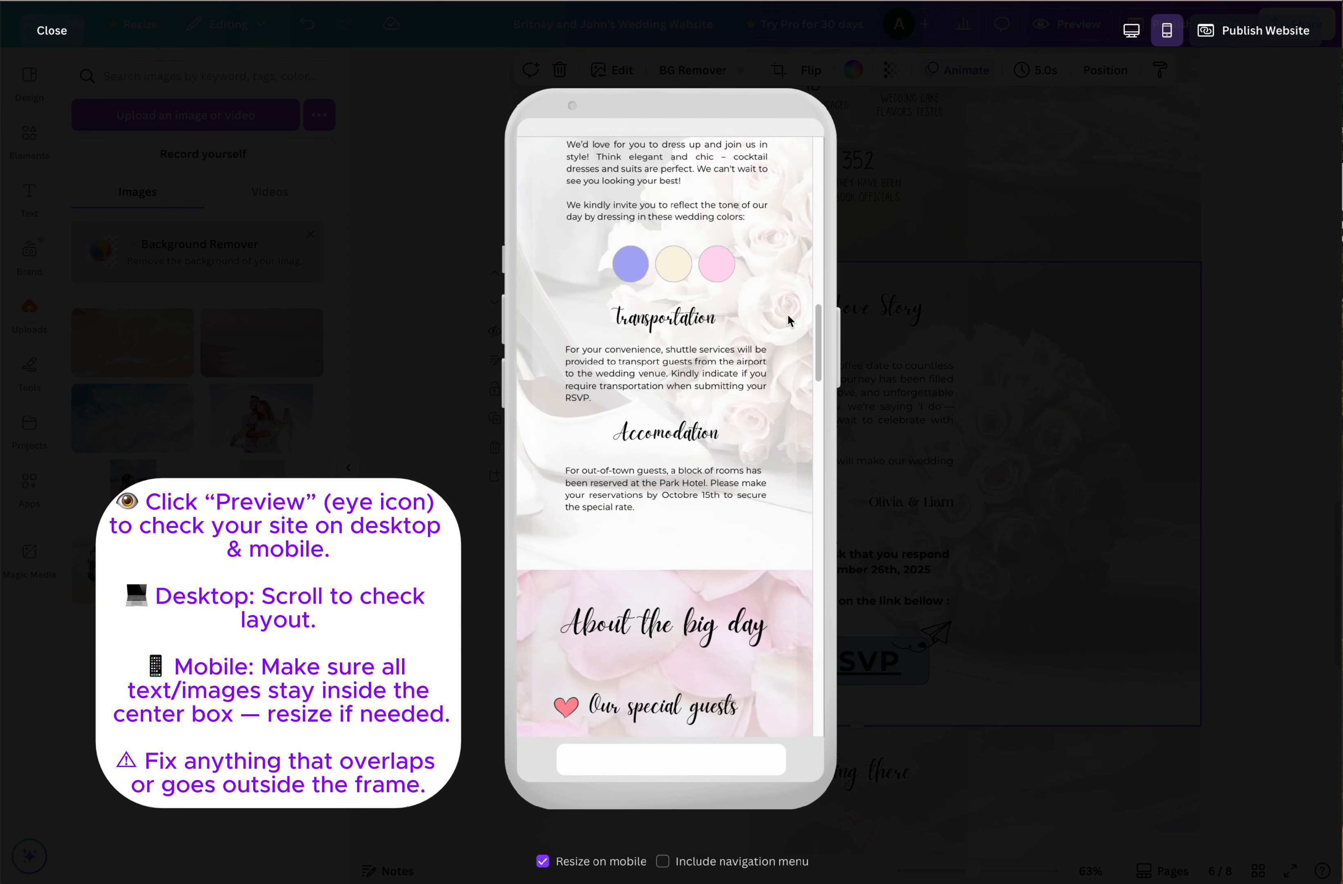
scroll(789, 321, down, 10)
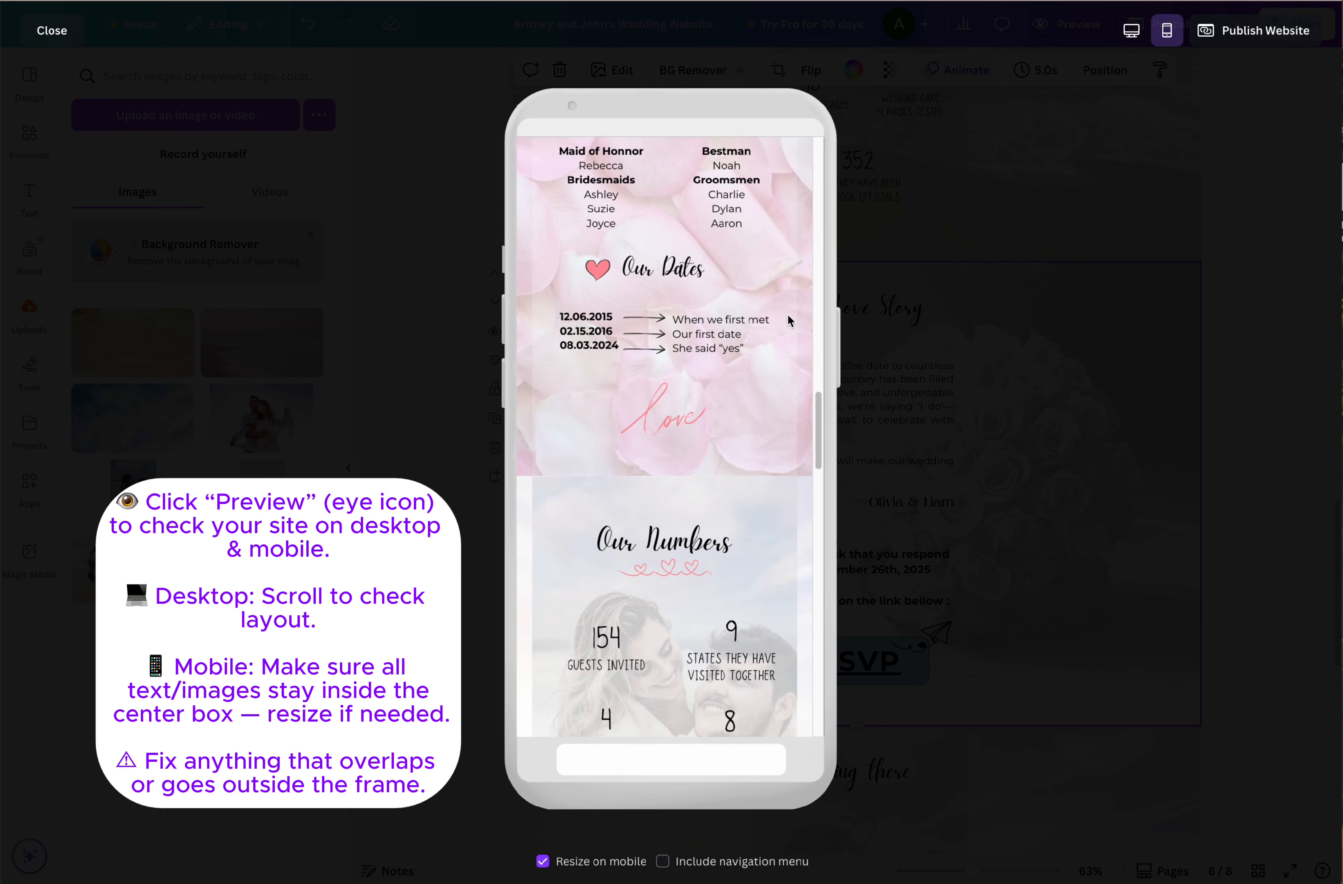
scroll(789, 321, down, 10)
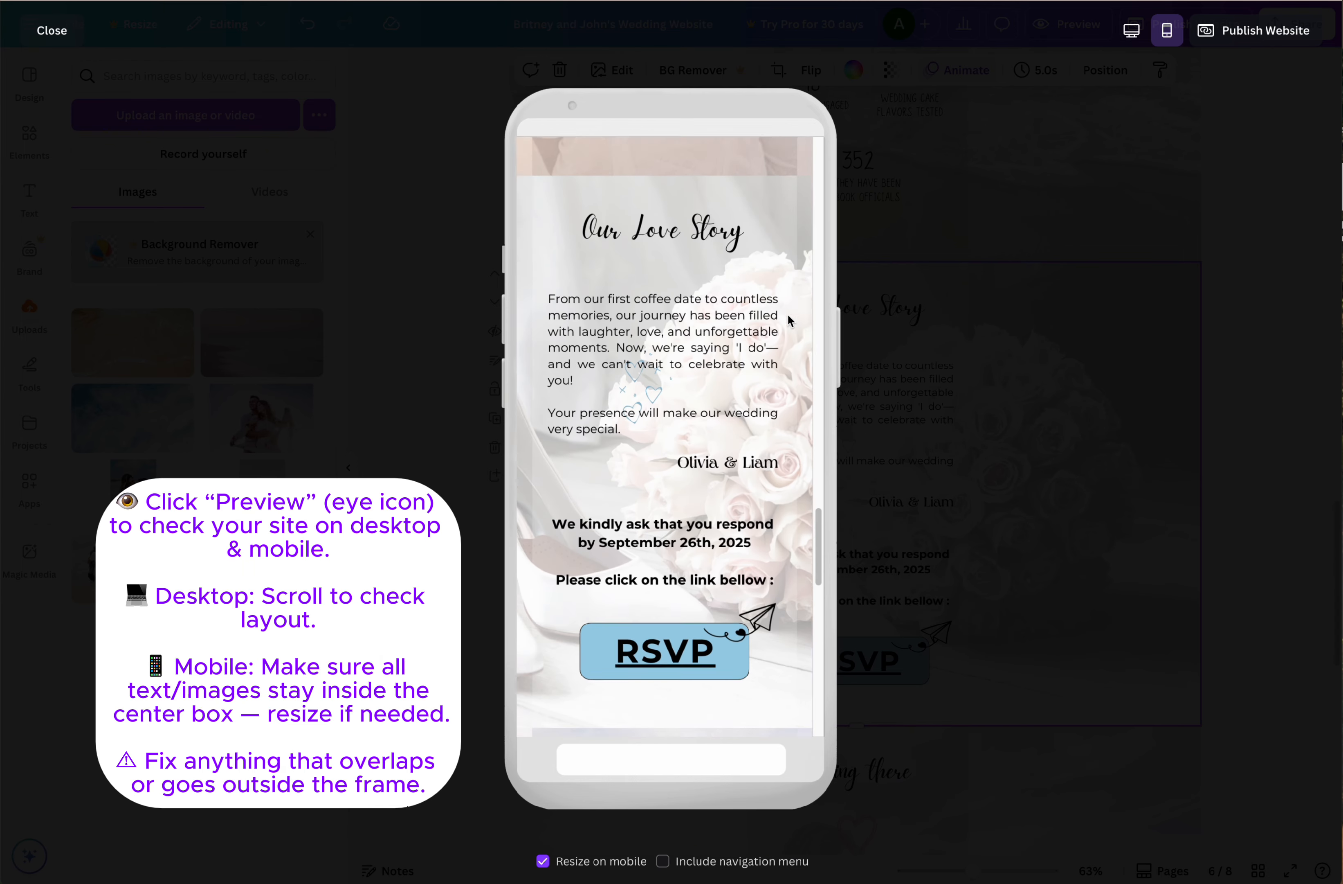
scroll(789, 320, down, 10)
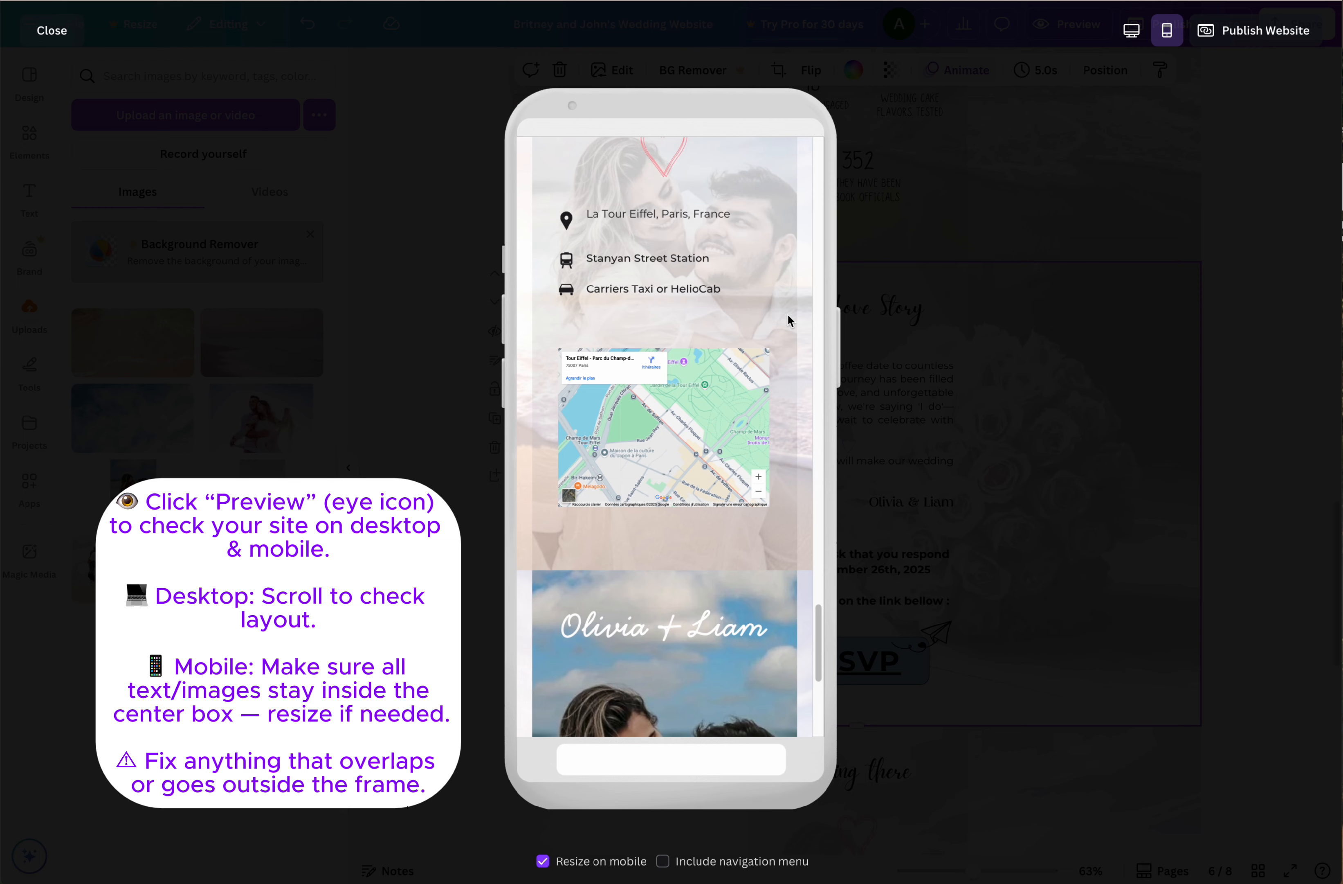
scroll(788, 320, down, 8)
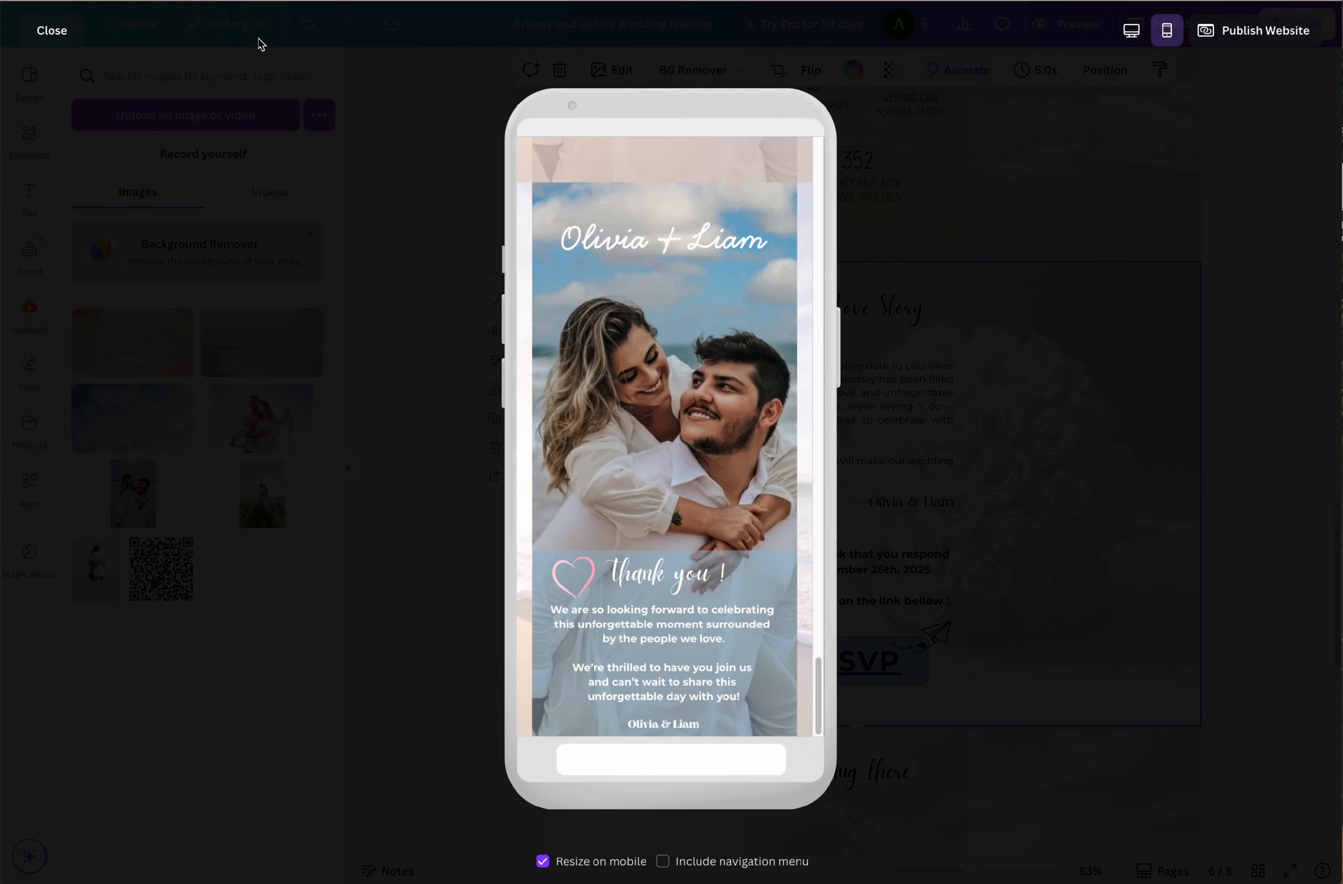
click(53, 31)
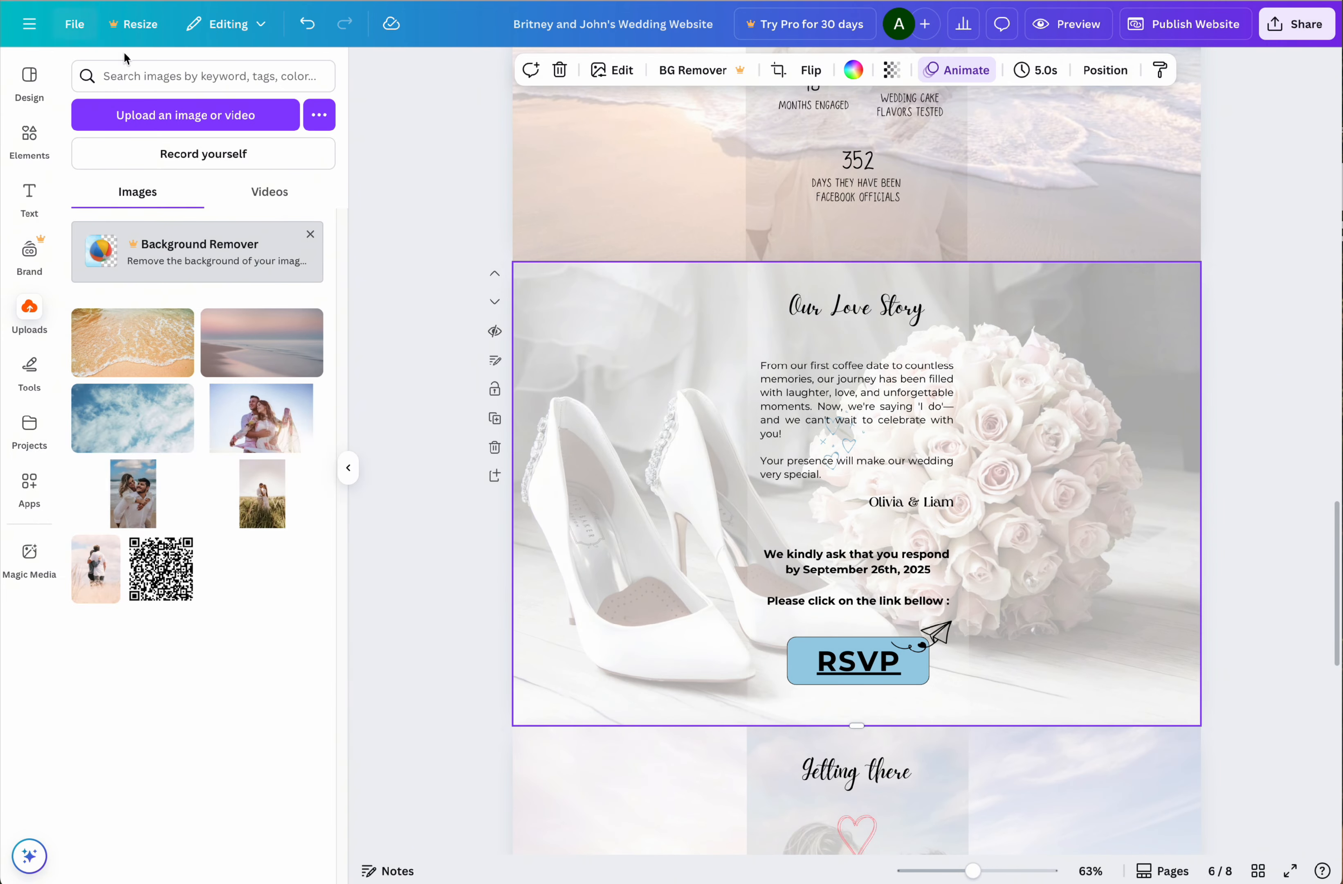
- Publish the website at a my.canva.site address made of the couple's first names joined by "and", all in lowercase
click(1177, 35)
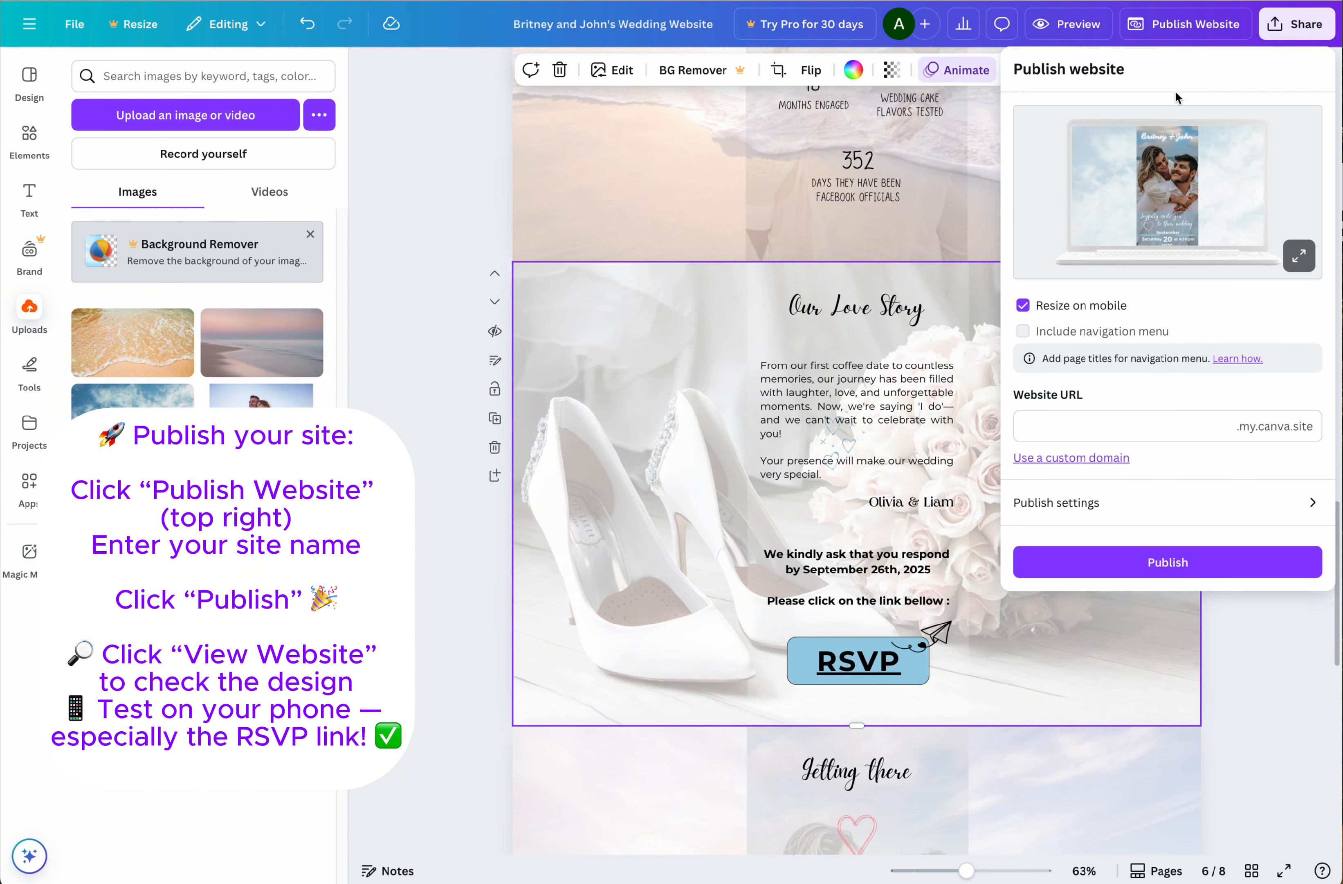
click(1080, 423)
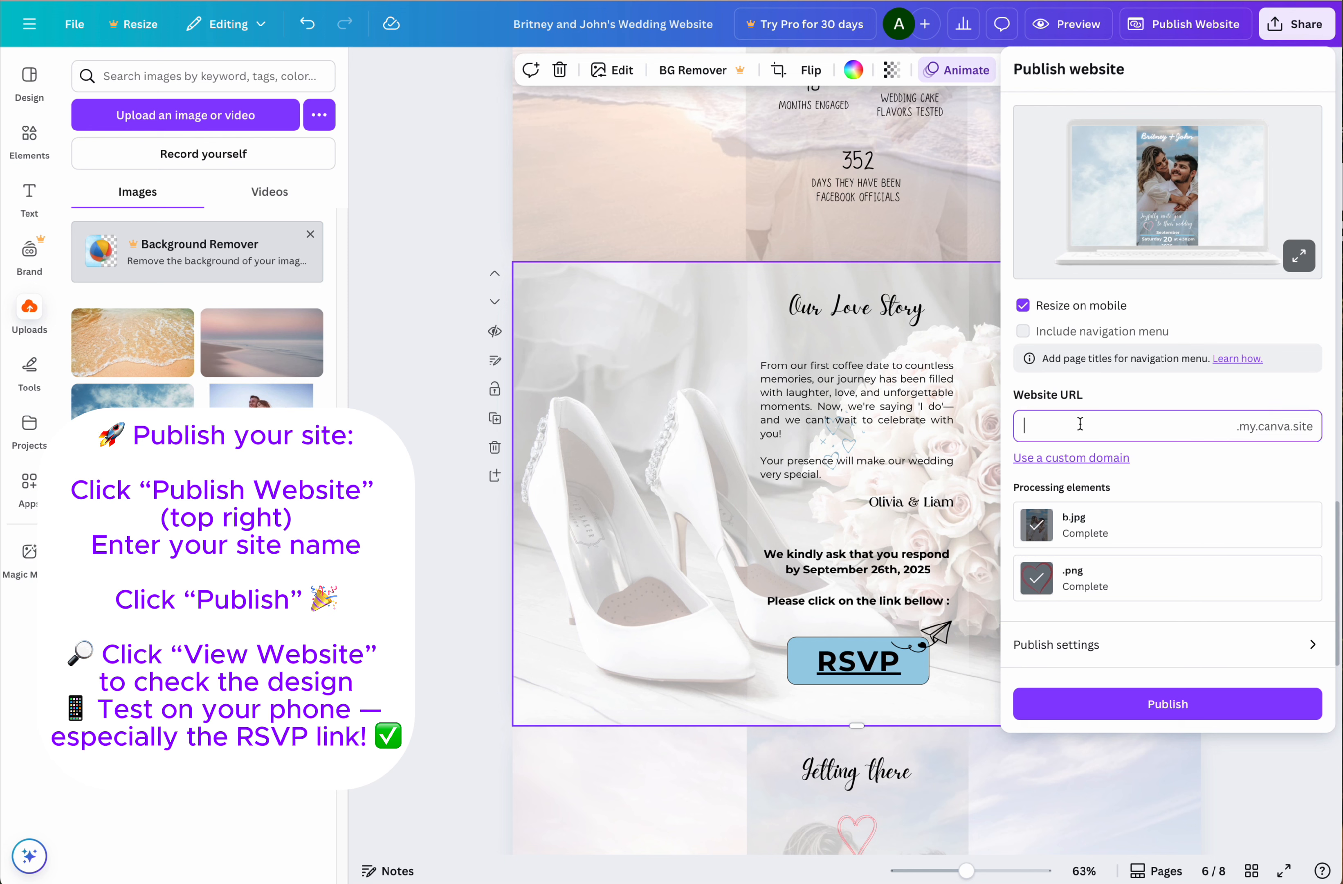
text(B)
key(BackSpace)
text(britneyand)
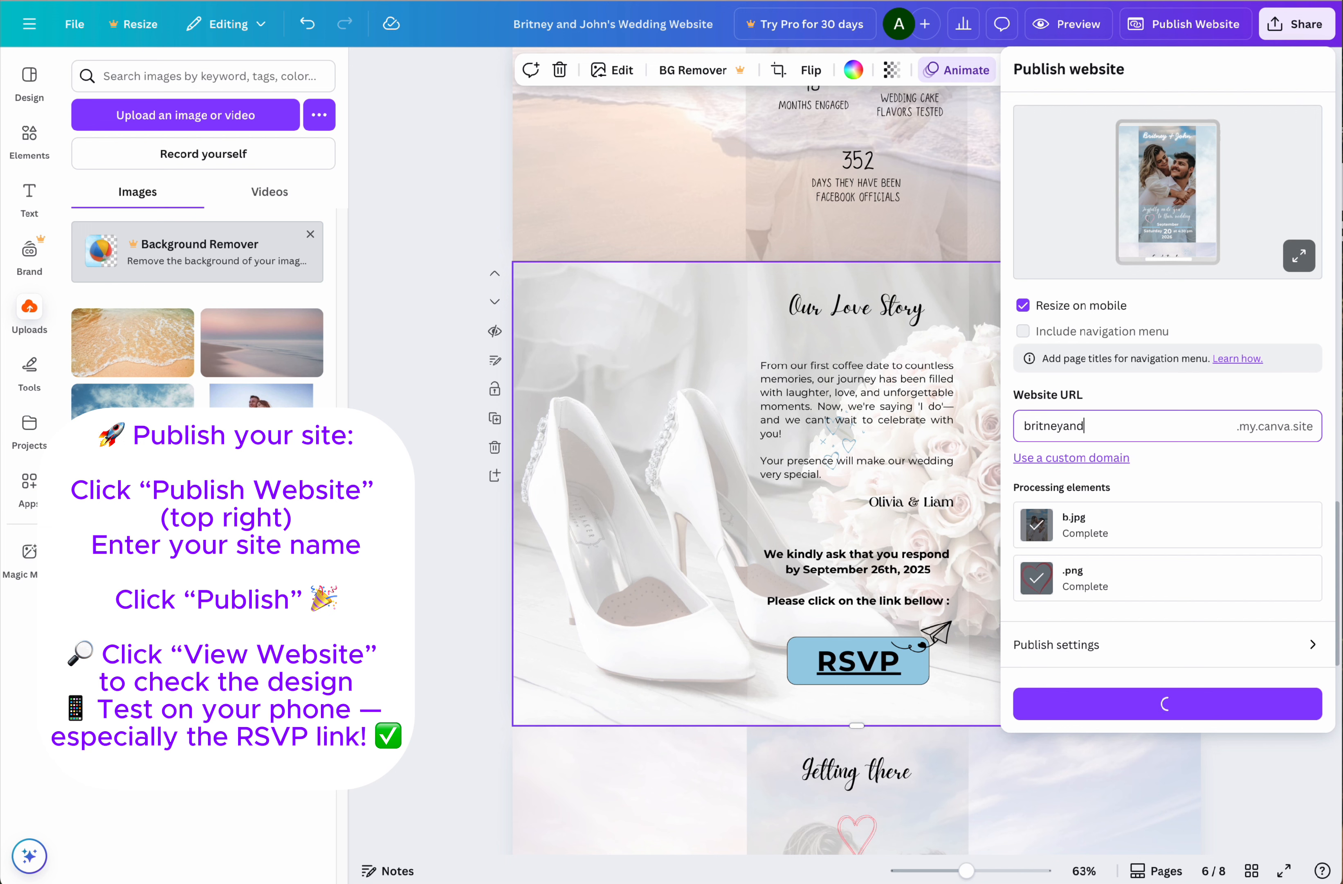
text(joh)
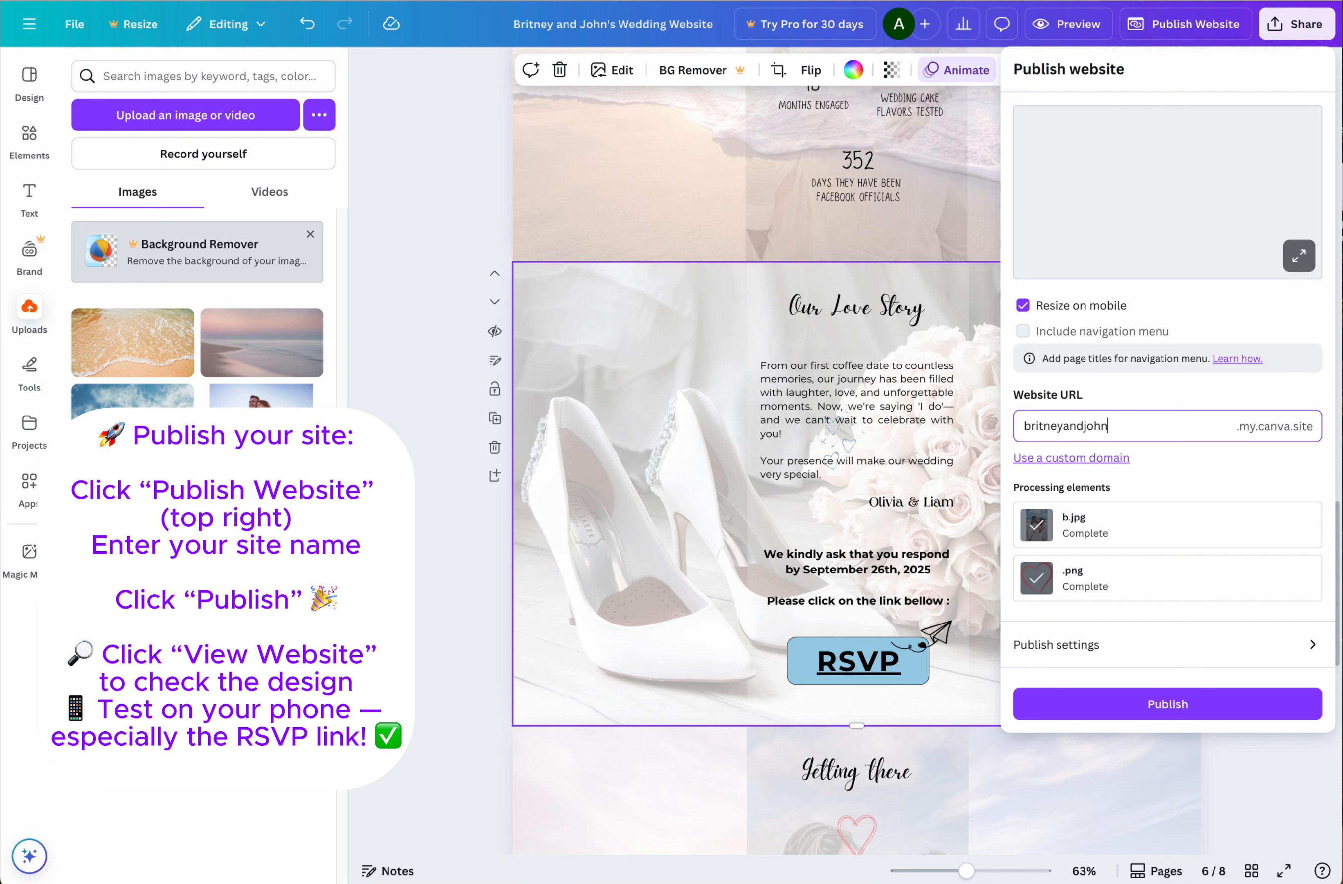
text(n)
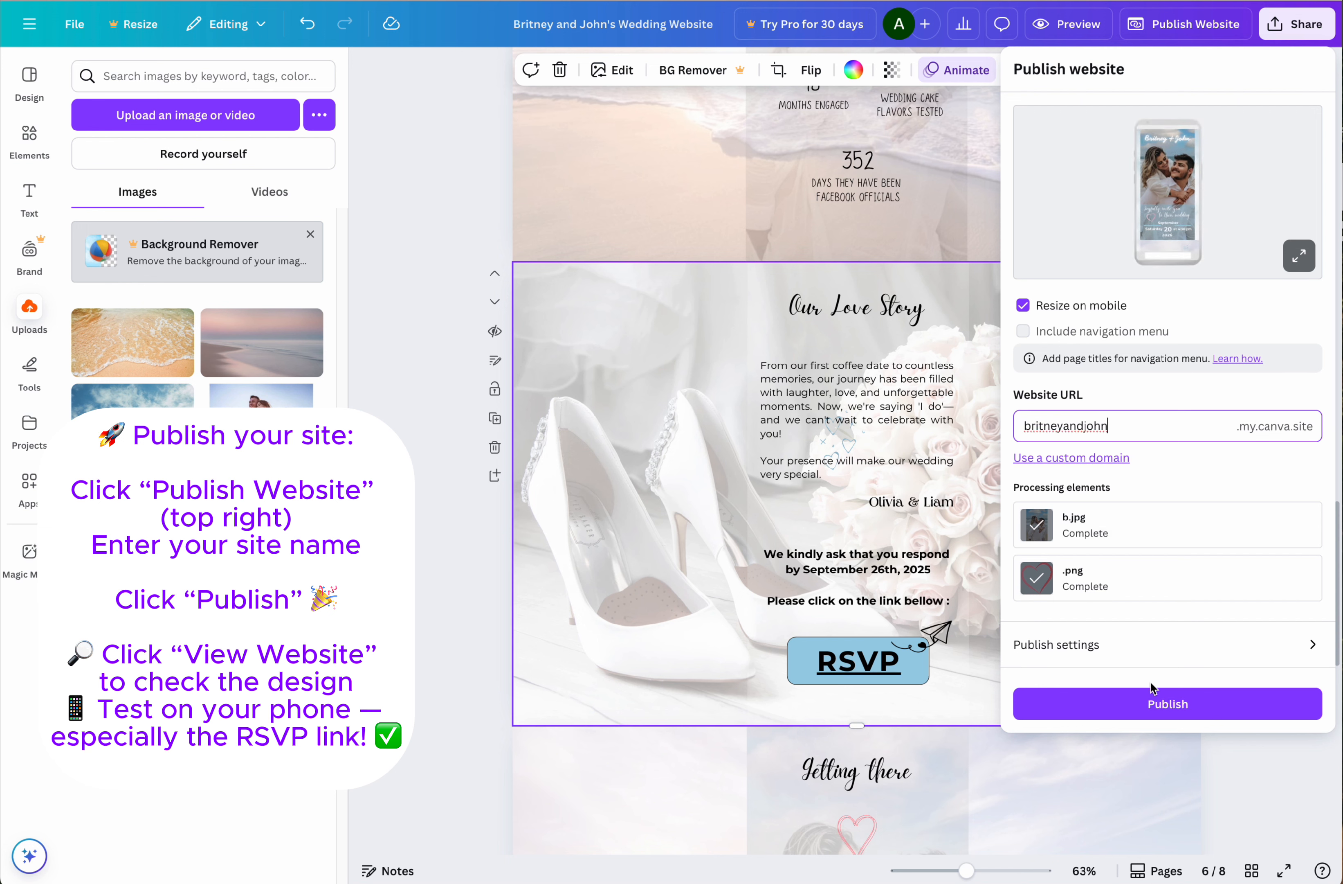
click(1157, 709)
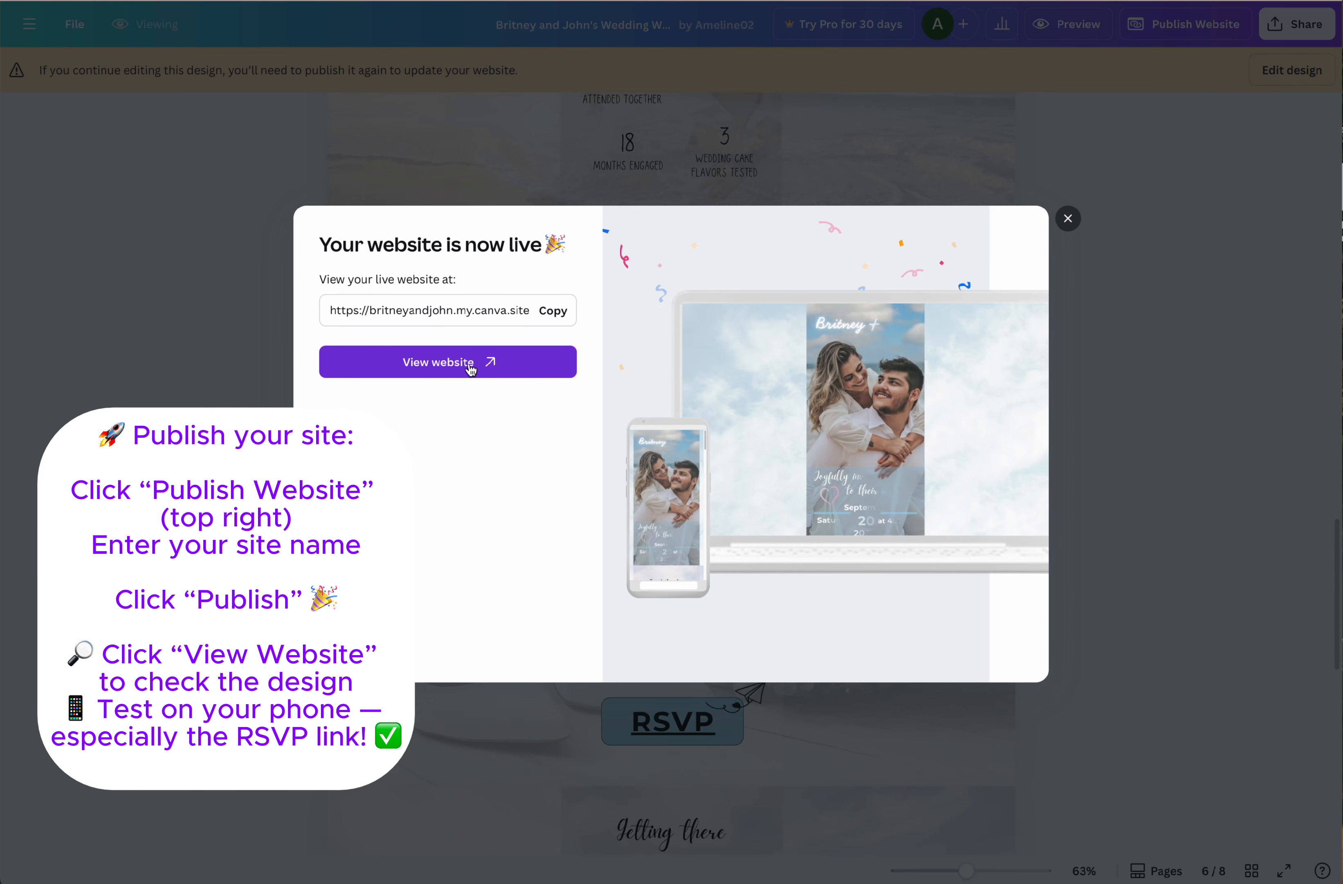
- View the published website and check the design of every page from the cover to the thank-you page
click(469, 364)
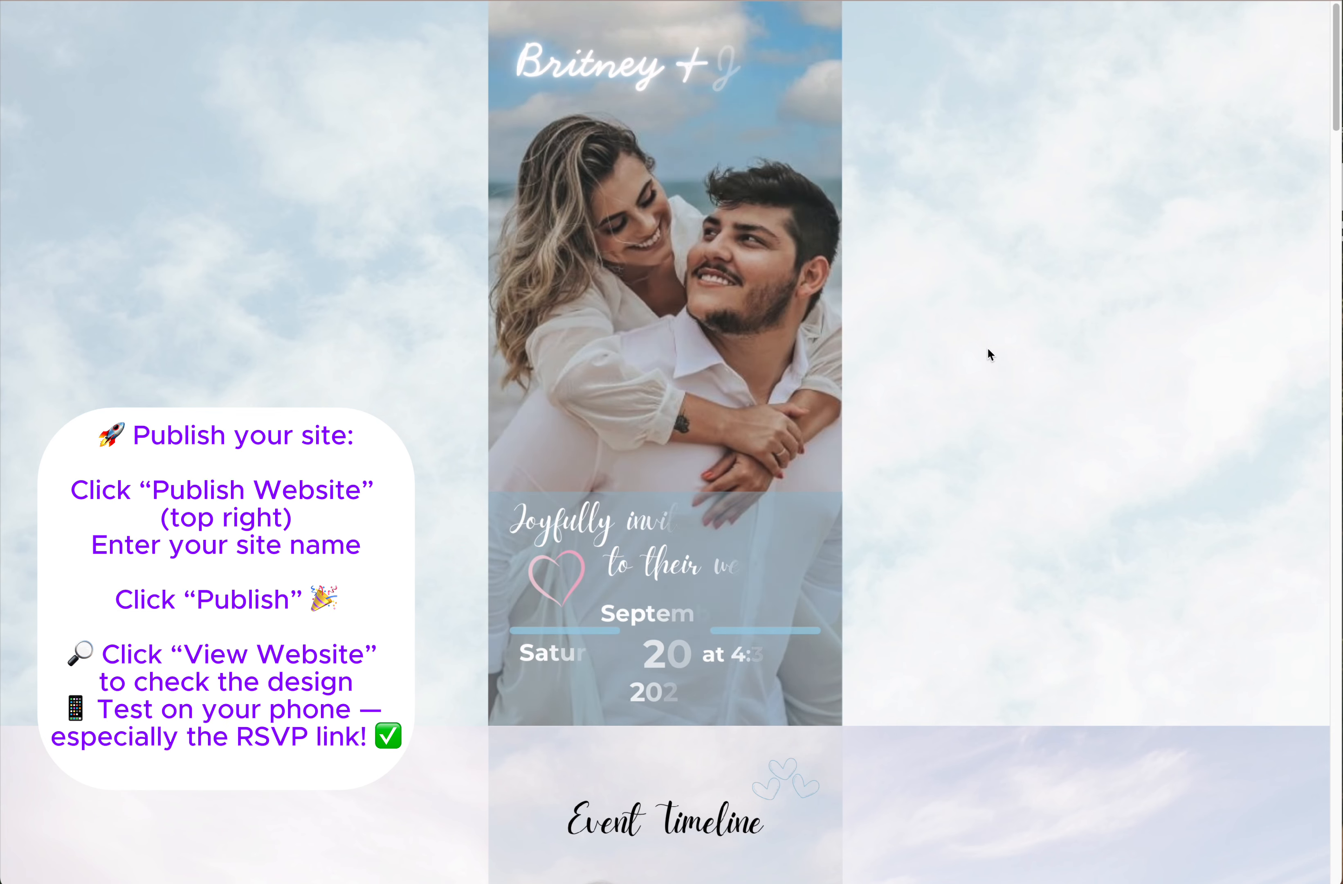
scroll(990, 343, down, 5)
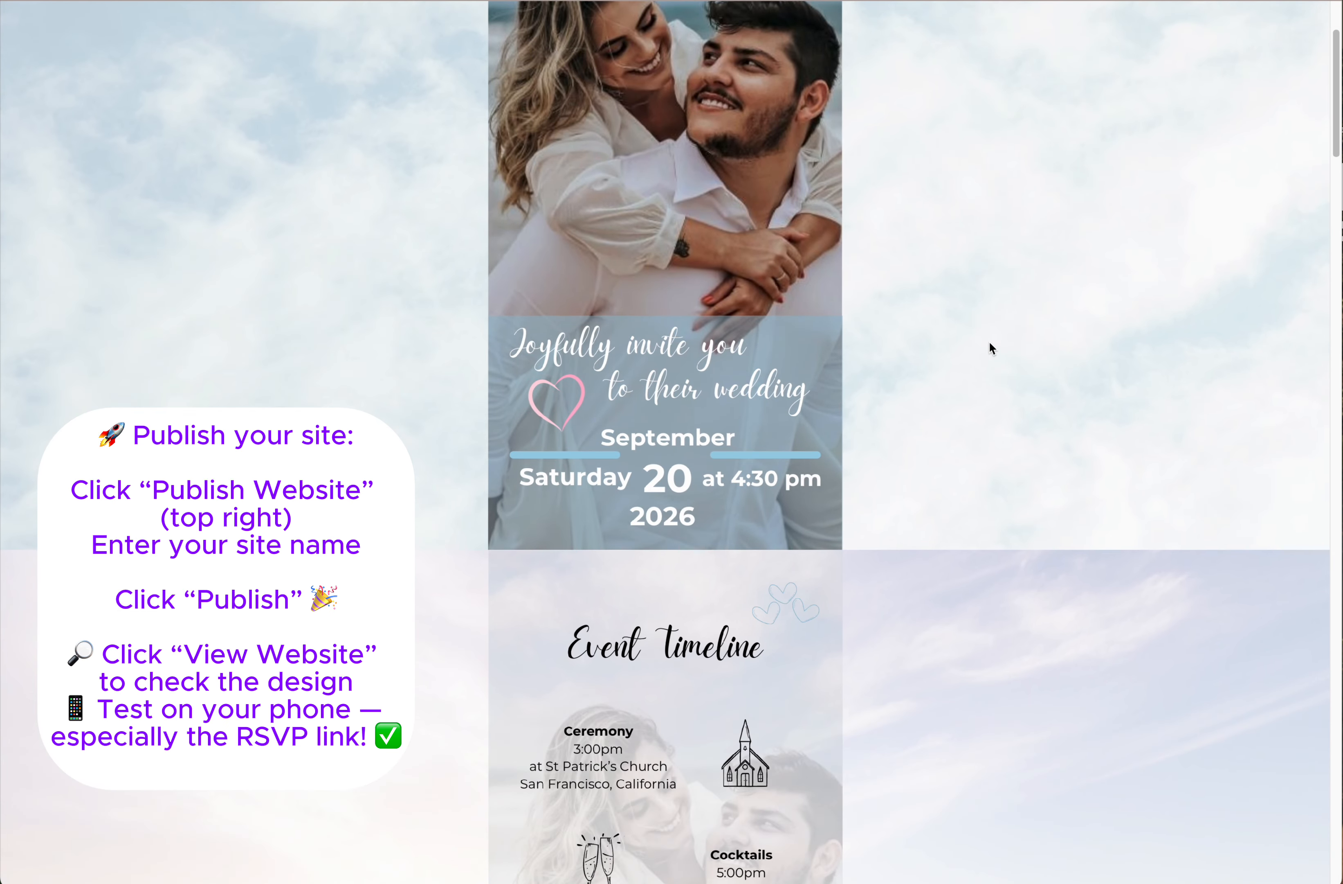
scroll(990, 343, down, 5)
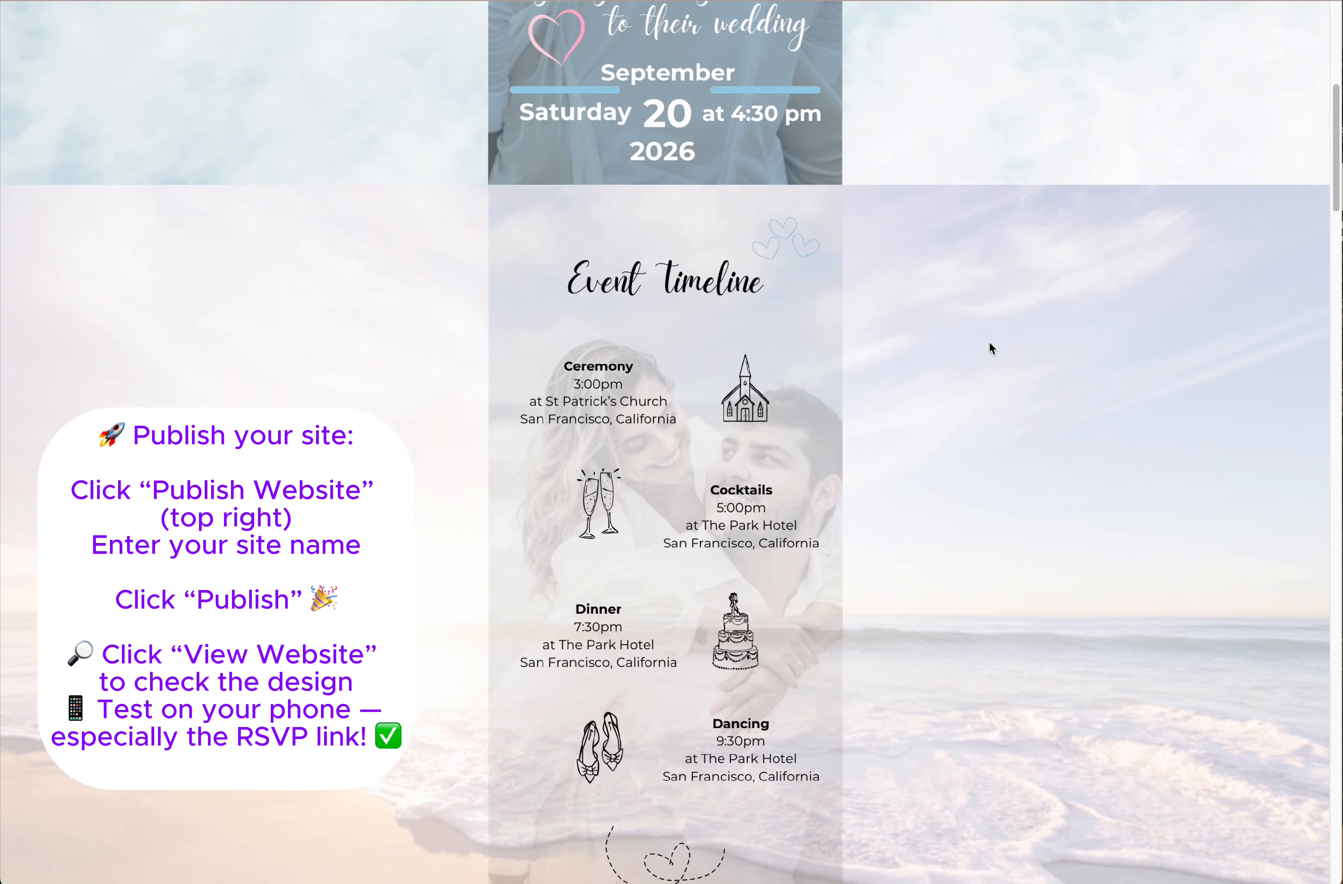
scroll(989, 343, down, 3)
scroll(990, 343, down, 10)
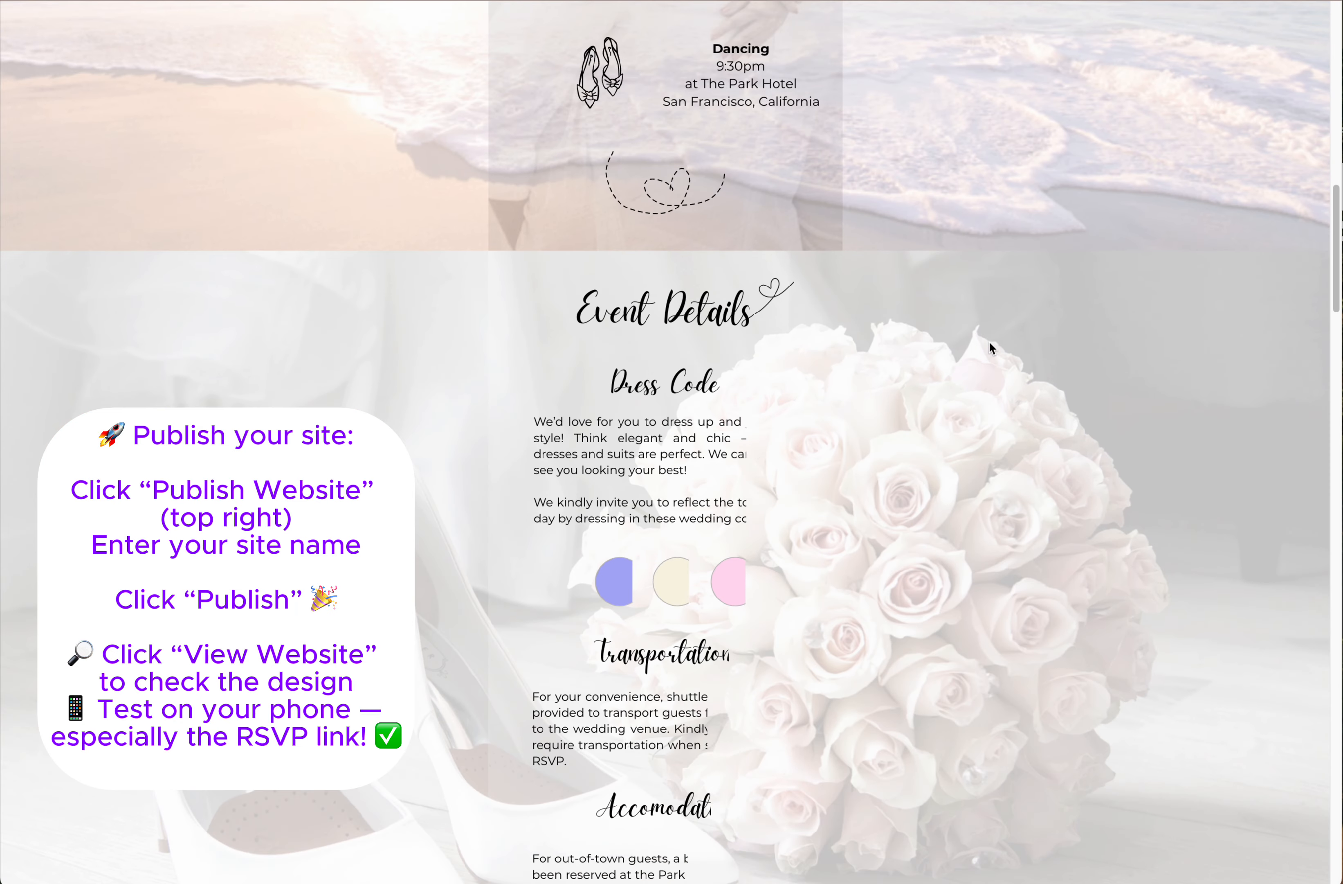
scroll(989, 343, down, 3)
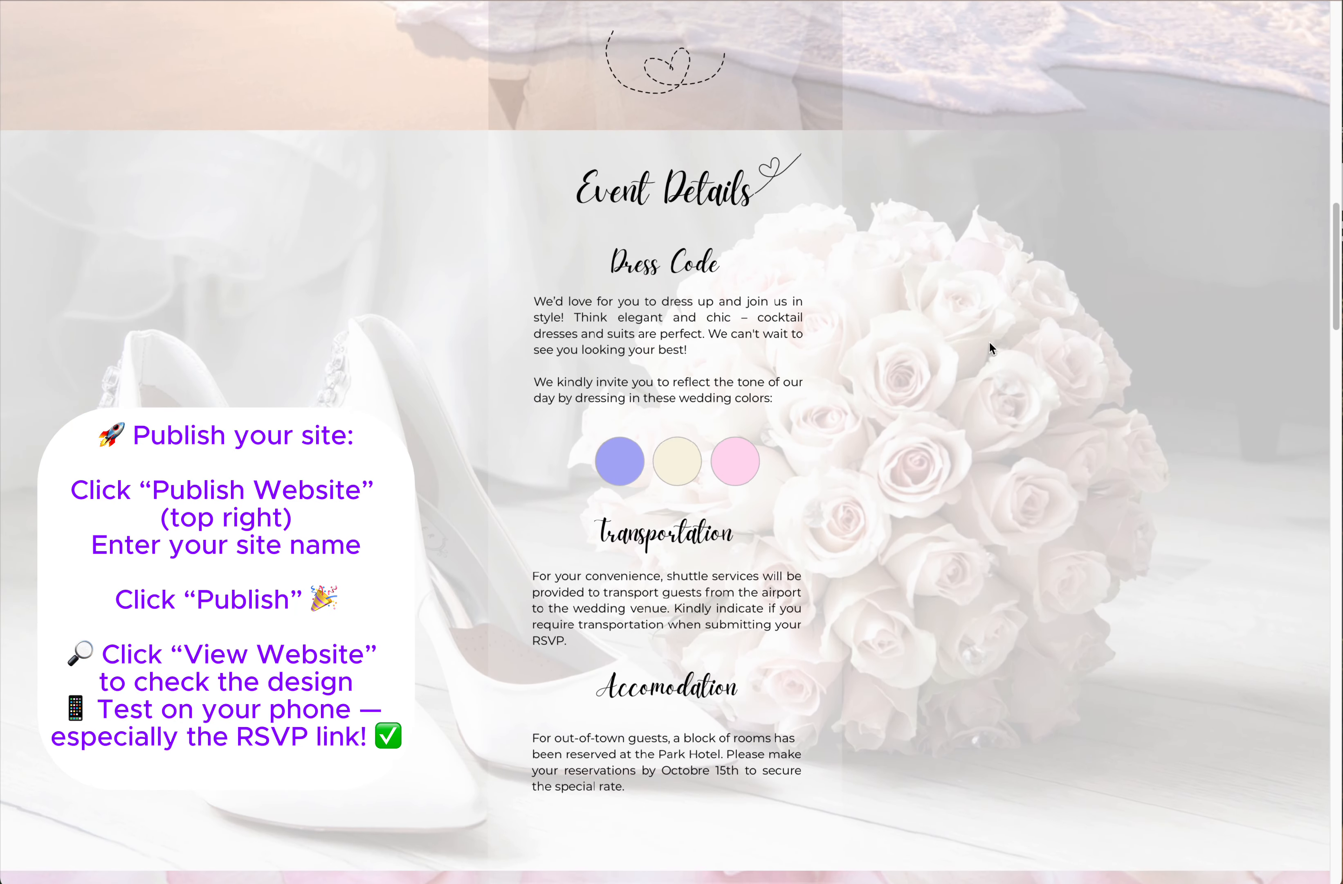
scroll(990, 343, down, 12)
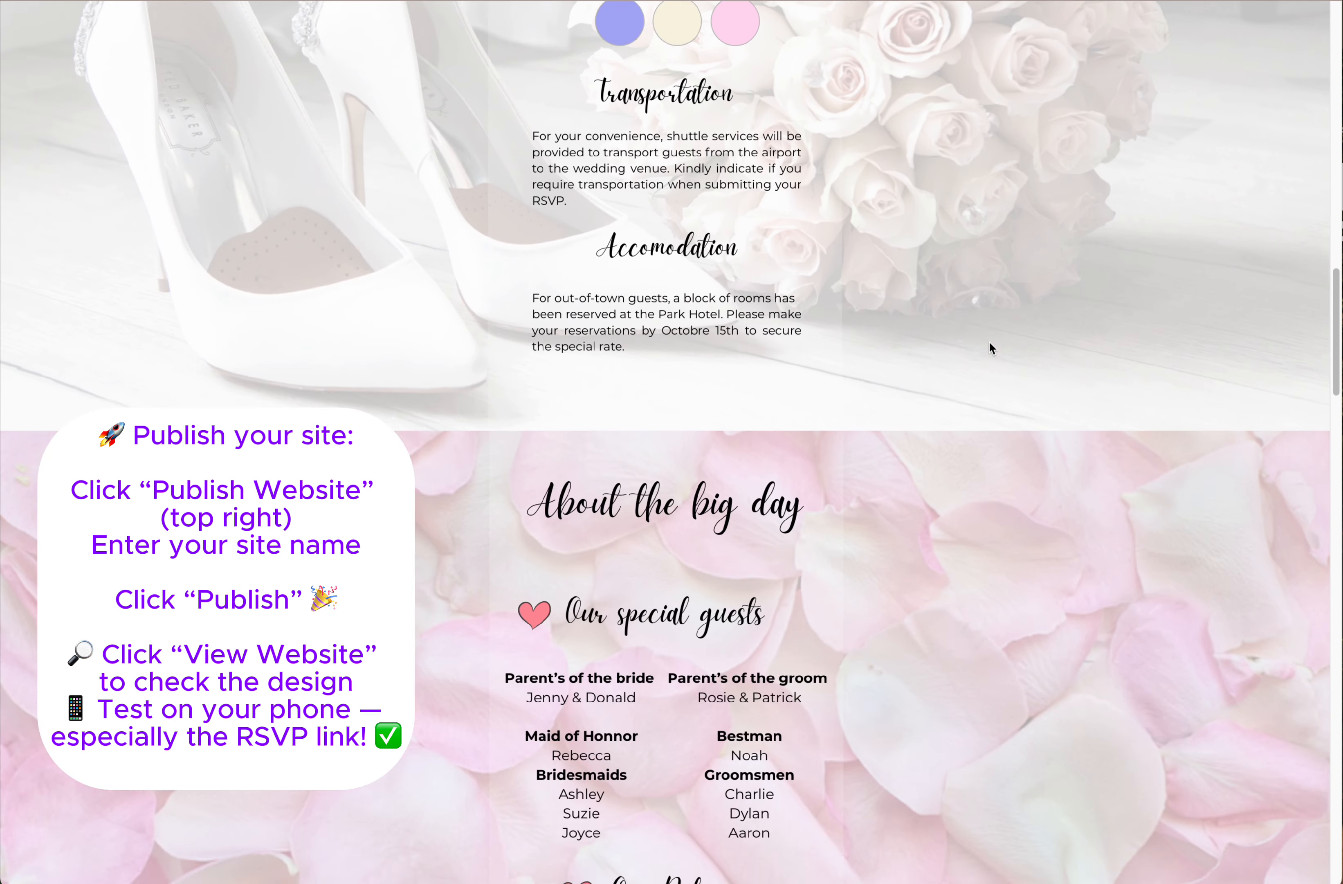
scroll(989, 343, down, 10)
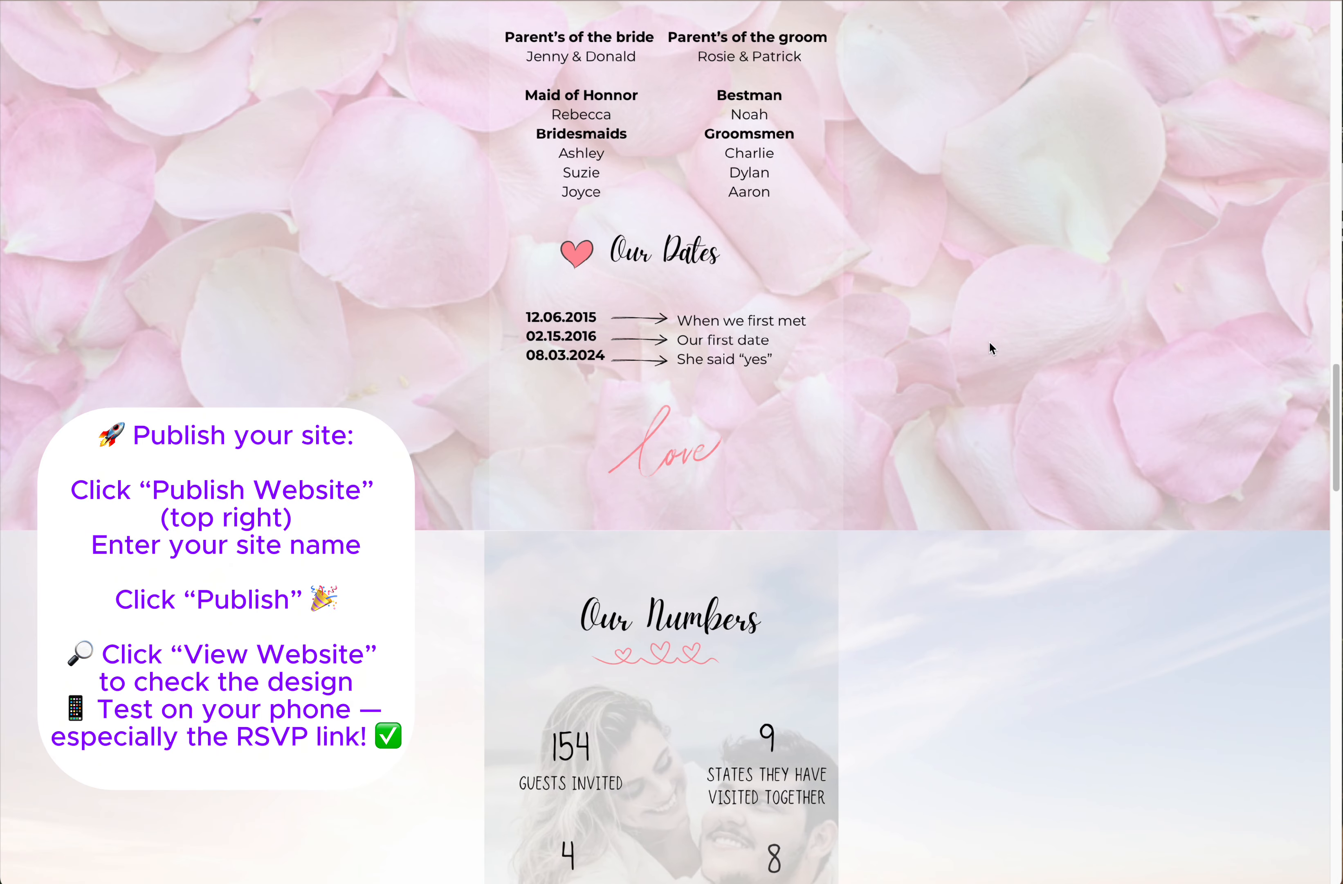
scroll(989, 343, down, 4)
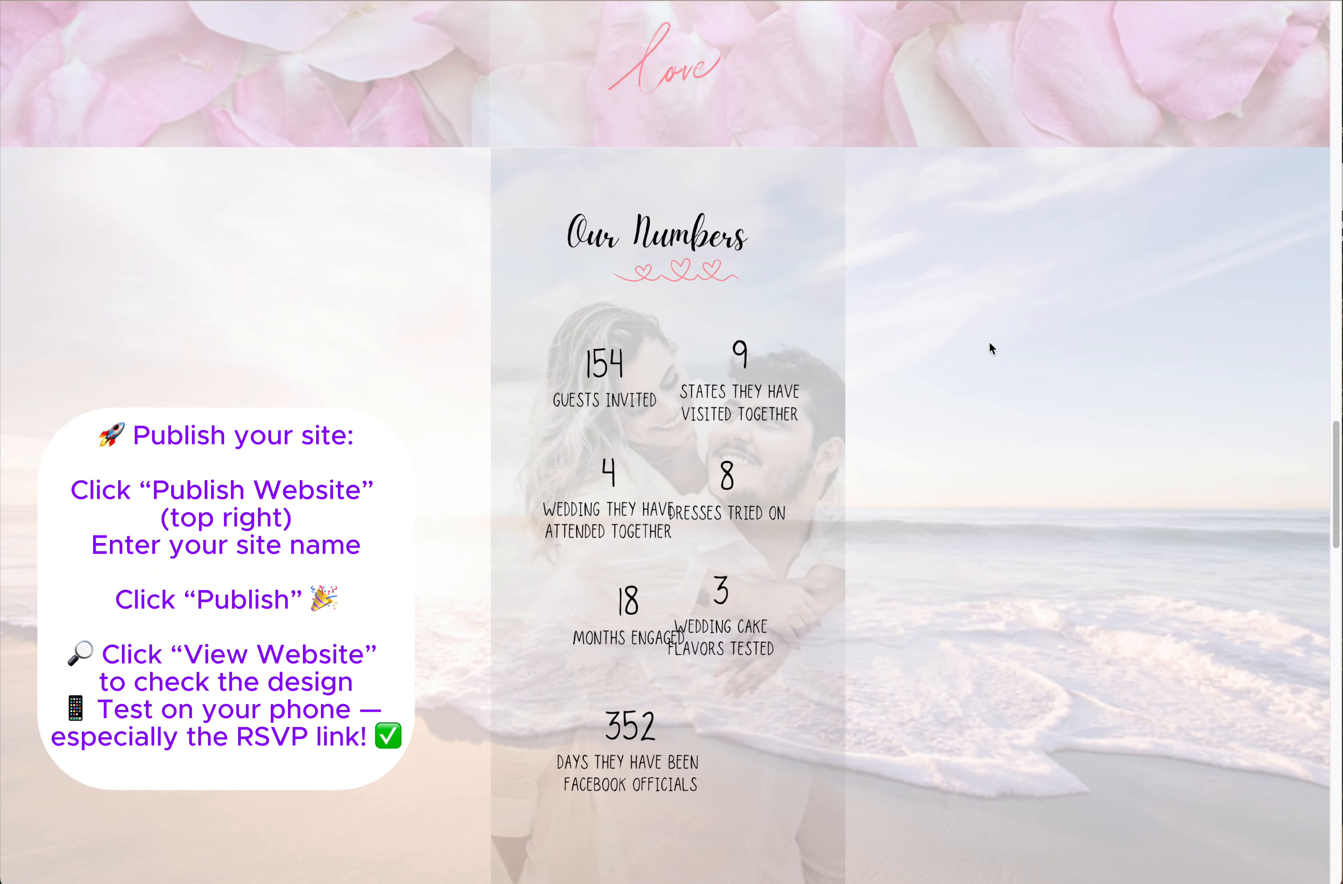
scroll(988, 341, down, 11)
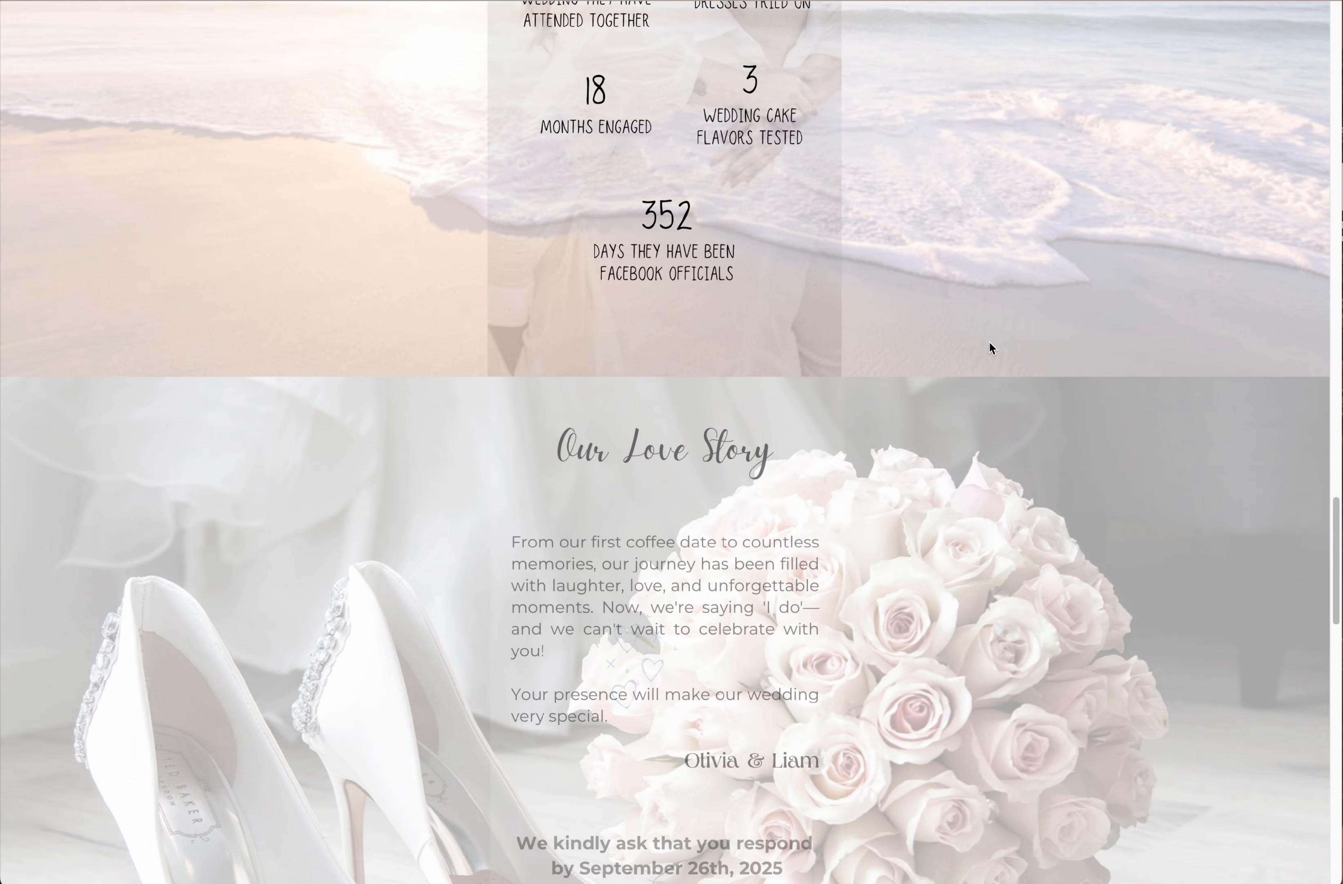
scroll(989, 342, down, 4)
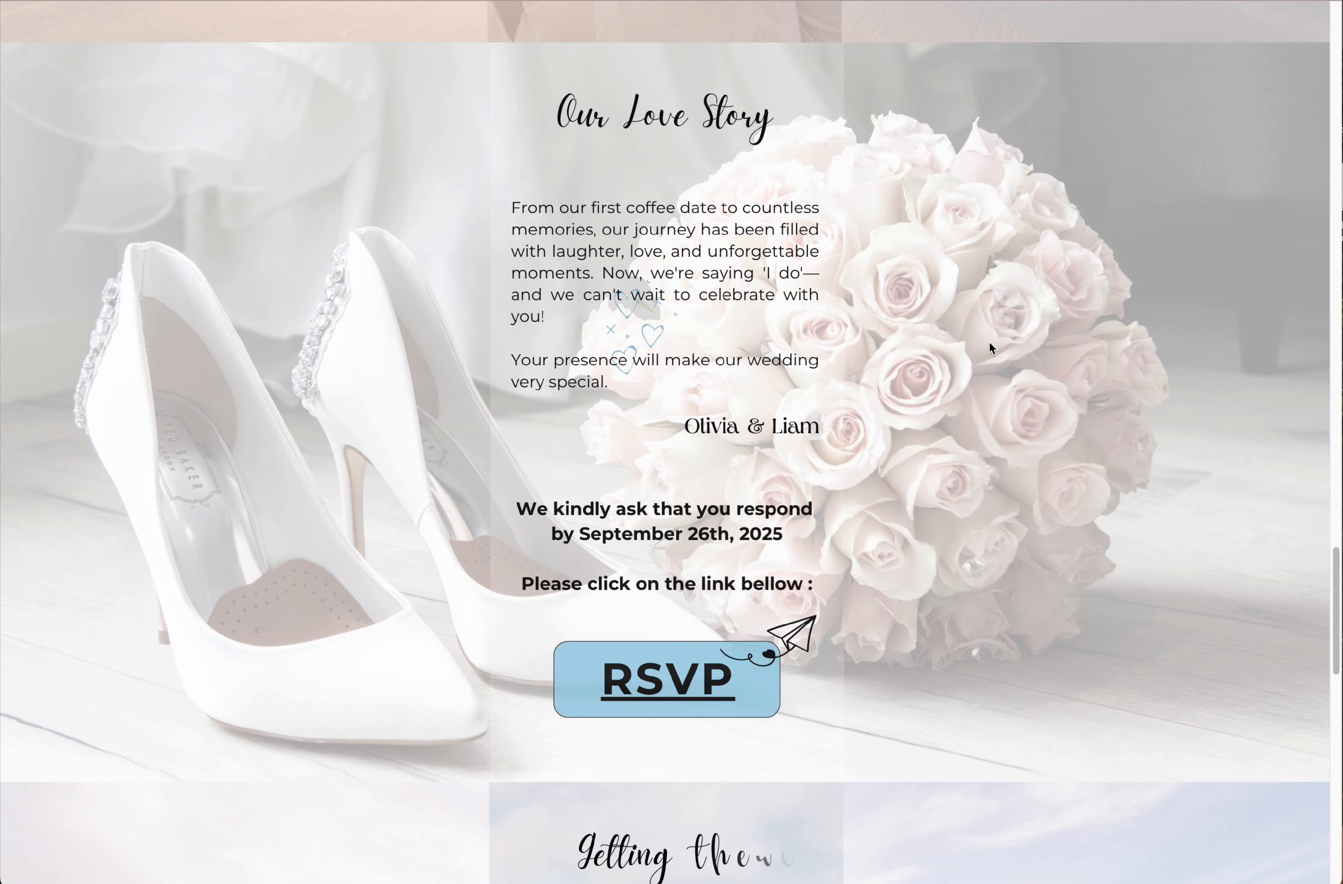
scroll(989, 341, down, 10)
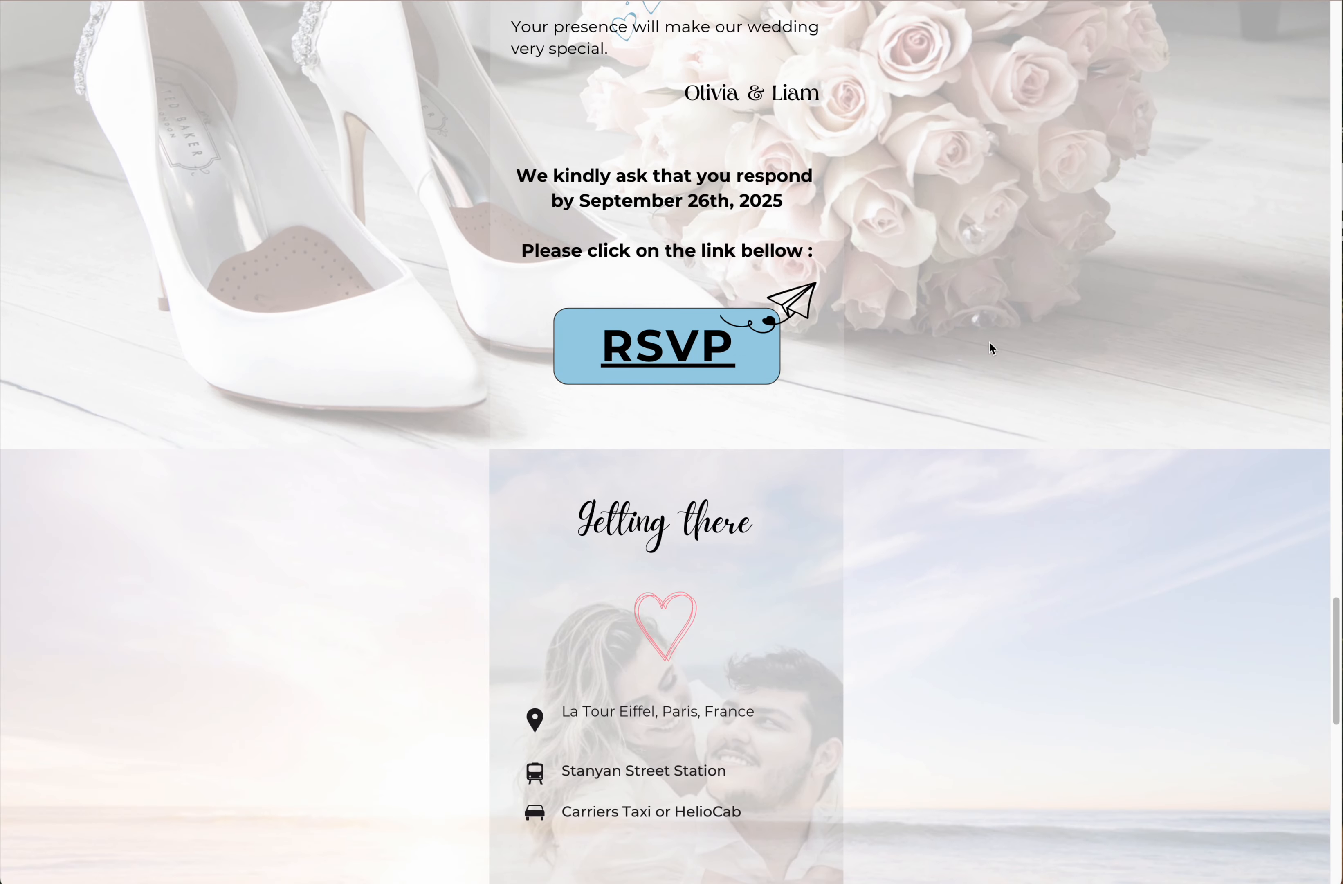
scroll(989, 343, down, 14)
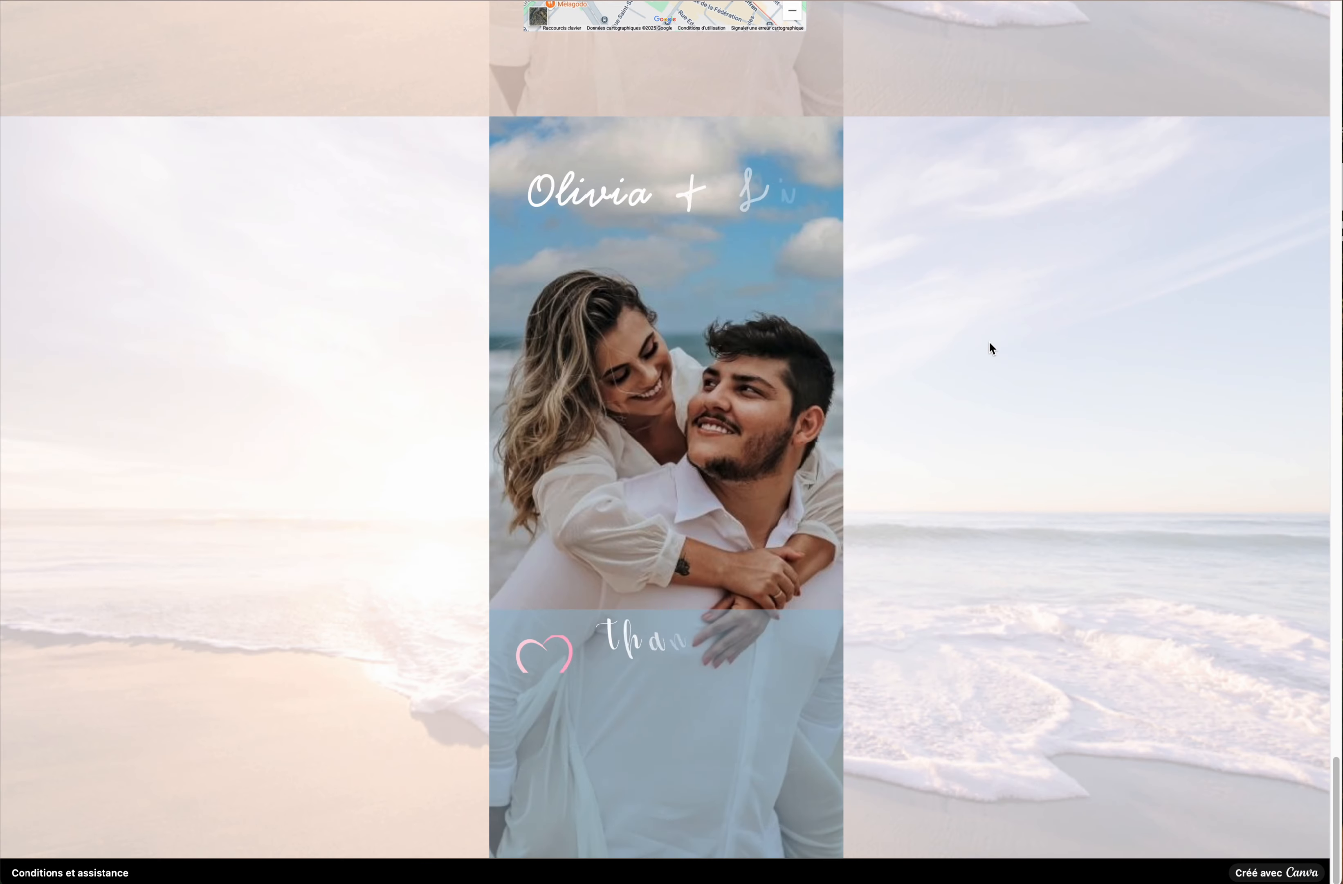
- Test the RSVP button on the live site's Our Love Story page and look through the linked Google Forms questions
scroll(989, 342, up, 19)
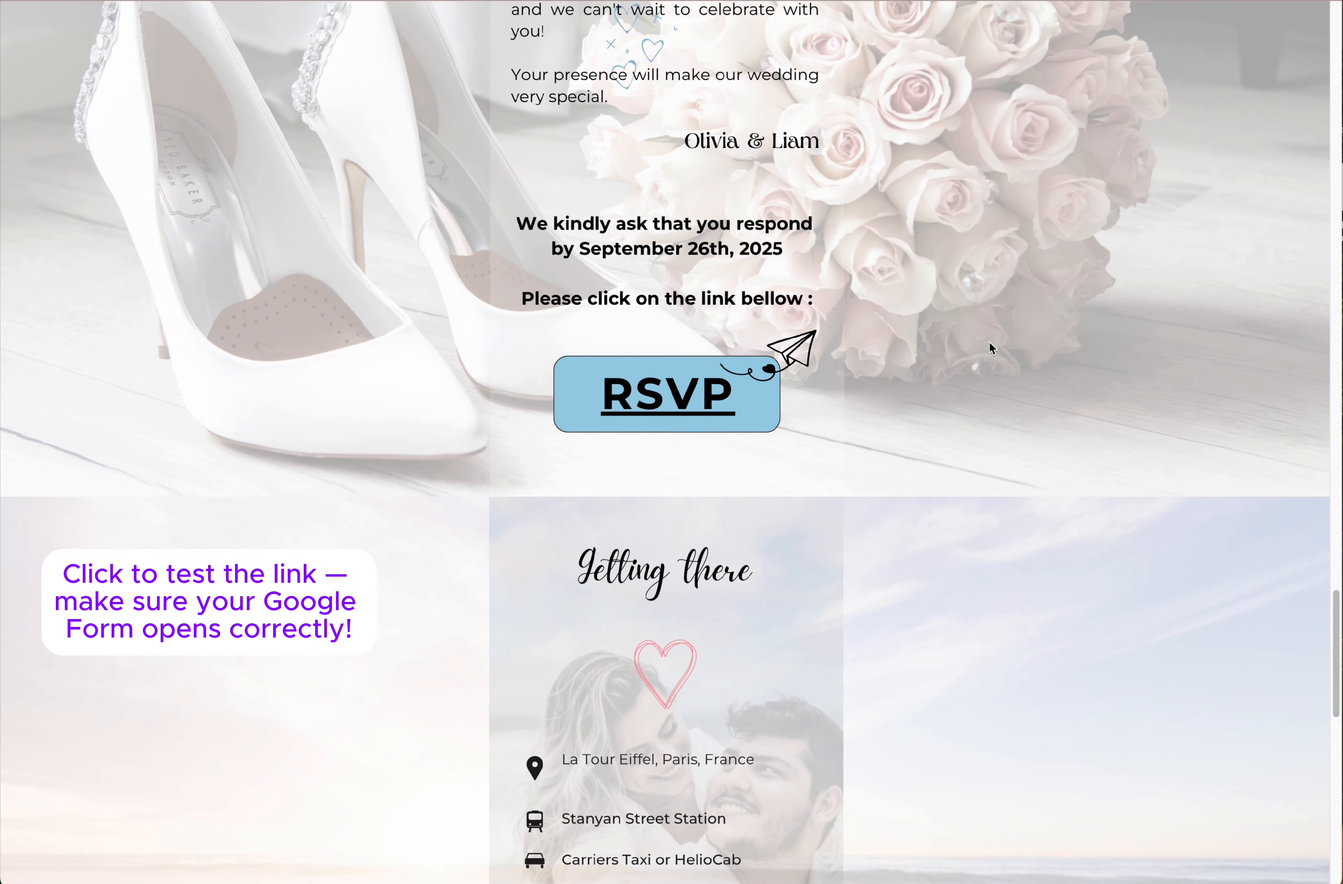
click(695, 400)
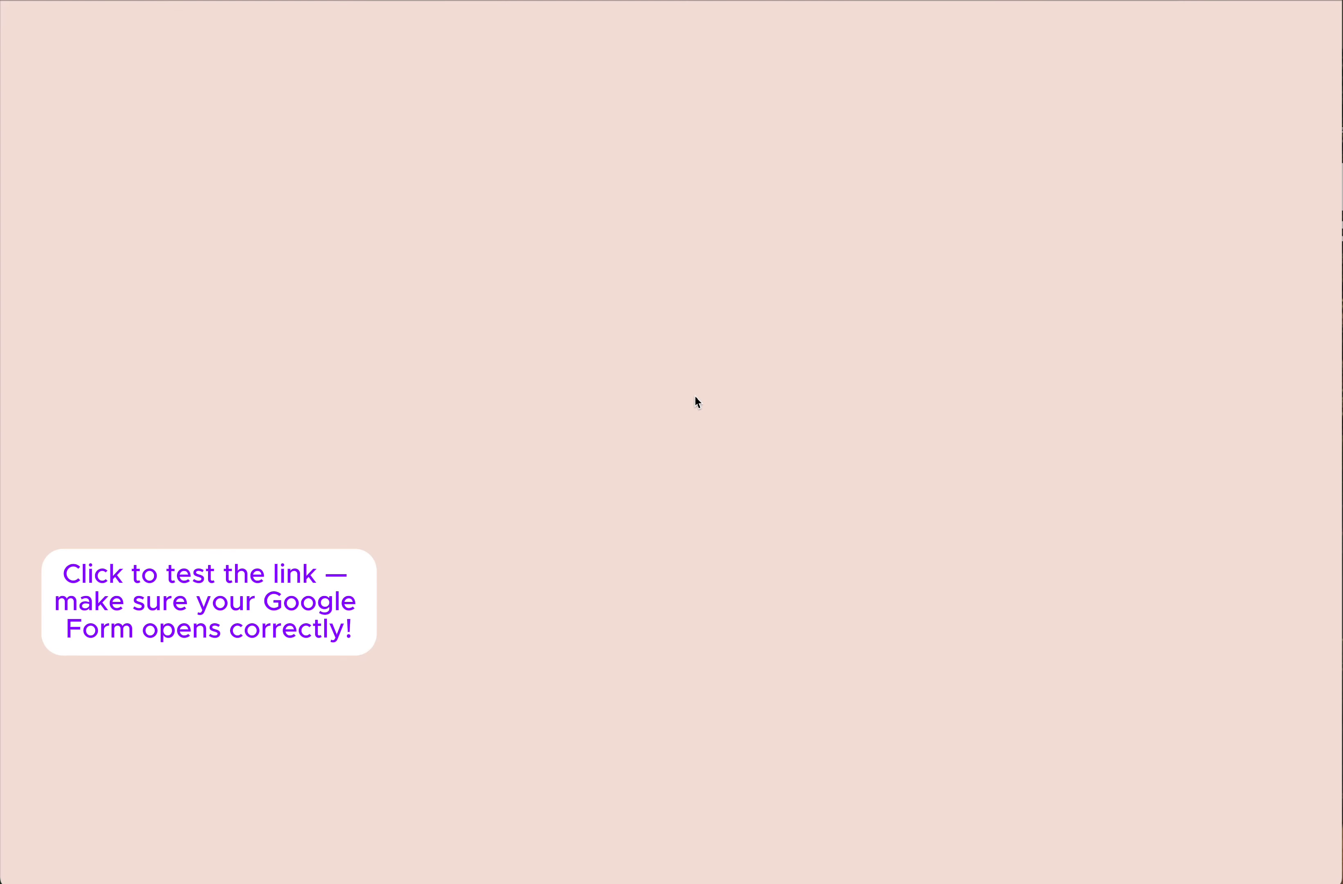
scroll(1000, 401, down, 10)
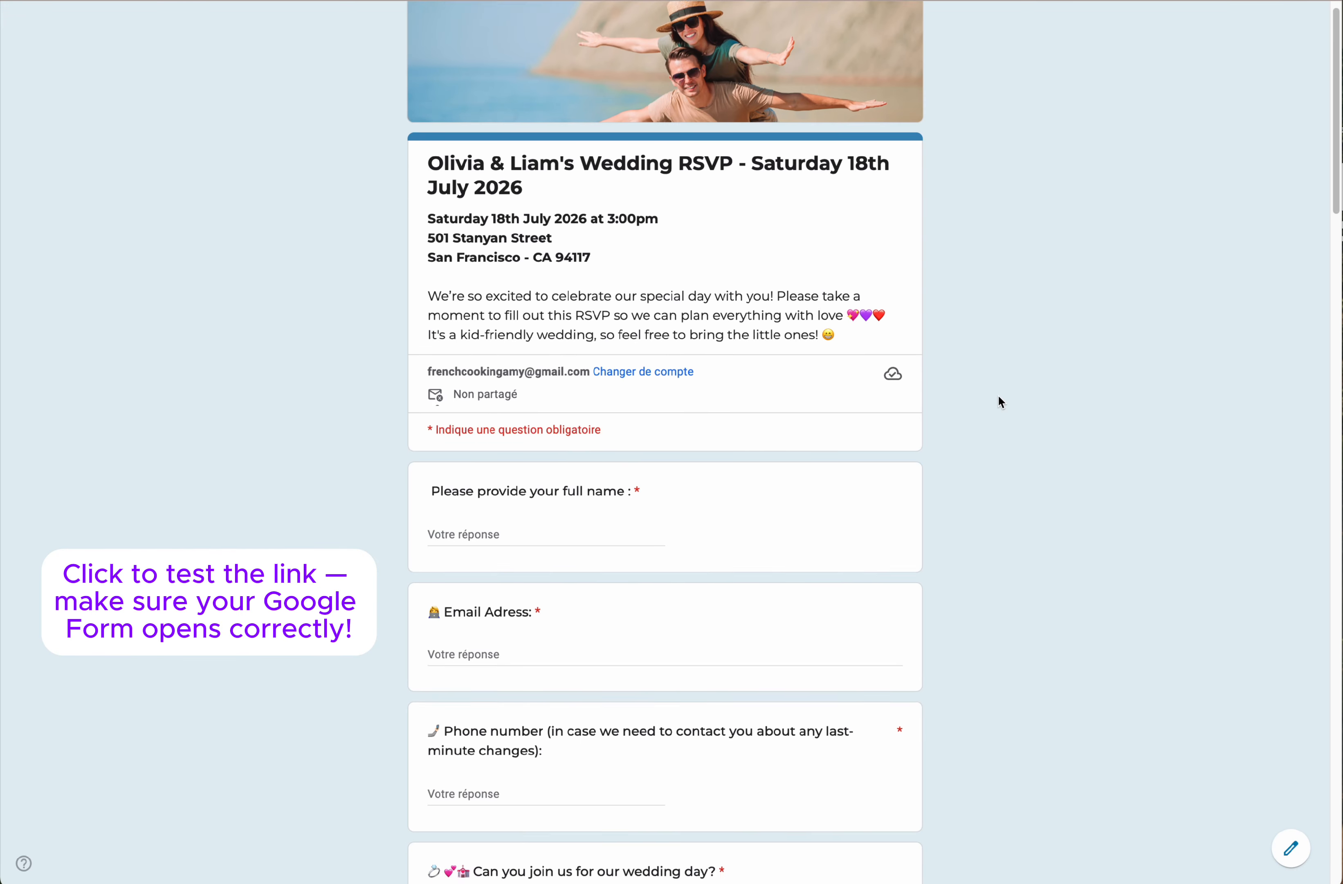
scroll(1000, 400, down, 10)
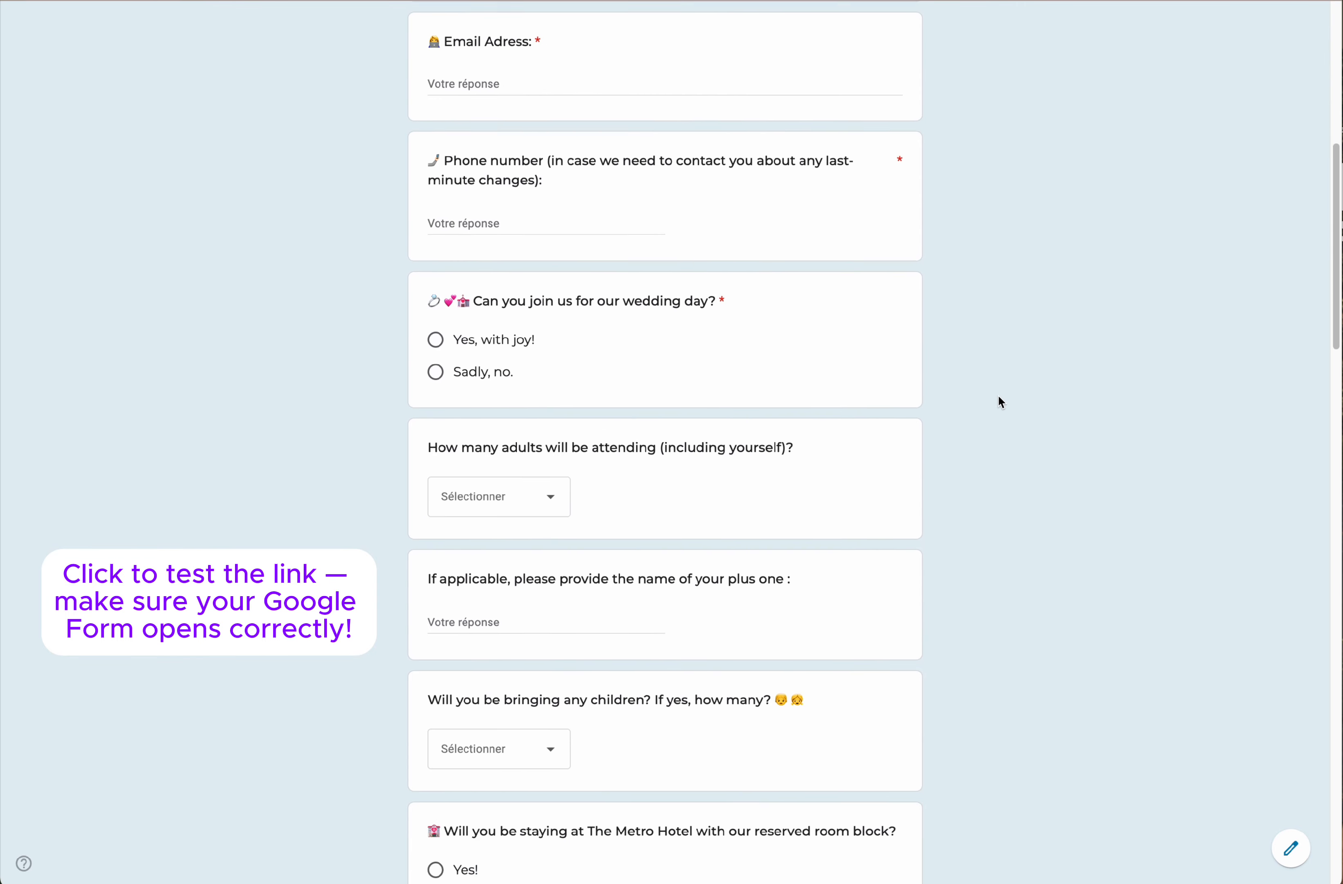
scroll(998, 397, down, 10)
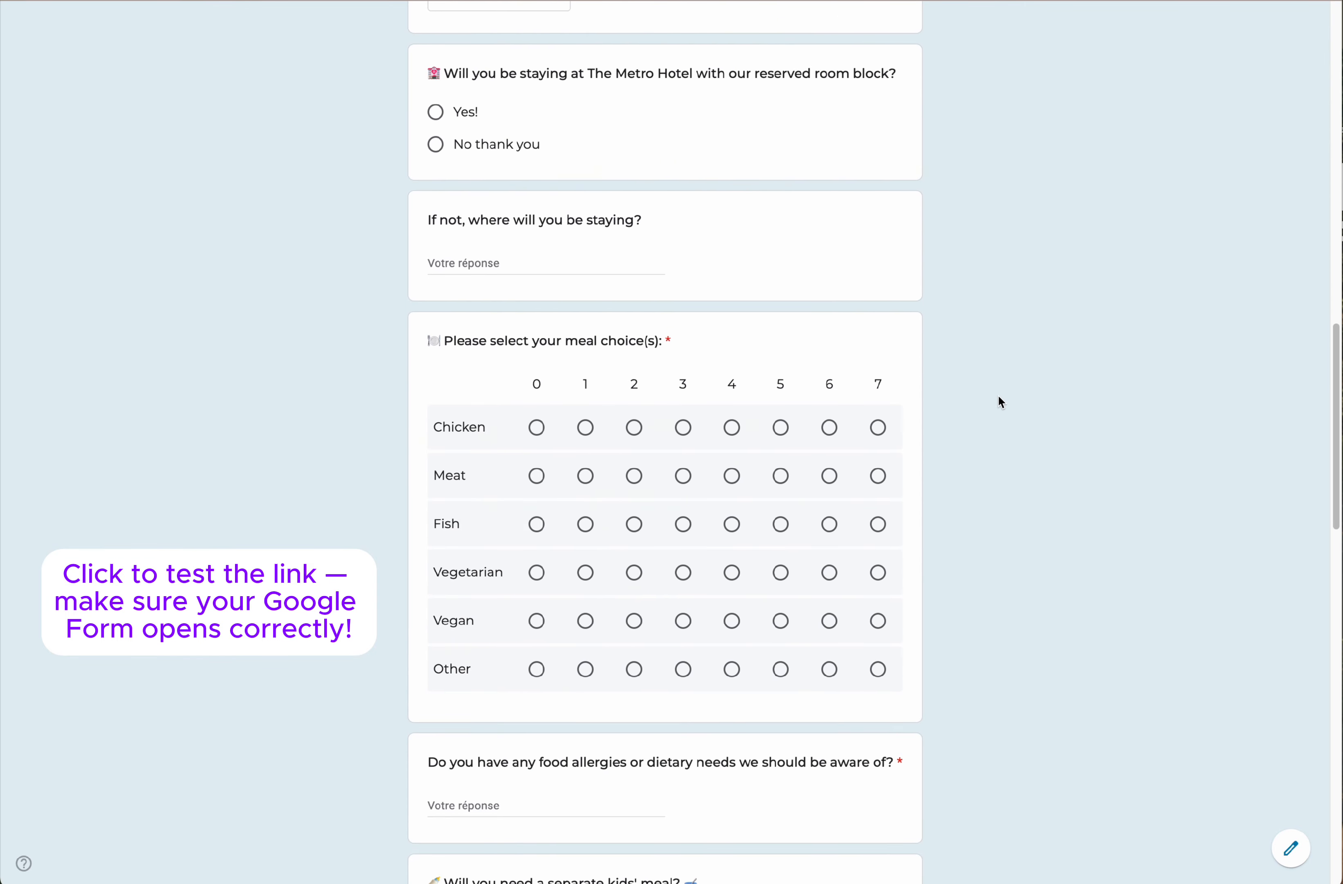
scroll(999, 400, down, 19)
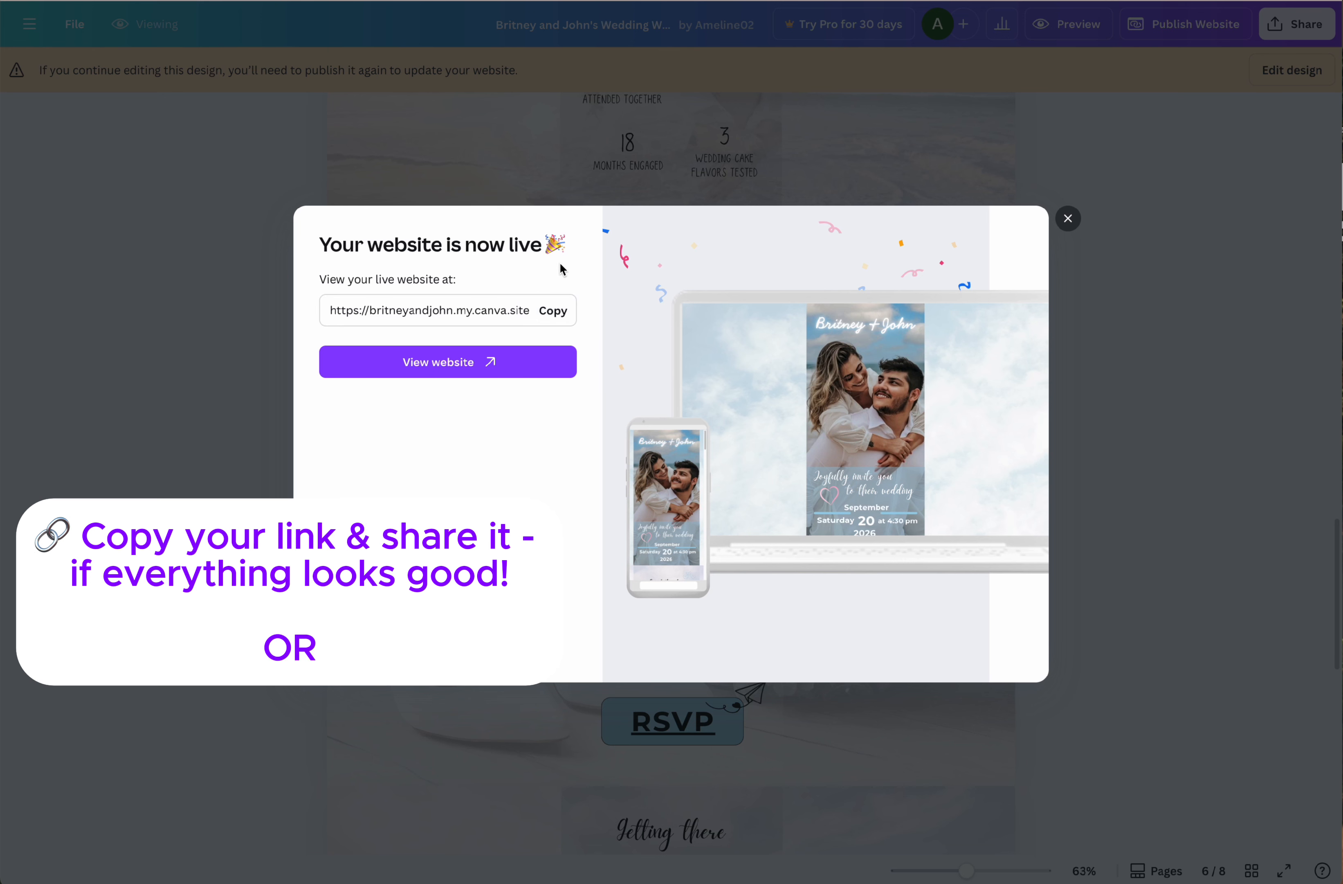
- Back in Canva, copy the live website's link and reopen the published design for editing
click(564, 311)
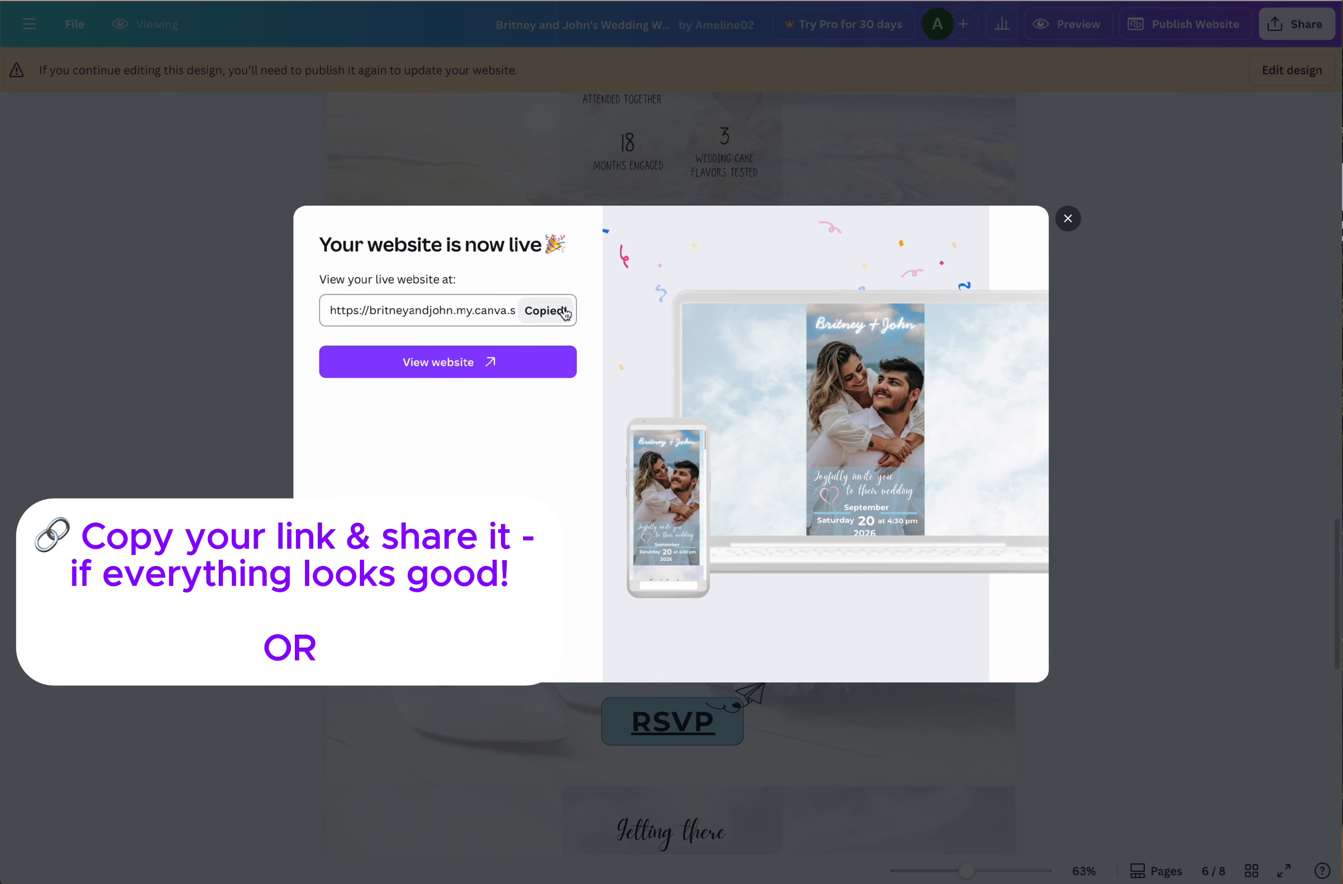
click(1066, 220)
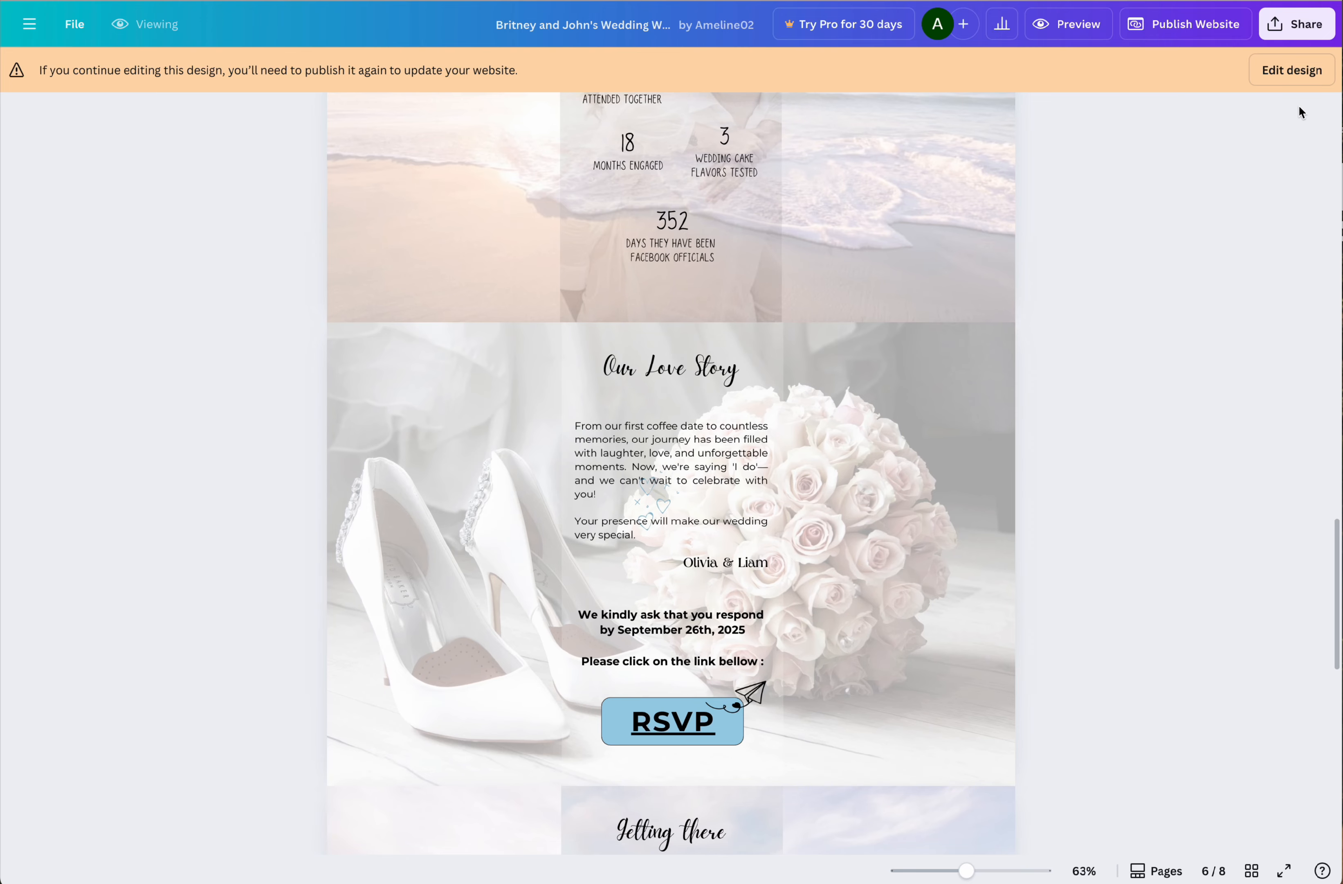
click(1305, 75)
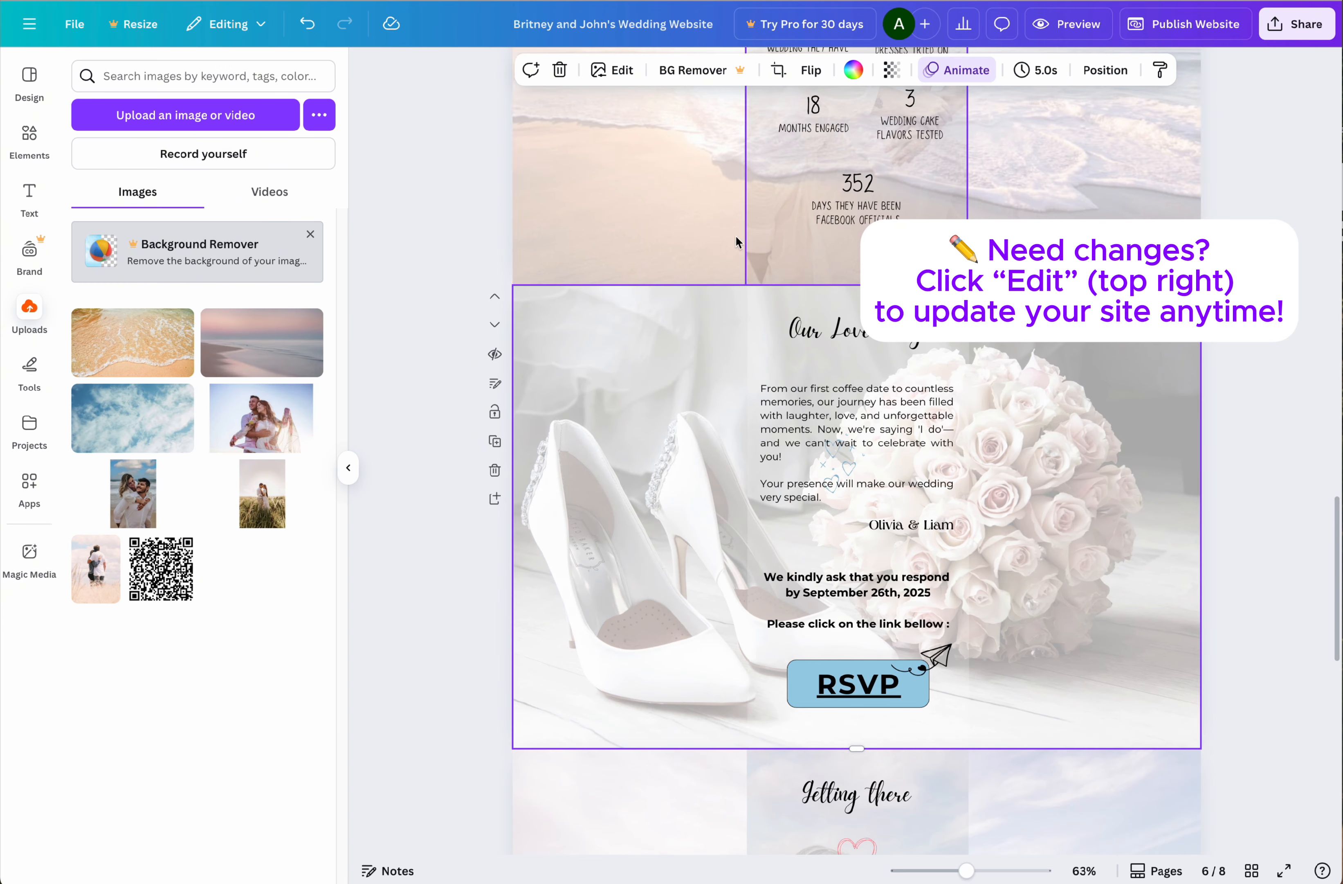
- Change the Ceremony time on the Event Timeline page to 2:00pm, with the hour in regular weight instead of bold
scroll(718, 259, up, 20)
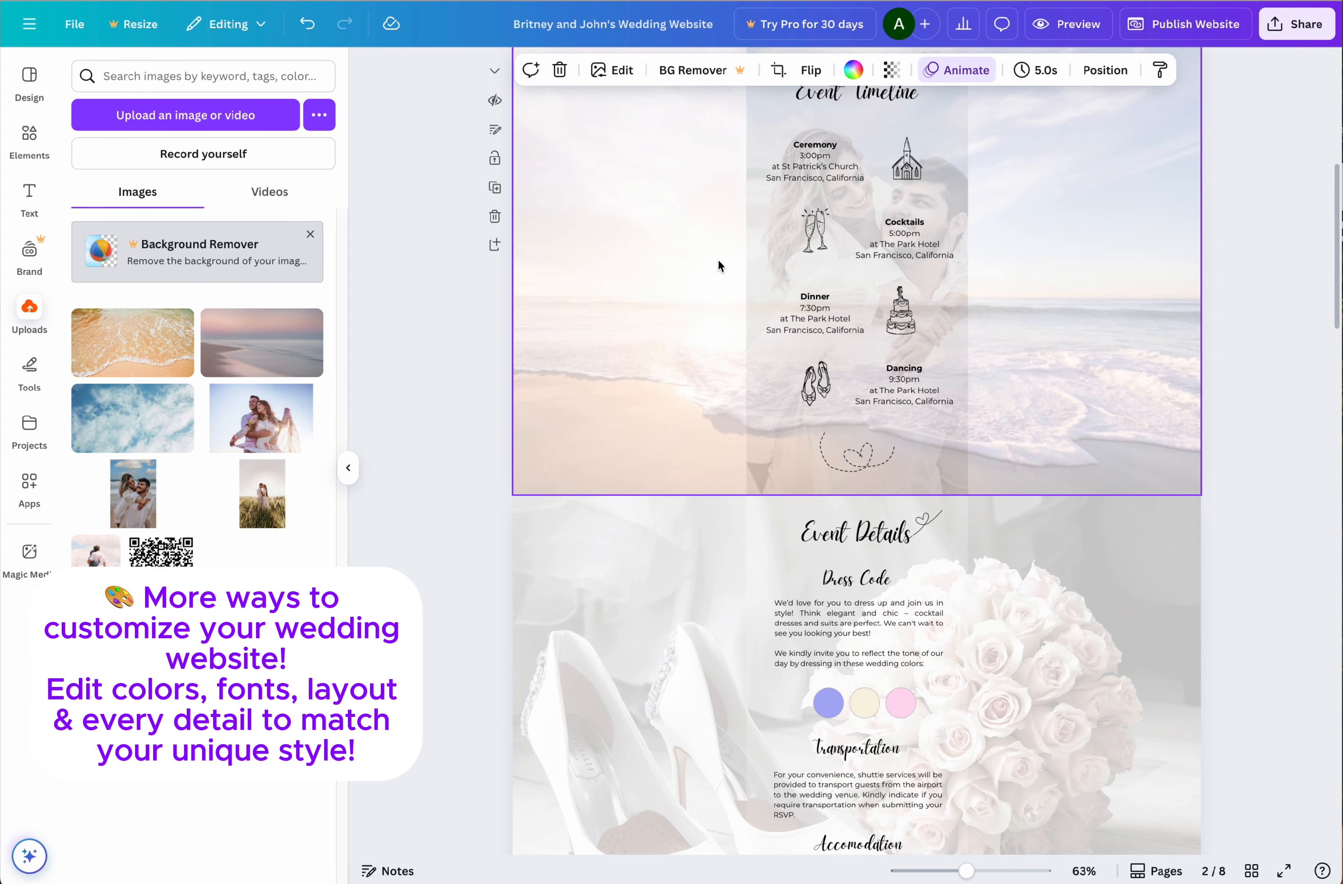
click(814, 163)
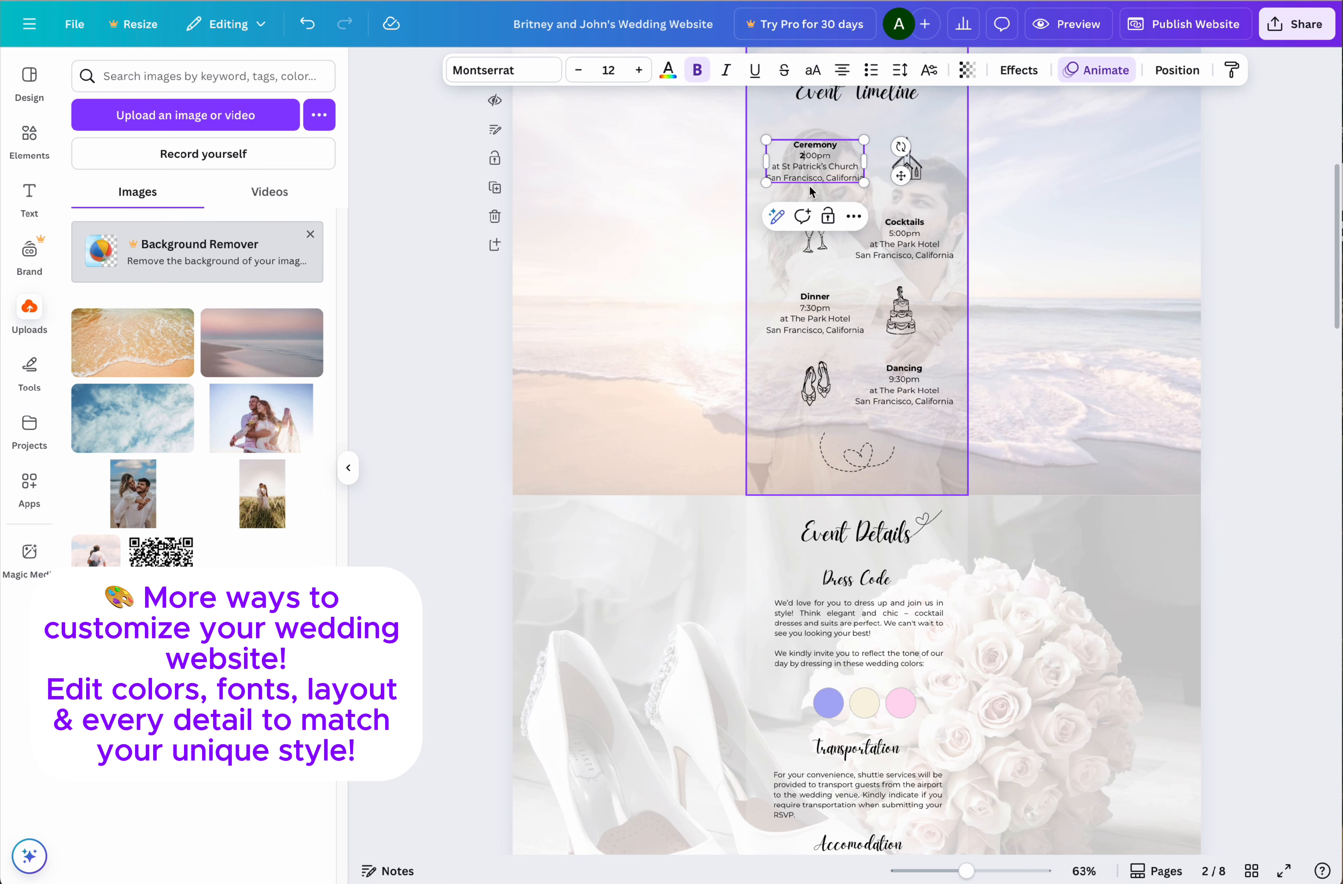
double_click(800, 155)
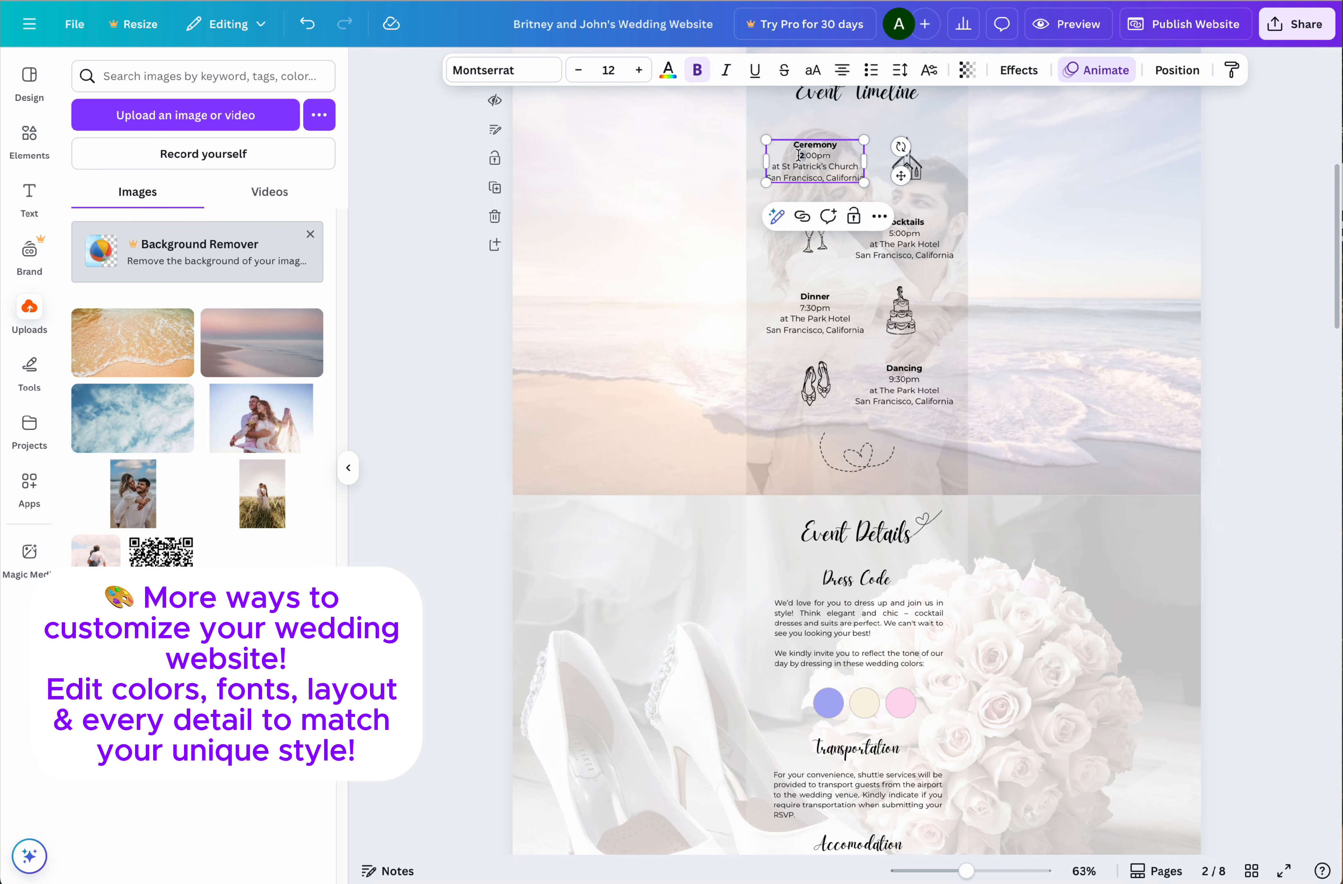
click(703, 75)
click(697, 70)
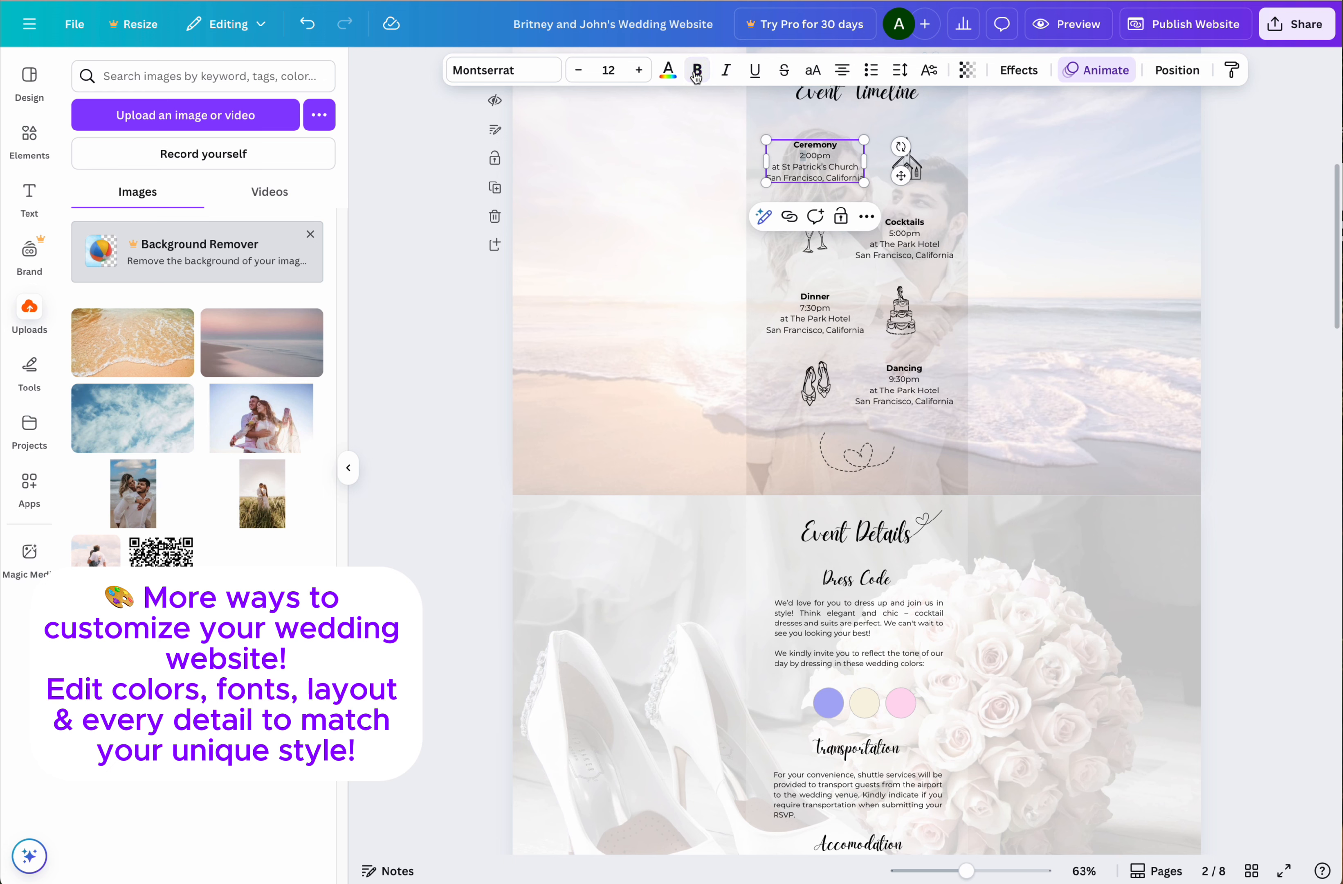
- Set the Cocktails time on the Event Timeline page to 6:00pm and remove the bold from its hour
click(904, 247)
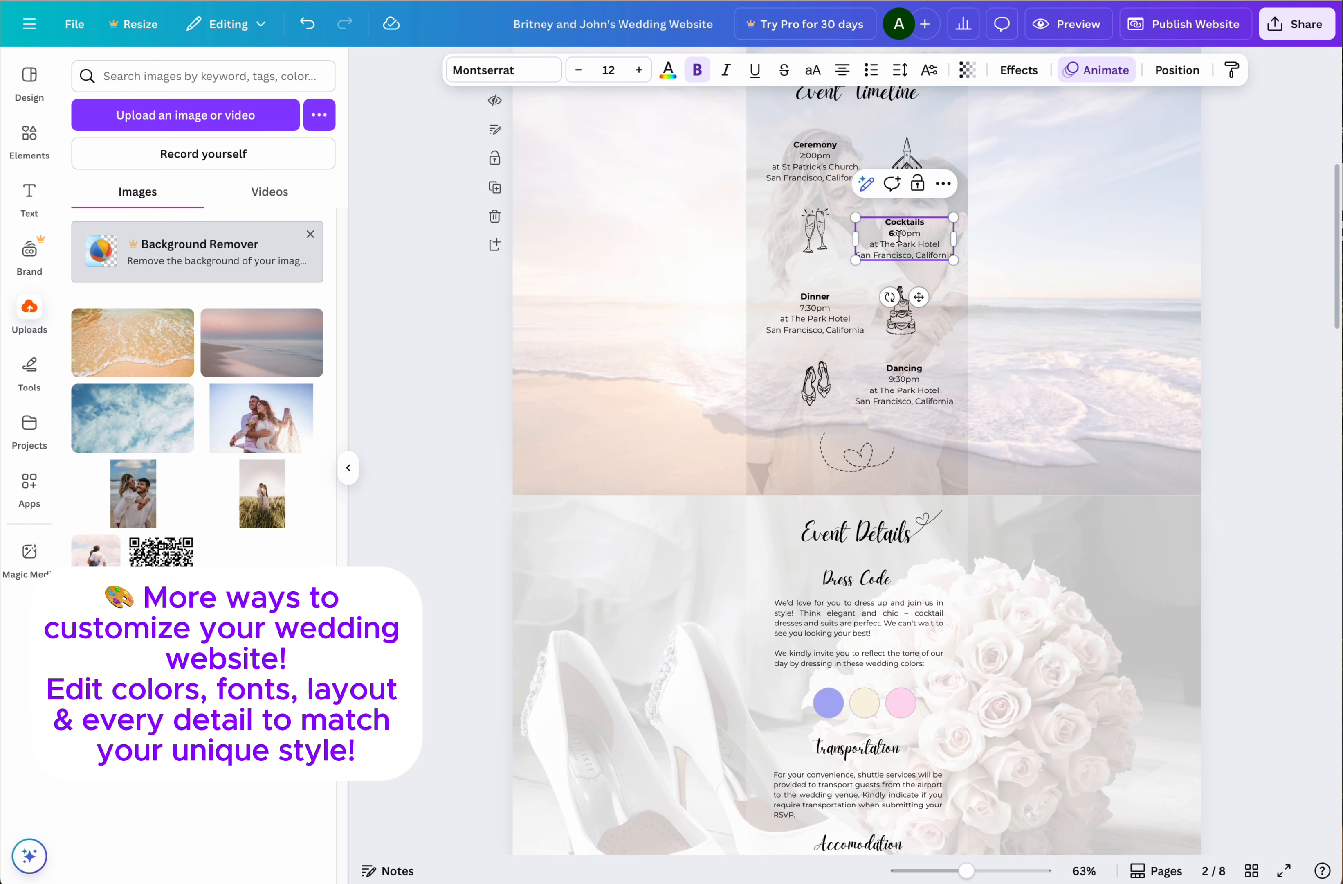
drag(881, 234, 896, 234)
click(700, 75)
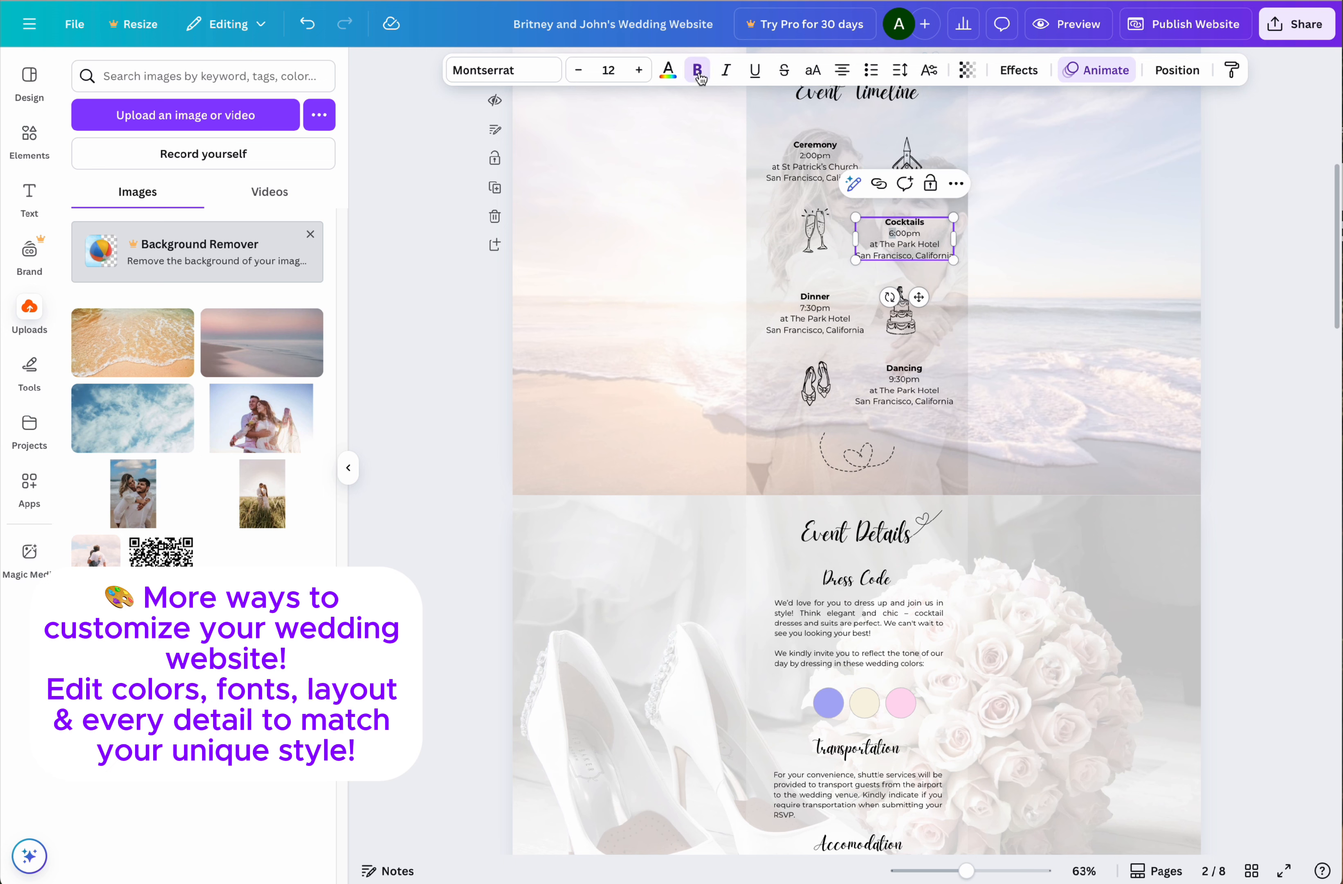
- Replace the Dancing heading on the Event Timeline page with "Party"
click(933, 374)
click(933, 373)
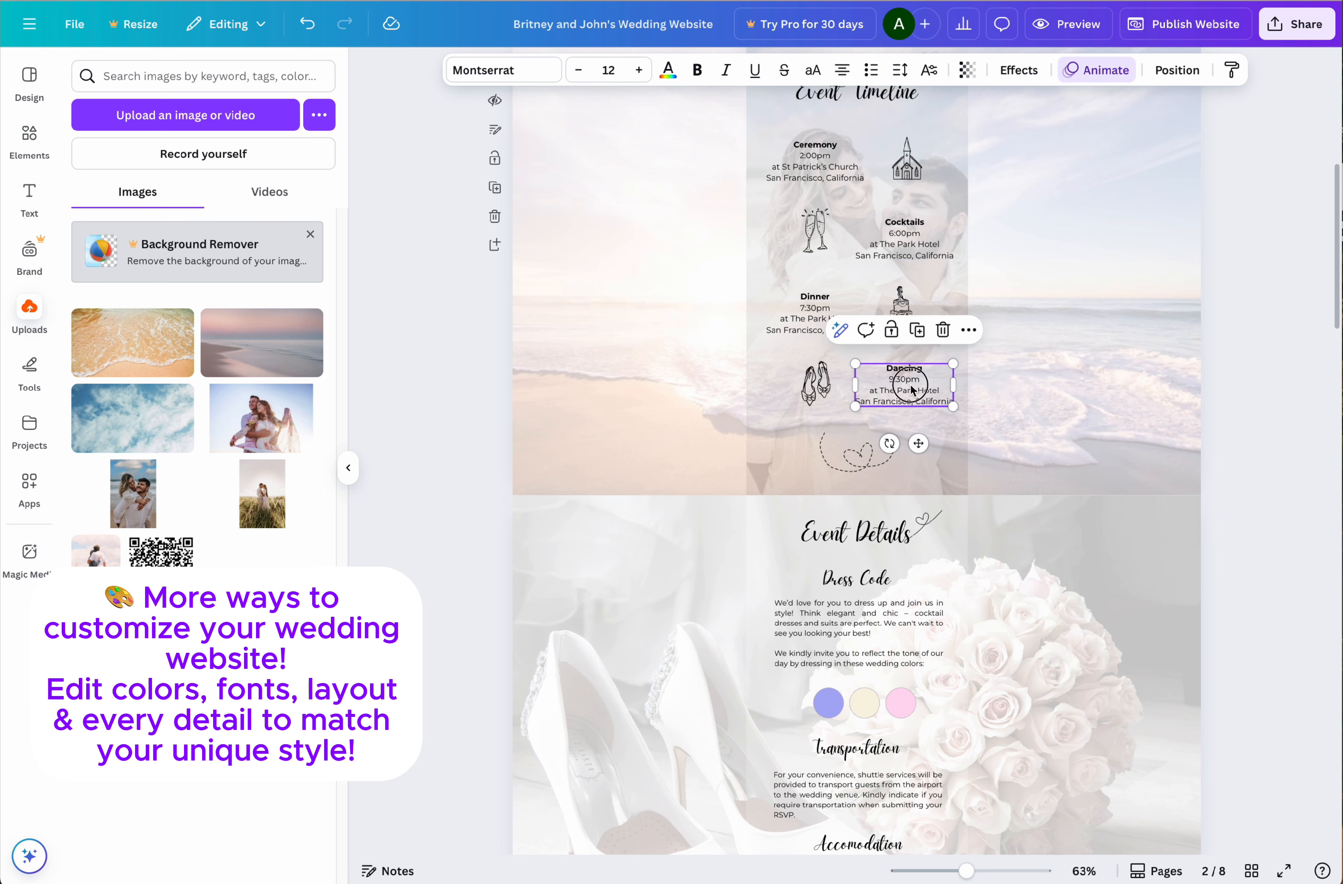
text(Party)
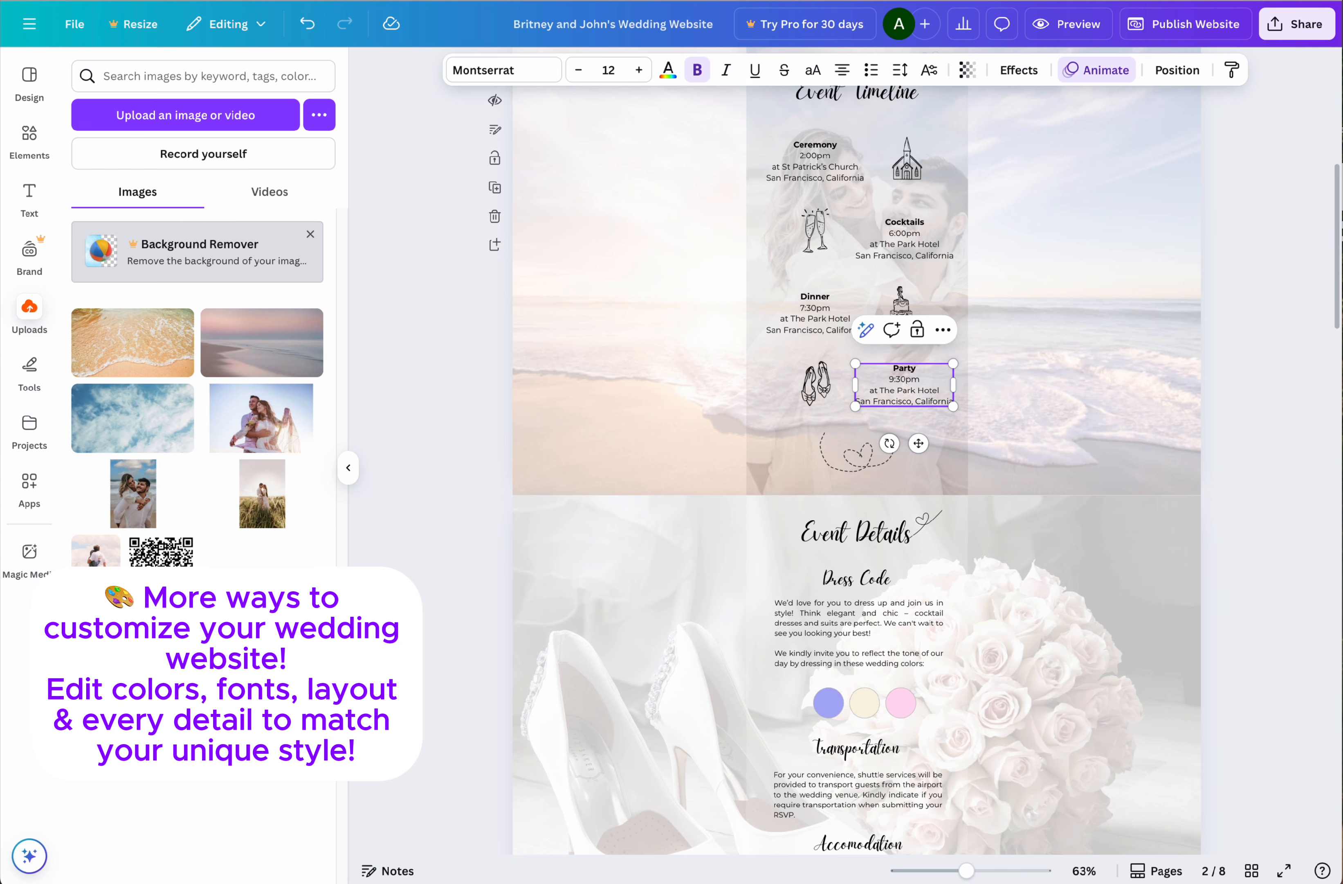
- Recolor the first Dress Code color circle on the Event Details page with the light blue document color
scroll(903, 390, down, 6)
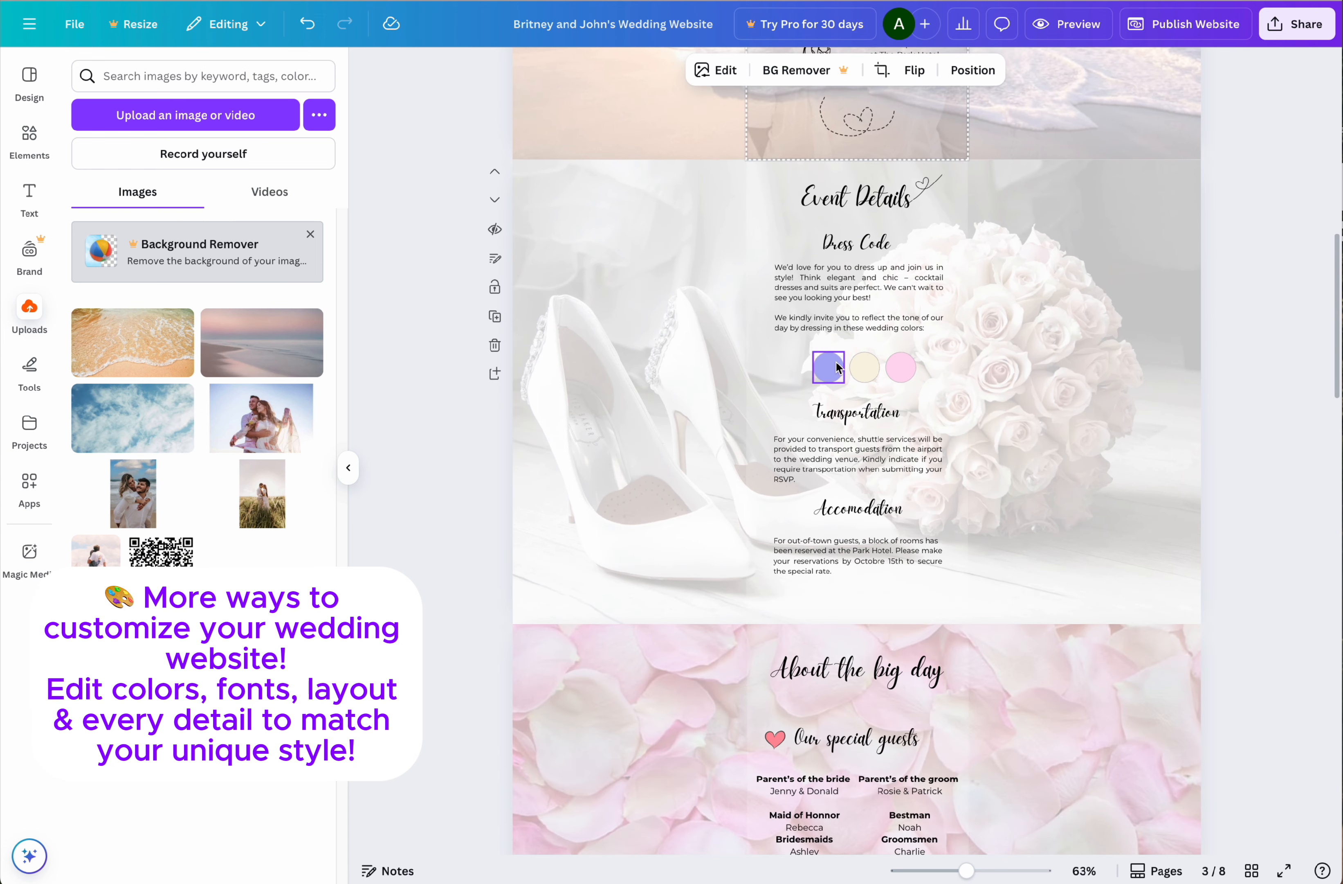
click(837, 368)
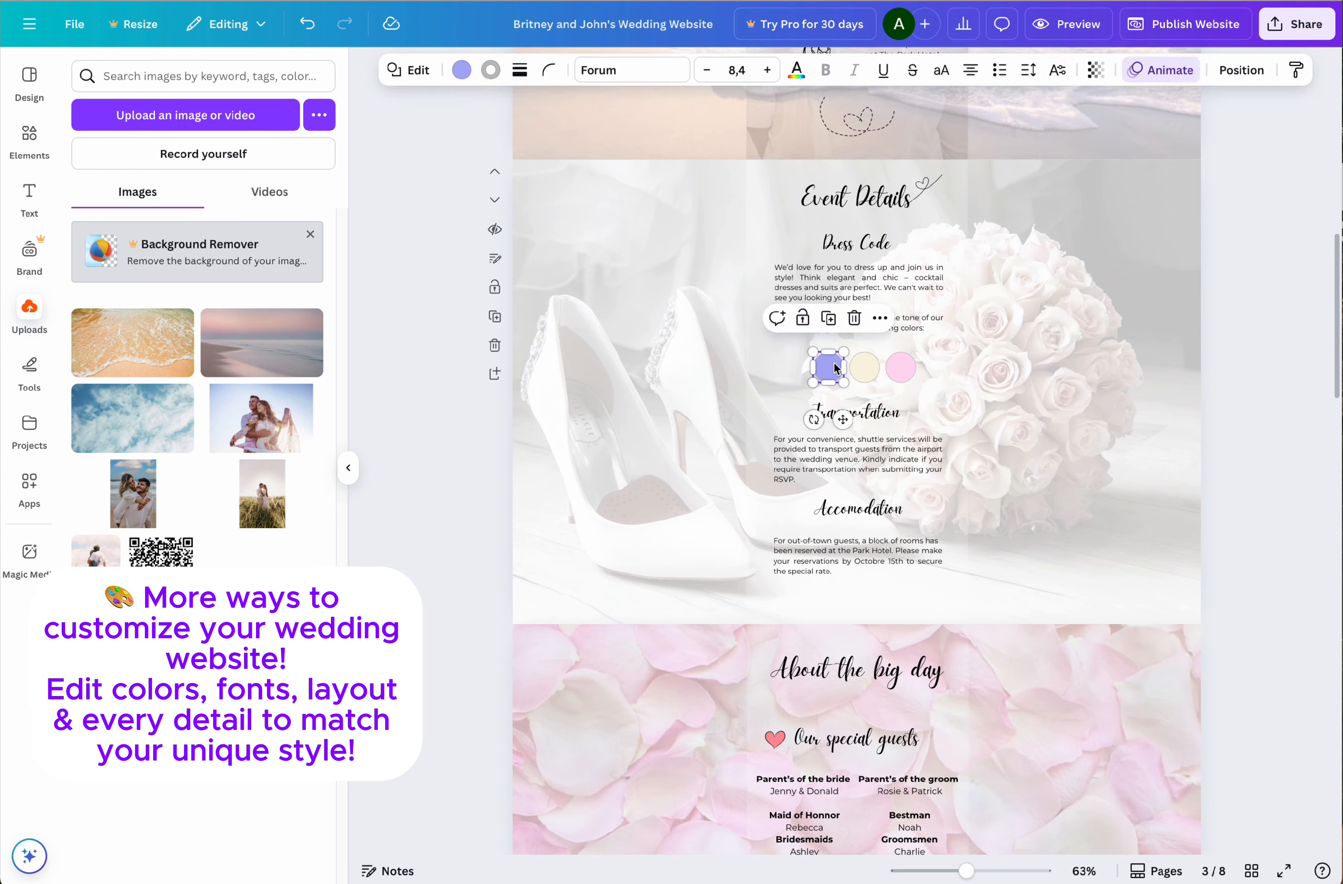
click(461, 70)
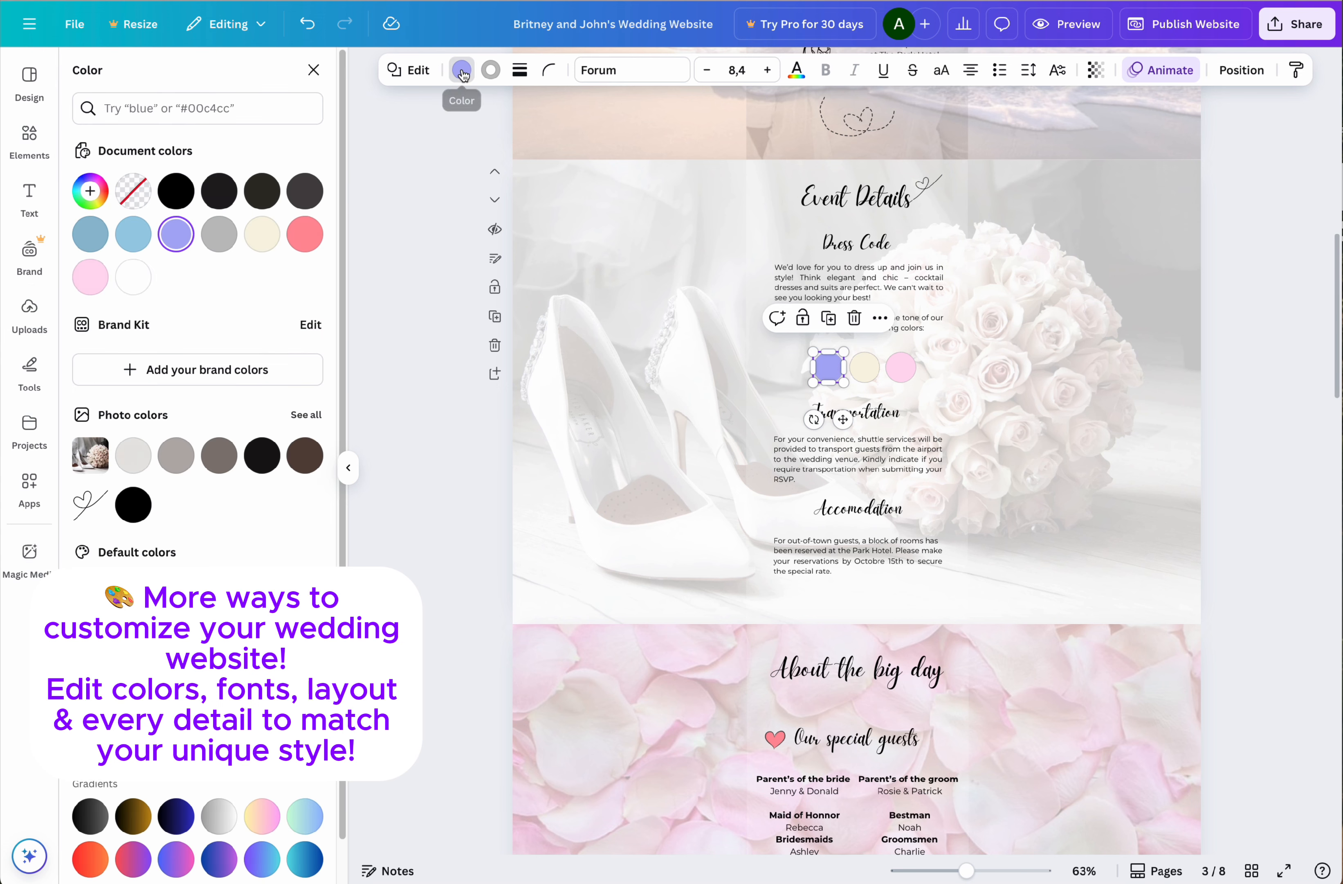
click(263, 235)
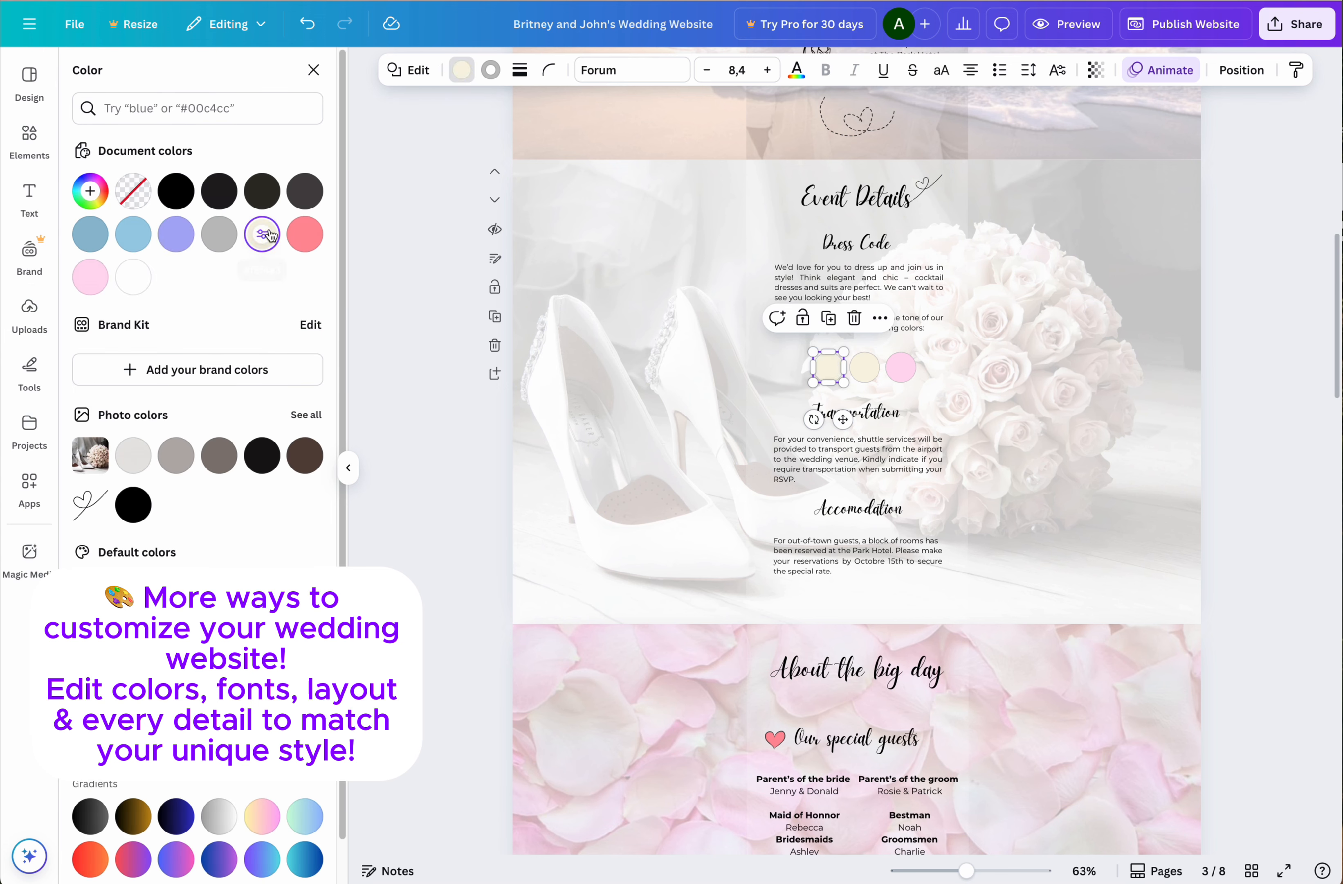
click(309, 233)
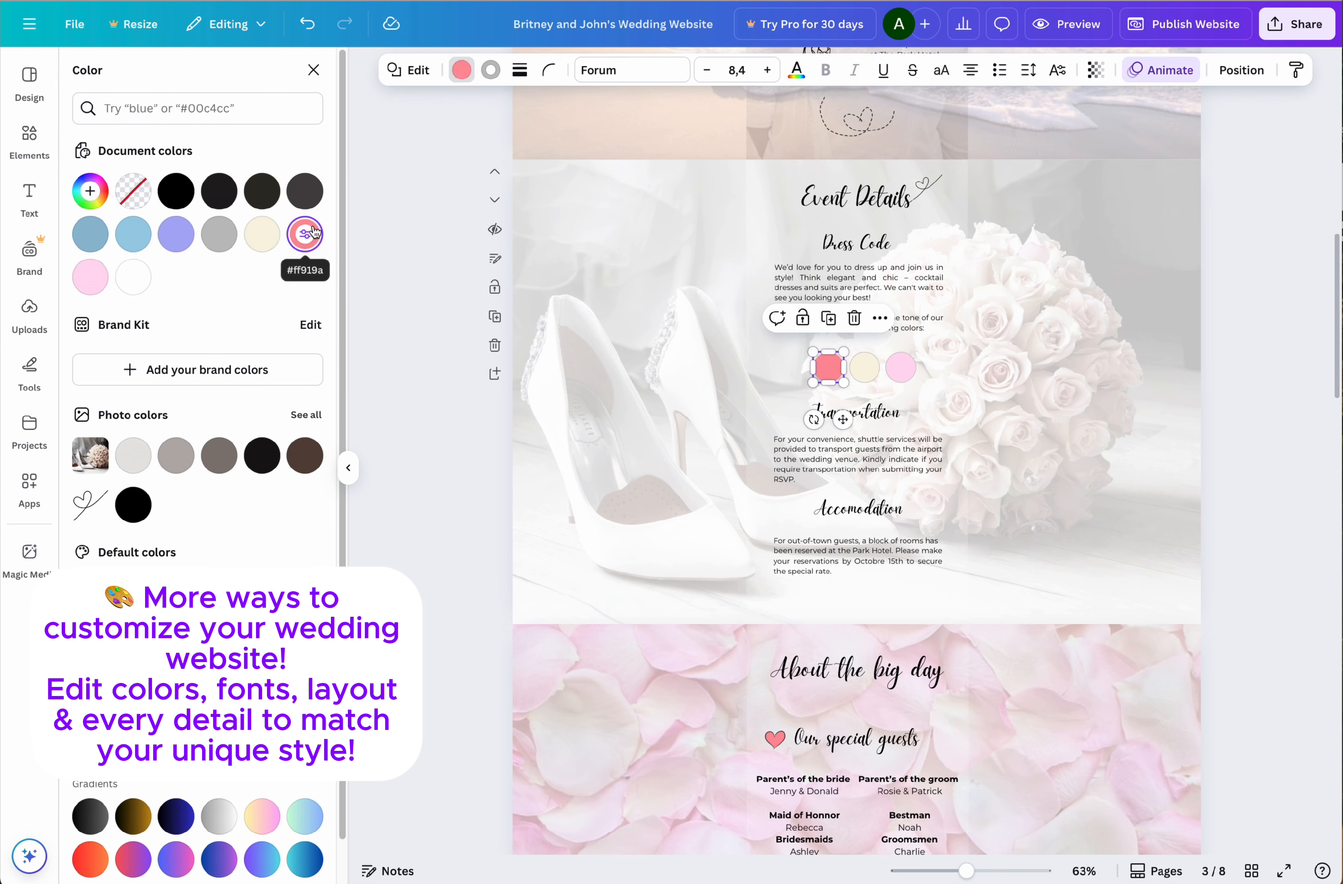
click(219, 191)
click(127, 238)
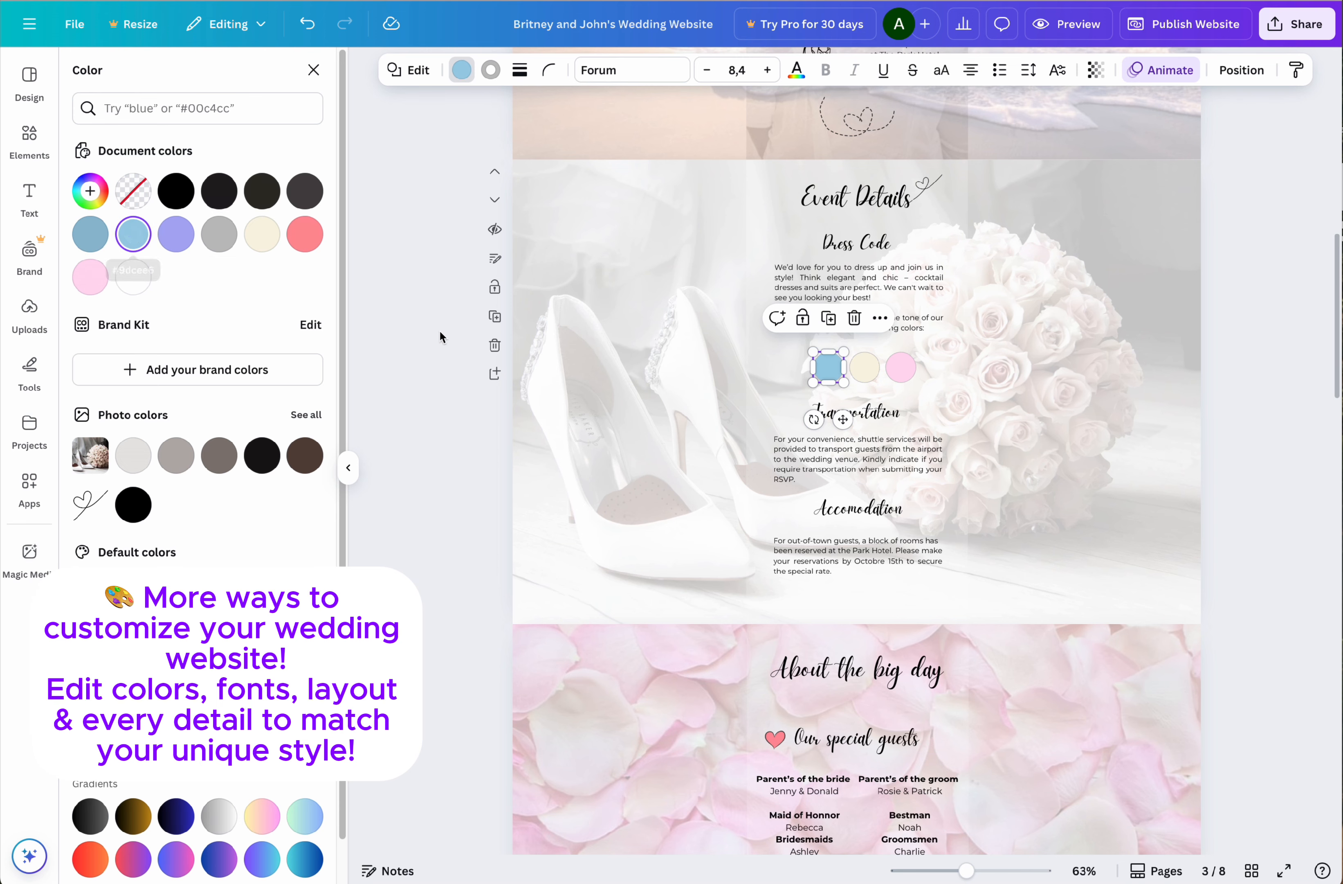
click(767, 387)
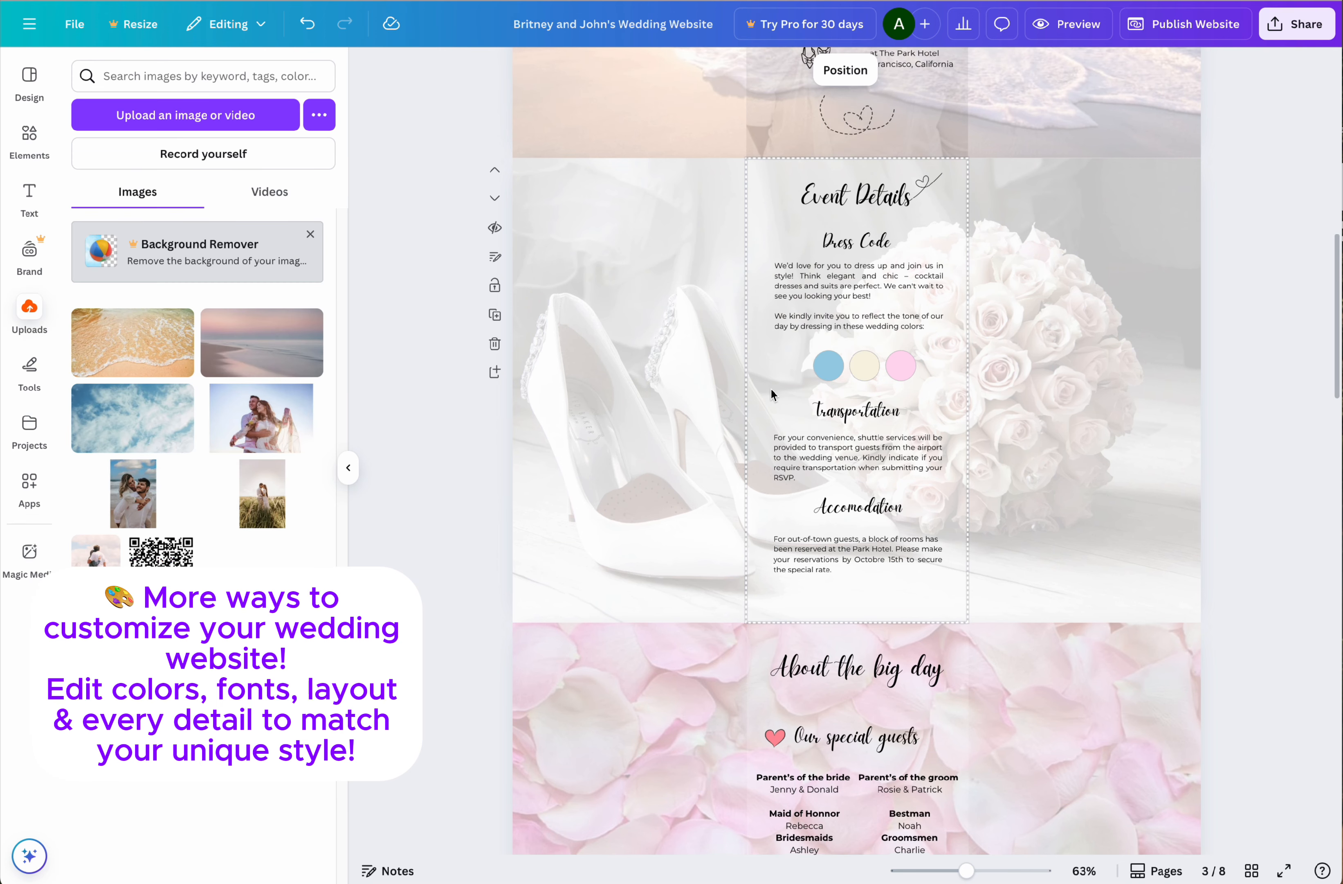
- Replace the Transportation paragraph on the Event Details page with "Change the text!"
scroll(771, 388, down, 1)
click(796, 401)
click(797, 403)
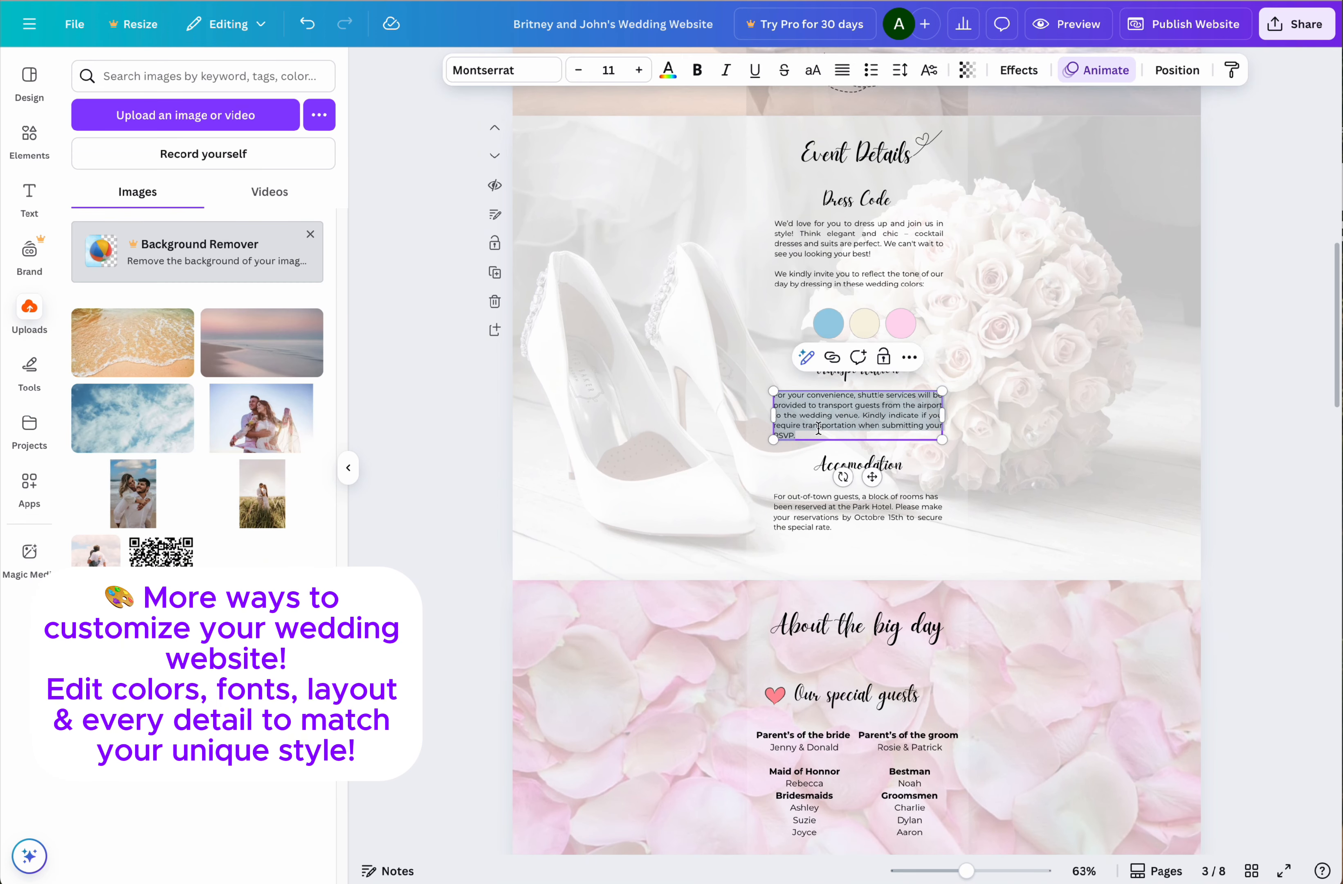
drag(812, 436, 774, 391)
text(Change the text!)
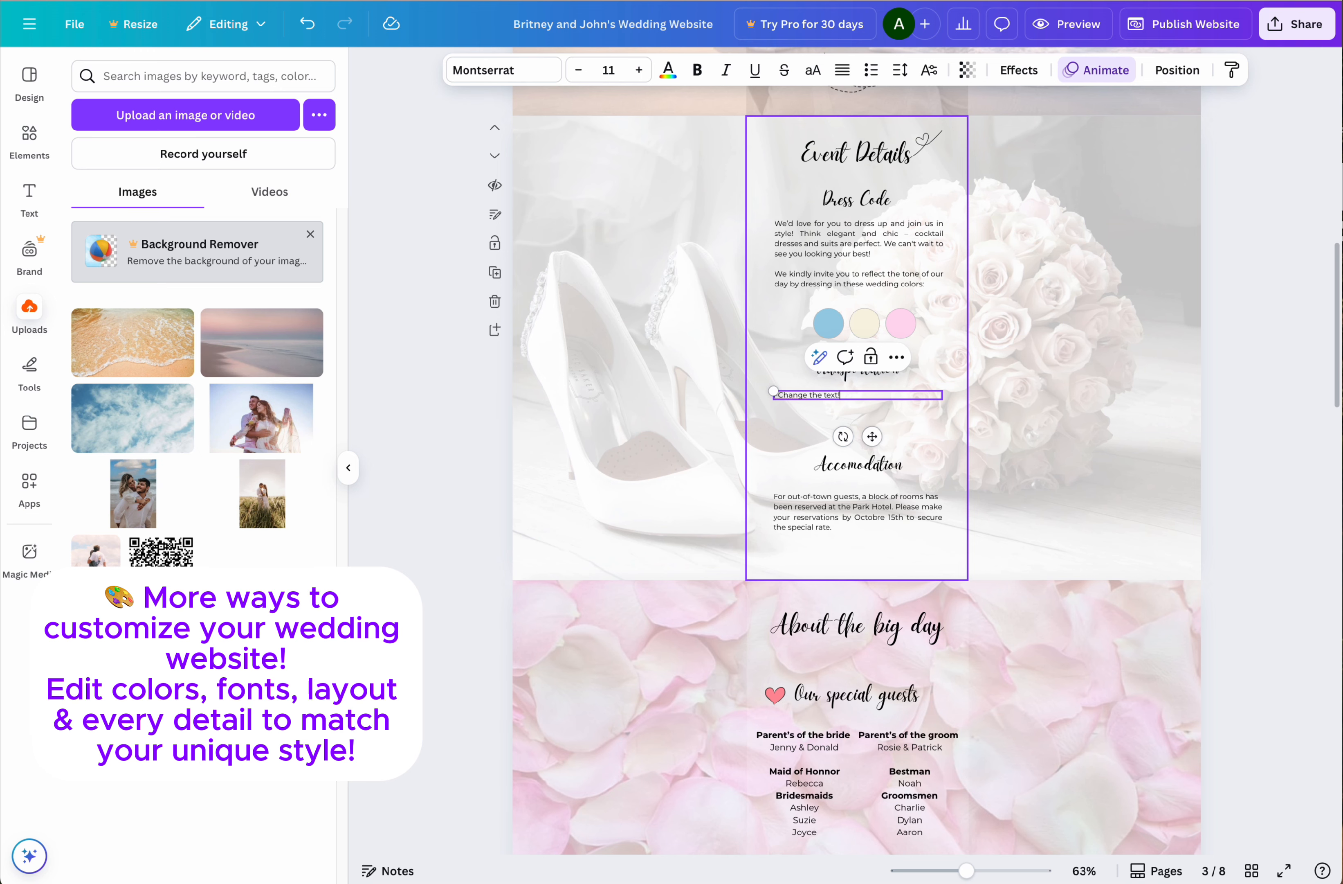
click(928, 431)
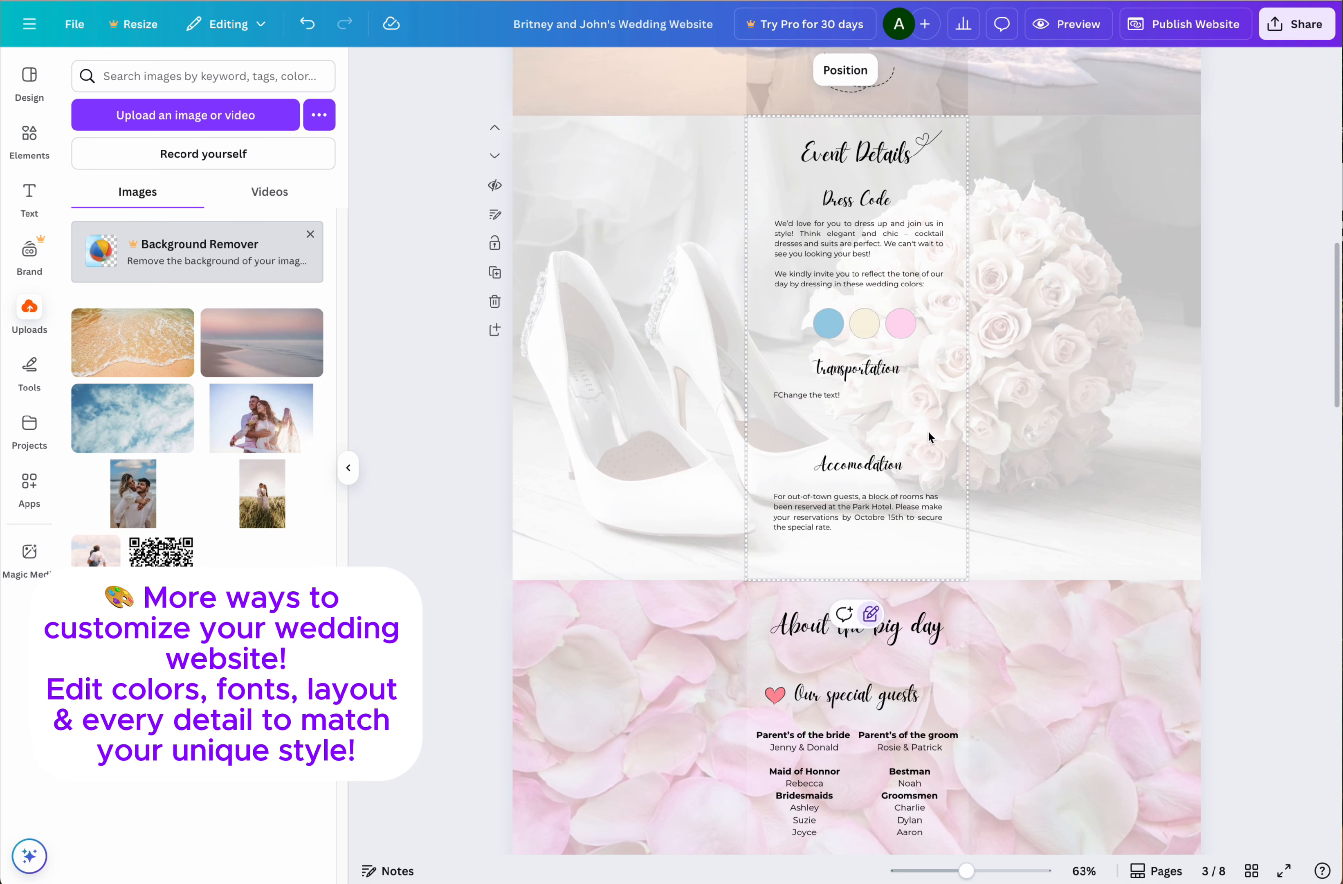
- On the About the big day page, replace the names of the bride's parents and change the "When we first met" date to 12.06.2014
scroll(927, 434, down, 2)
scroll(928, 430, down, 5)
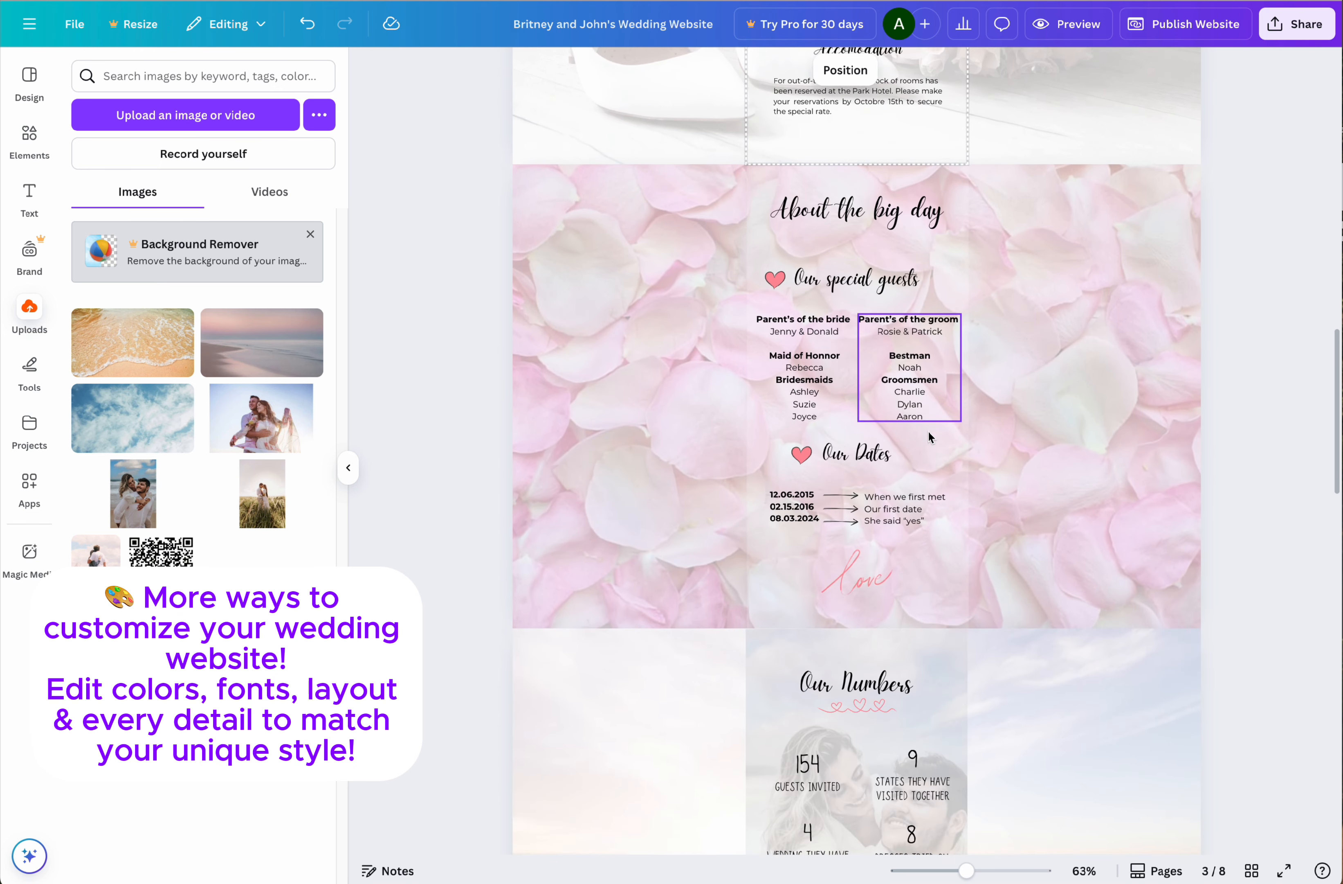
click(809, 328)
click(807, 327)
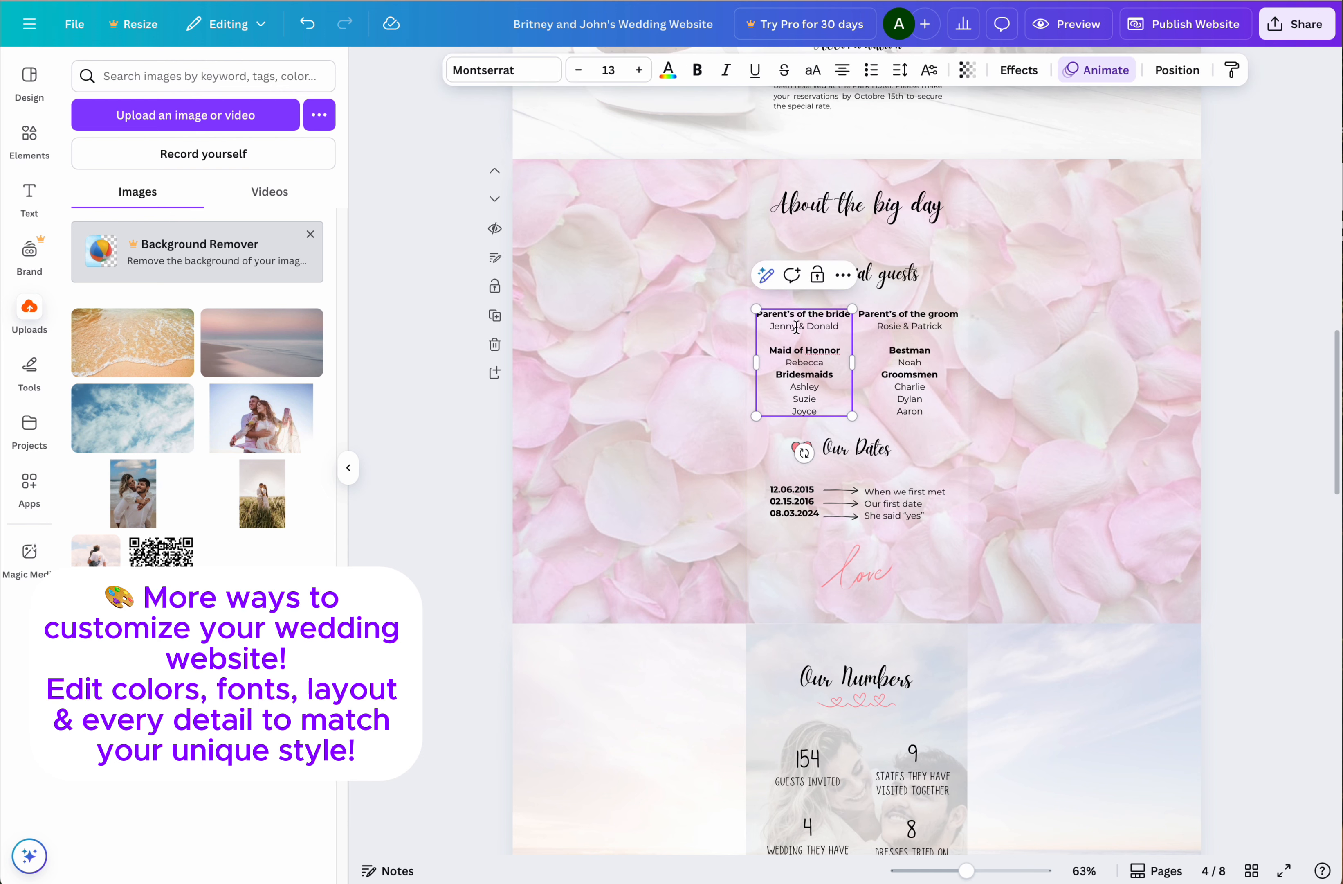
drag(796, 328, 771, 329)
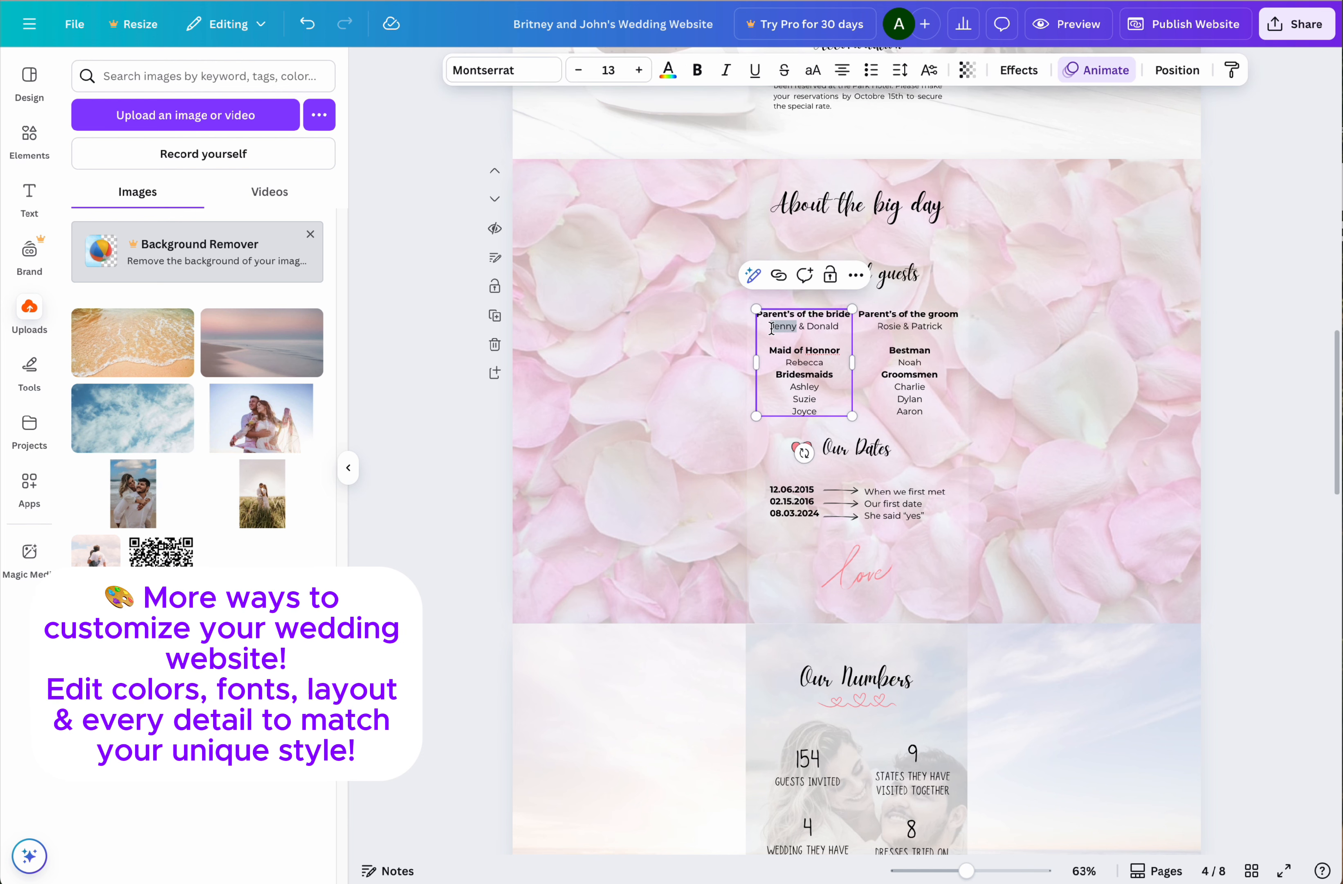
text(Olivia & Liam)
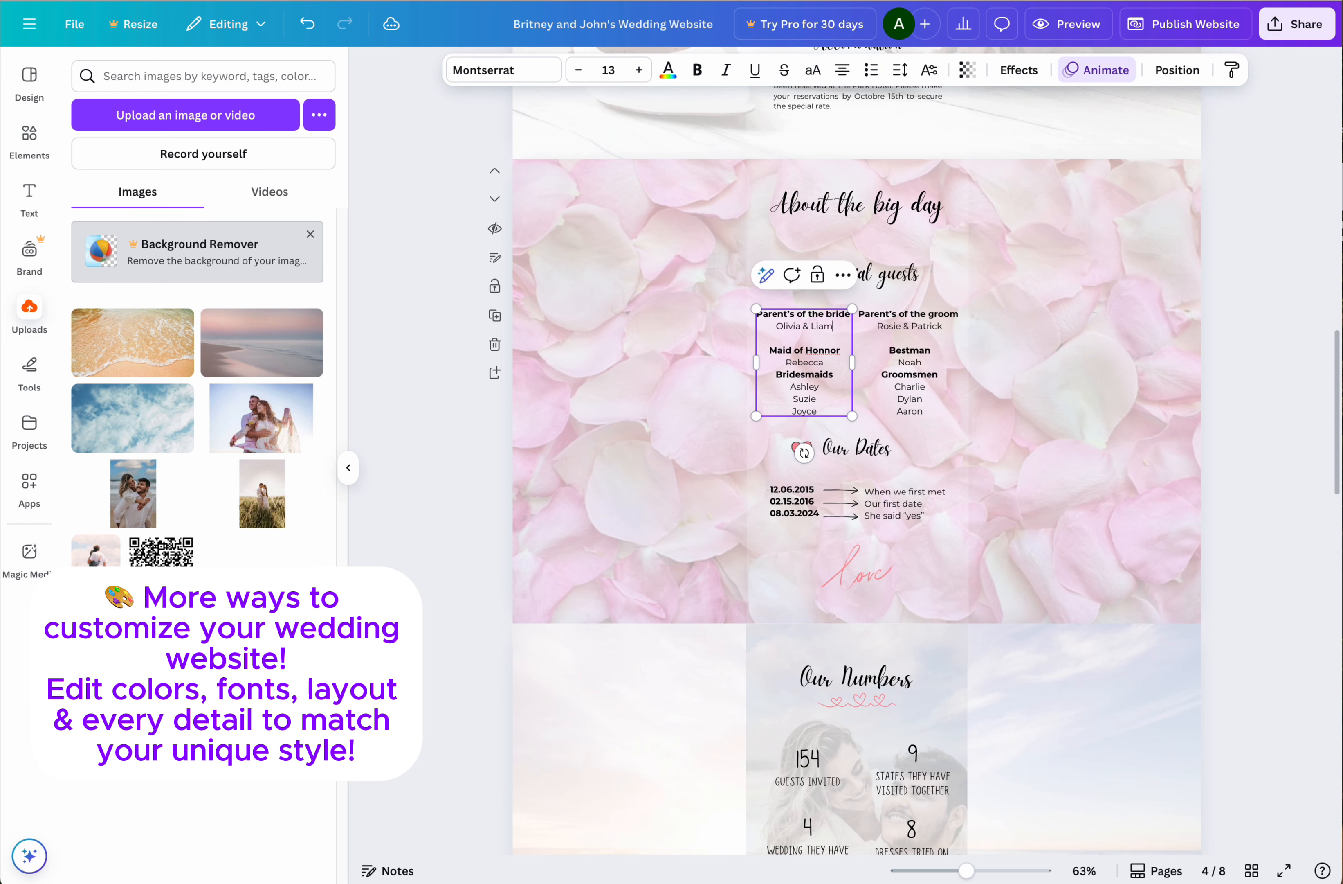
click(810, 492)
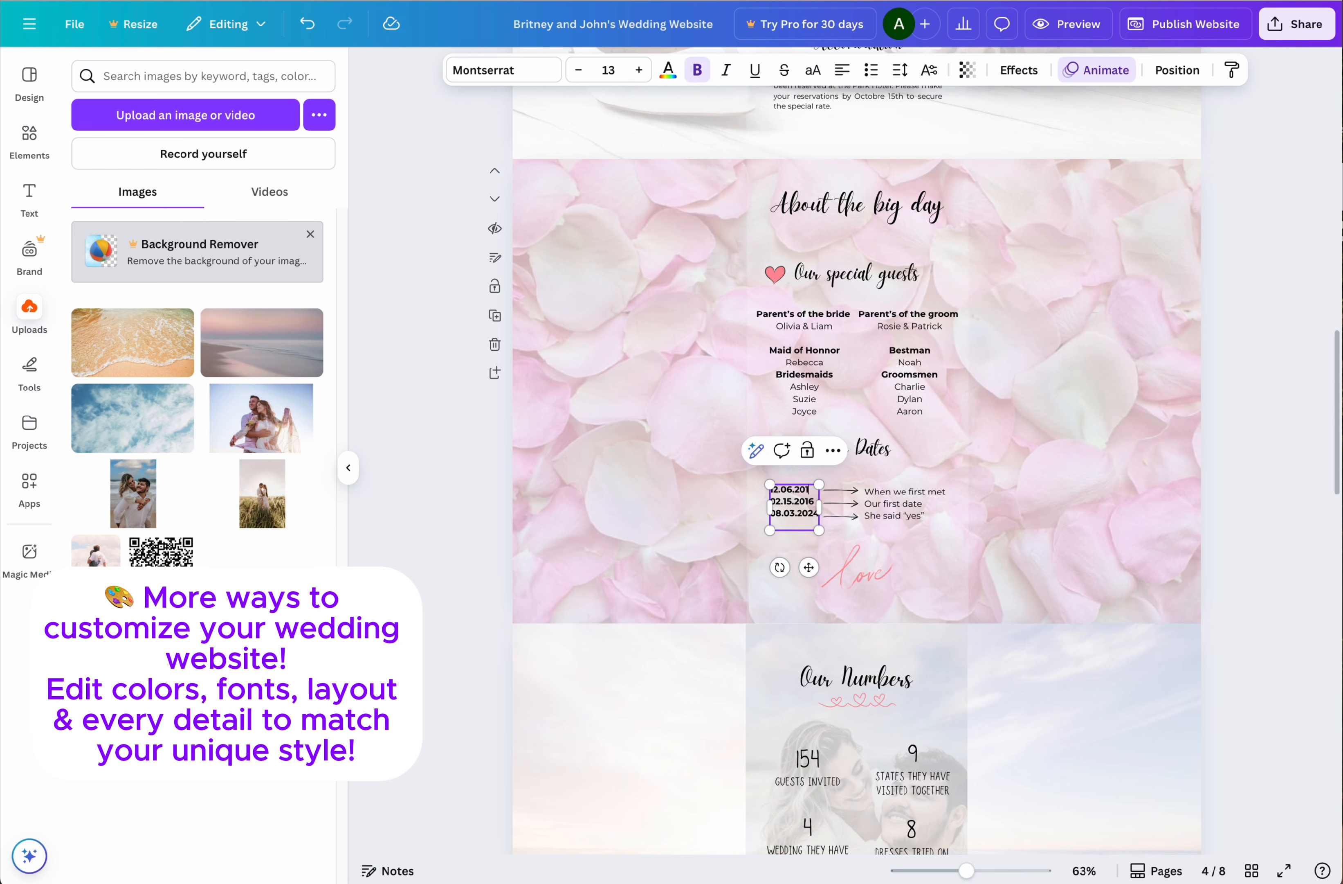
click(887, 514)
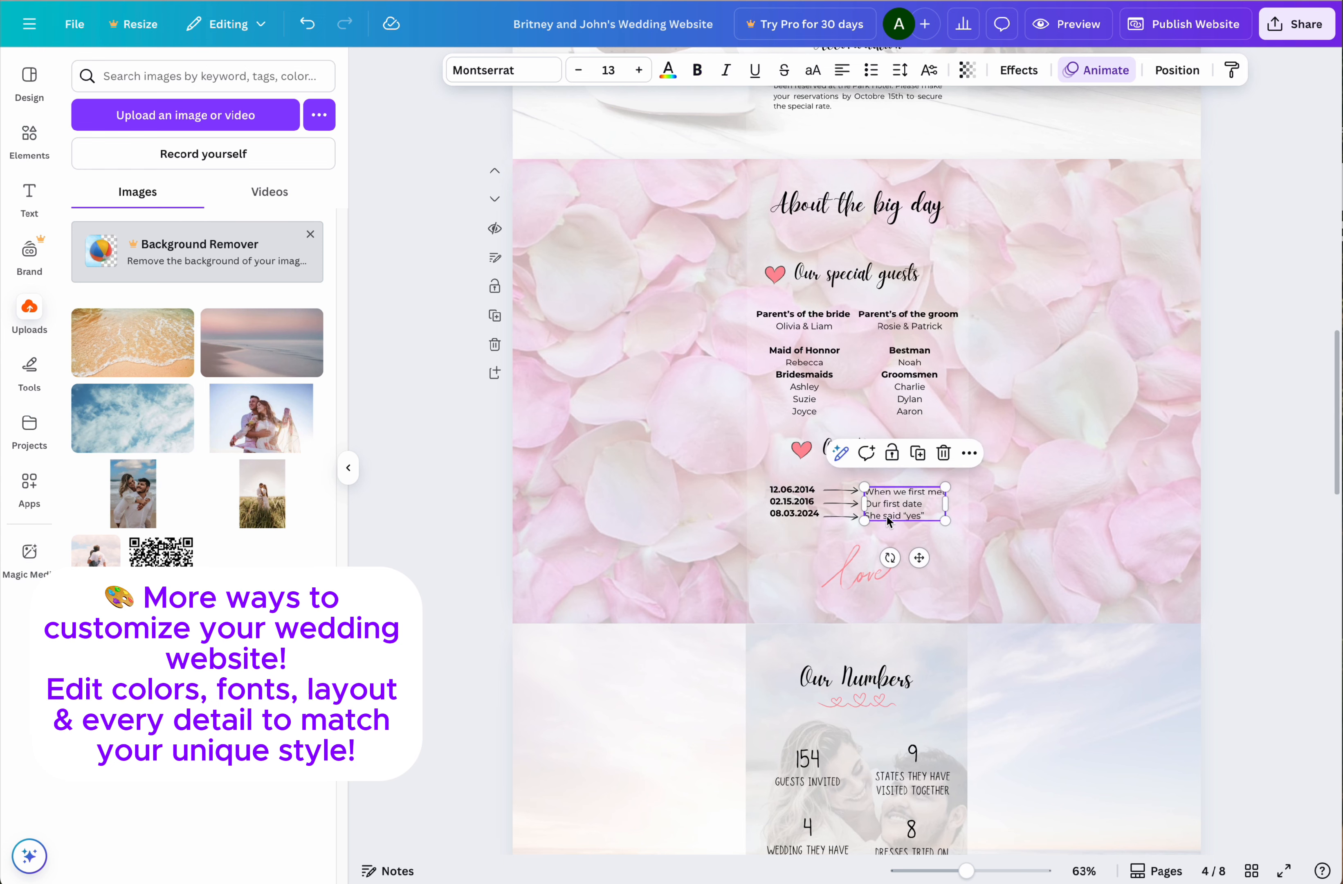
- Set the number of guests invited on the Our Numbers page to 120
scroll(887, 515, down, 1)
scroll(887, 515, down, 4)
click(814, 423)
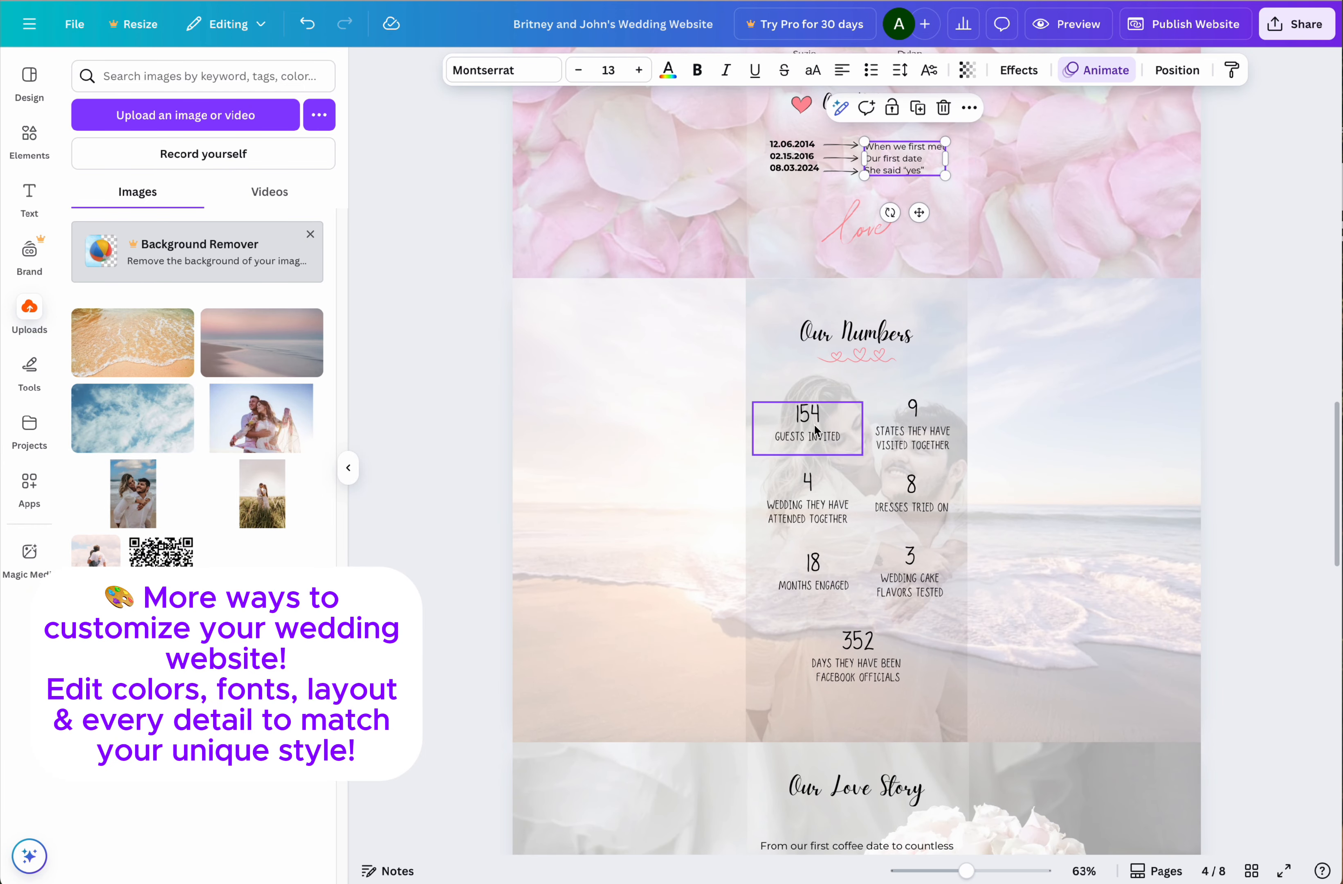
double_click(814, 423)
text(12)
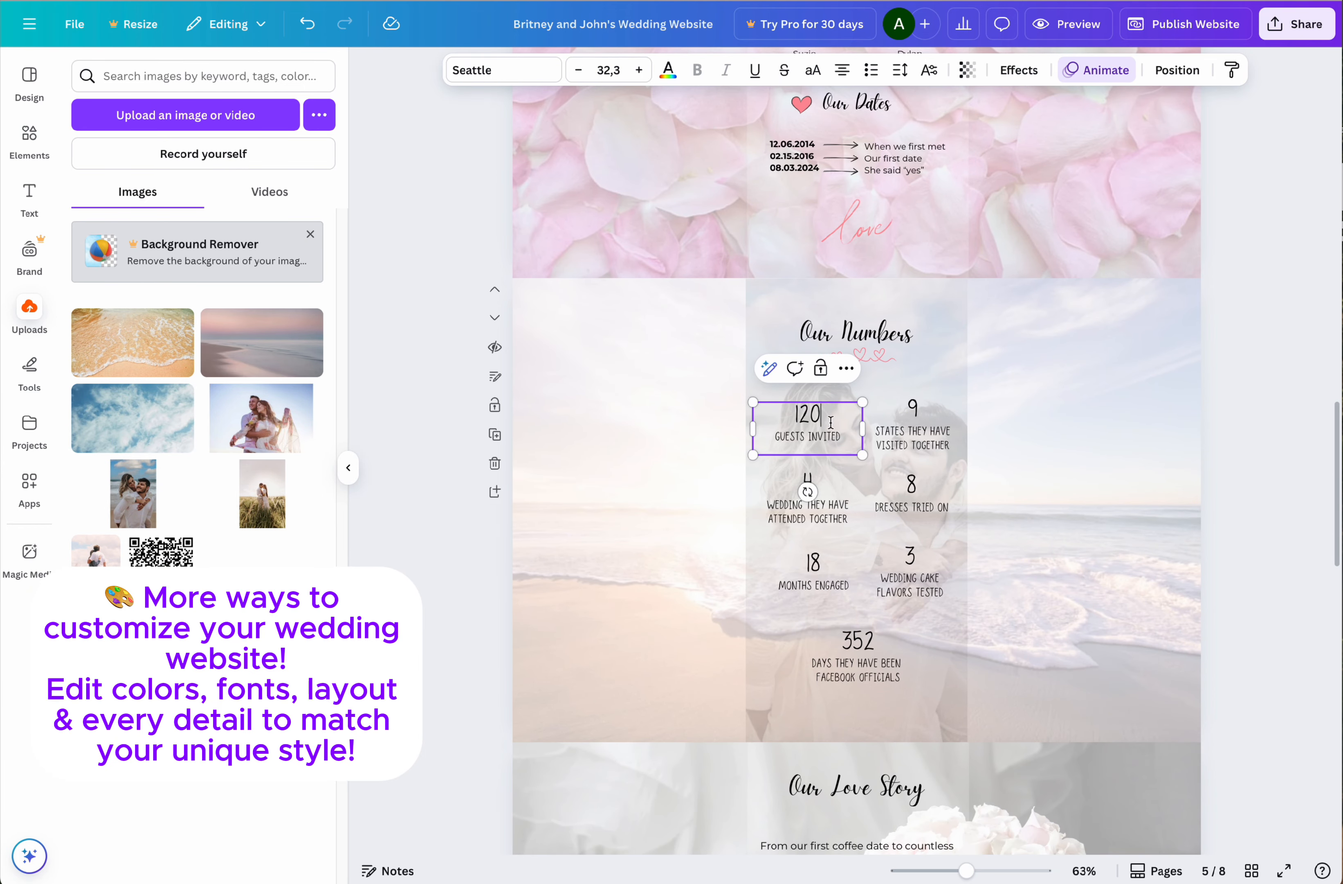
text(0)
click(923, 441)
- Change the dresses tried on figure on the Our Numbers page to 3
scroll(922, 440, down, 1)
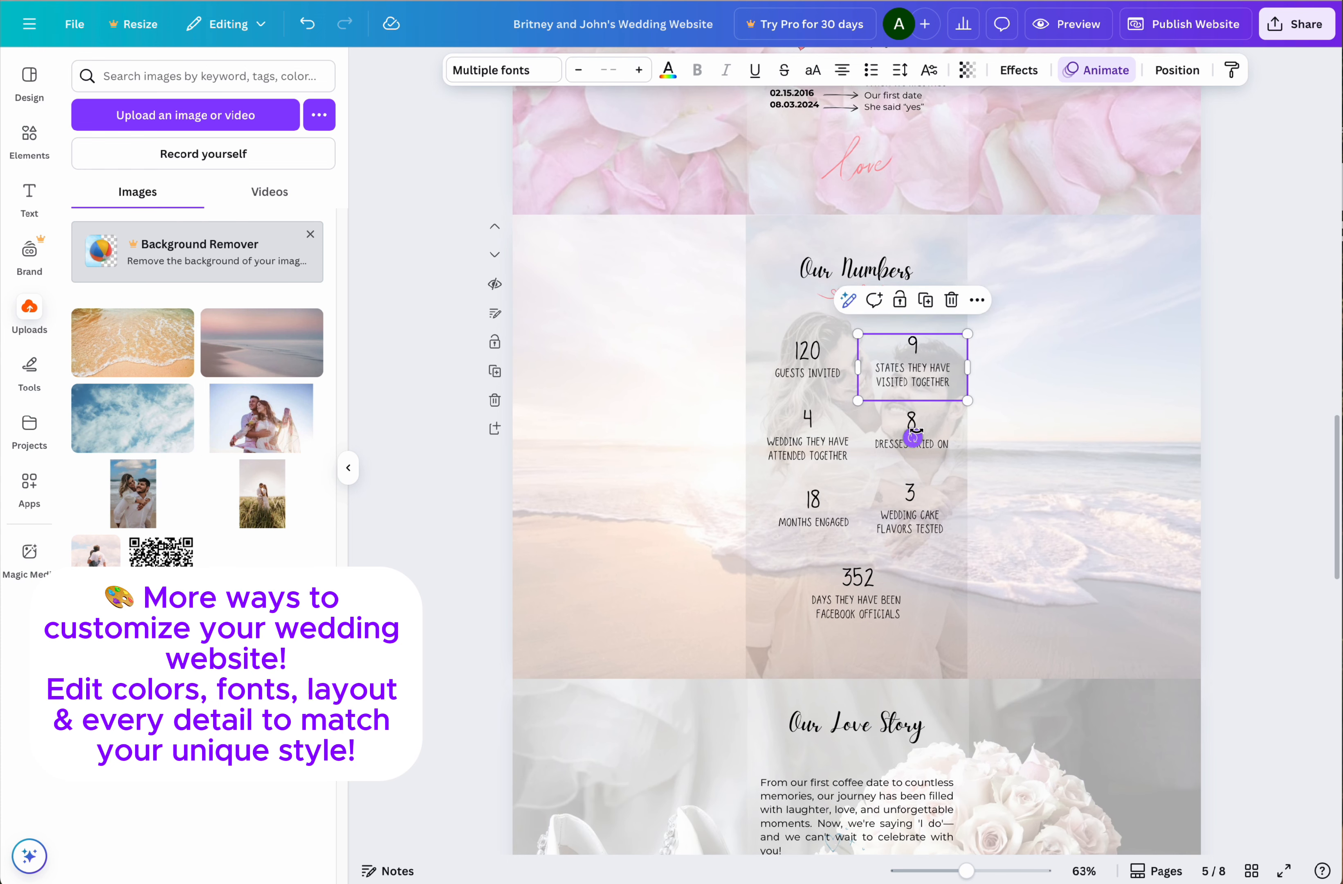
click(913, 436)
click(916, 426)
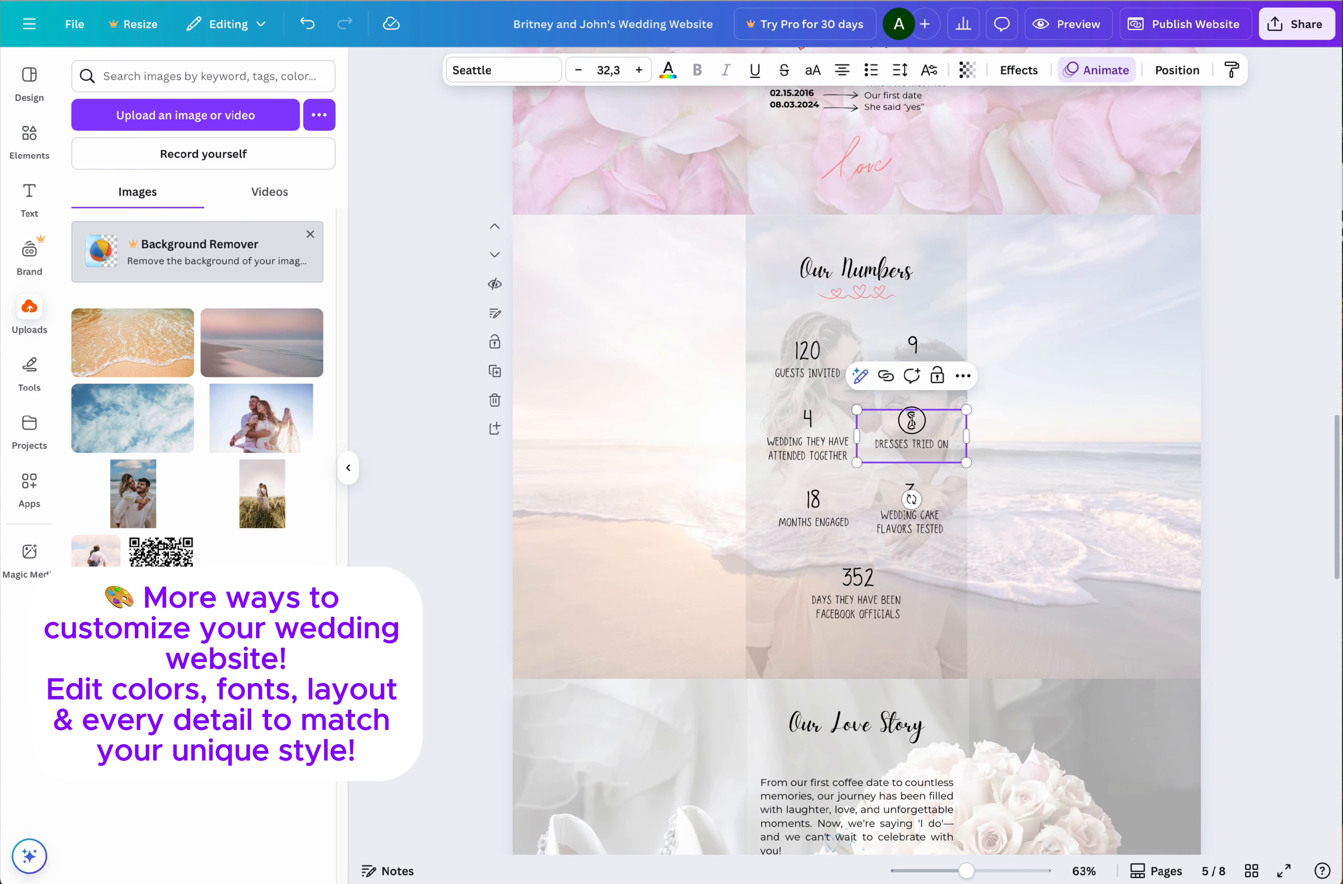
drag(912, 420, 905, 422)
text(3)
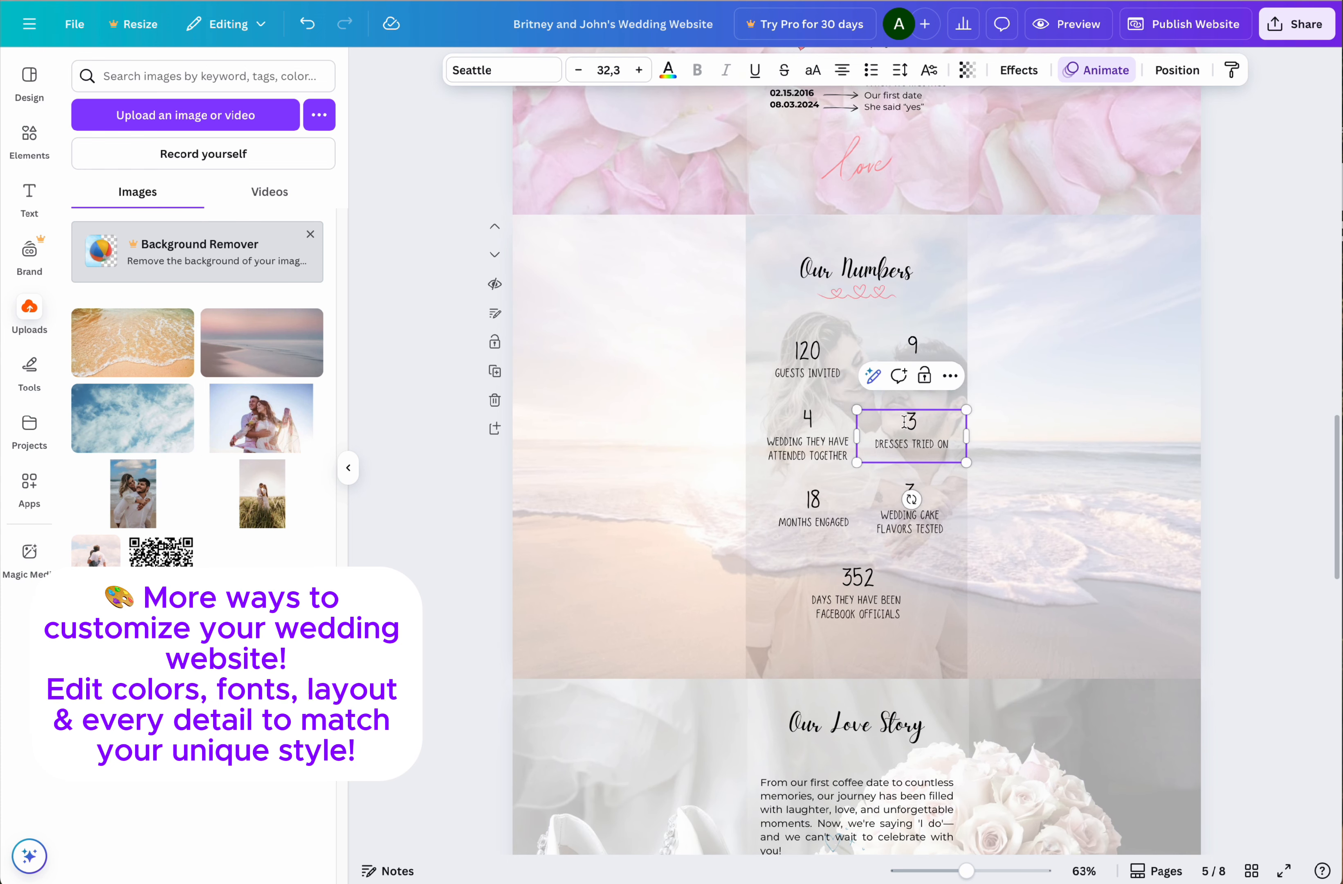
click(860, 502)
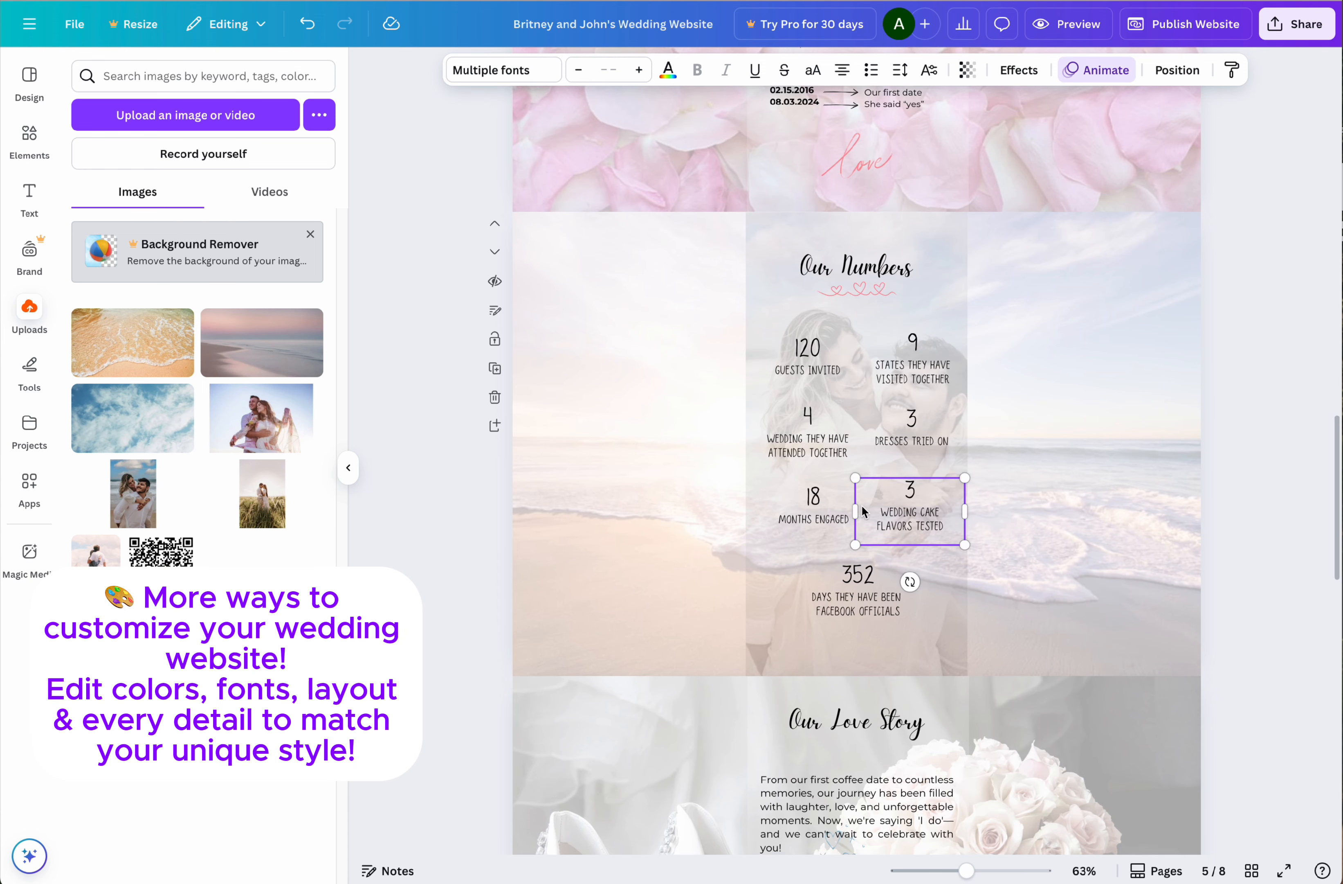
- Change the months engaged entry on the Our Numbers page to 5 and reword its label as "YEARS ENGAGED"
scroll(855, 504, down, 1)
click(846, 503)
drag(824, 466, 803, 464)
text(5)
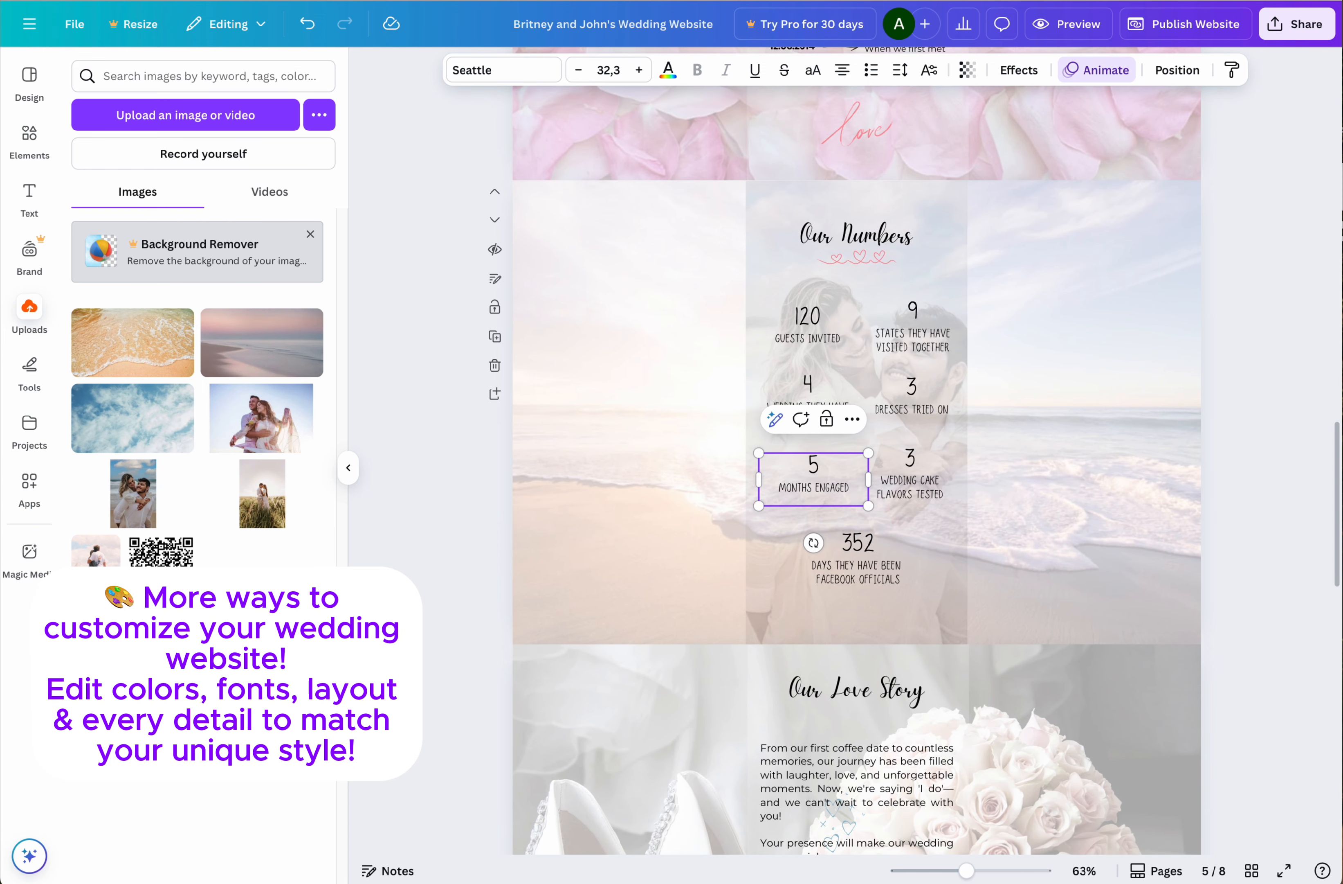
double_click(781, 483)
text(YEAR)
key(Escape)
click(871, 587)
- Change the RSVP response deadline on the Our Love Story page to November 1st, 2025
scroll(924, 564, down, 5)
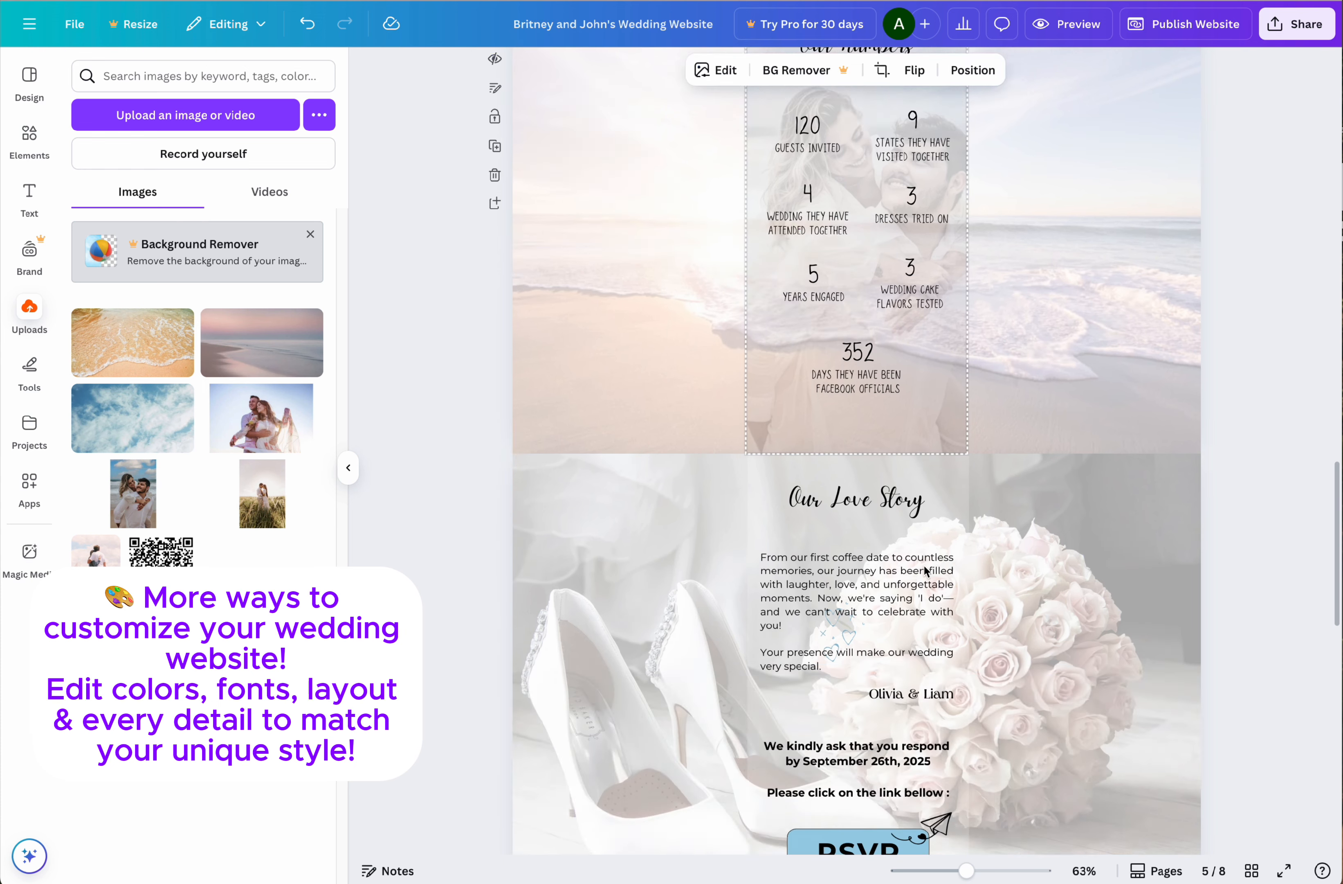
scroll(925, 570, down, 4)
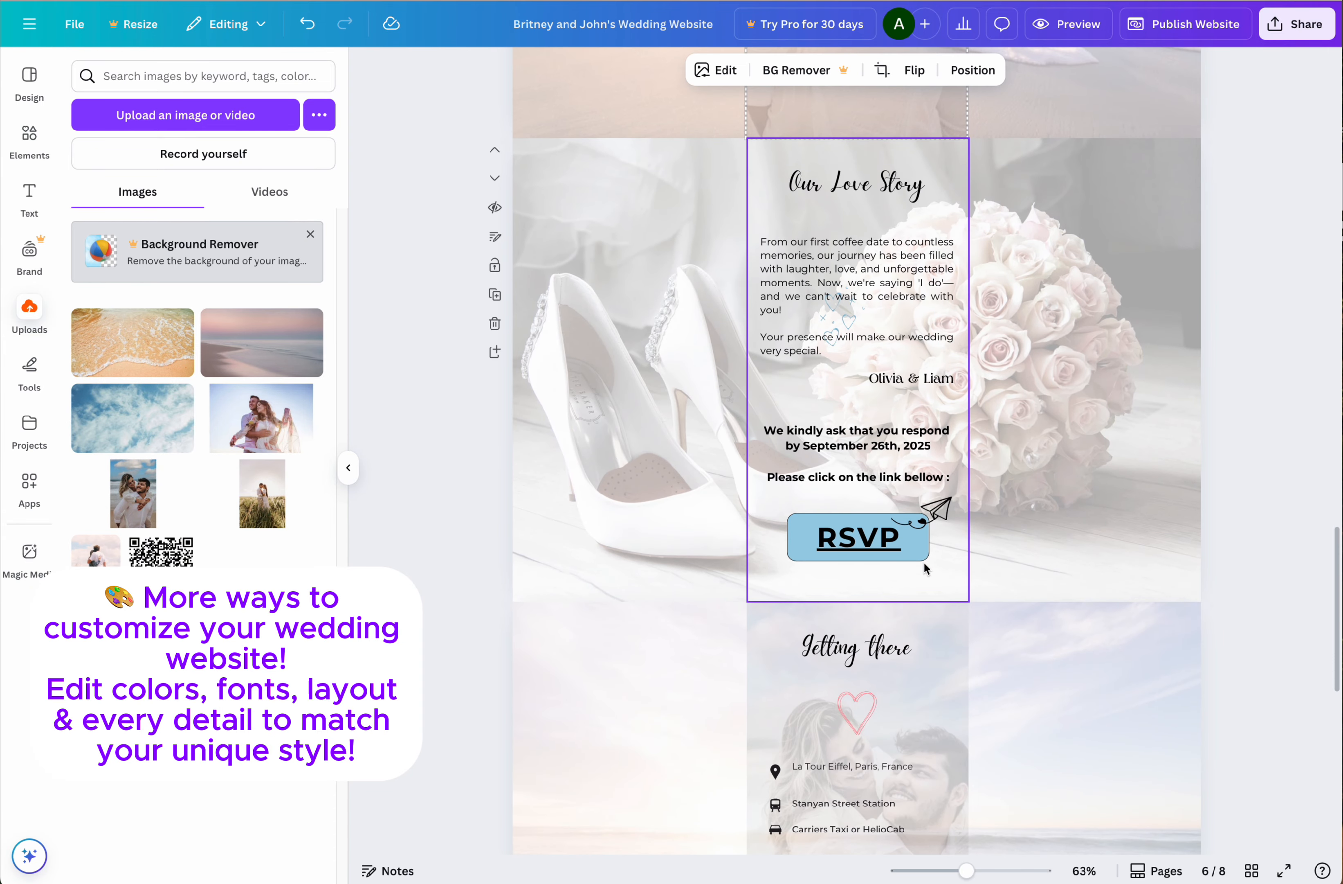
click(860, 423)
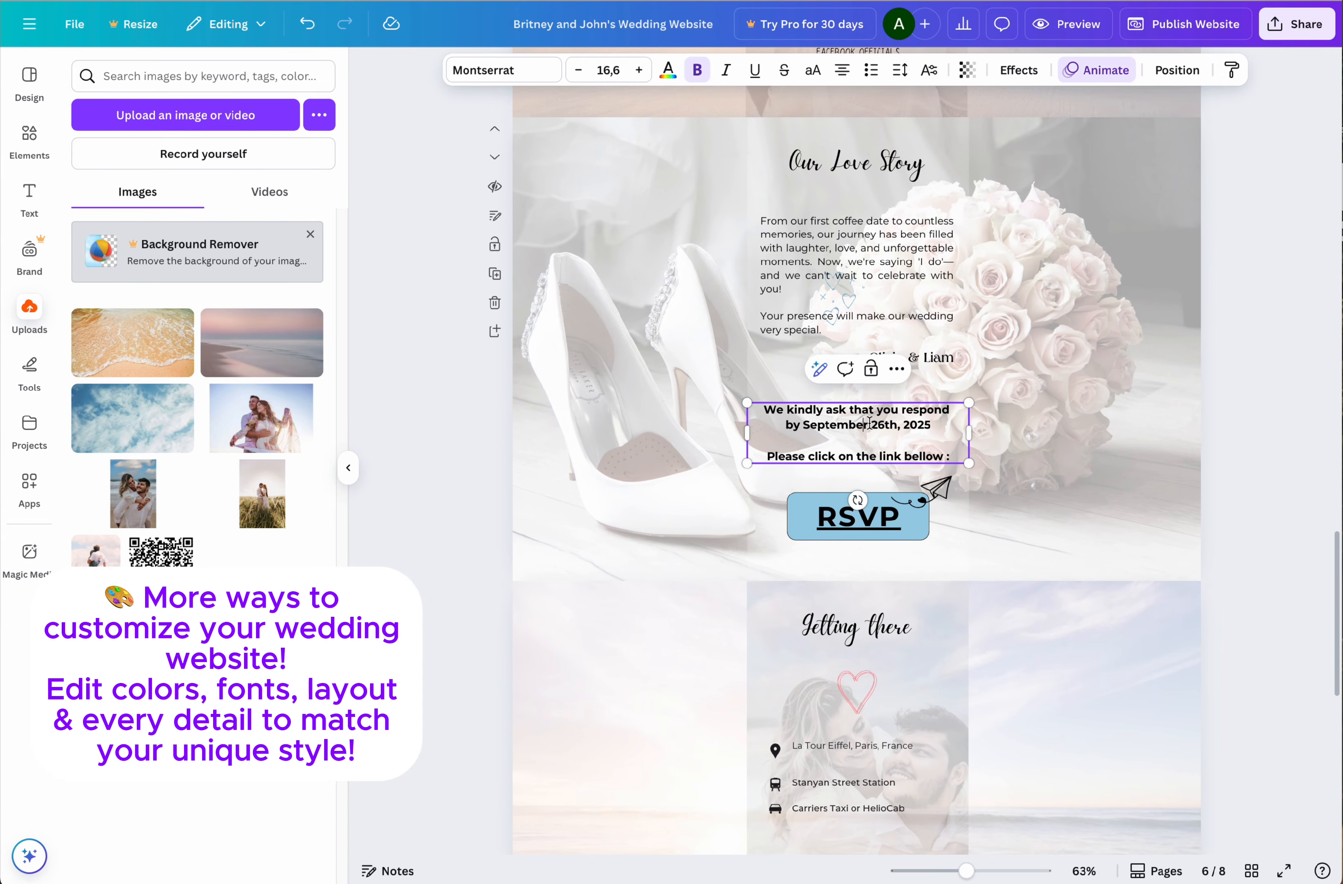
drag(832, 424, 807, 424)
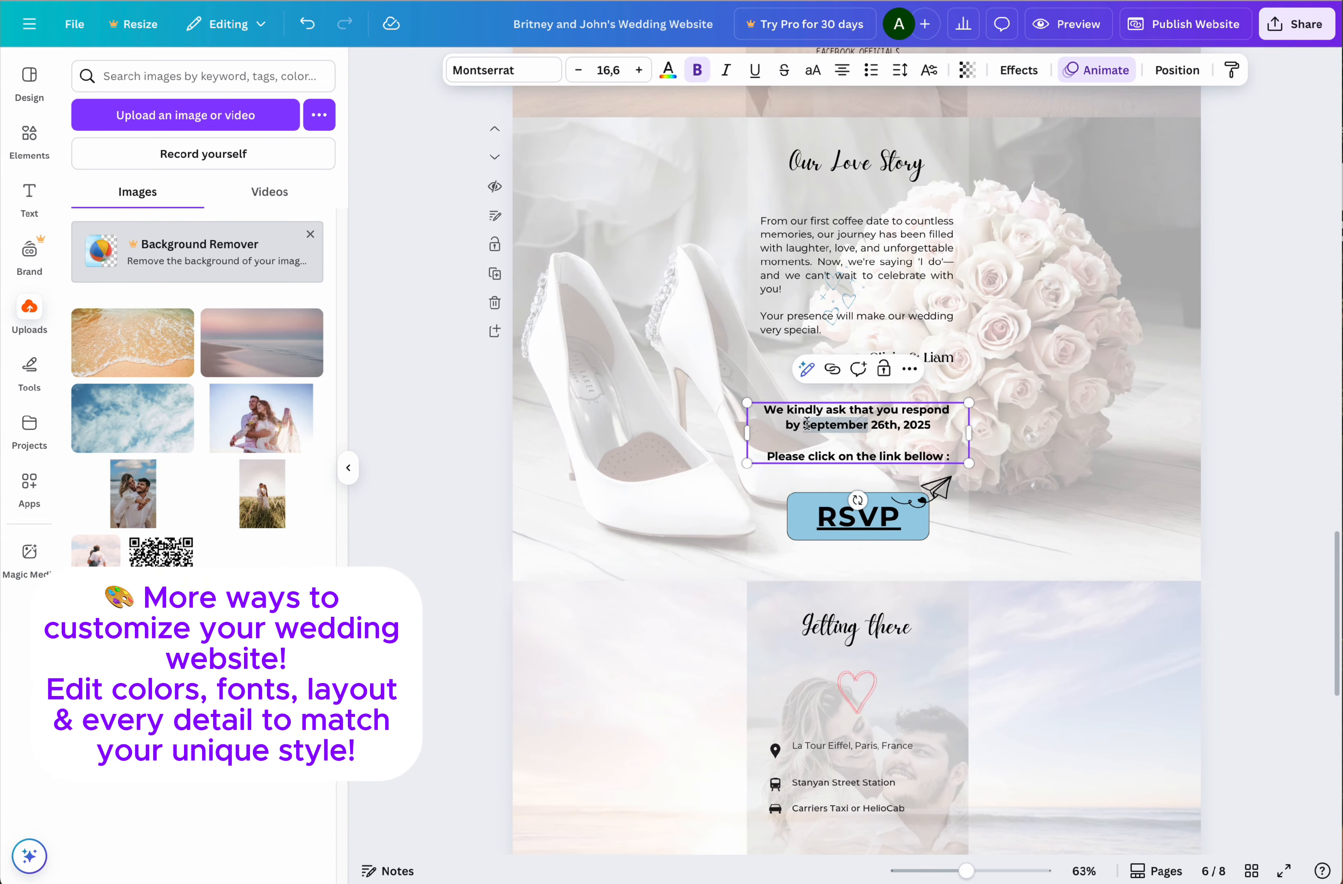
text(November)
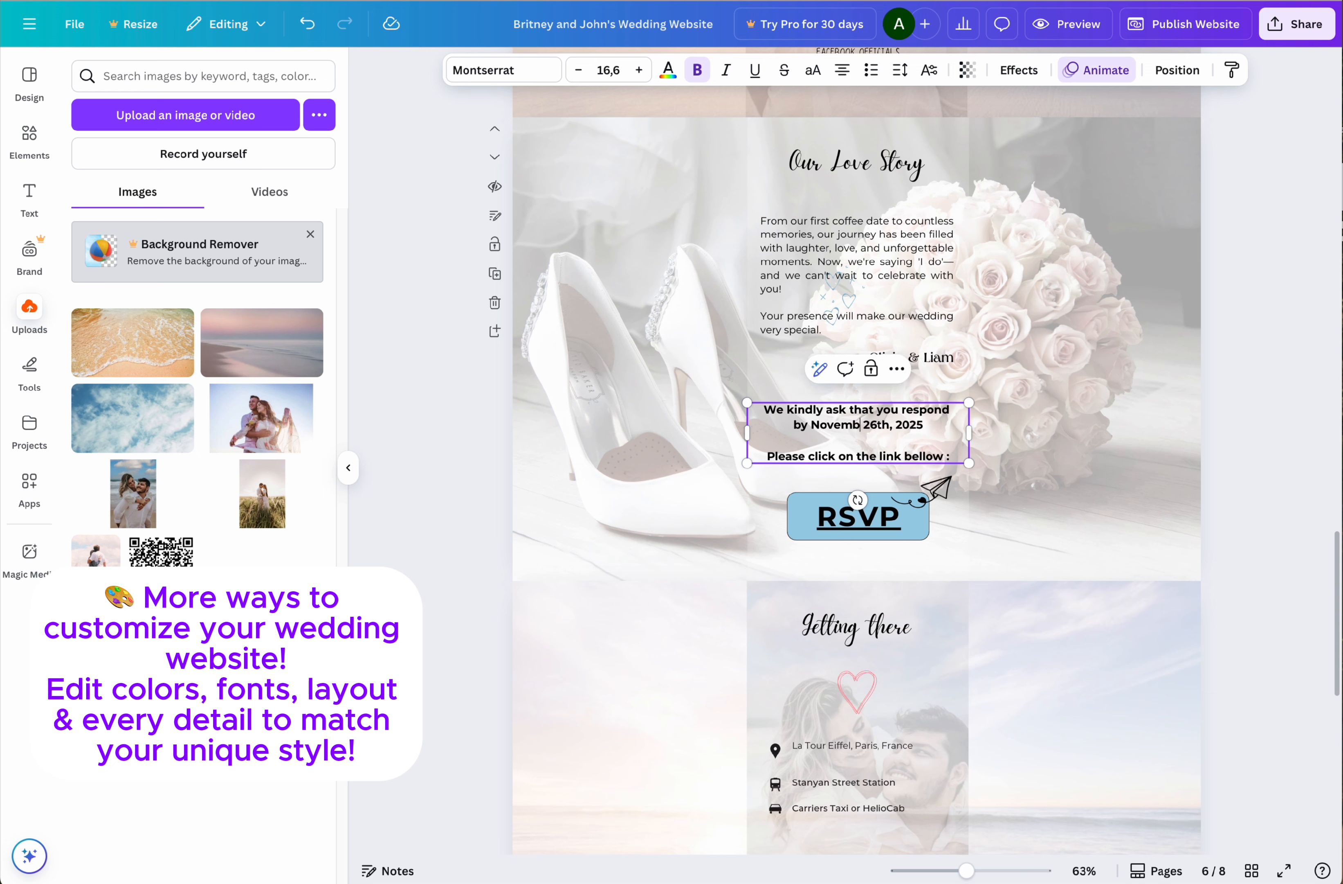
click(894, 424)
key(BackSpace)
key(BackSpace)
key(BackSpace)
key(BackSpace)
text(1st)
key(Escape)
key(Escape)
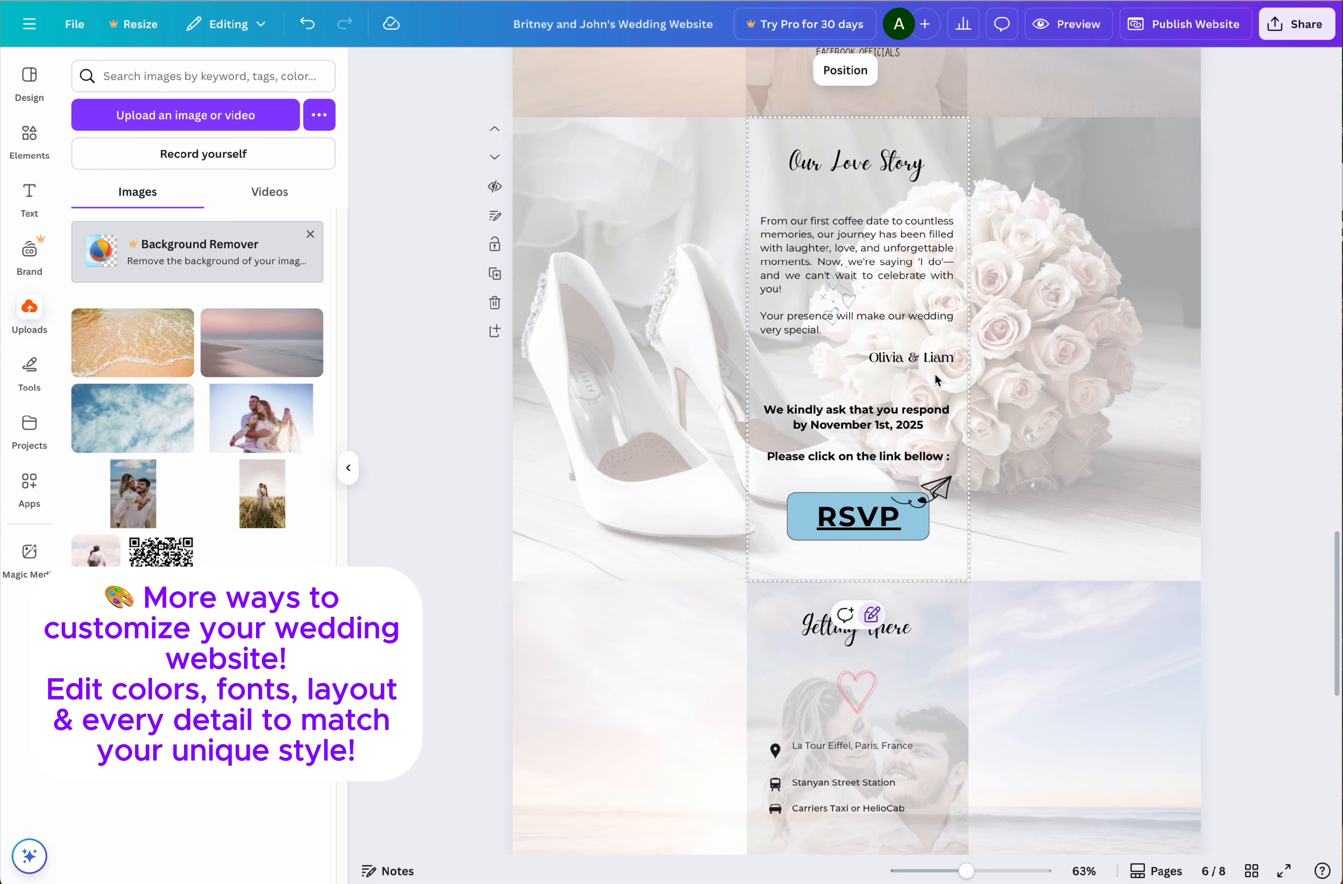
- Replace both names in the heading of the final thank-you page with the names of the bride and groom
scroll(953, 380, down, 5)
scroll(952, 383, down, 6)
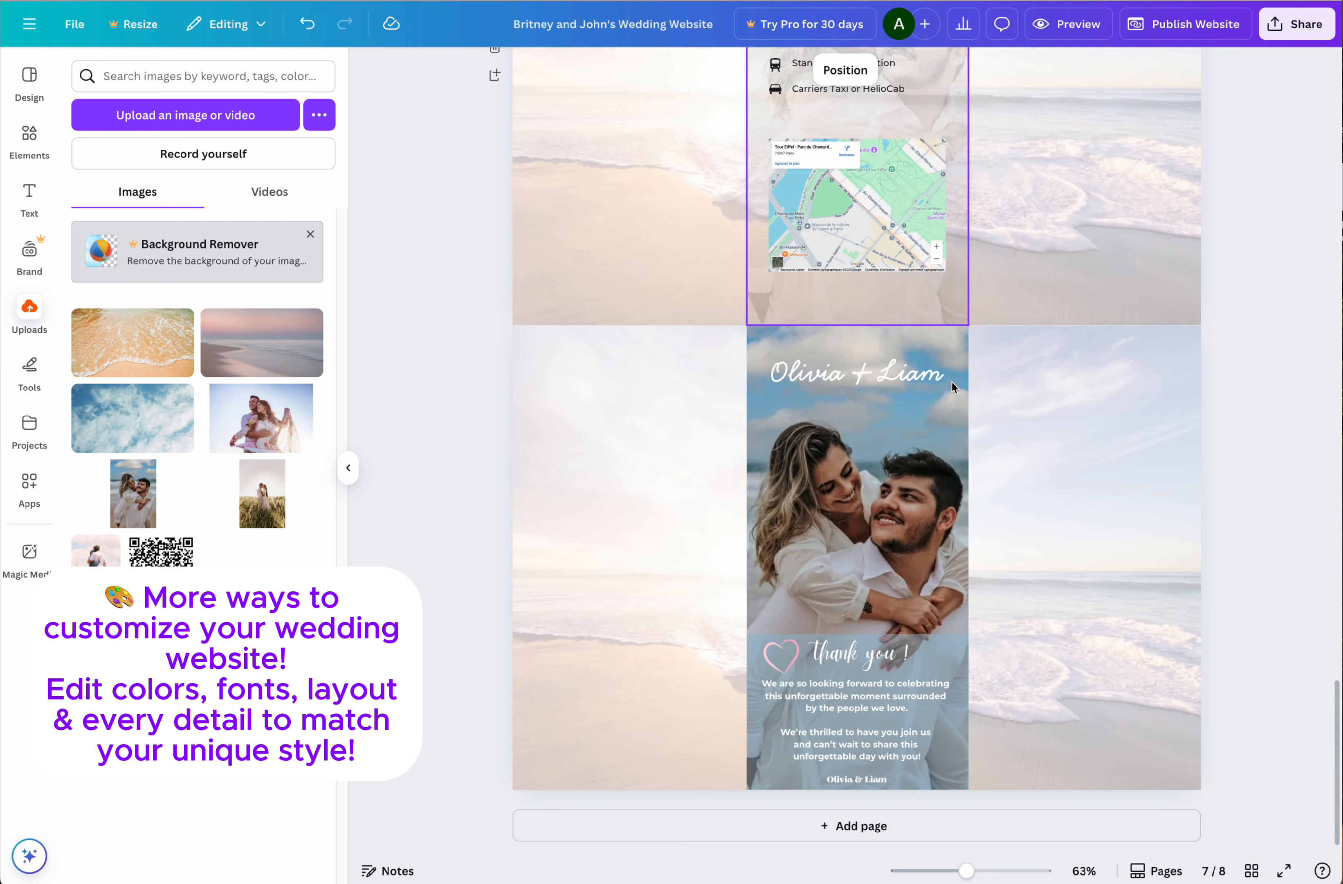
click(925, 377)
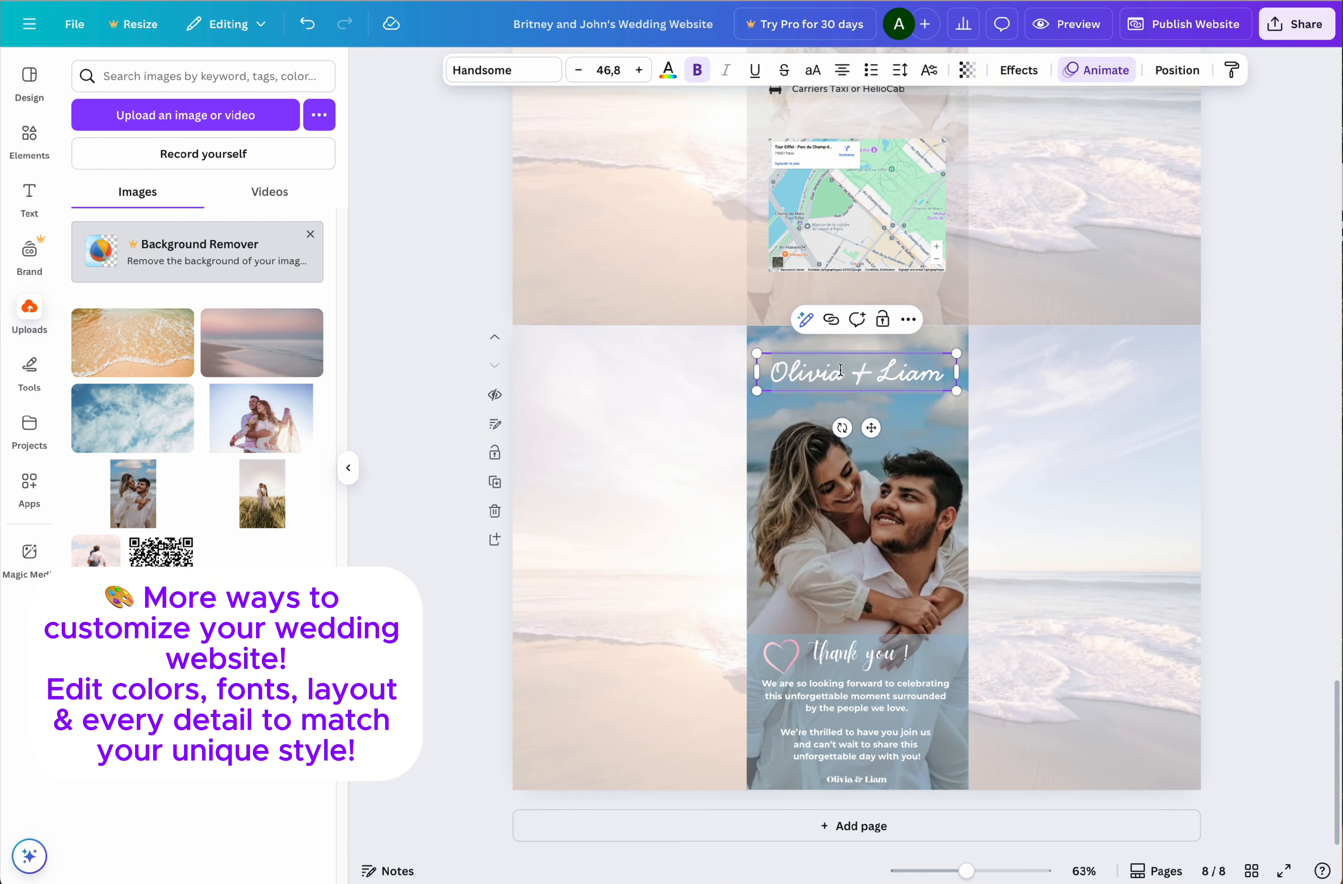
double_click(841, 371)
text(B)
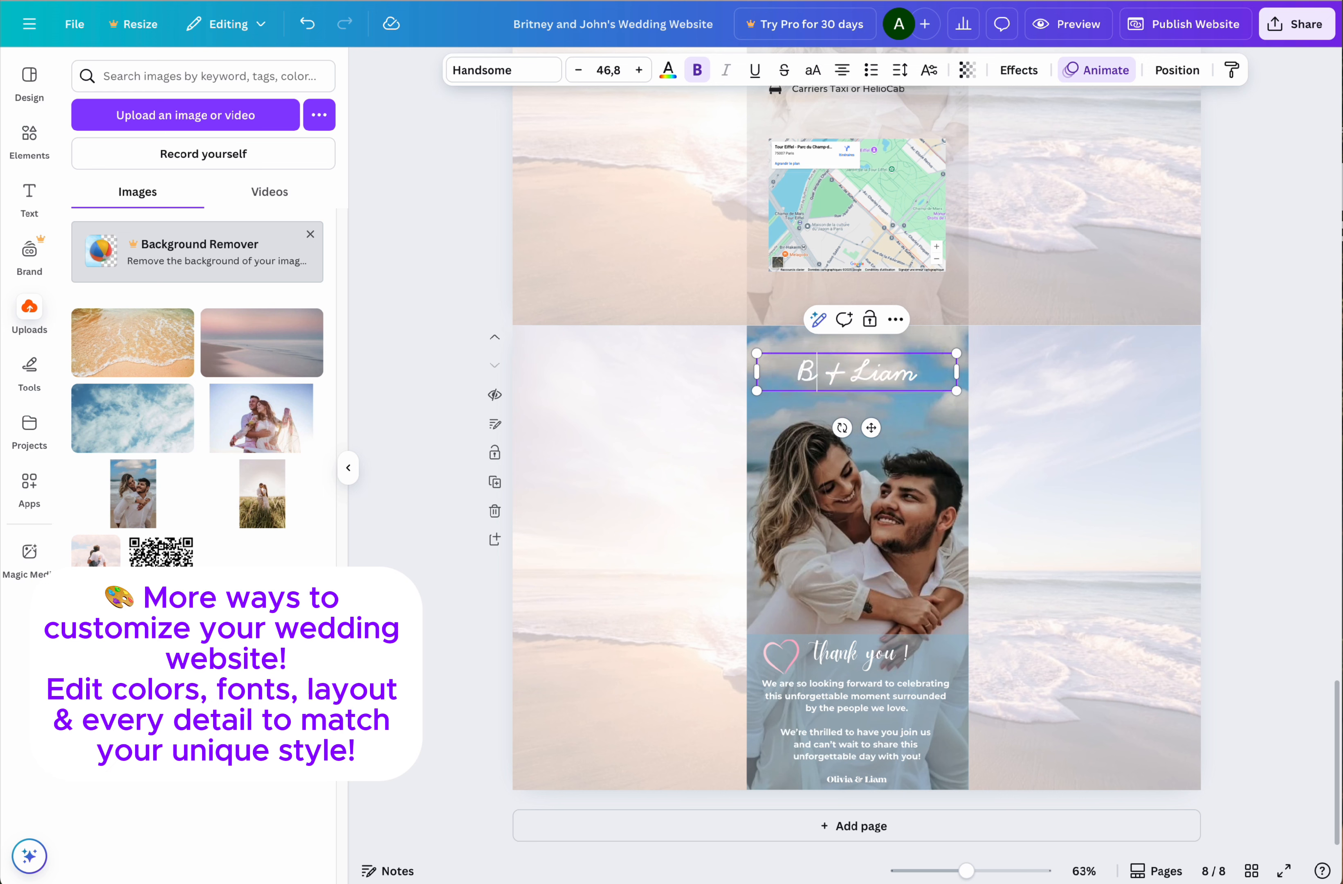
text(ritney)
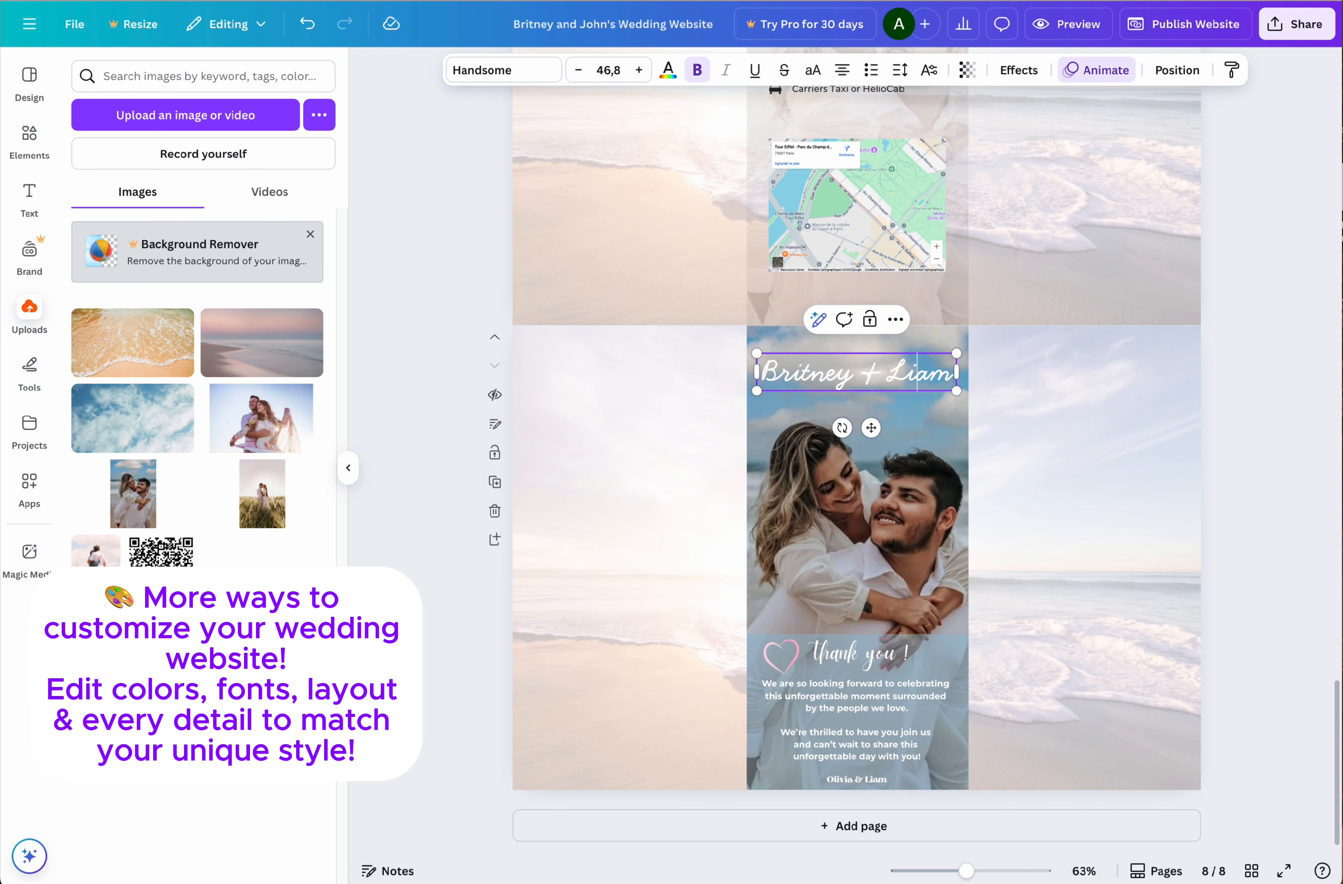
key(BackSpace)
key(BackSpace)
key(BackSpace)
key(BackSpace)
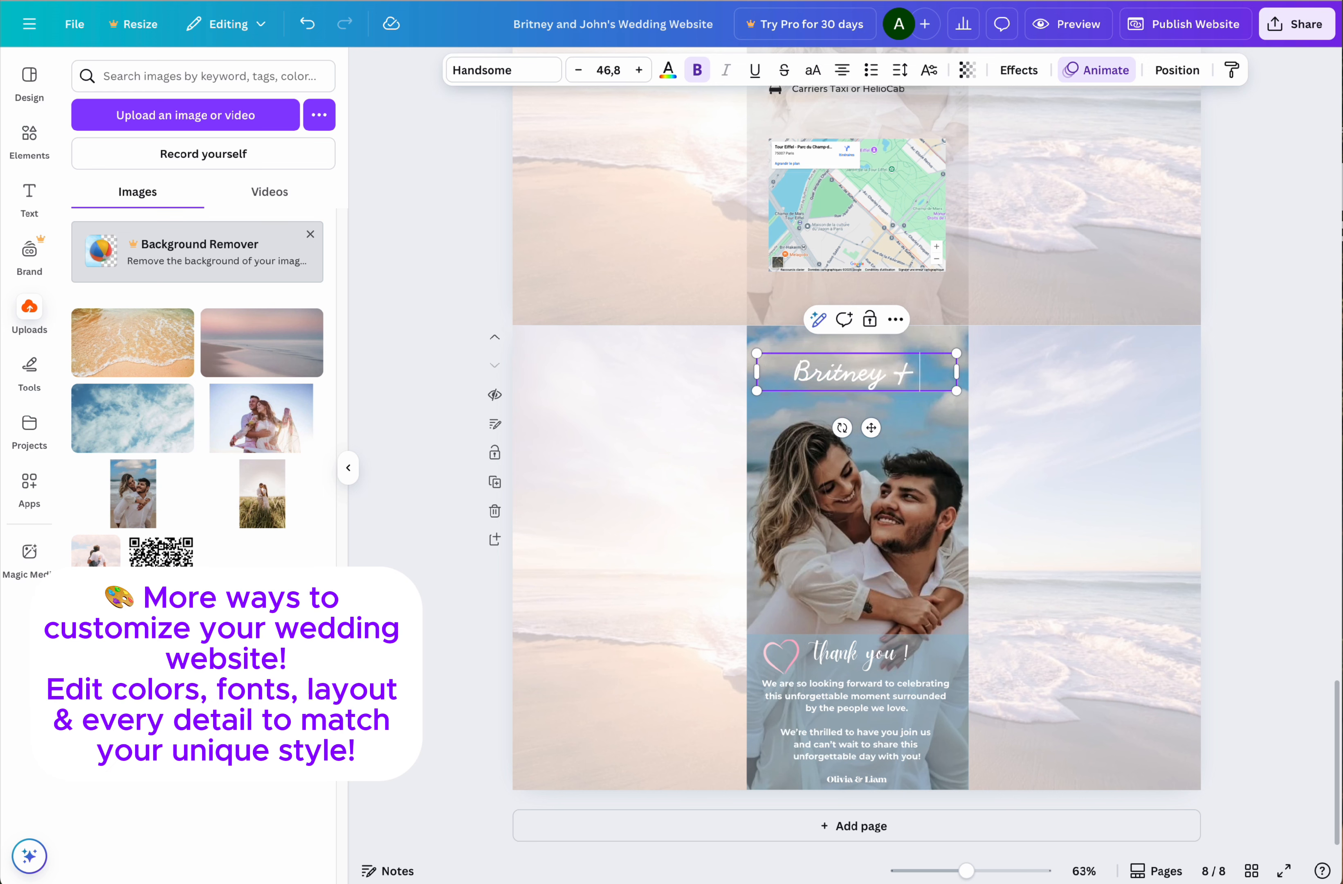
text(John)
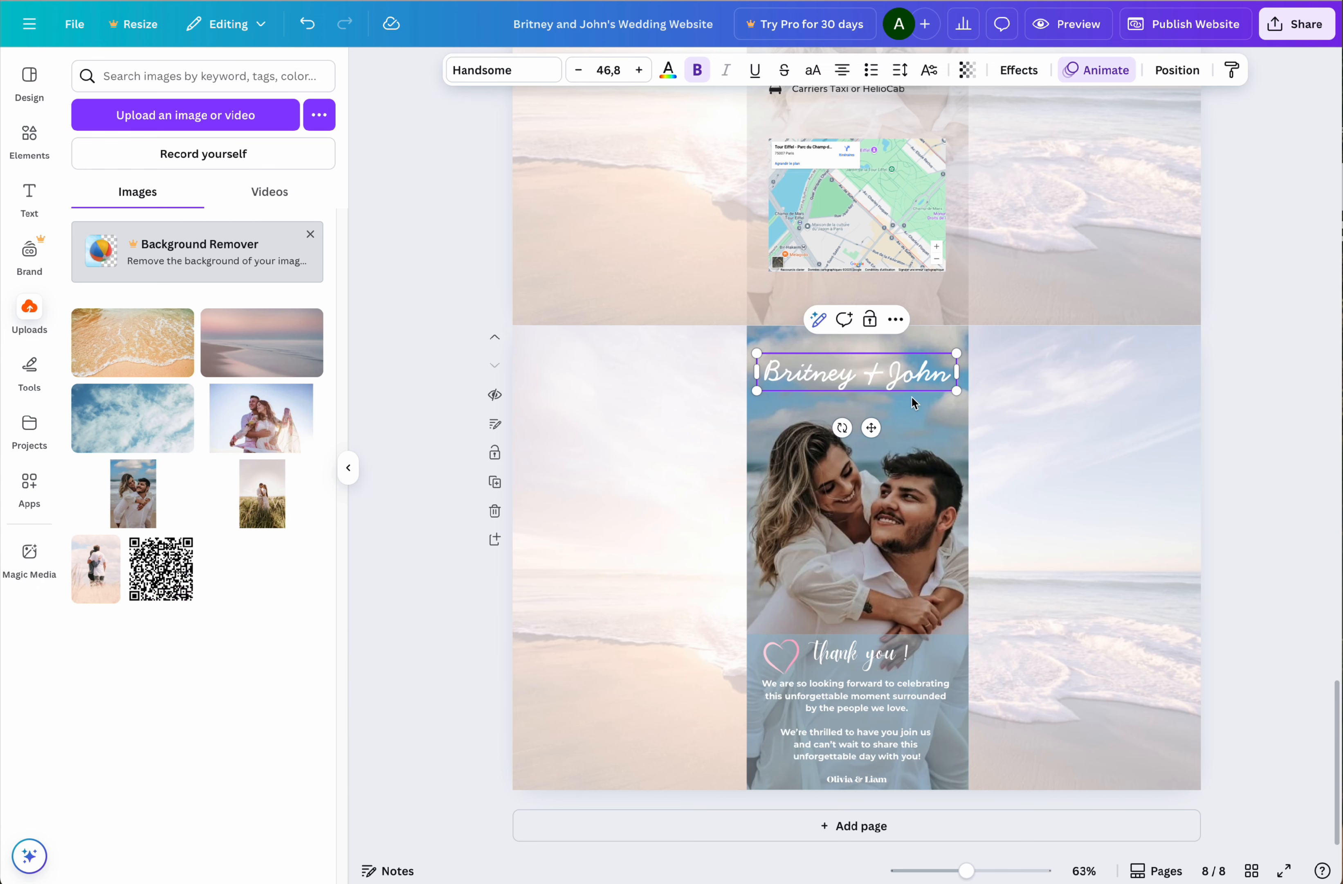
- Finish editing the thank-you heading and republish the wedding website with the latest changes to its existing URL
click(1020, 384)
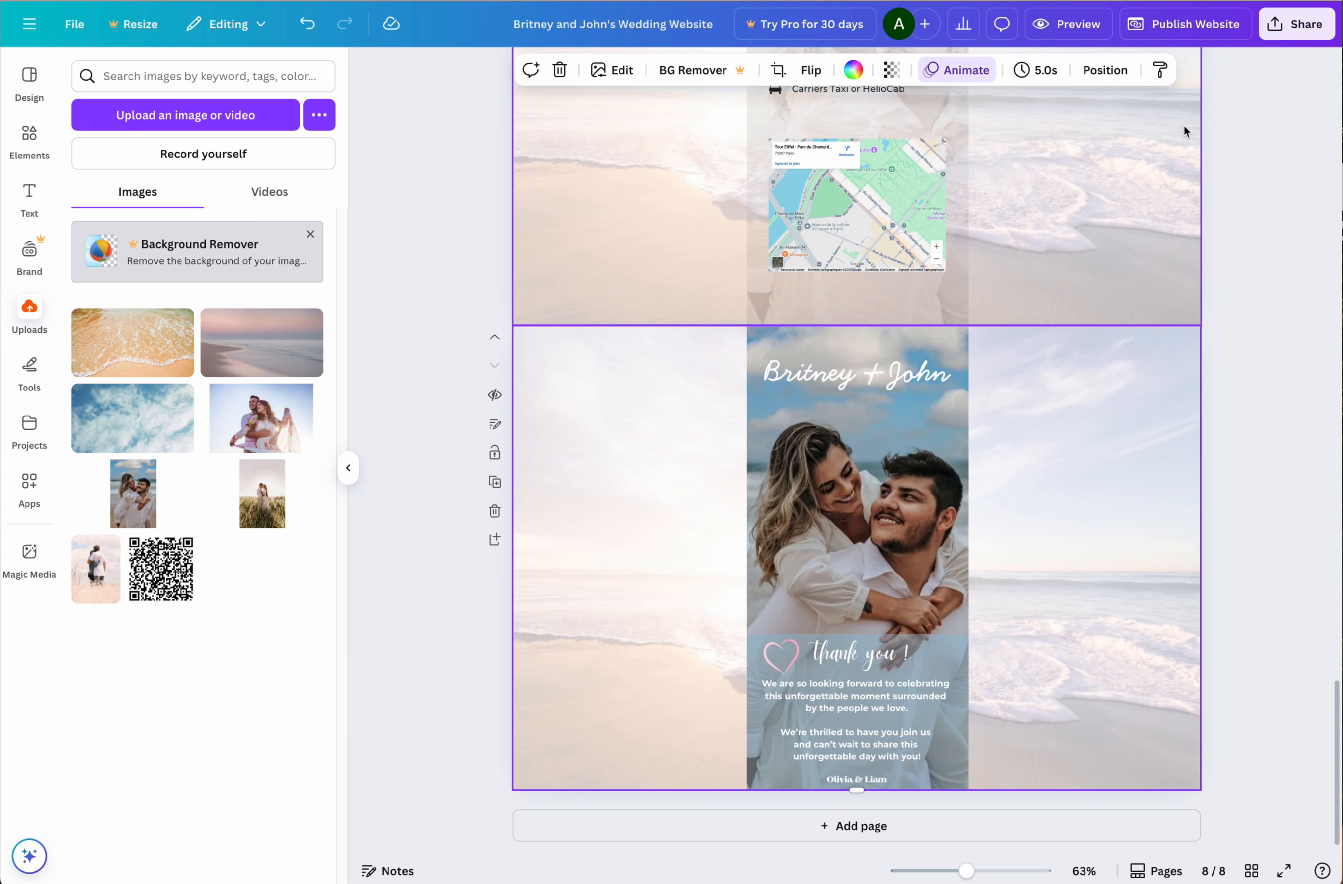
click(1190, 24)
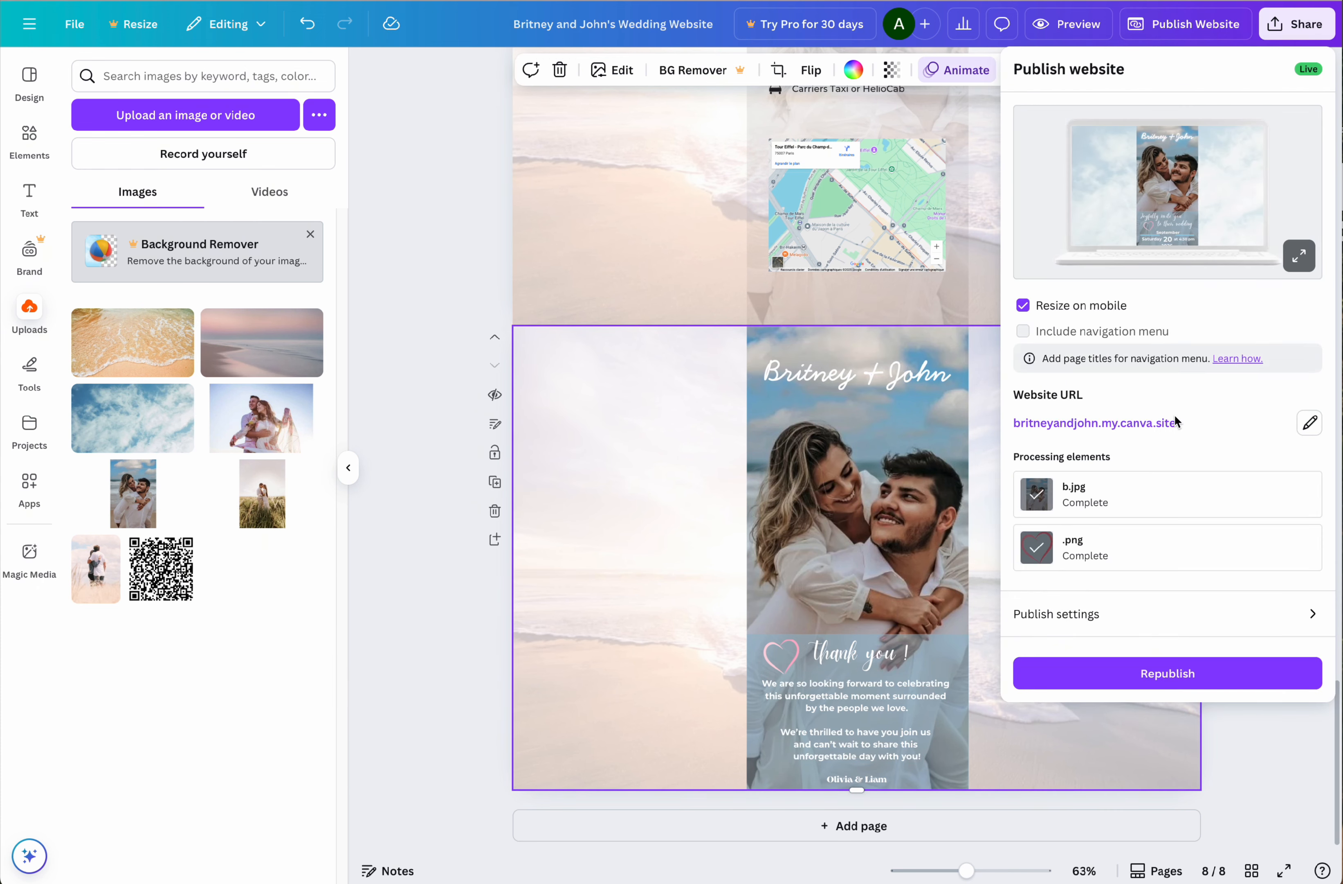
click(1180, 672)
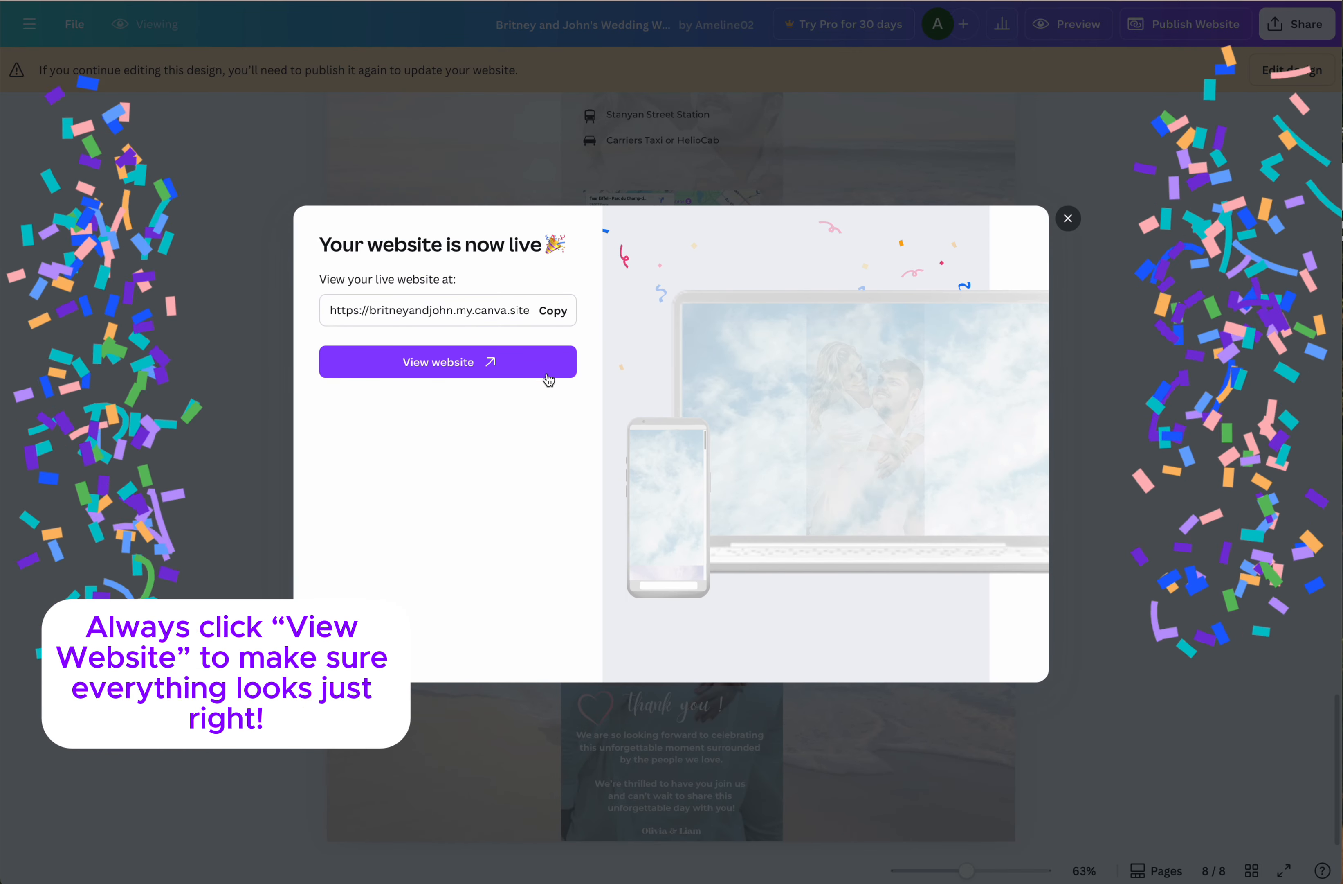
- Open the live wedding website and review every section from the invitation header through to the closing thank-you page
click(505, 375)
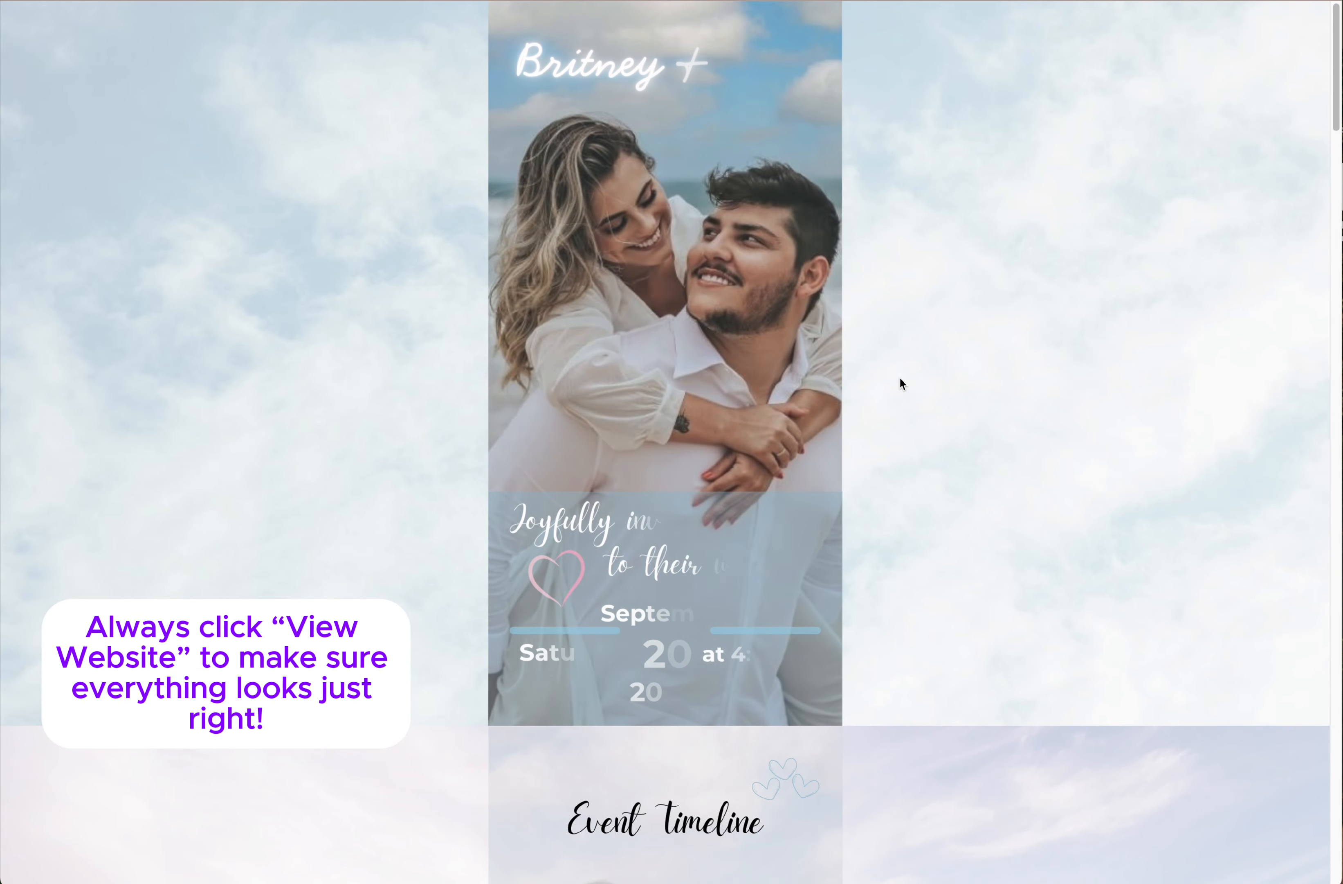
scroll(900, 379, down, 5)
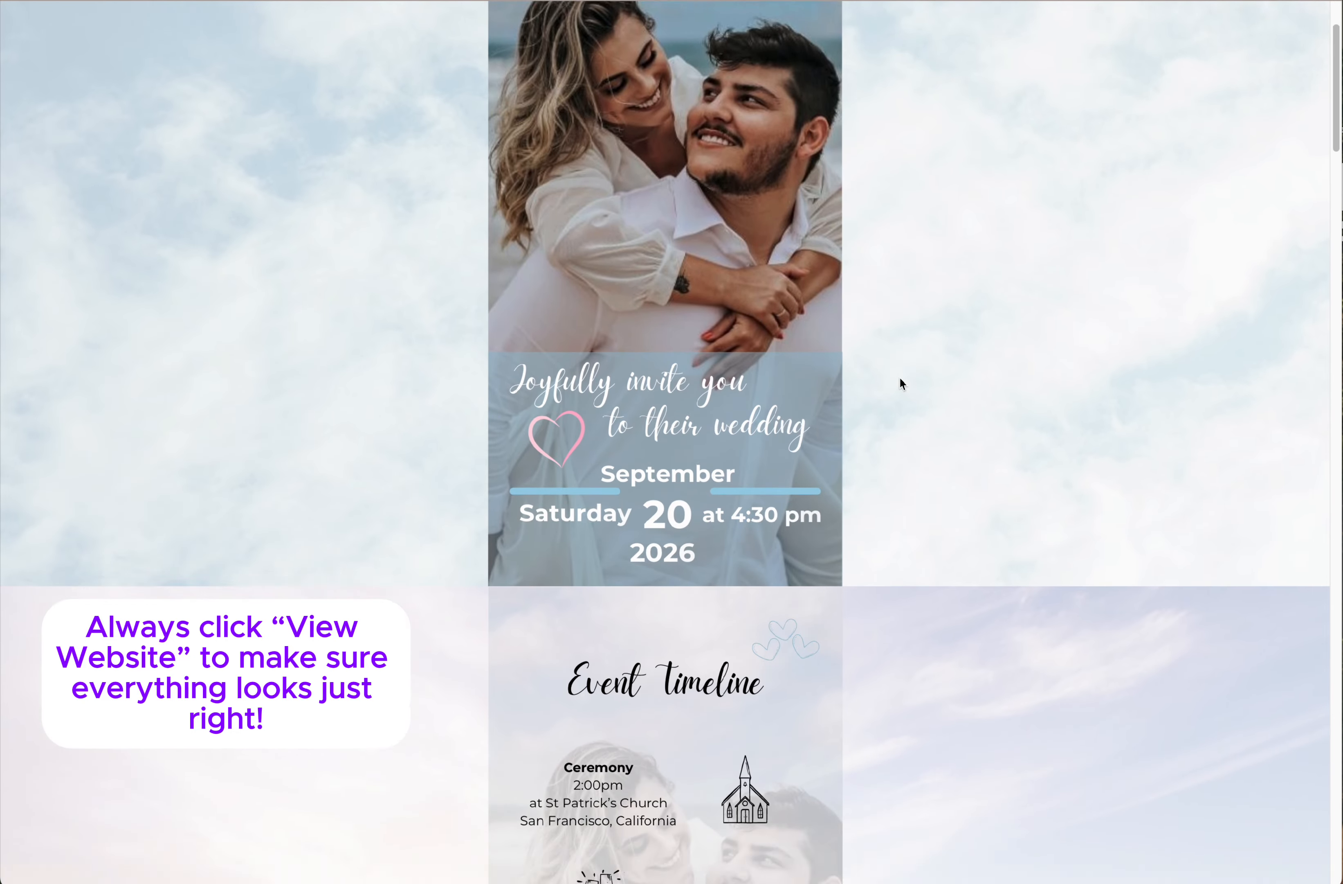
scroll(900, 379, down, 8)
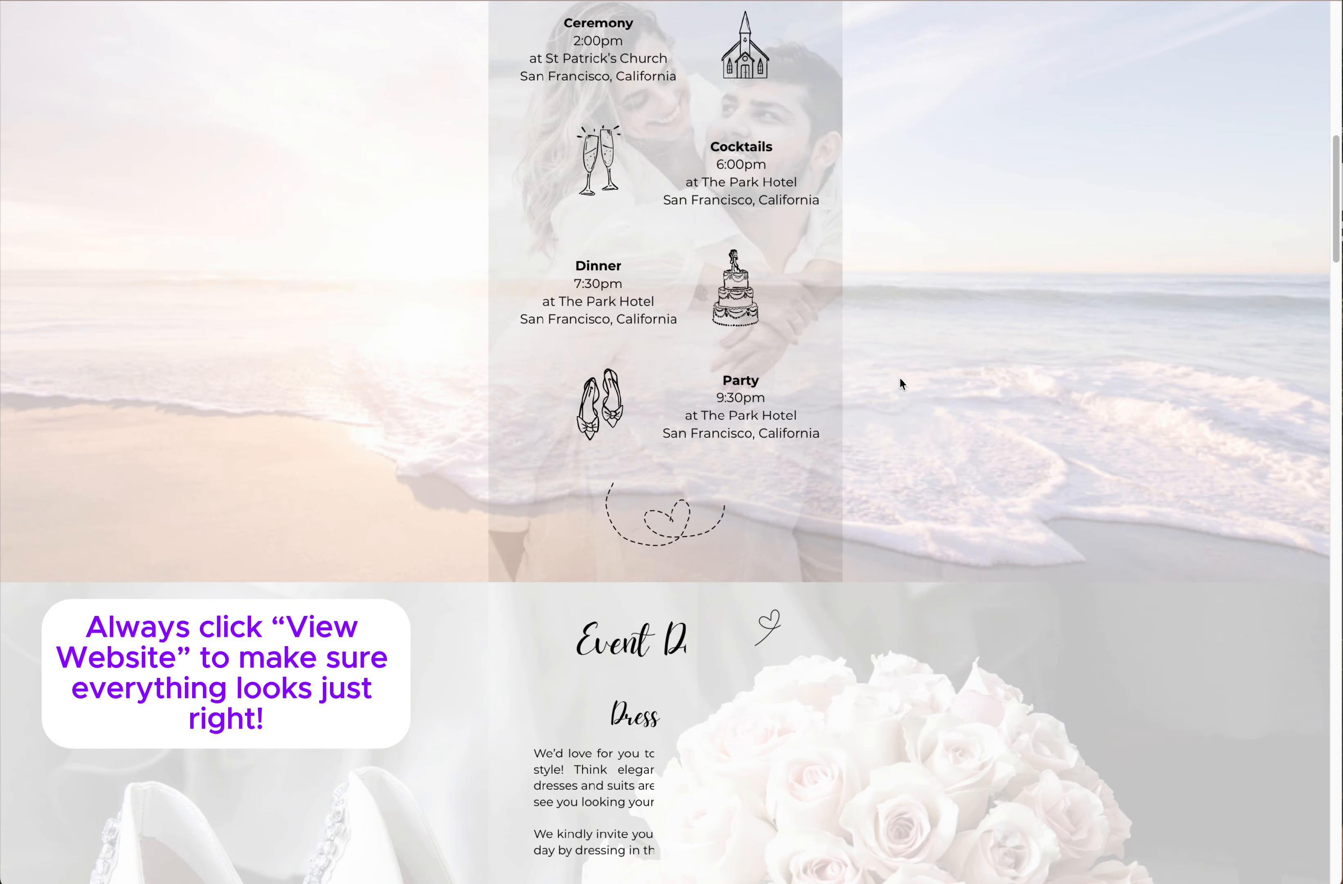
scroll(900, 376, down, 5)
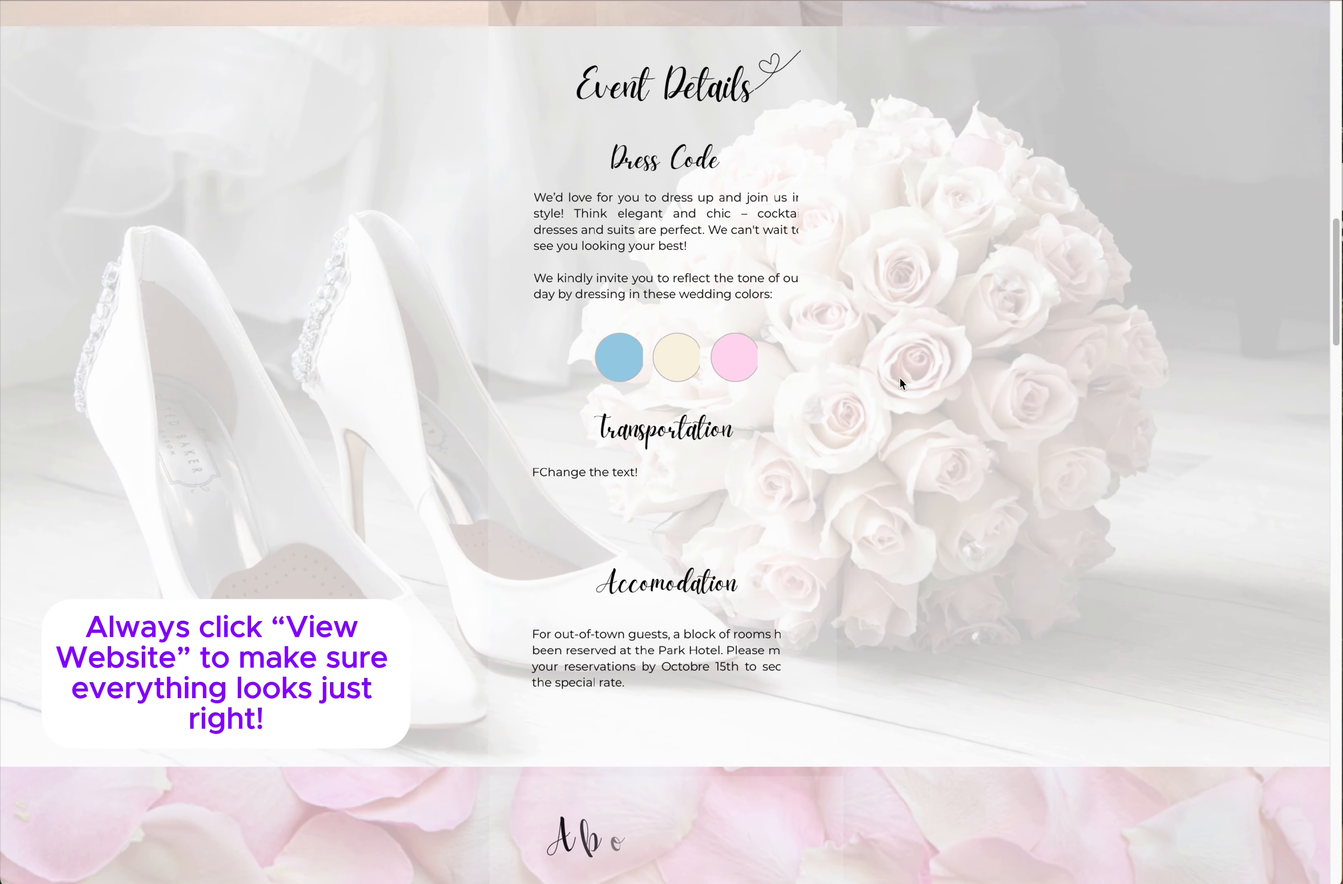
scroll(899, 379, down, 6)
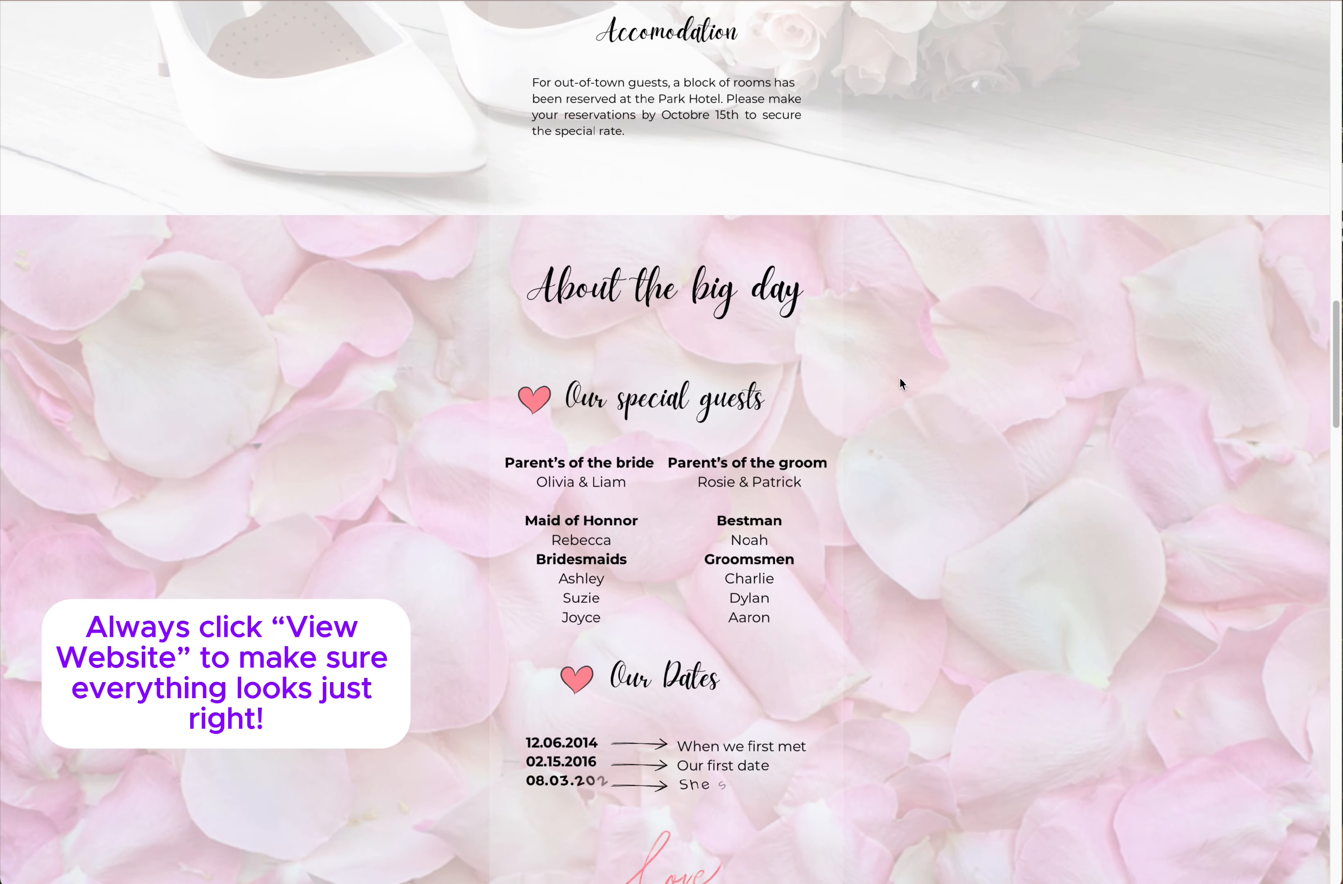
scroll(899, 383, down, 8)
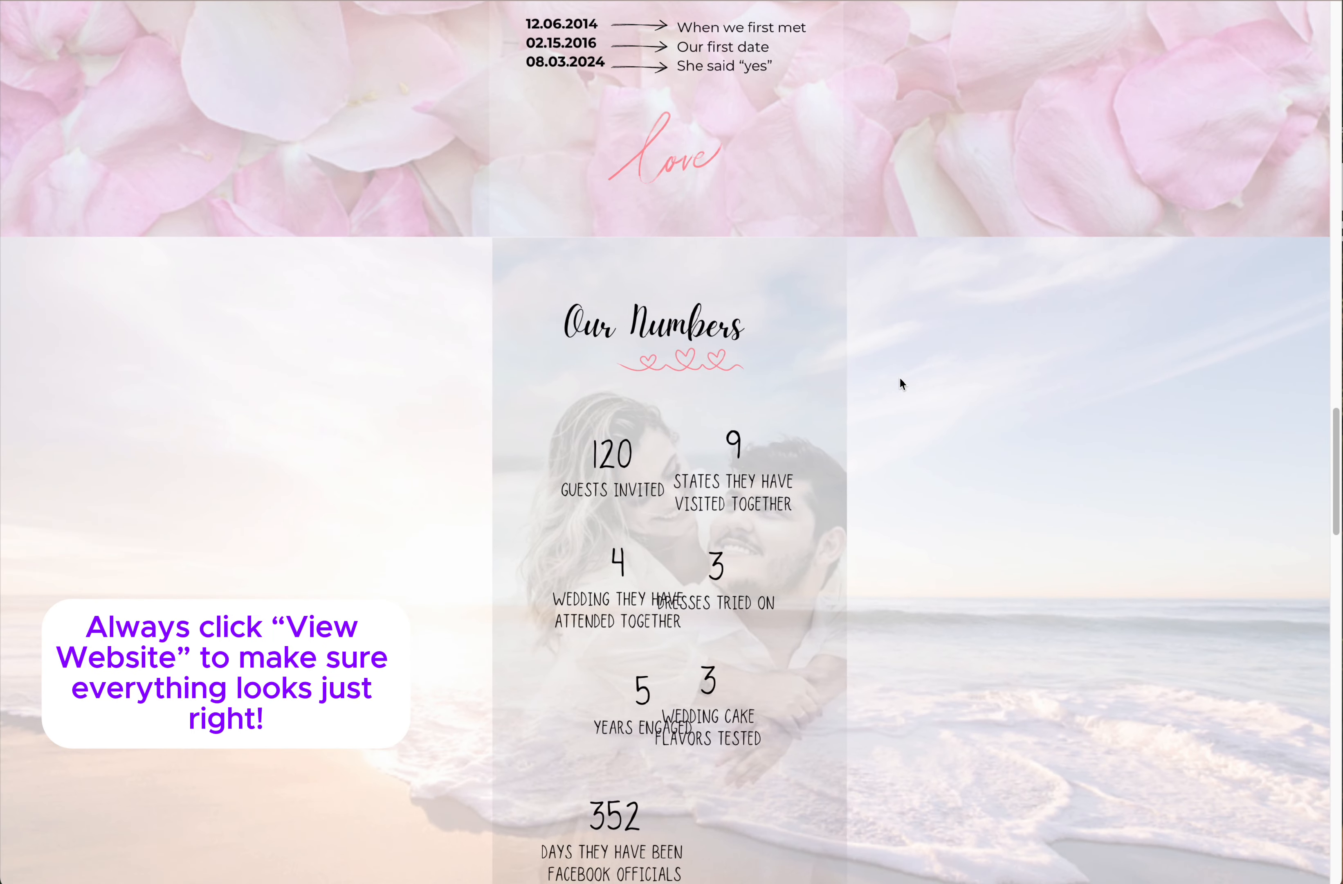
scroll(900, 380, down, 8)
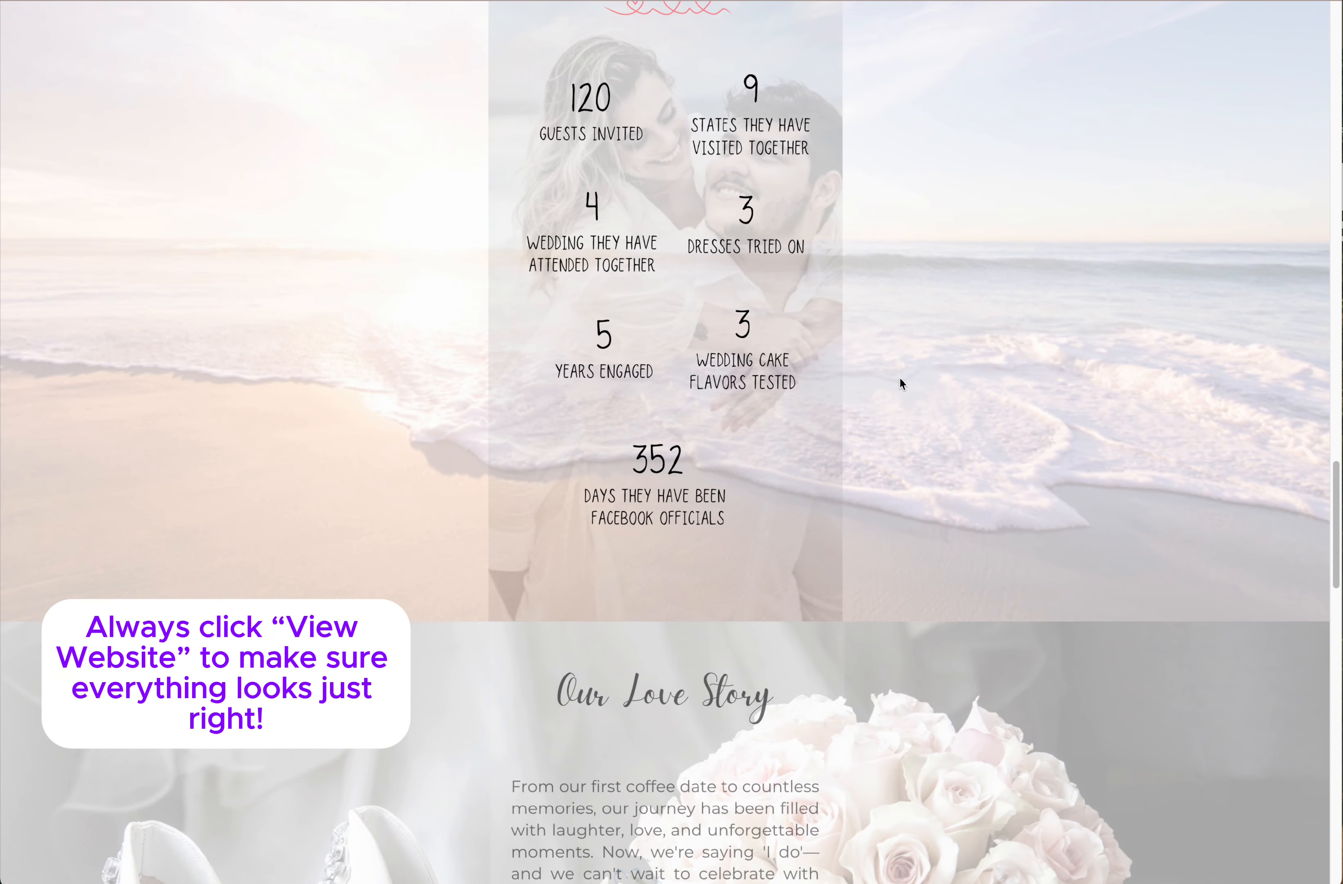
scroll(900, 382, down, 10)
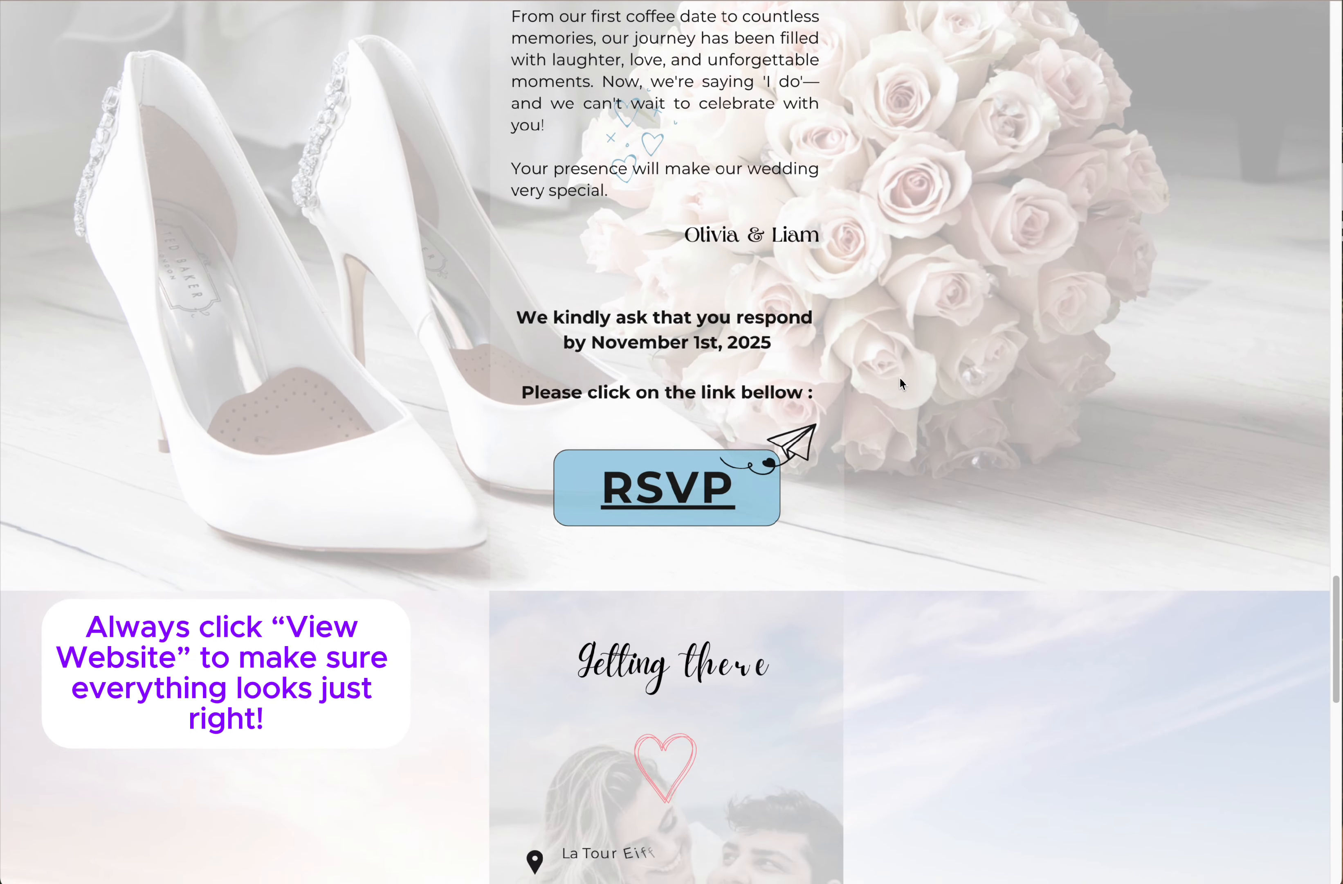
scroll(900, 382, down, 6)
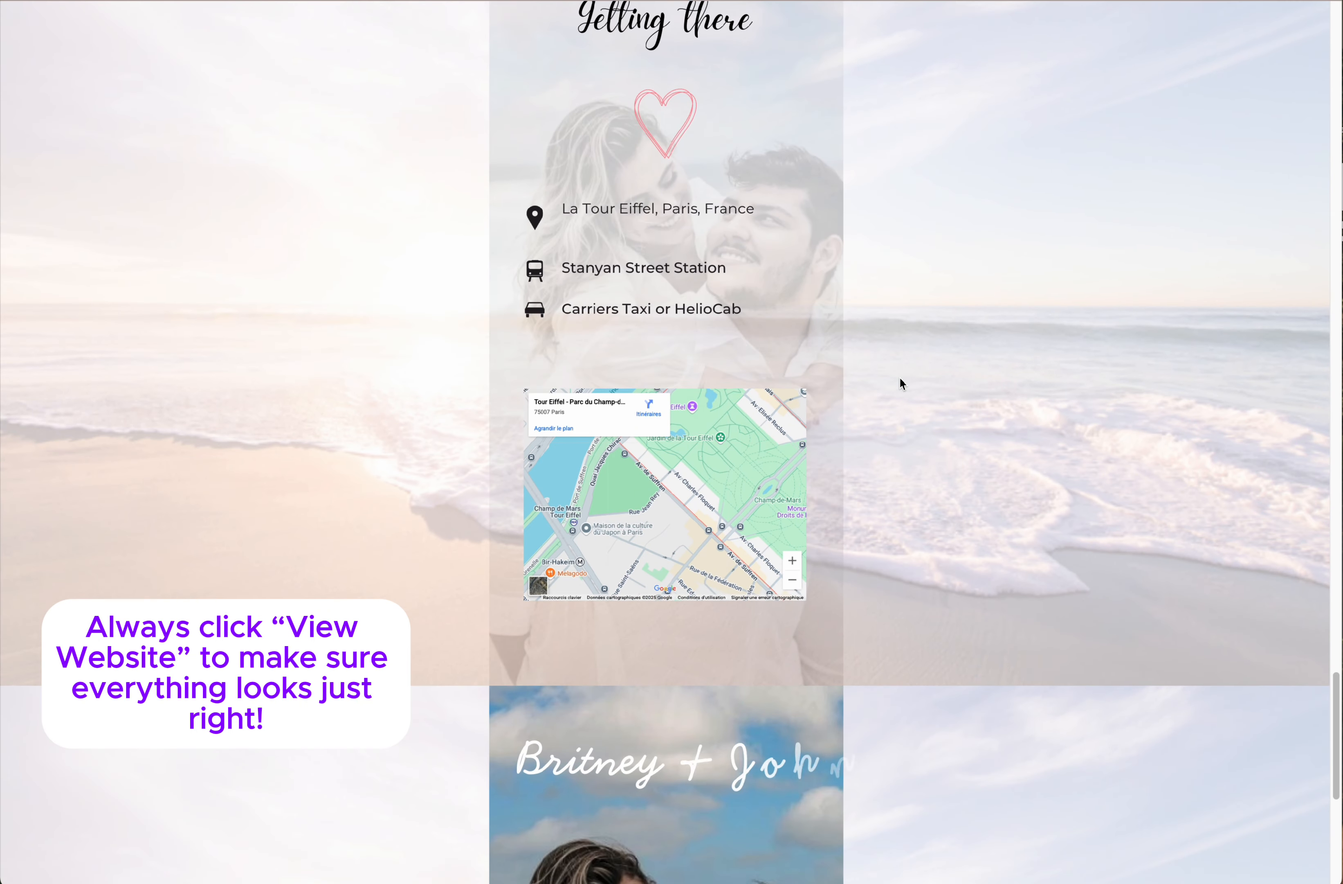
scroll(900, 380, down, 6)
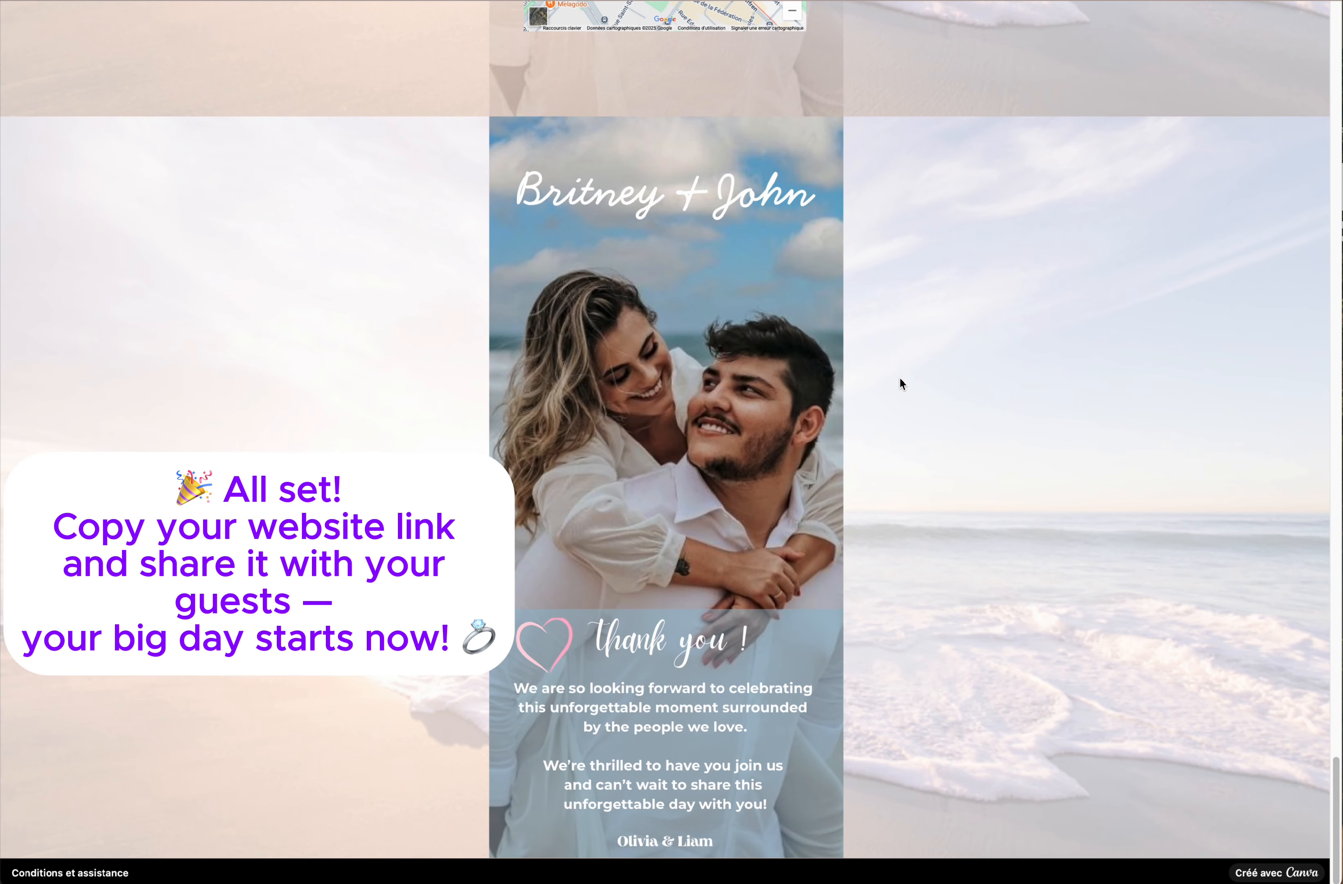